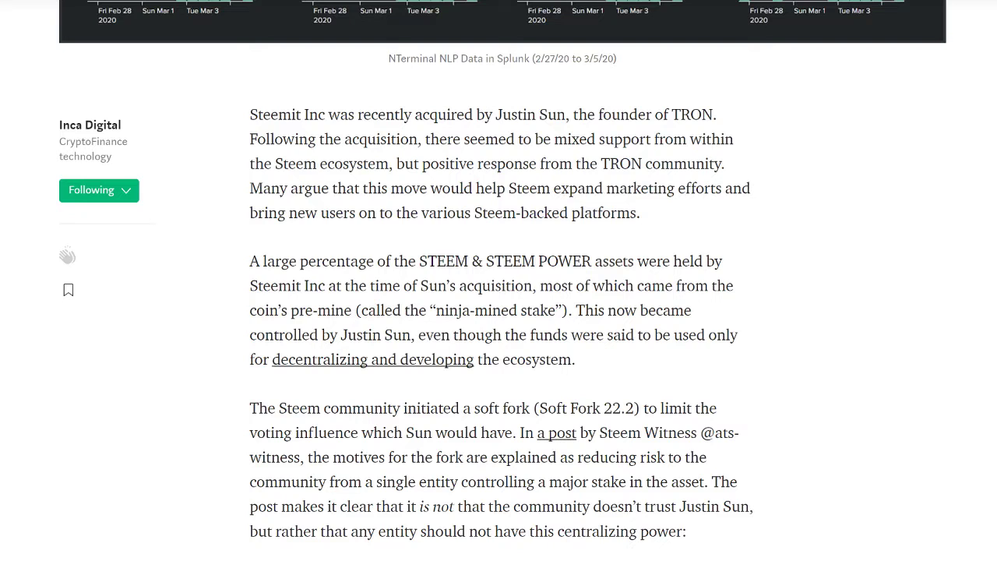
scroll(451, 176, up, 15)
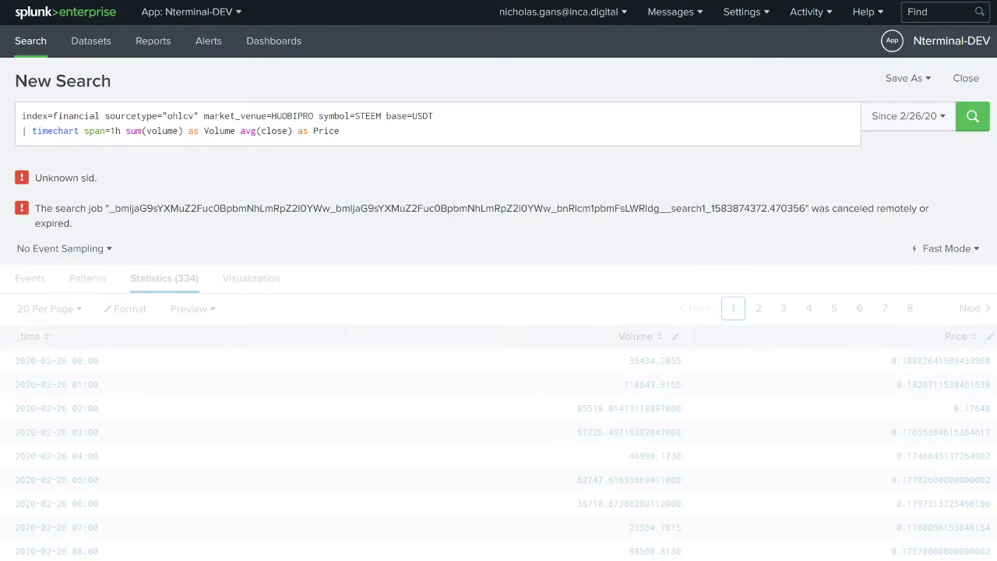
Start a new search and run index=financial sourcetype=ohlcv symbol=STEEM over the last 15 minutes.
click(31, 46)
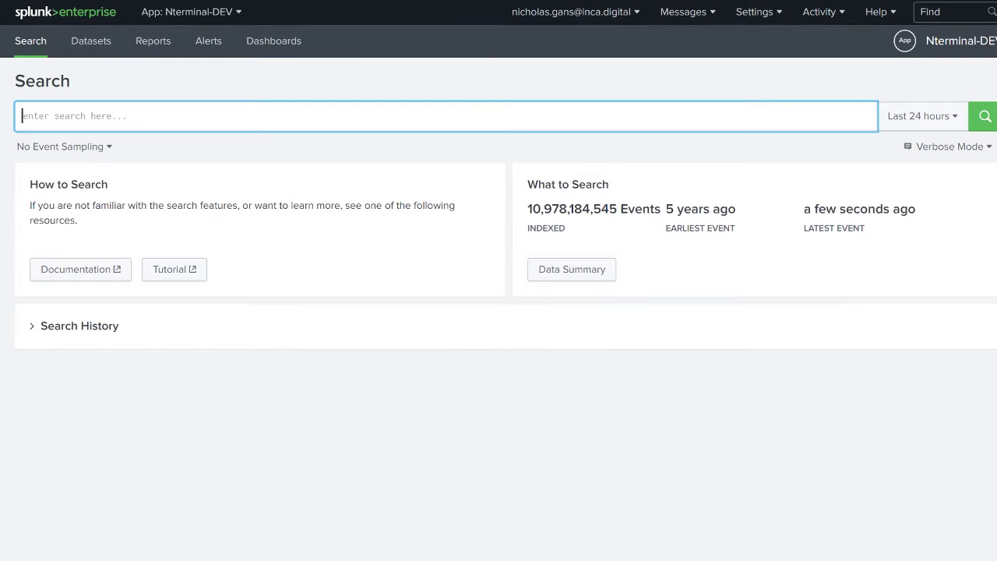
text(index=fi)
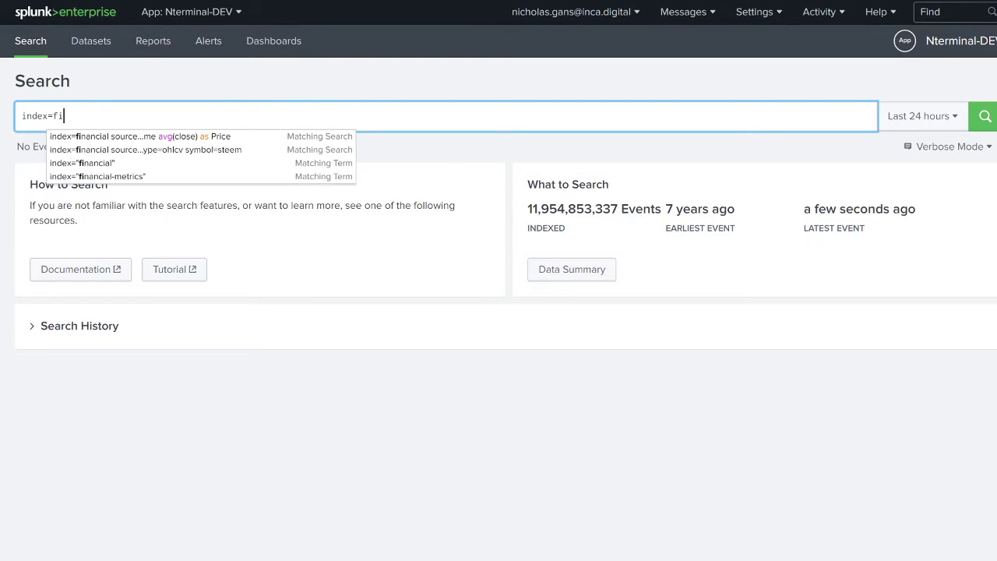
text(nanci)
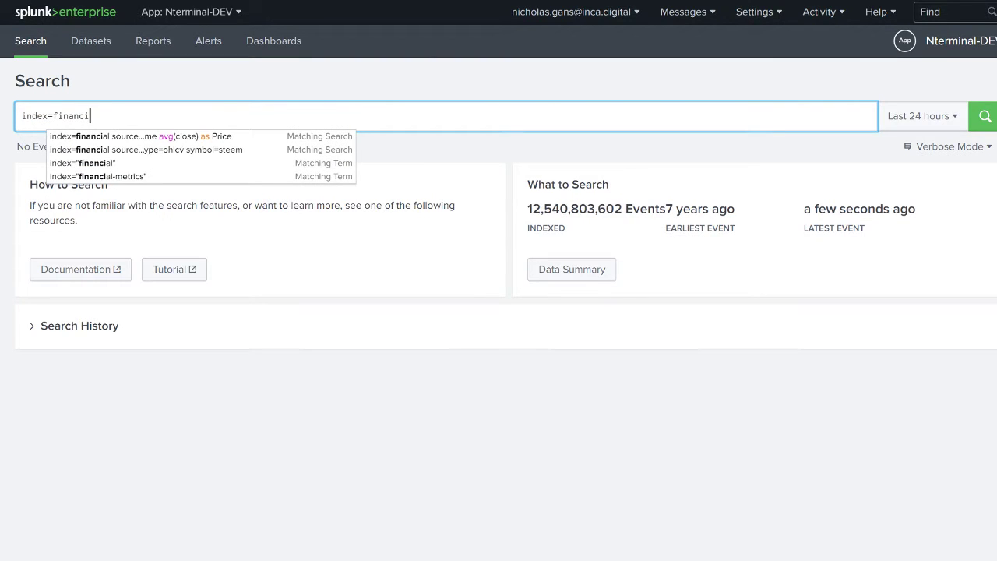
text(al sourc)
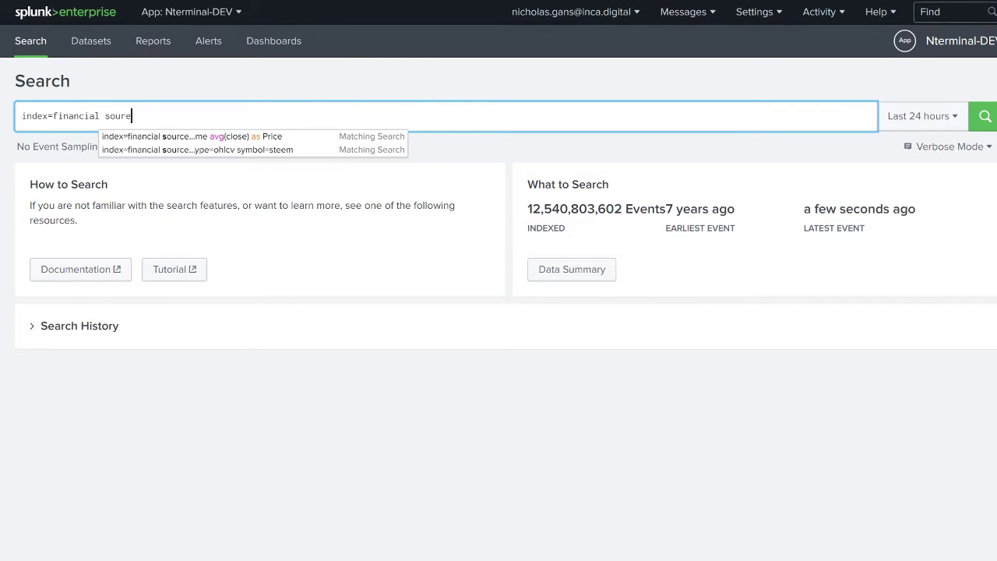
text(etype)
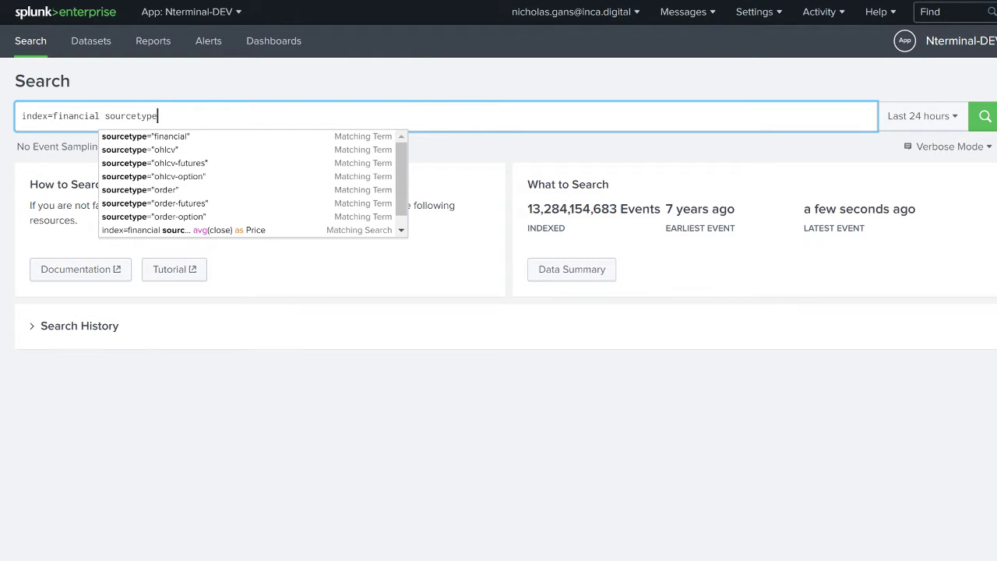
text(=ohlcv)
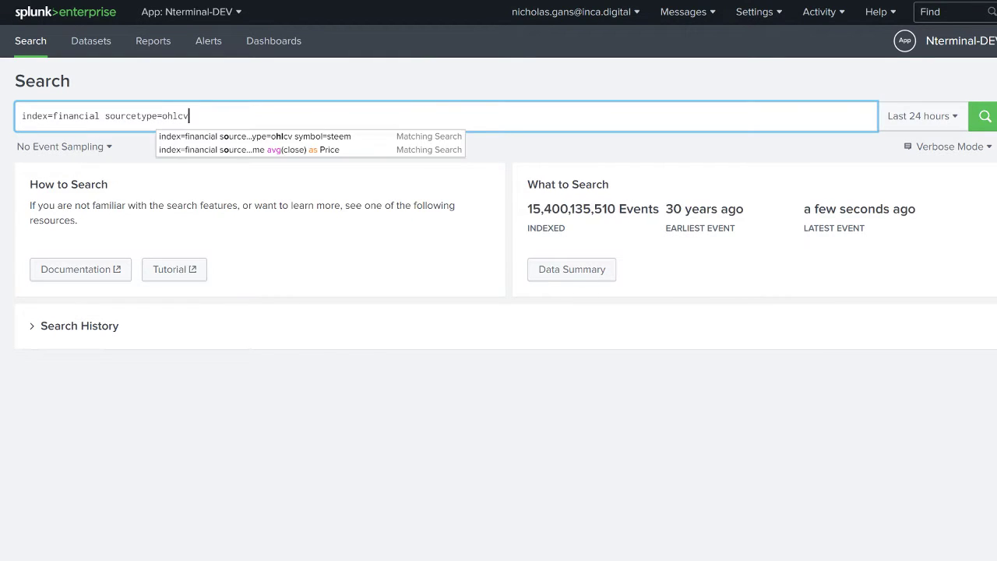
text( symb)
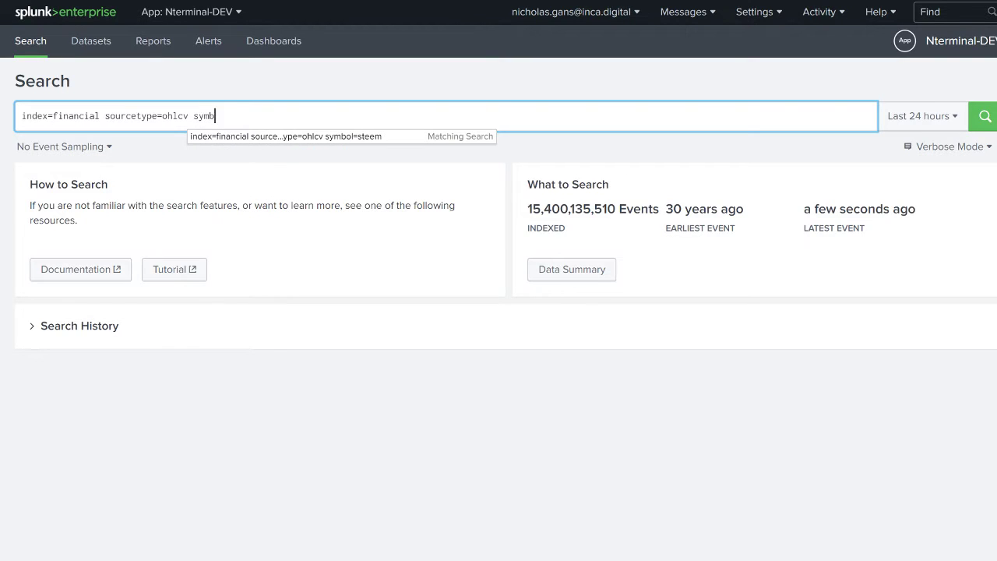
text(ol=STEEM)
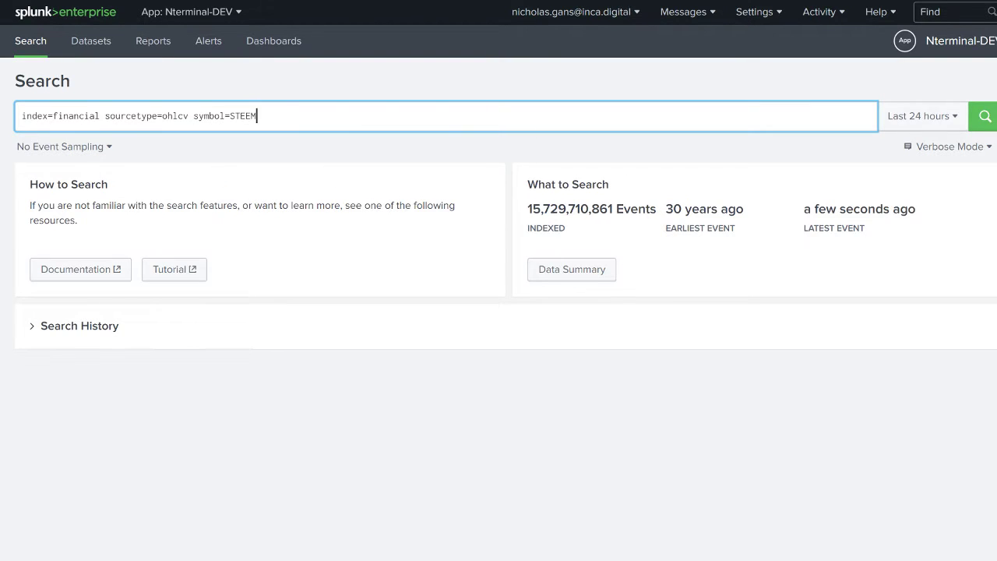
click(954, 116)
click(808, 197)
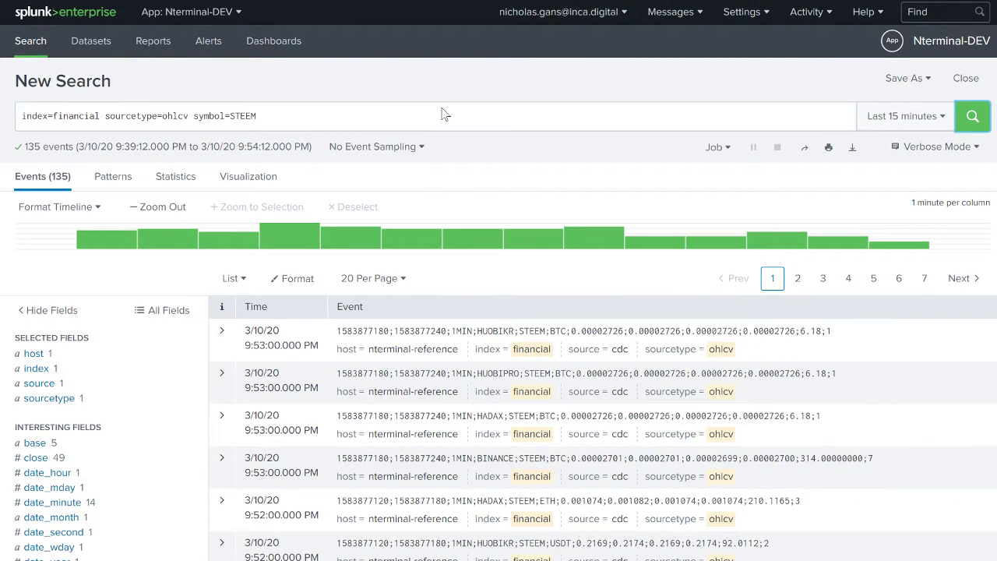
Narrow the STEEM events to the HUOBIPRO value of market_venue and the USDT value of base.
scroll(116, 383, down, 5)
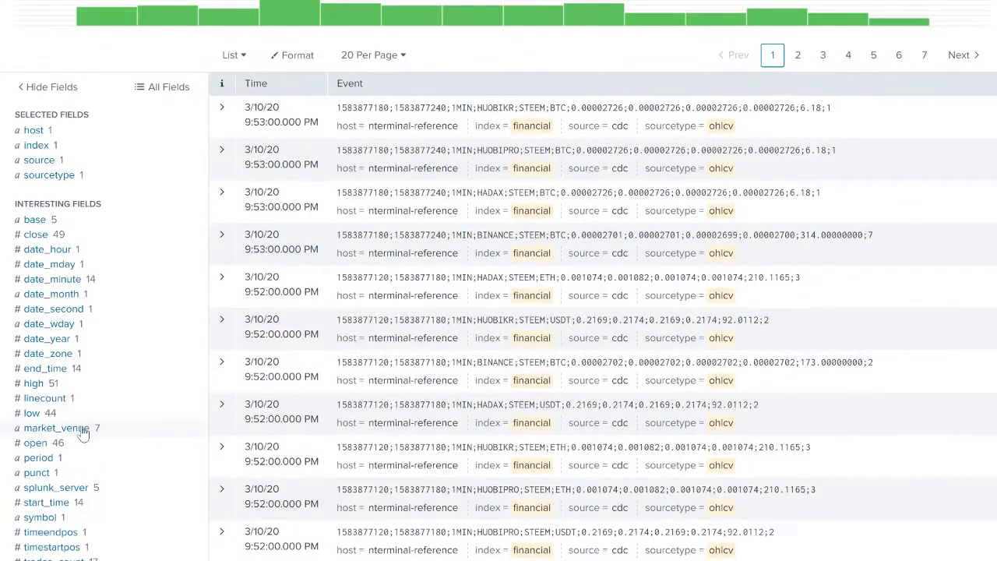
click(56, 427)
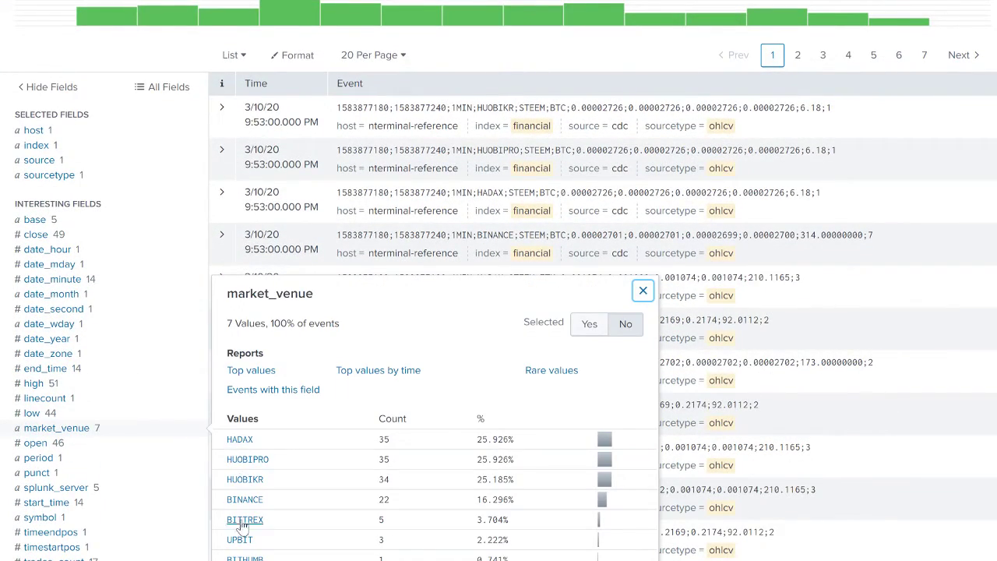
click(246, 461)
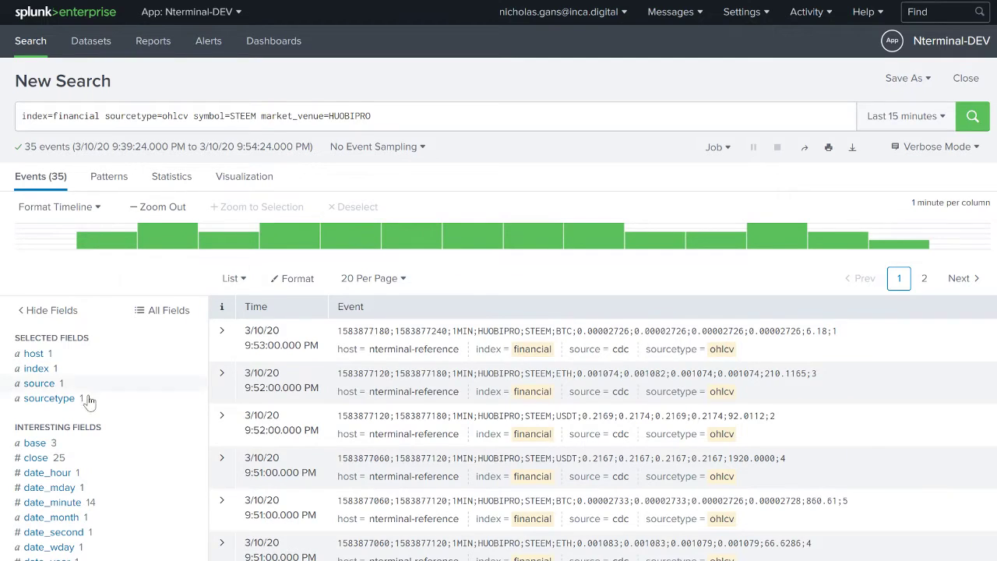
scroll(35, 374, down, 2)
click(35, 368)
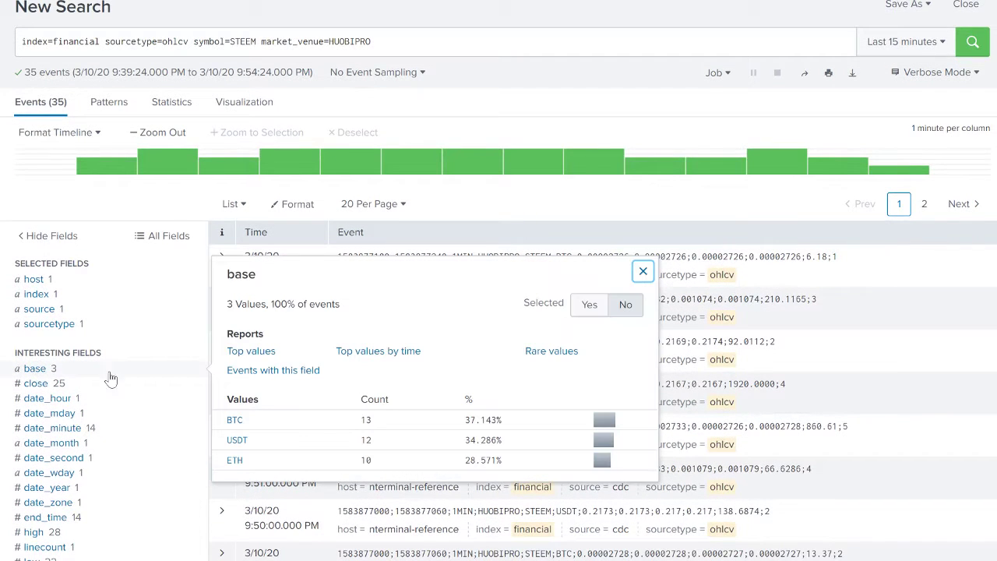
click(237, 440)
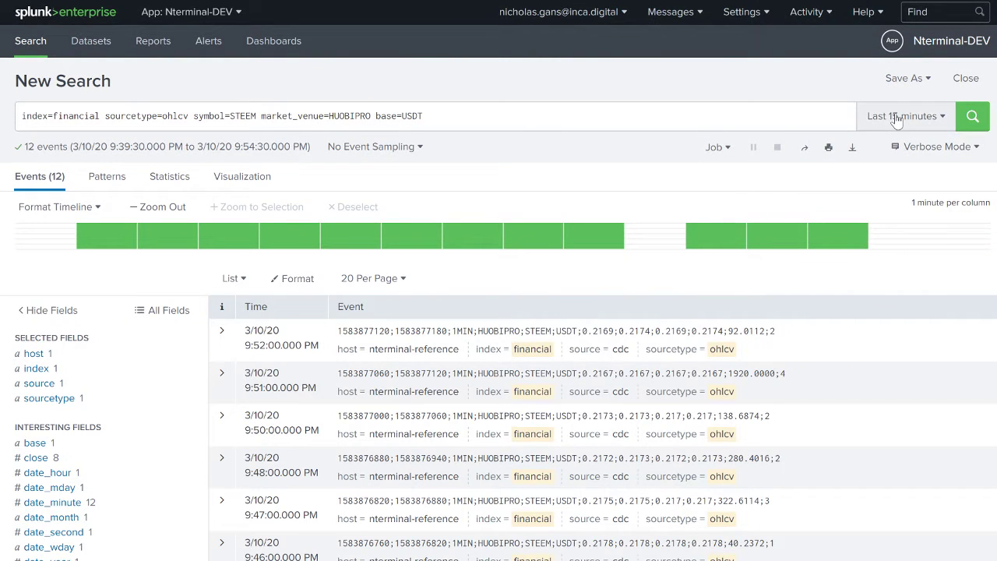
Define the search's date and time range as Since 02/23/2020.
click(897, 117)
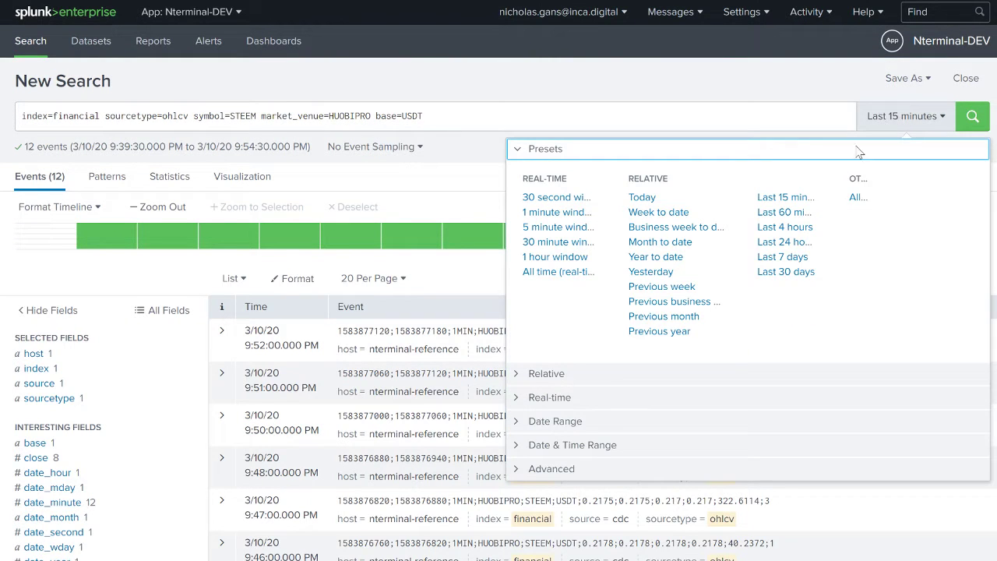
click(520, 451)
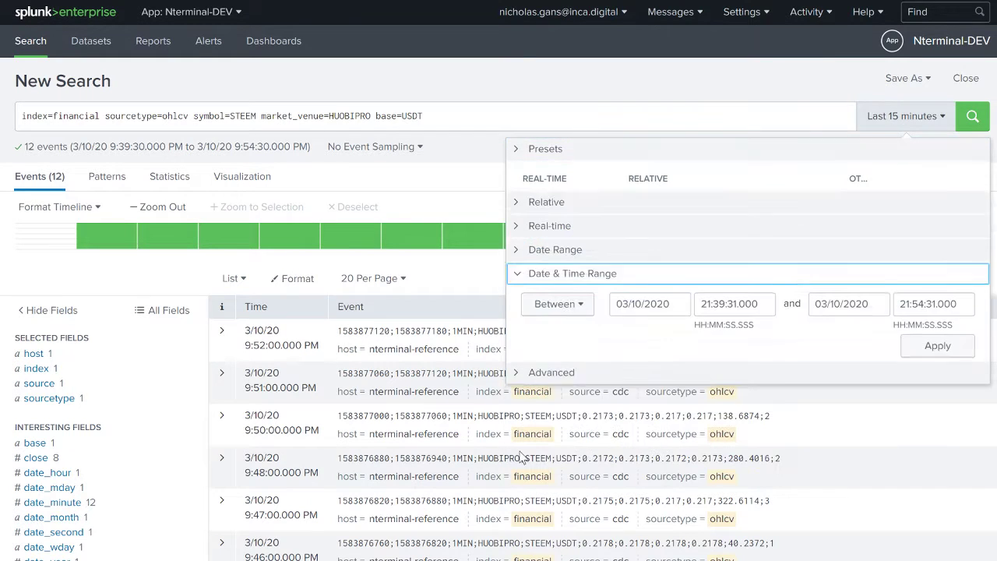
click(580, 277)
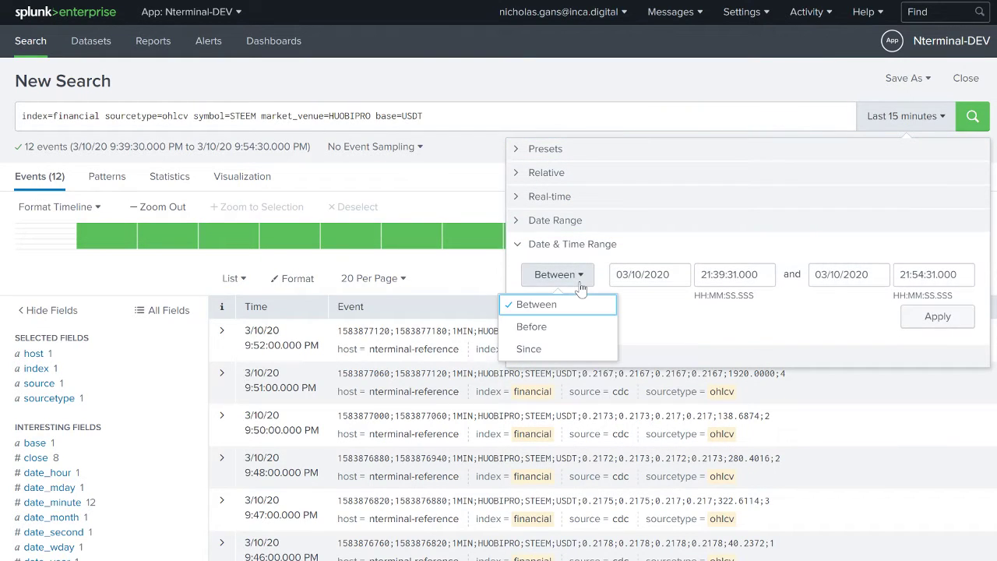
click(545, 351)
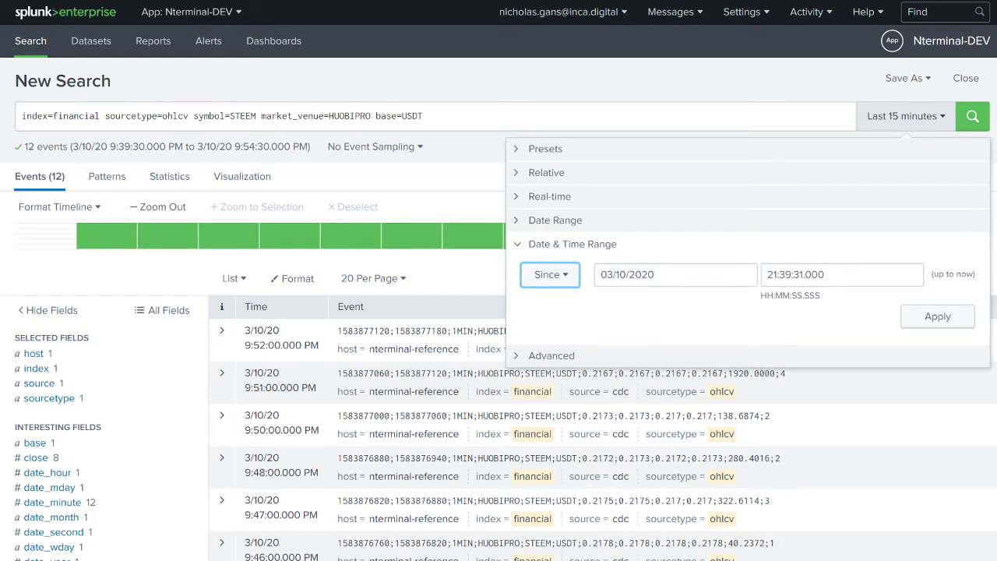
click(623, 274)
click(612, 308)
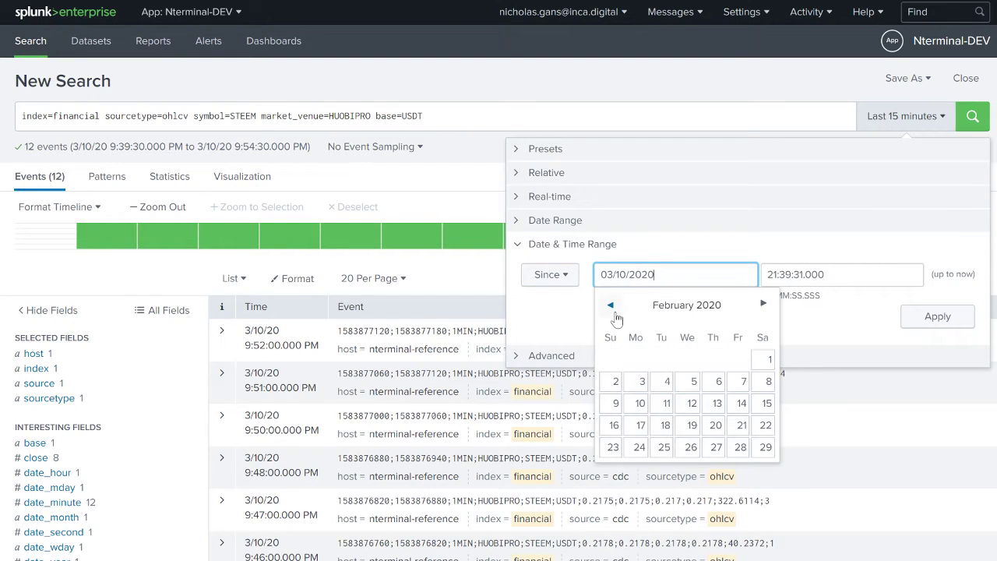
click(611, 447)
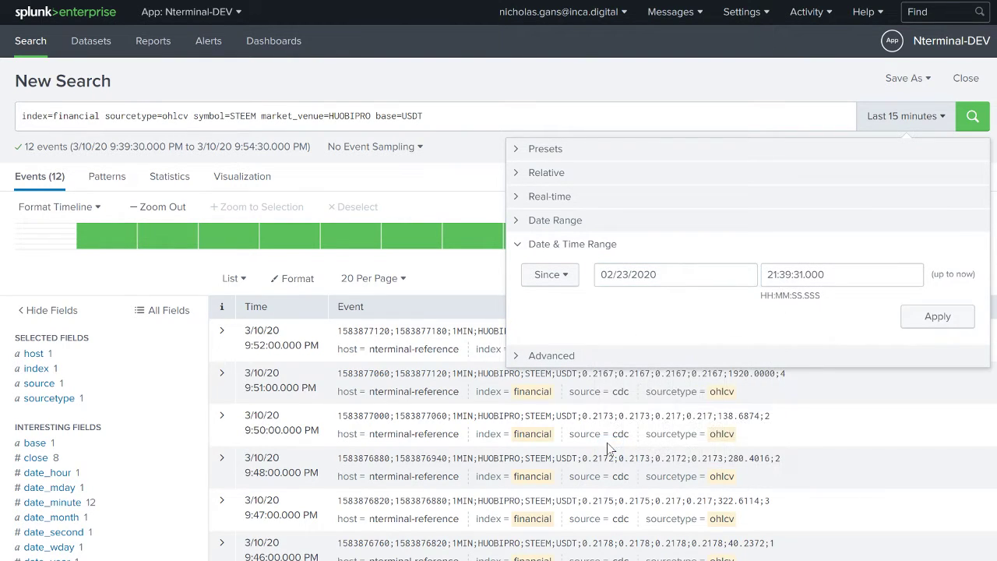
Set the range's start time to 00:00:00.000 and apply the time range to the search.
key(Tab)
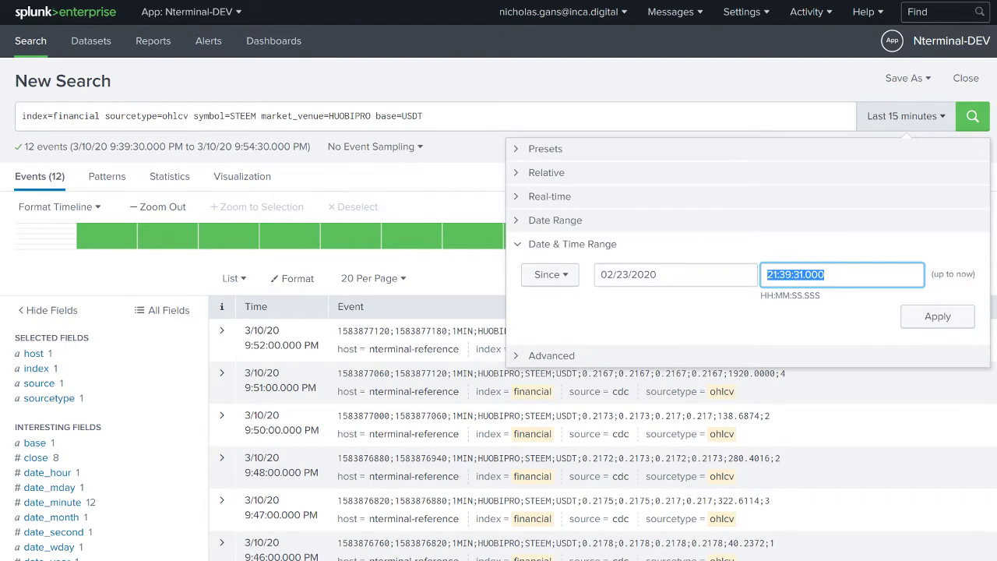
key(BackSpace)
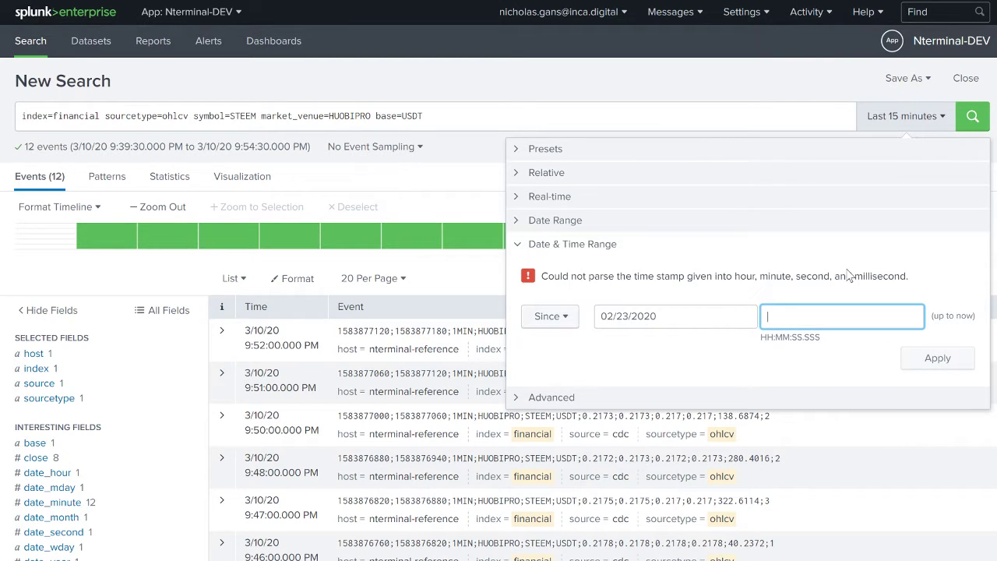
text(00:00:00:)
text(000)
text(.)
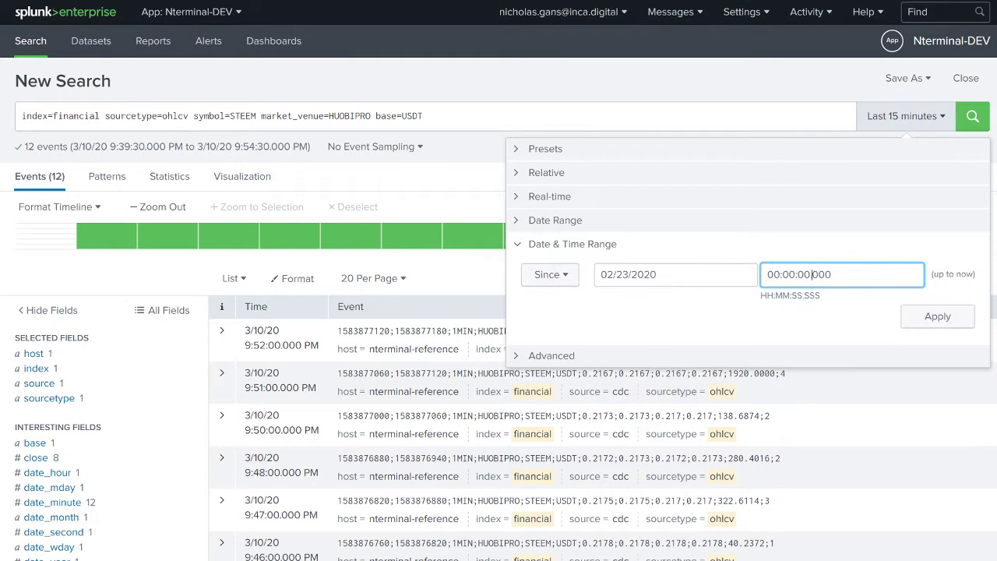
click(935, 316)
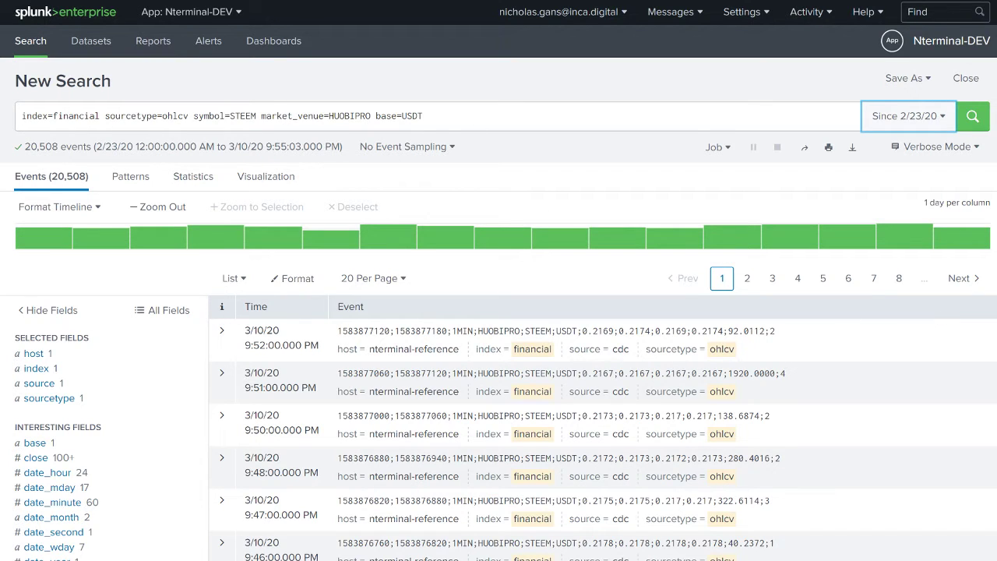
Add a second line to the query that begins with | timechart span=1h sum(.
click(424, 115)
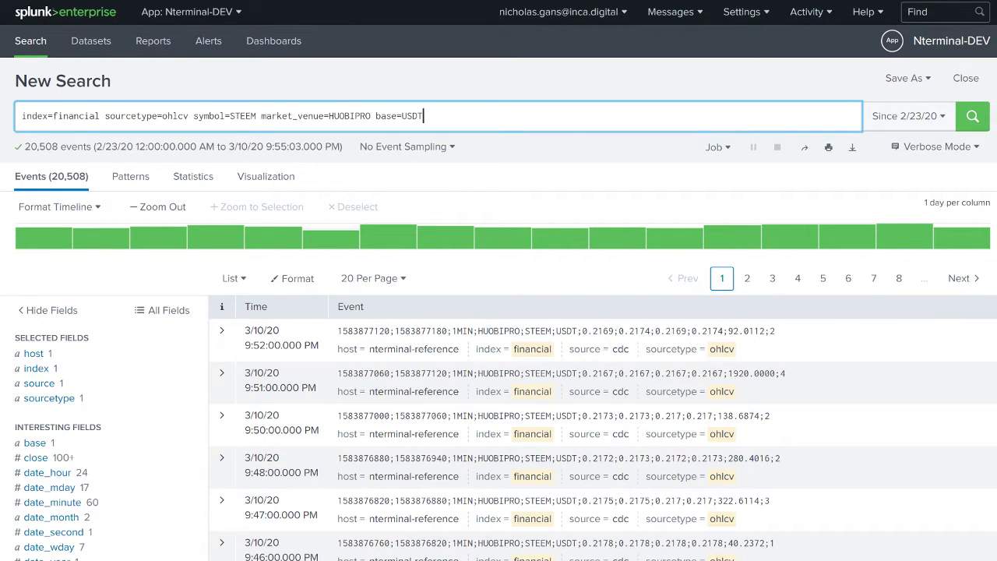
key(shift+Return)
text(| )
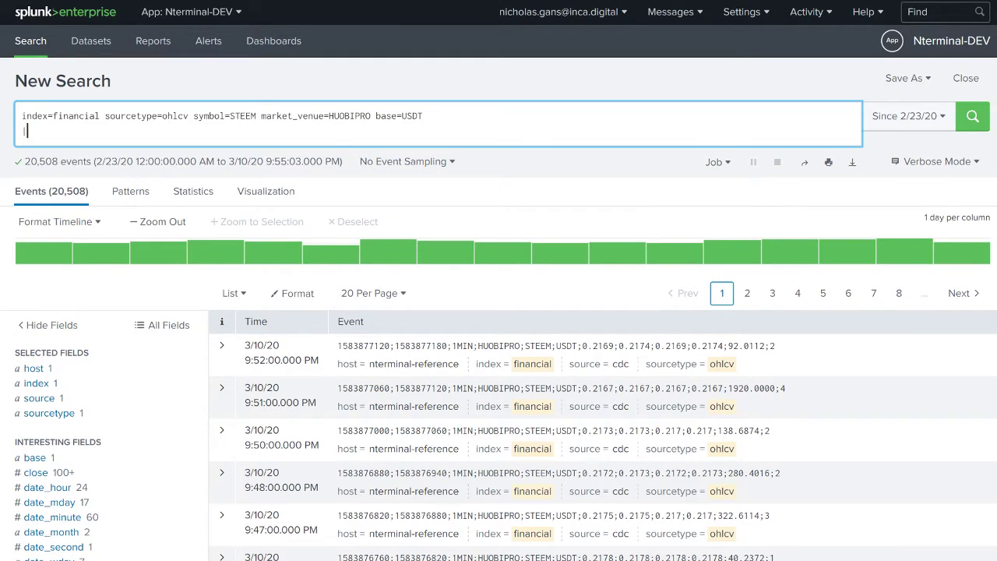
text(timechart)
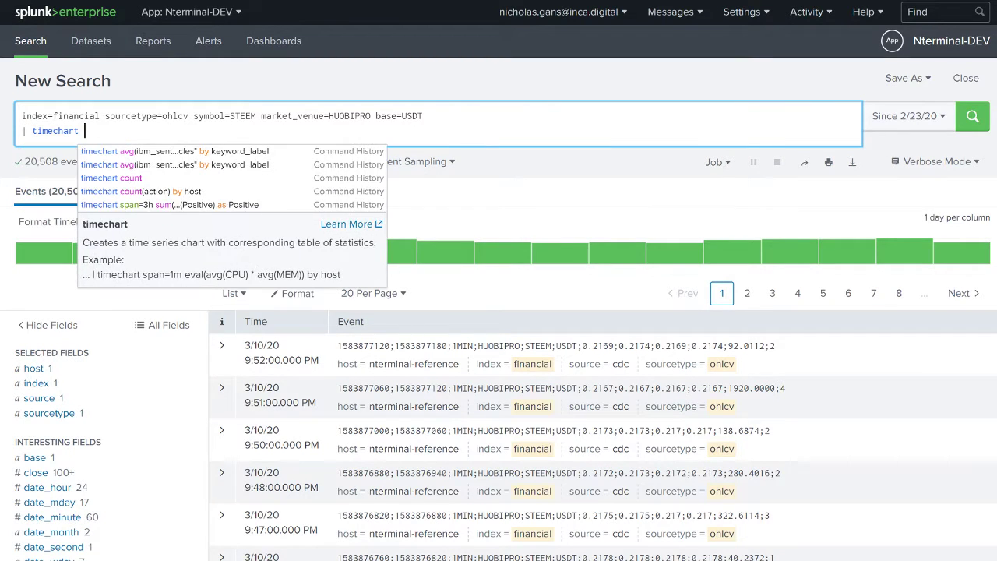
text( span)
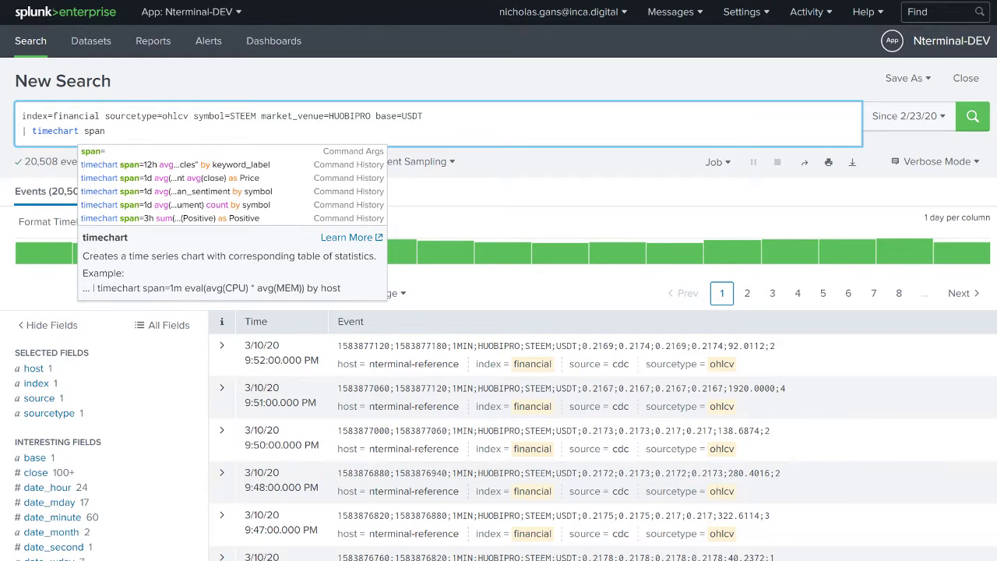
text(=1h )
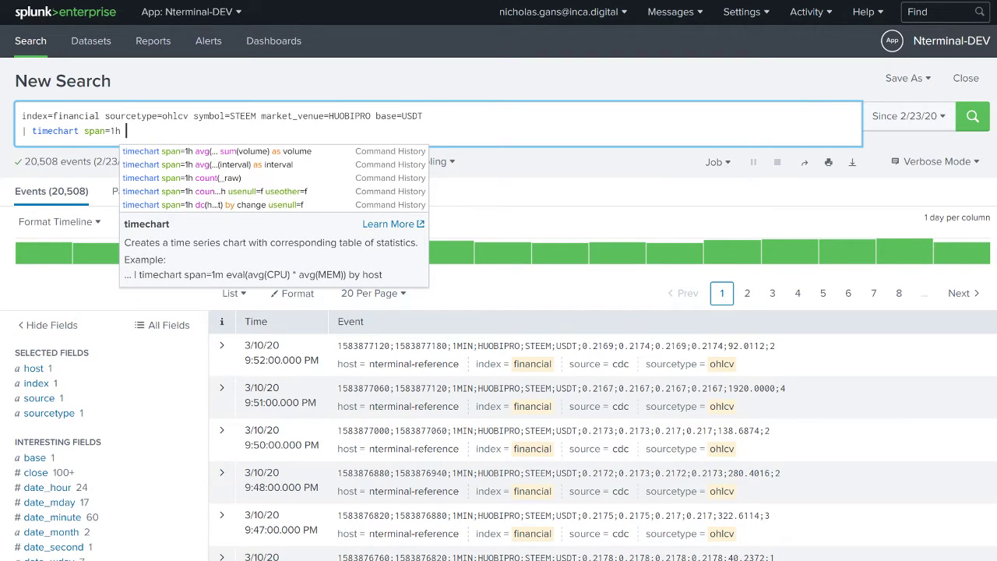
text(sum()
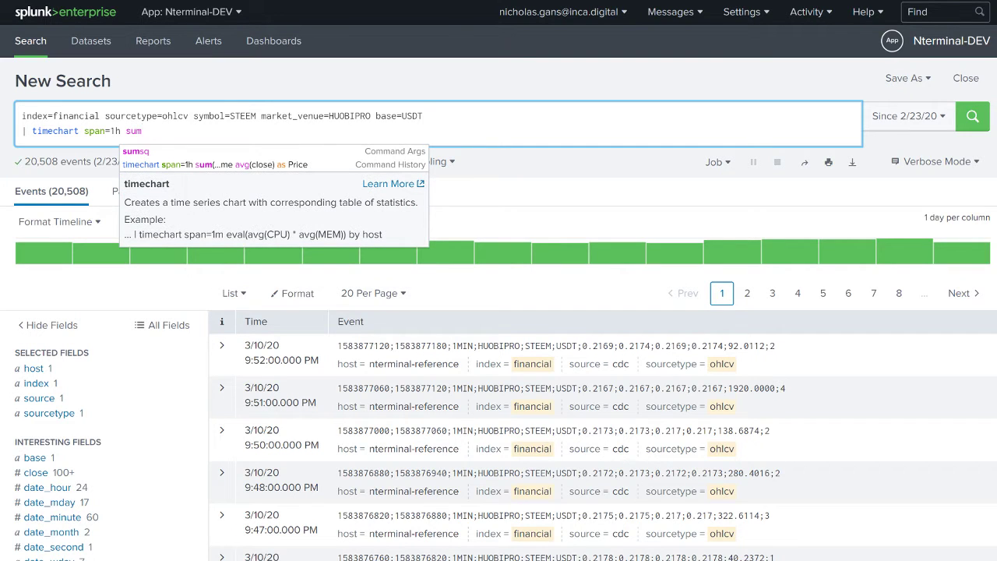
Expand the most recent event and examine its list of fields and values.
click(221, 347)
scroll(257, 330, down, 3)
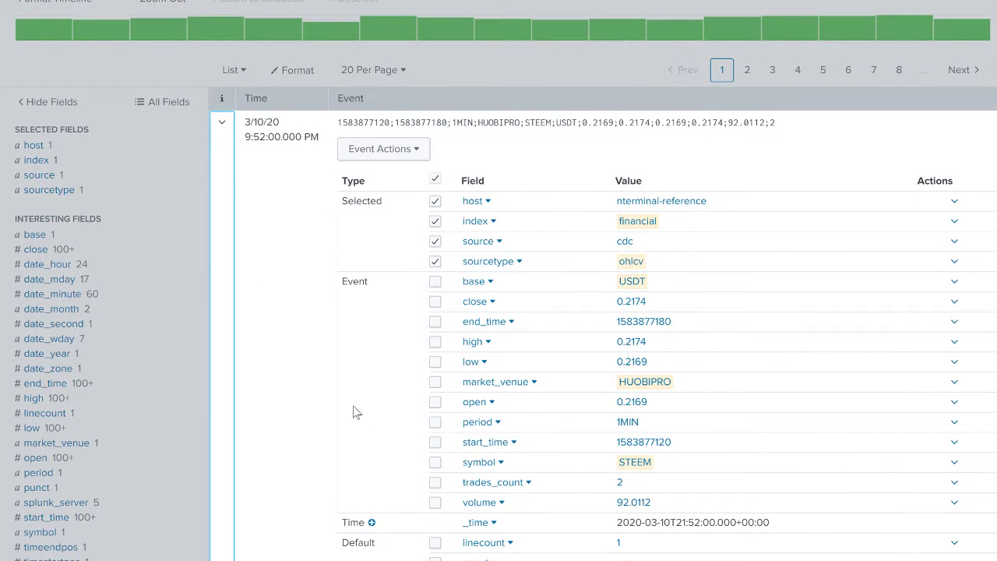
scroll(209, 216, up, 3)
Complete the timechart line with sum(volume) as "Volume" avg(close) as "Price" and run the search.
click(161, 131)
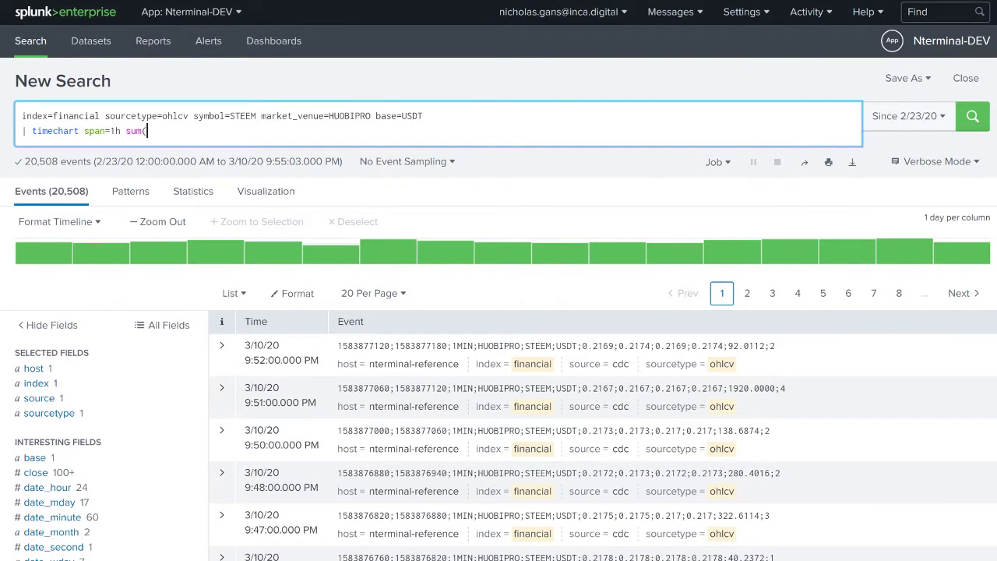
text(volume) )
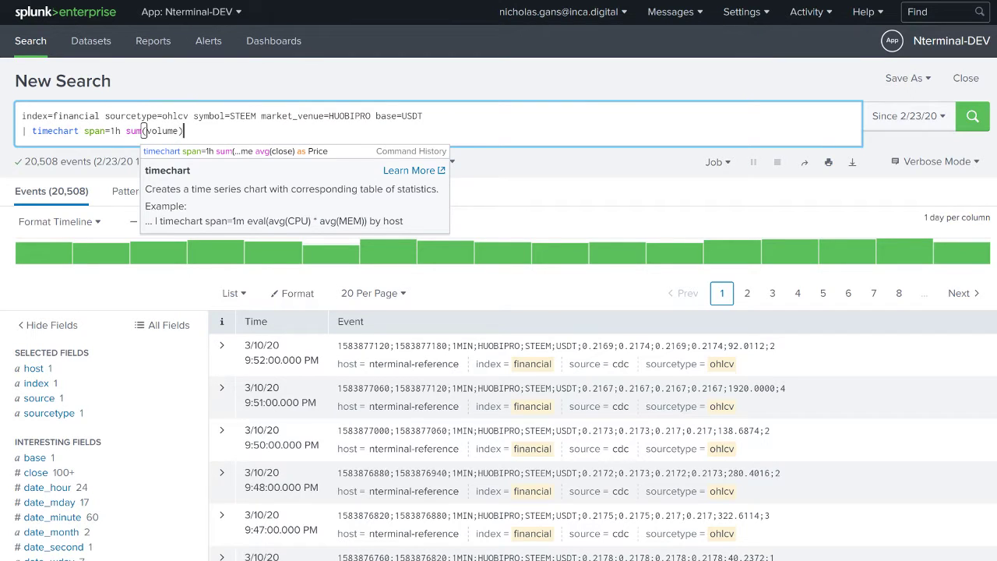
text(as)
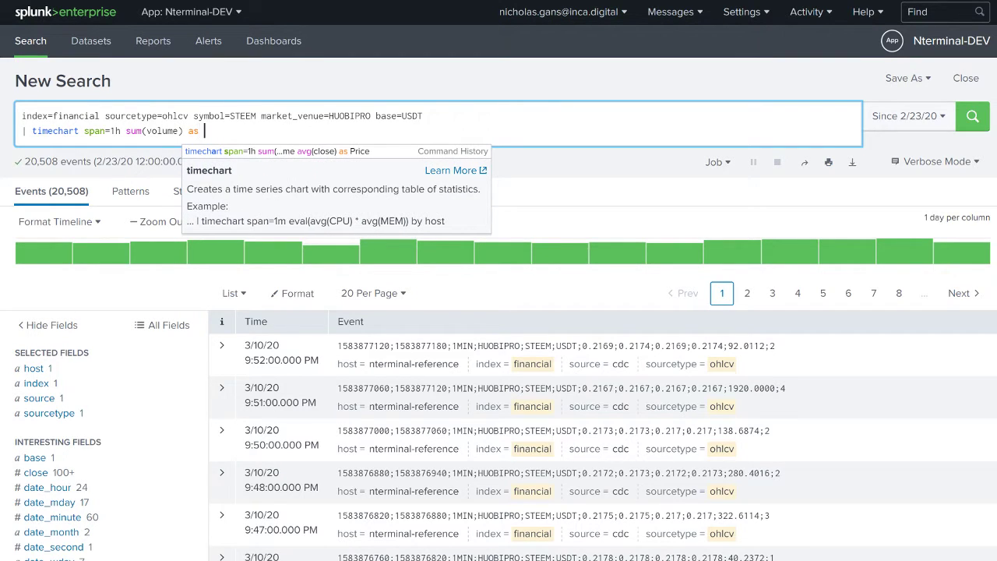
text( "Volum)
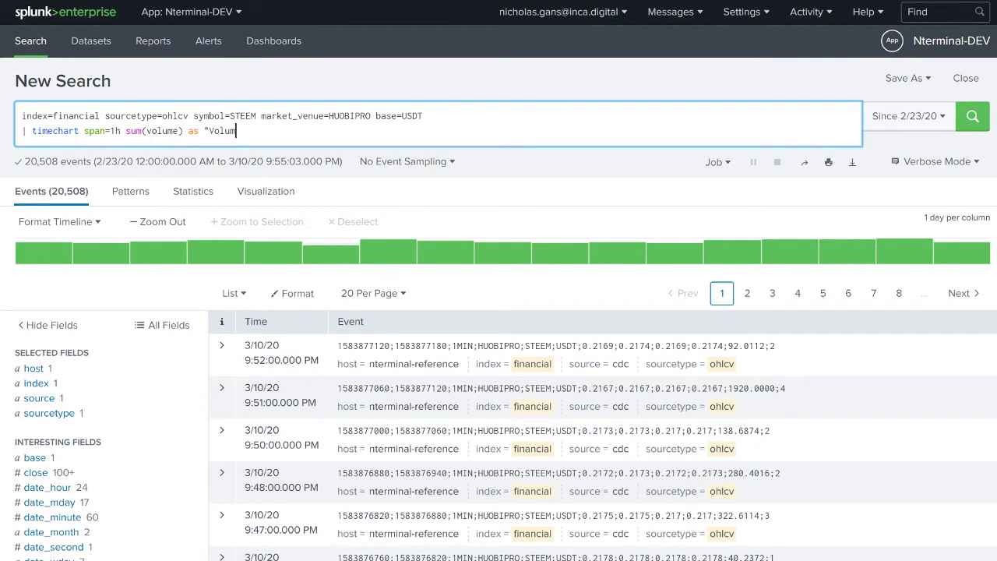
text(e" avg)
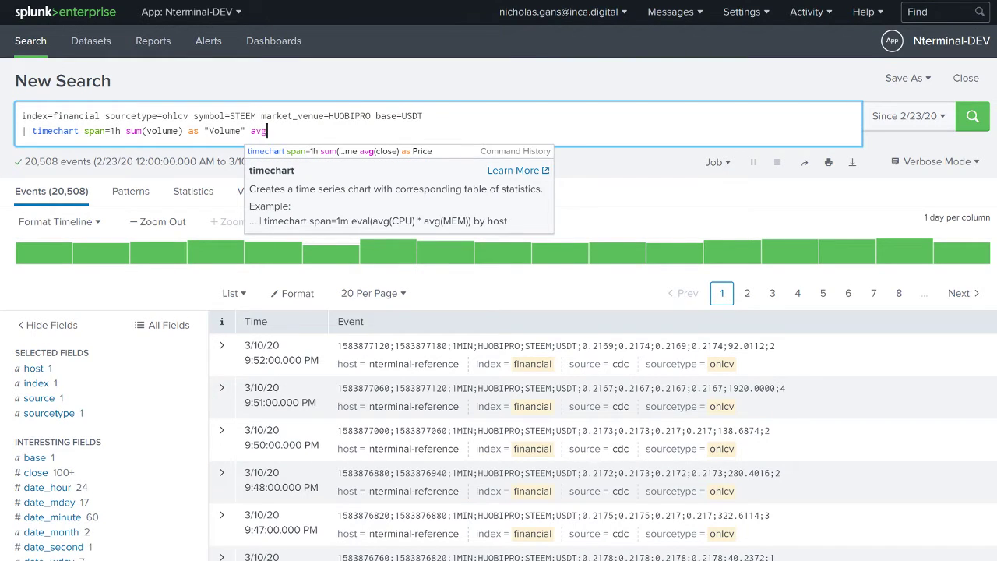
text((close)
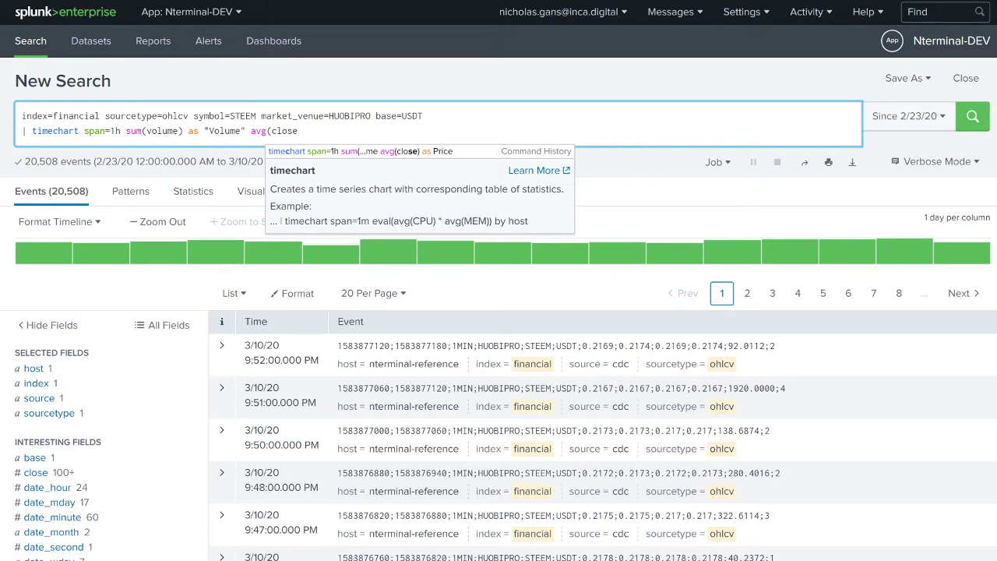
text() as )
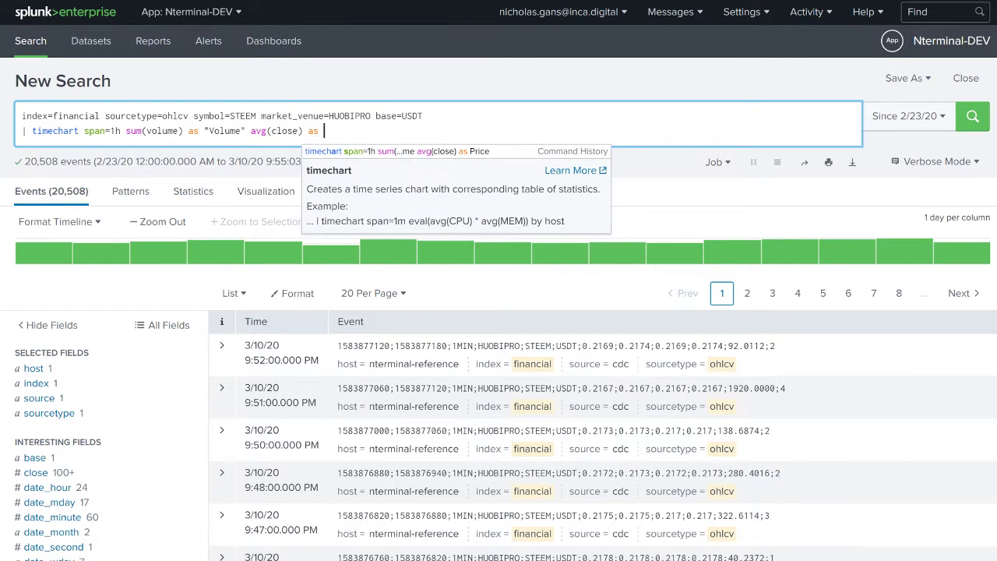
text(")
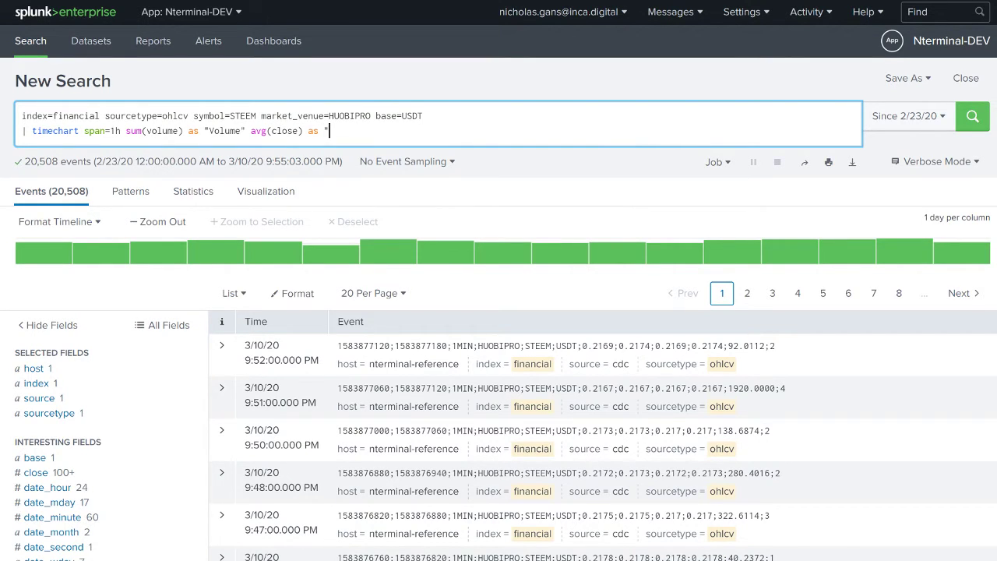
text(Price")
click(962, 127)
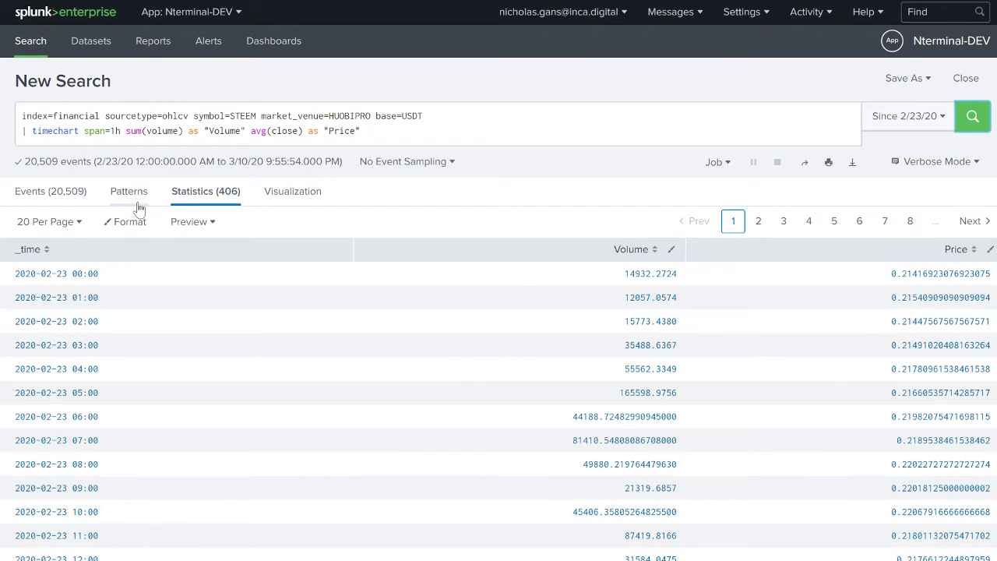
Display the search results as a column chart visualization.
click(285, 208)
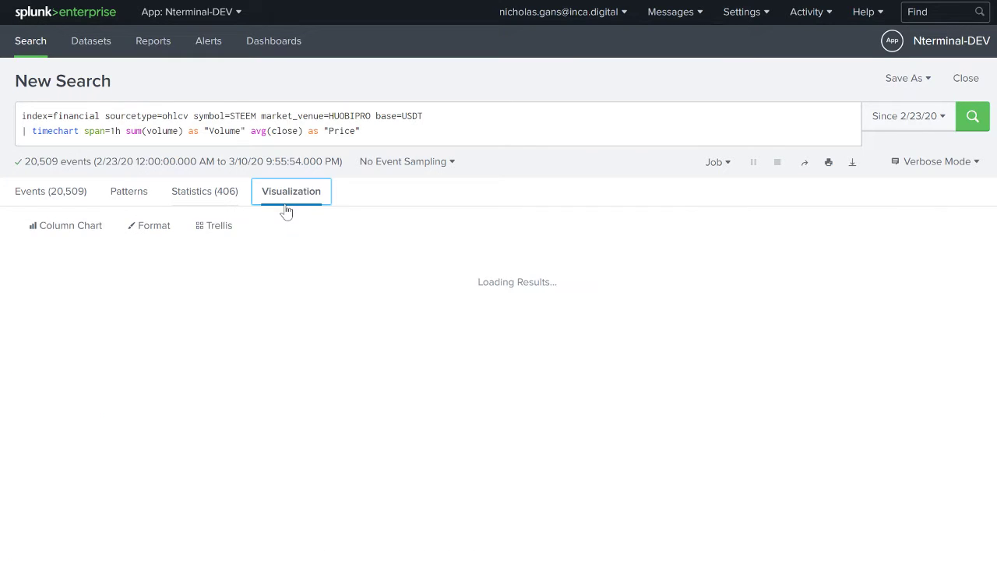
scroll(286, 211, down, 2)
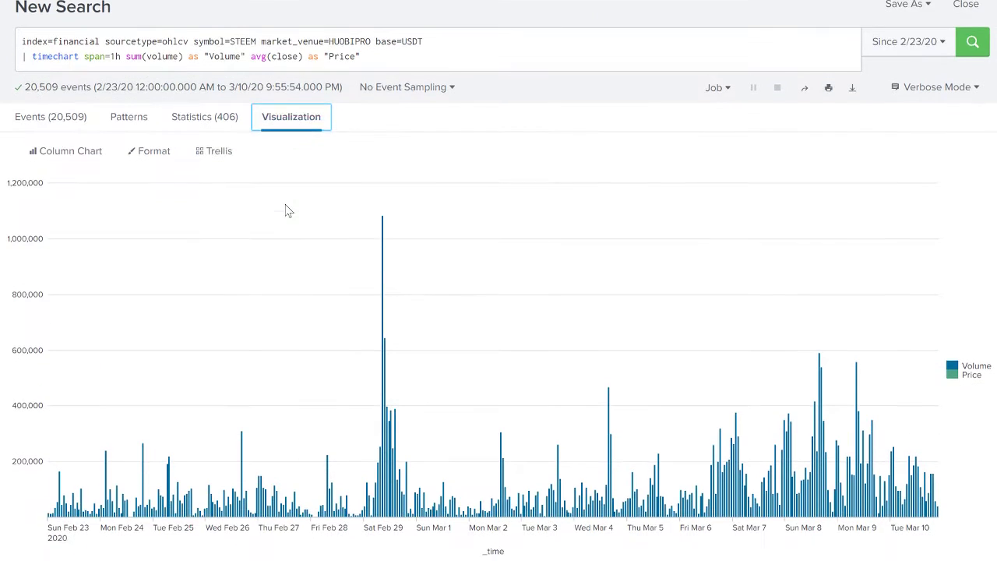
click(109, 166)
click(159, 268)
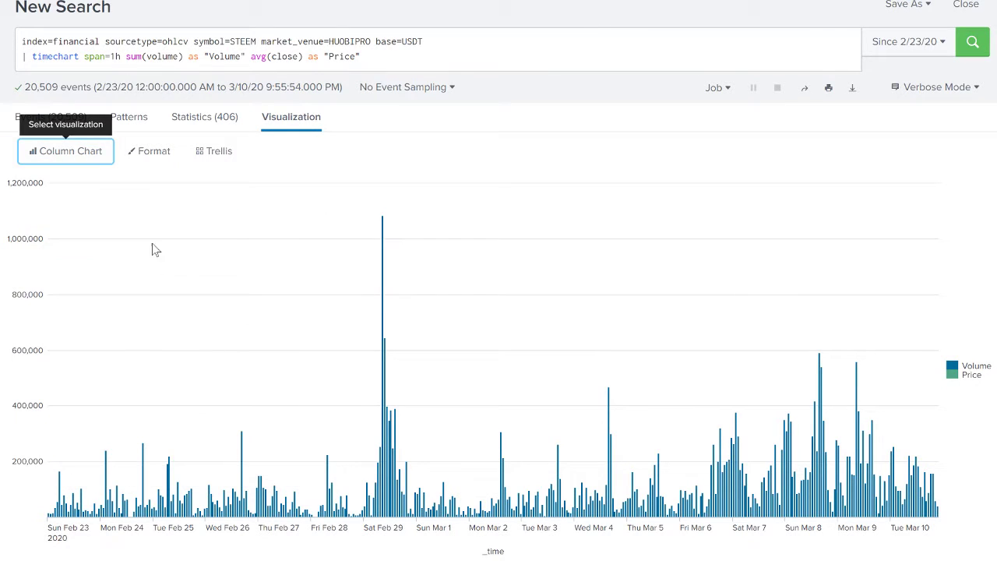
Add Price as a chart overlay and display it on its own axis.
click(156, 163)
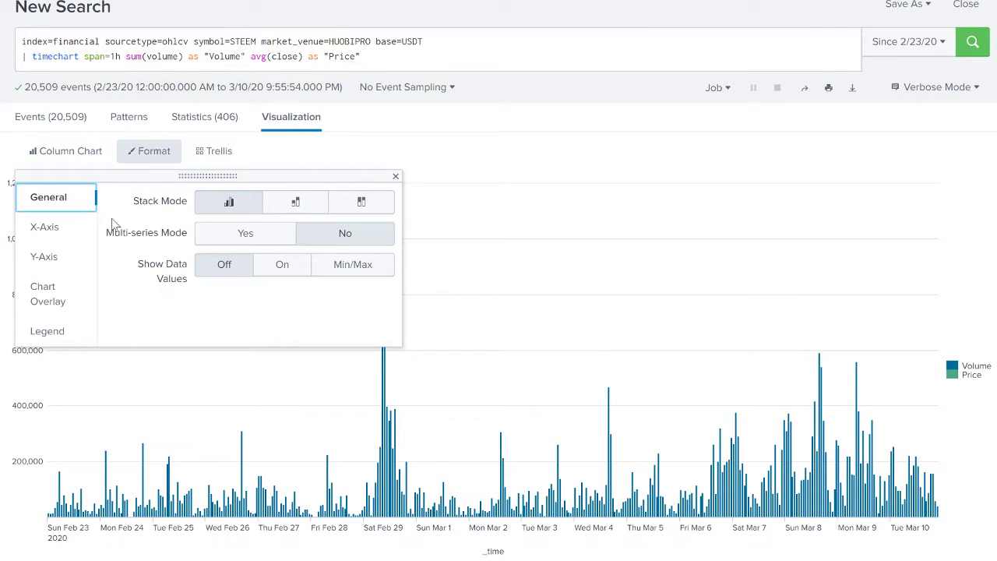
click(60, 300)
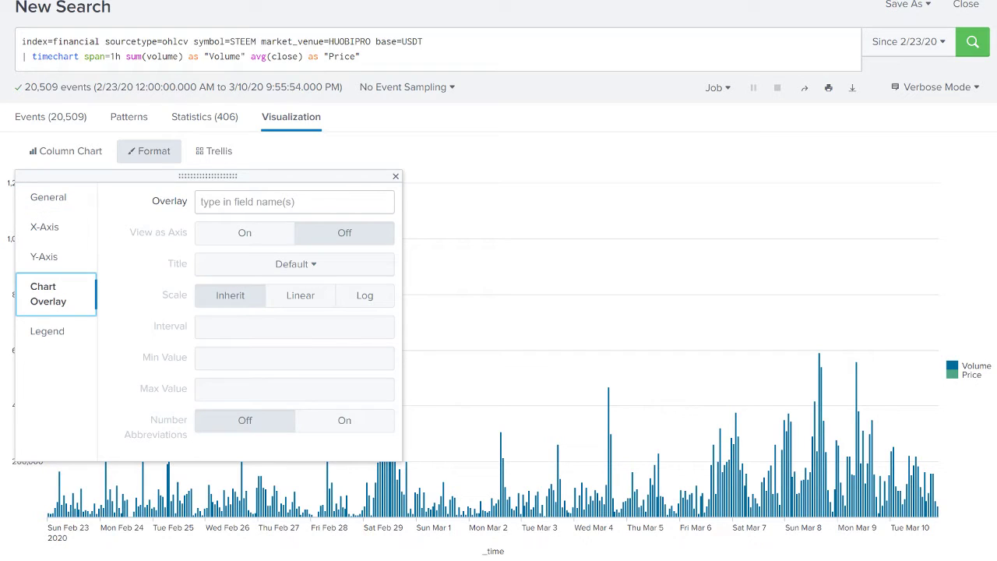
click(229, 201)
click(214, 254)
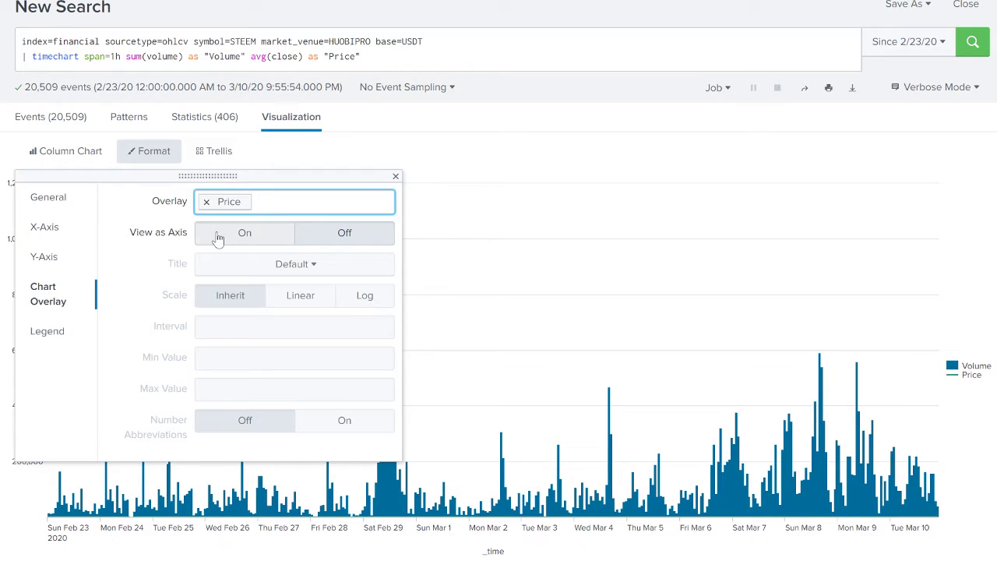
click(218, 238)
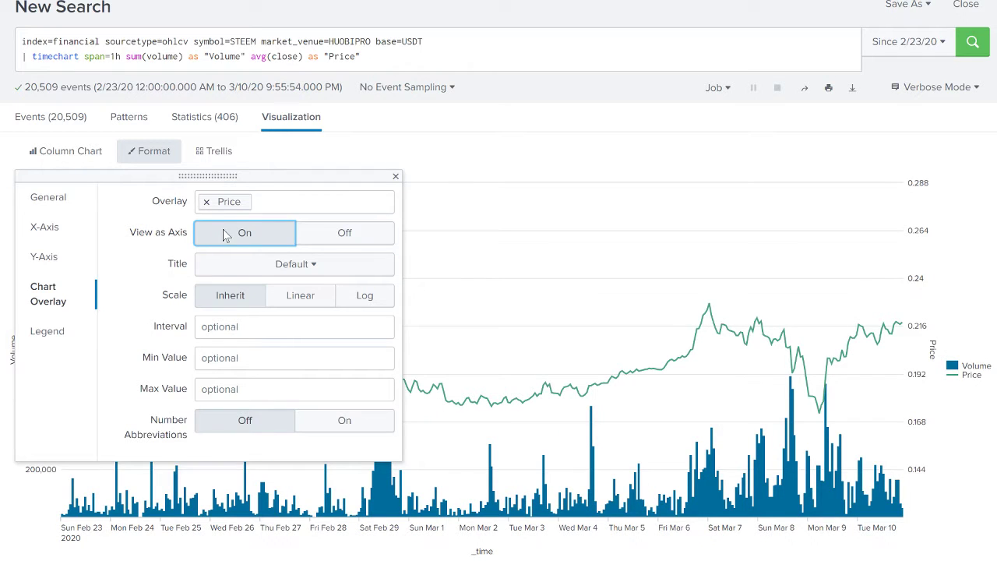
click(396, 177)
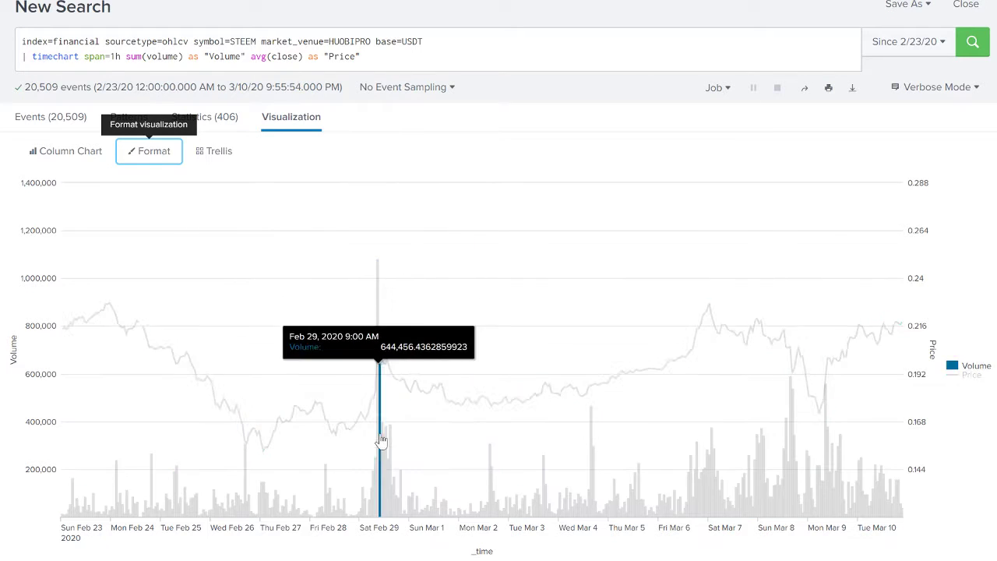
Set the maximum value of the chart's Y-axis to 2000000.
click(161, 160)
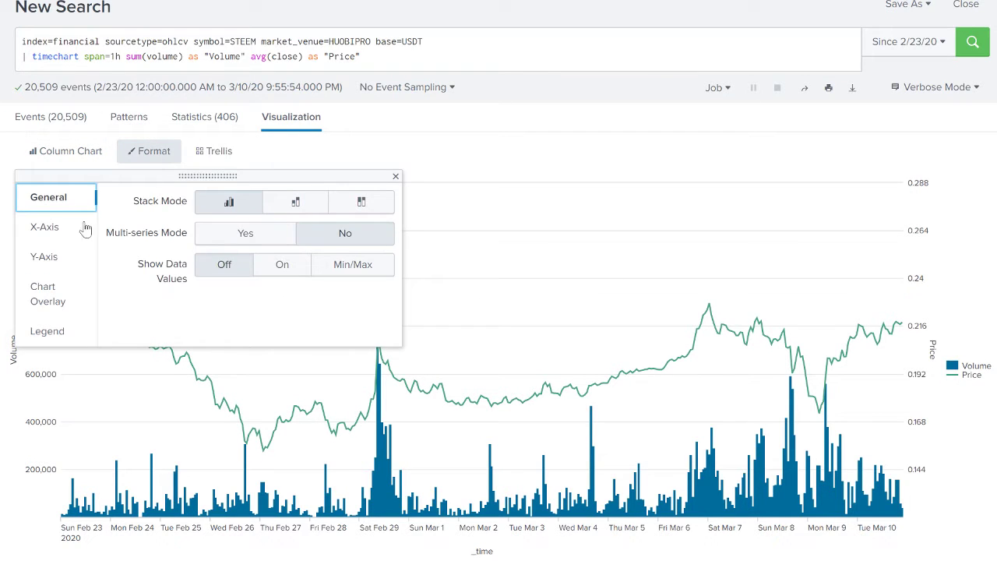
click(66, 263)
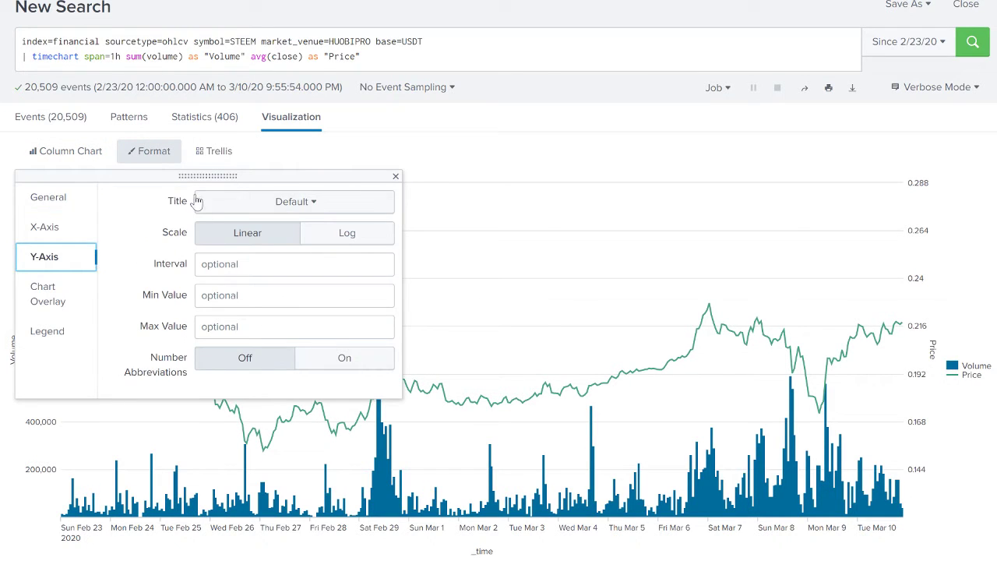
drag(194, 176, 562, 156)
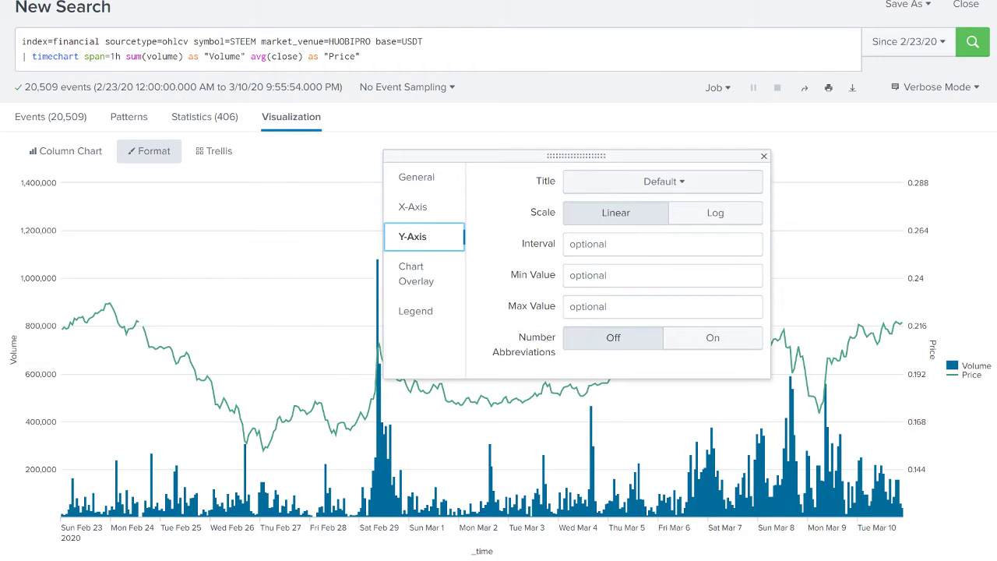
click(569, 306)
text(2)
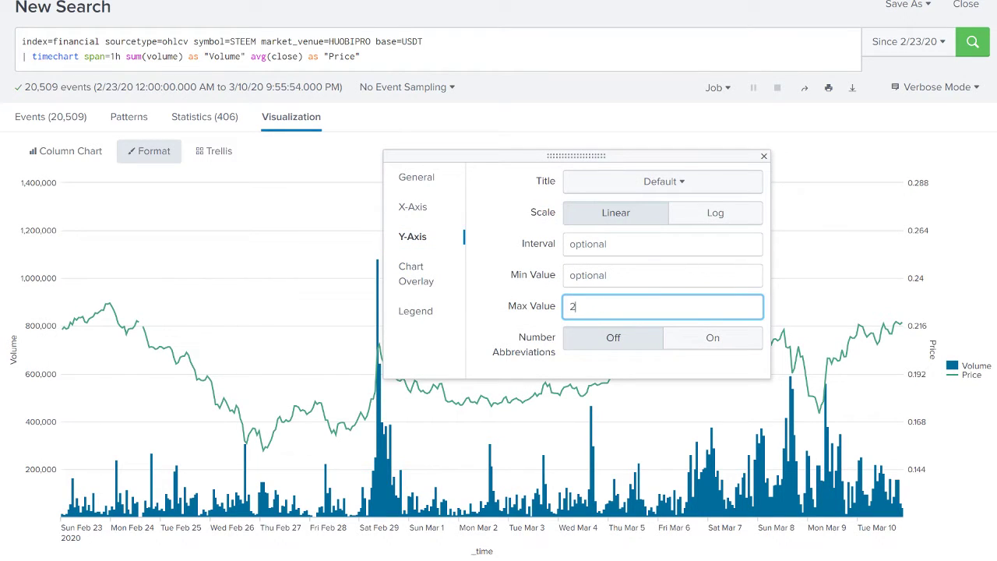
text(000000)
key(Return)
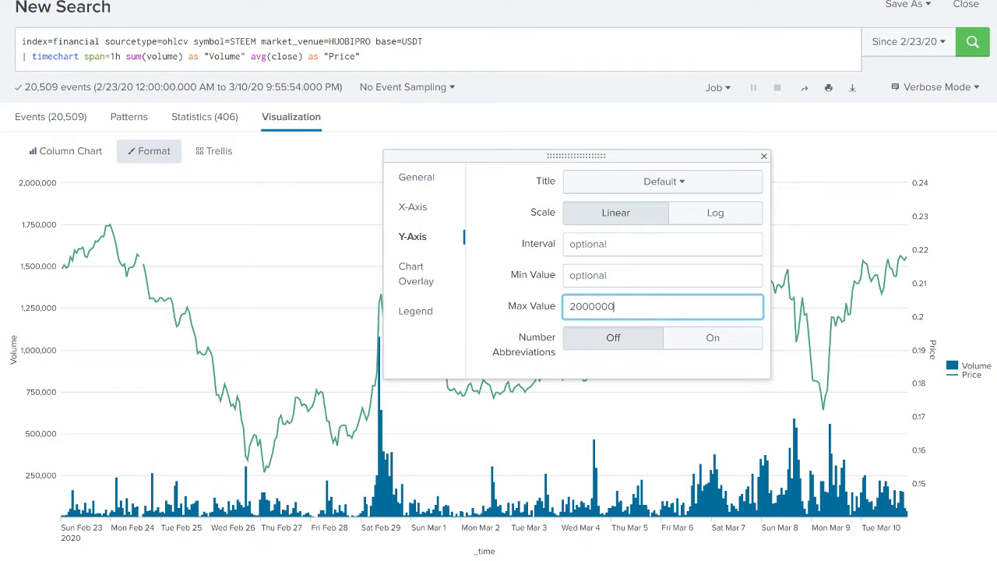
Set the chart's legend position to Top and the X-axis title to None.
click(432, 320)
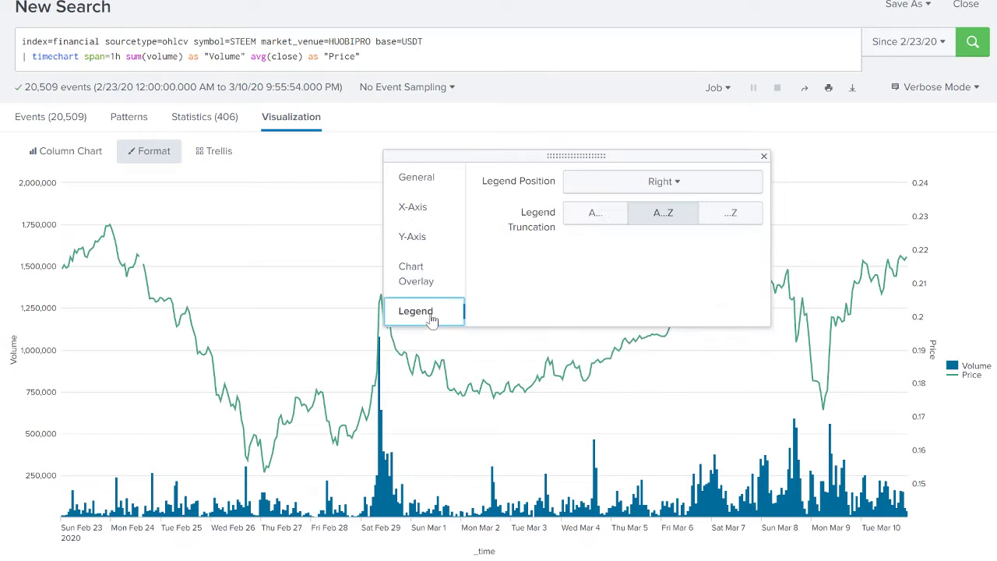
click(667, 189)
click(647, 279)
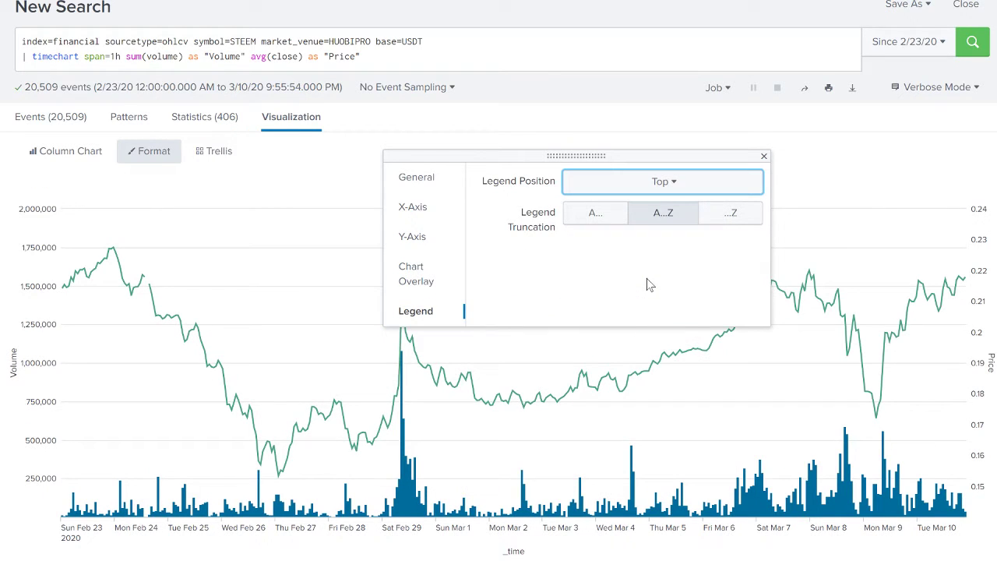
click(417, 212)
click(686, 189)
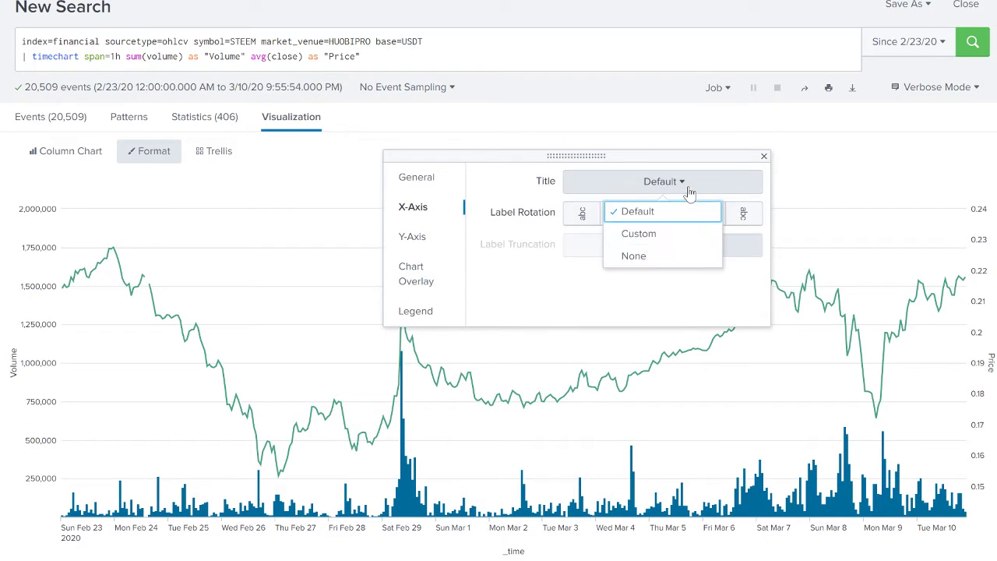
click(636, 256)
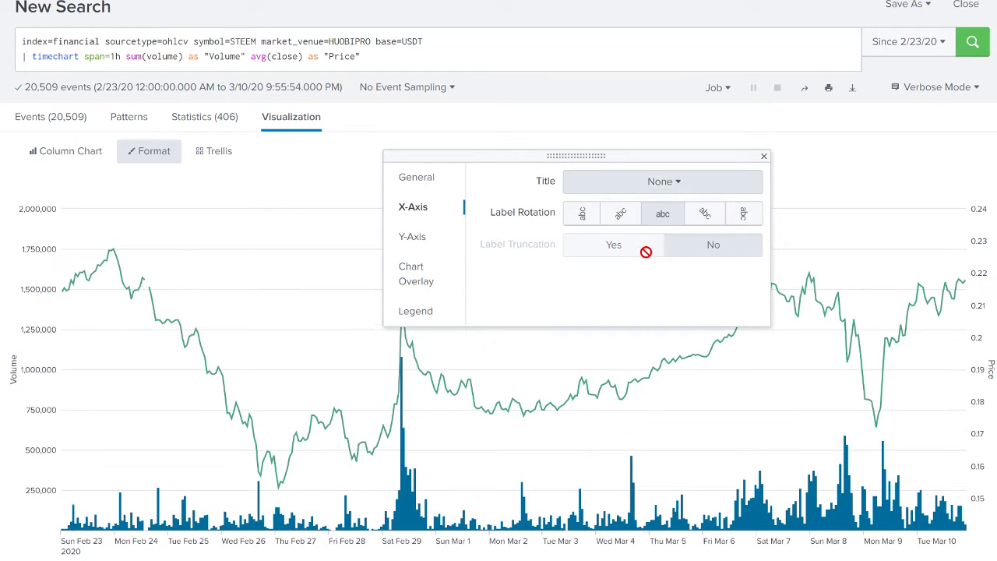
click(763, 157)
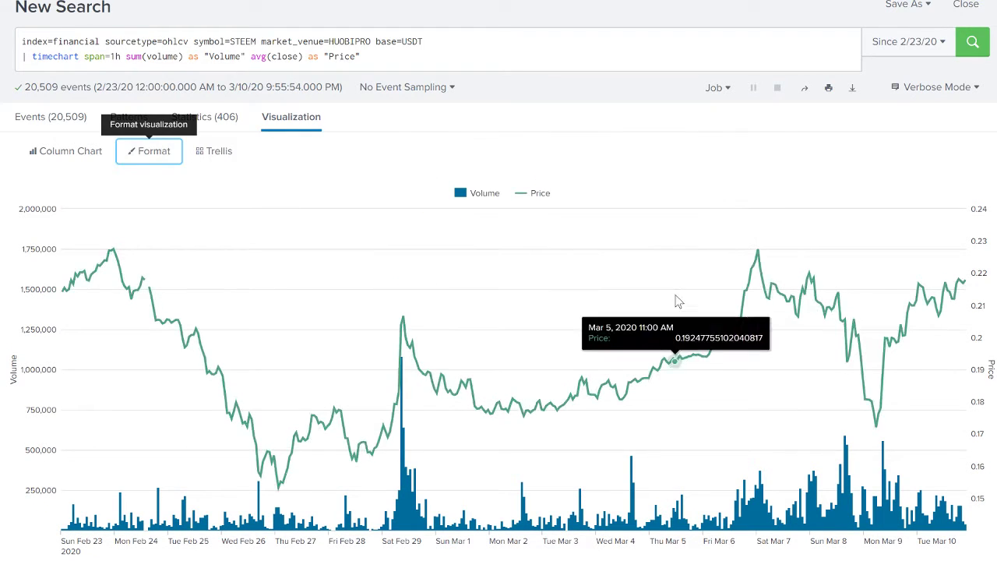
Configure saving the chart as a dashboard panel in a new dashboard titled "example steem investigate" with Private permissions.
mouse_move(741, 218)
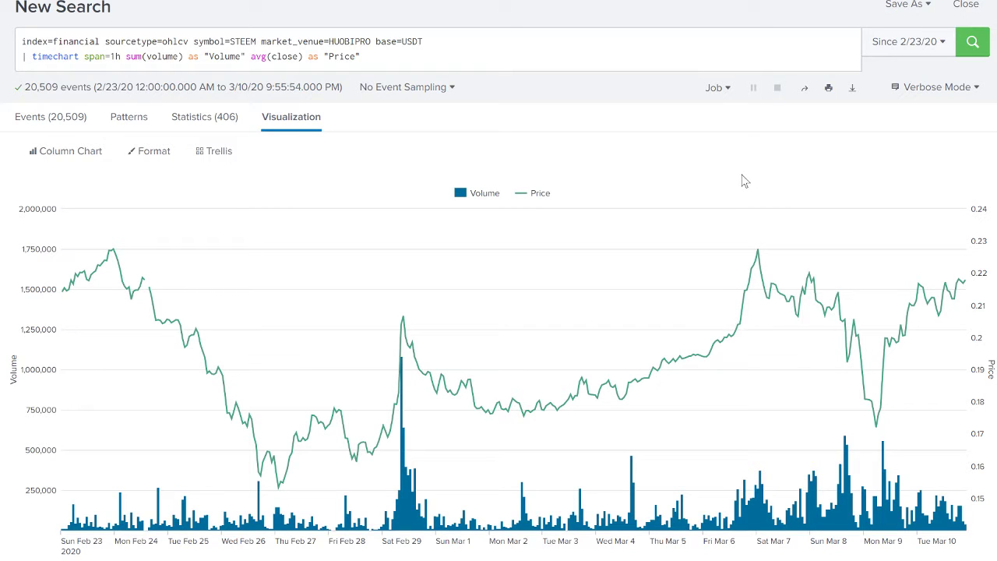
scroll(774, 176, up, 1)
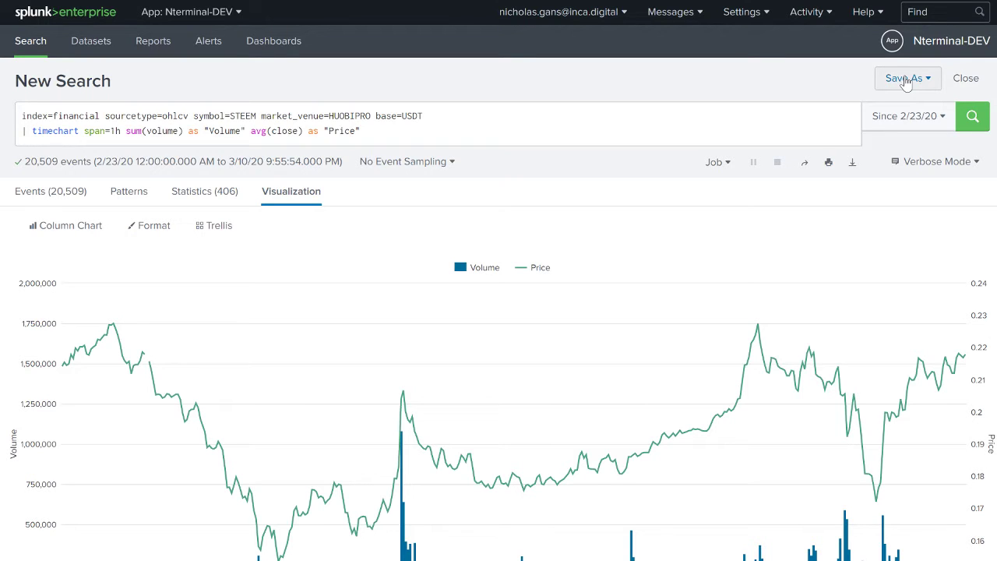
click(929, 81)
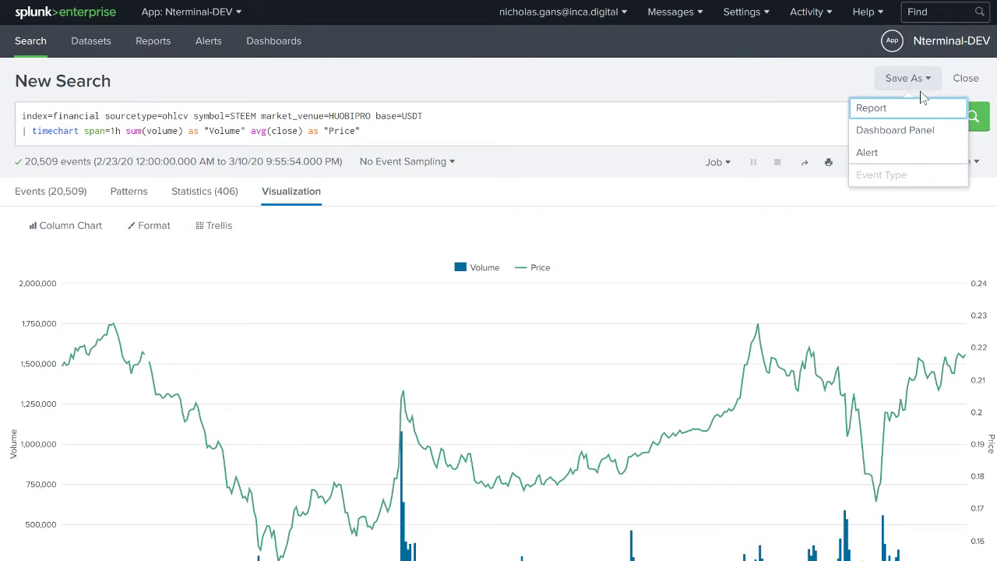
click(917, 131)
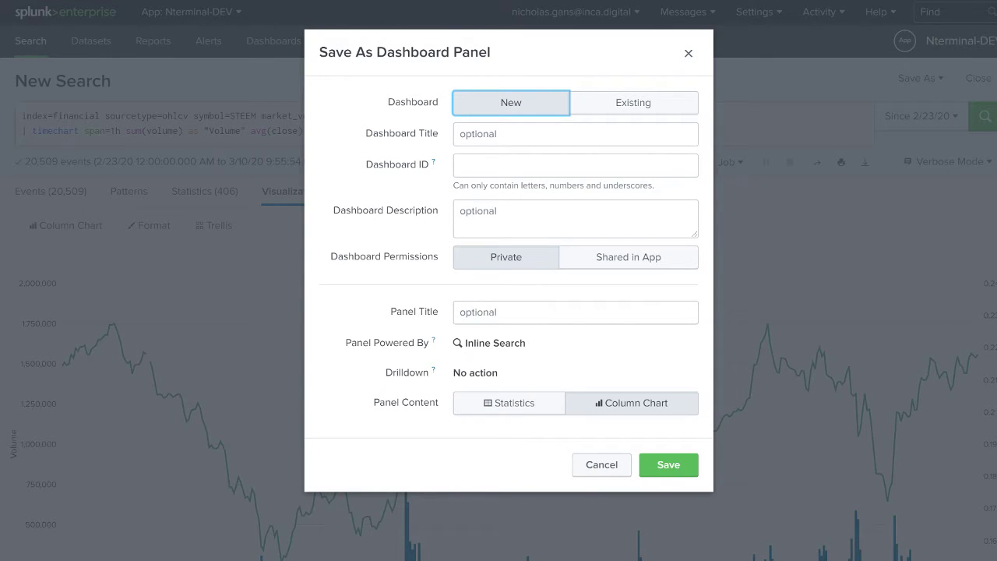
click(506, 133)
text(exa)
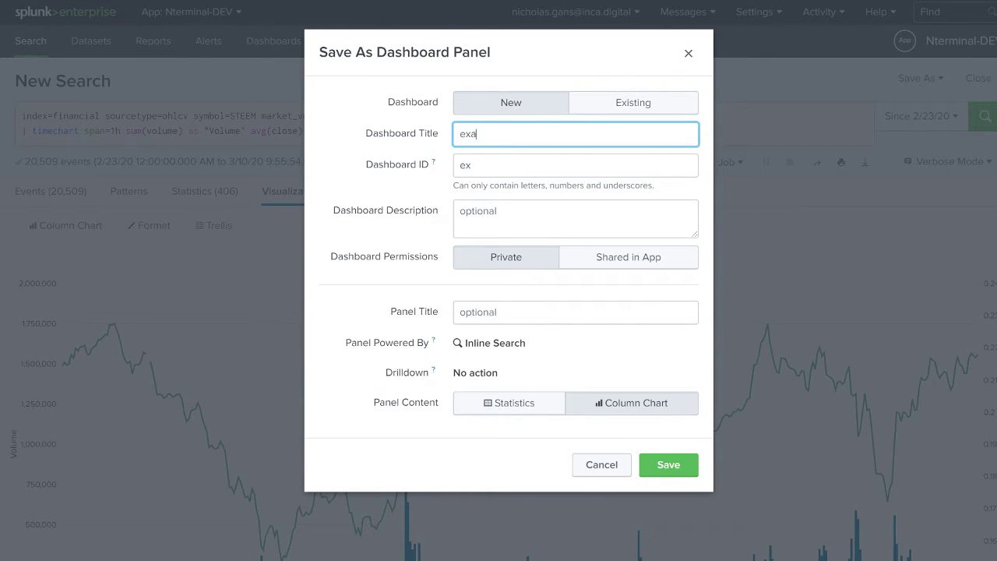
text(mple steem investig)
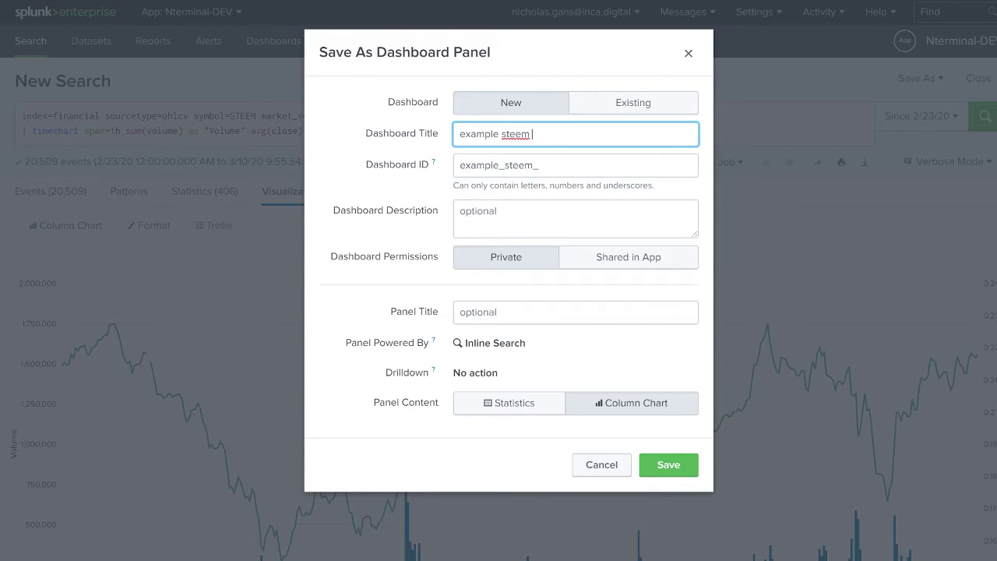
text(ate)
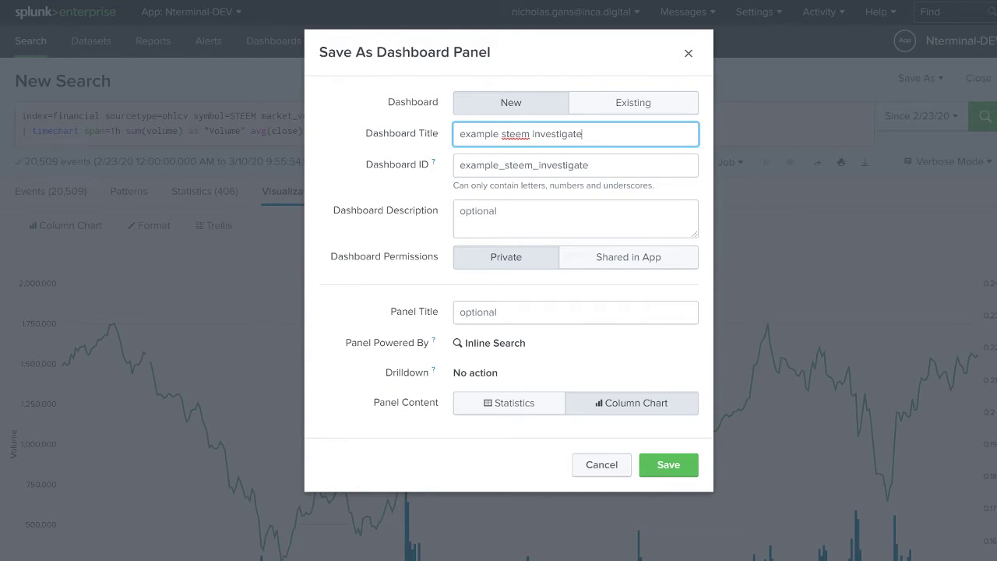
click(489, 263)
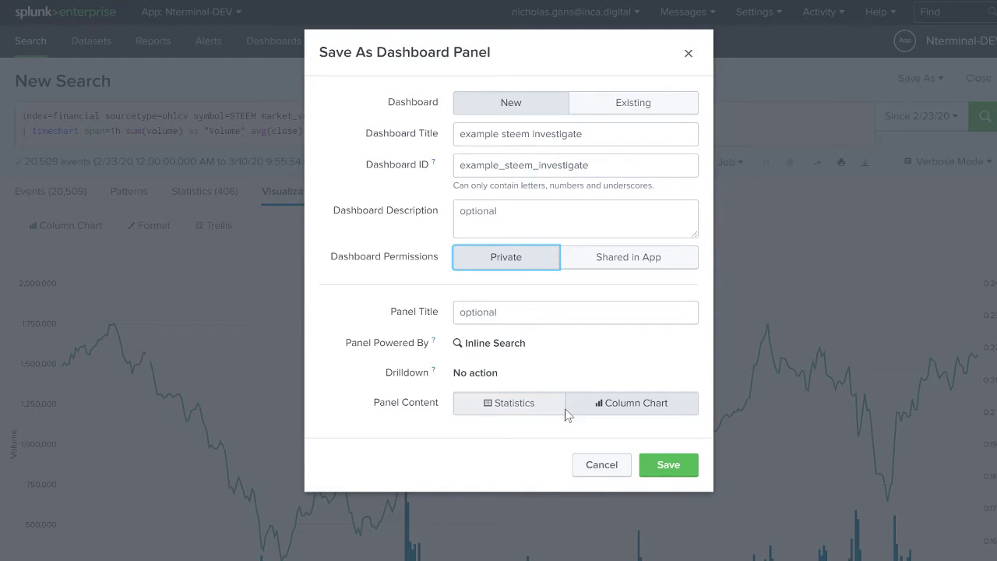
Save the column chart as a panel in the new dashboard and open that dashboard.
click(672, 465)
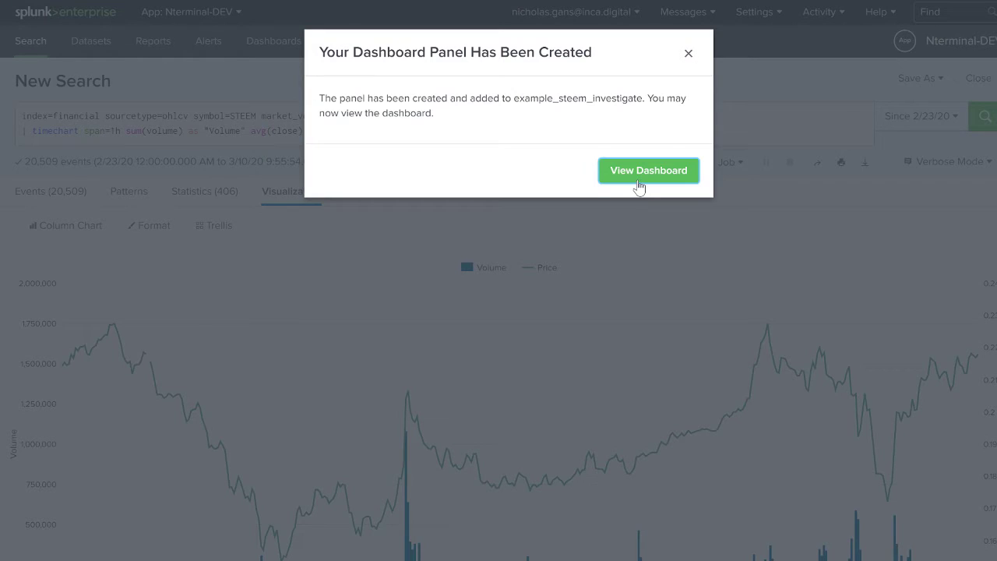
click(639, 178)
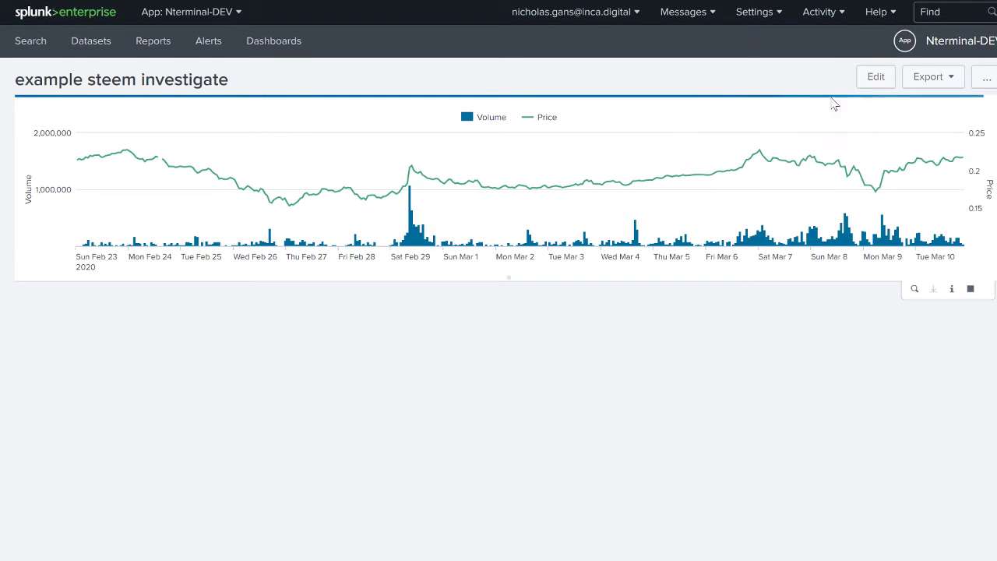
Put the dashboard into edit mode and increase the height of the chart panel.
click(872, 78)
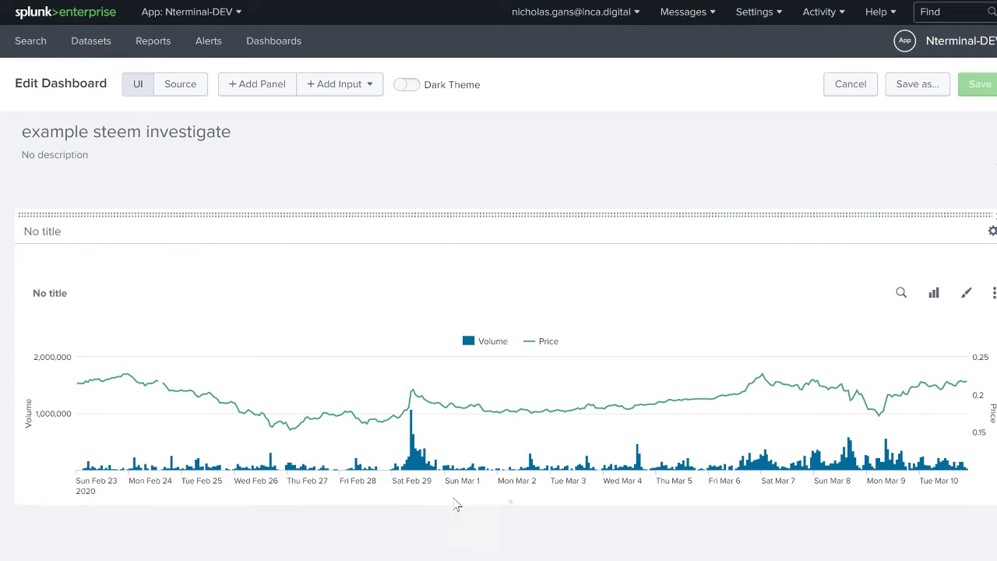
drag(456, 505, 457, 560)
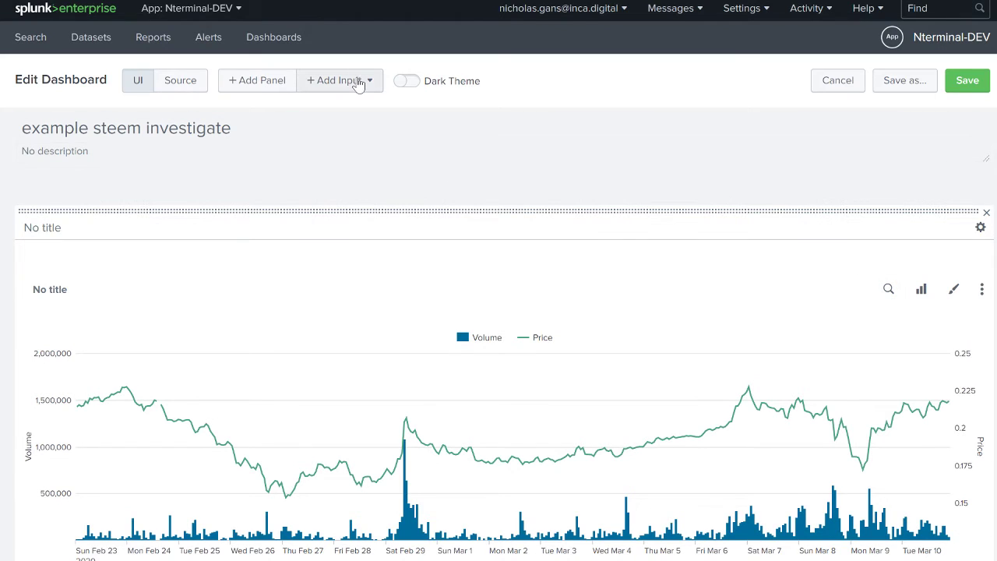
Add a Time input to the dashboard with the label "Time Select", Search on Change enabled and the token "time".
click(358, 84)
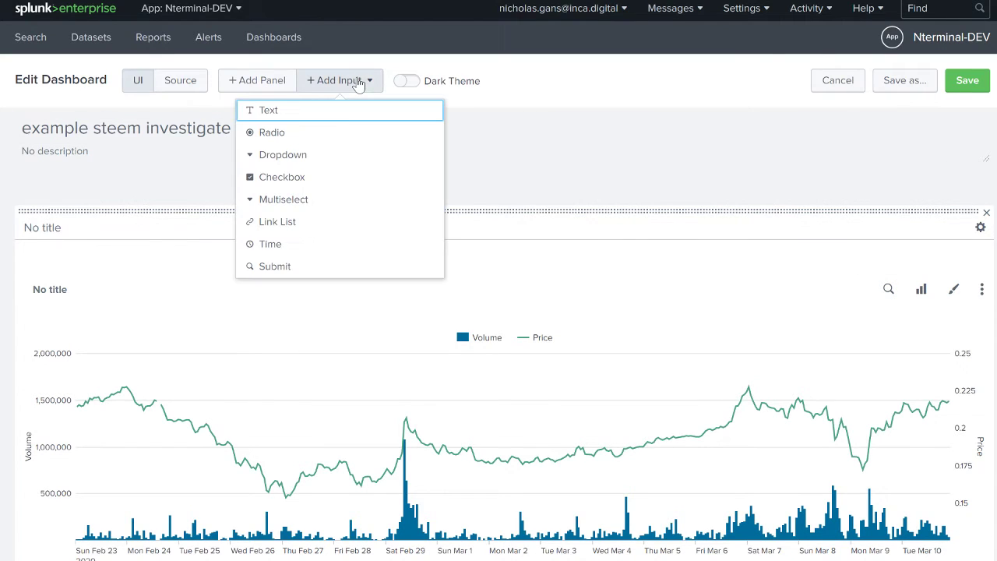
click(271, 245)
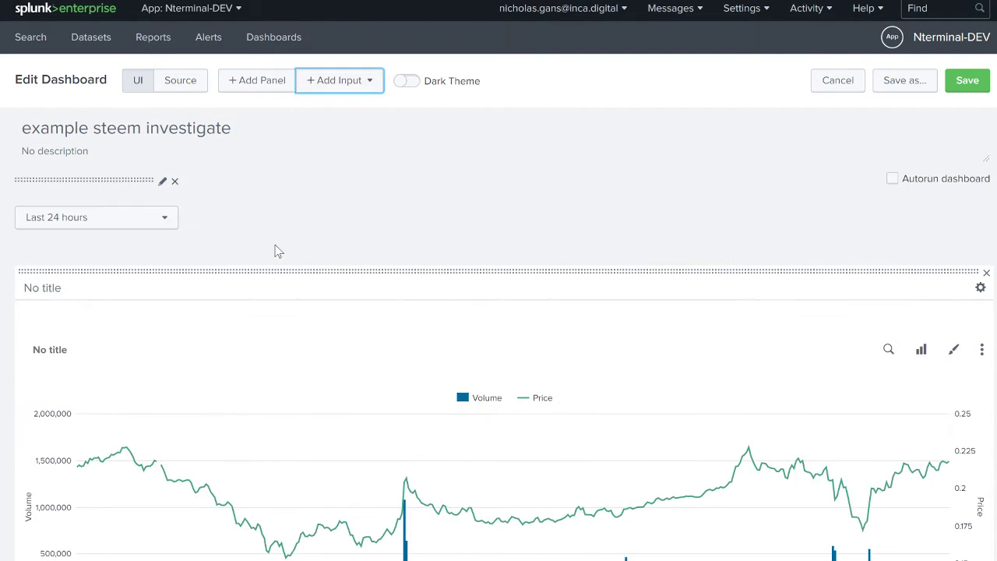
click(163, 181)
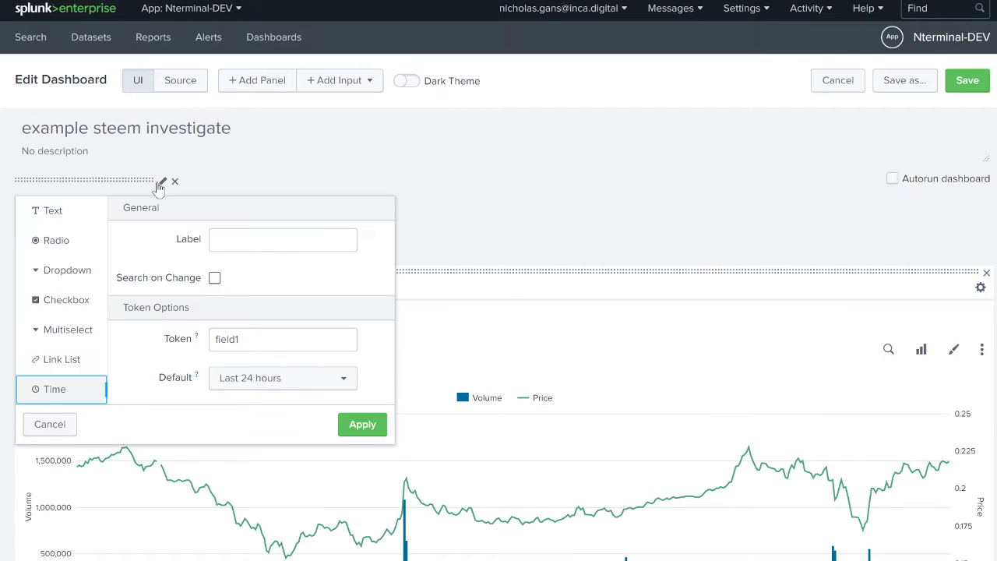
click(220, 239)
text(Time)
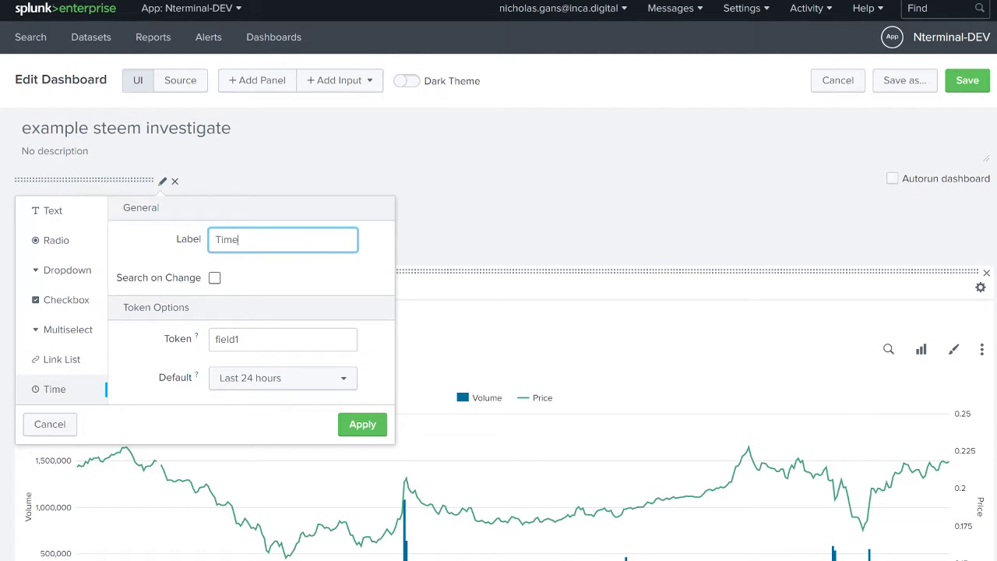
text( Select)
click(215, 279)
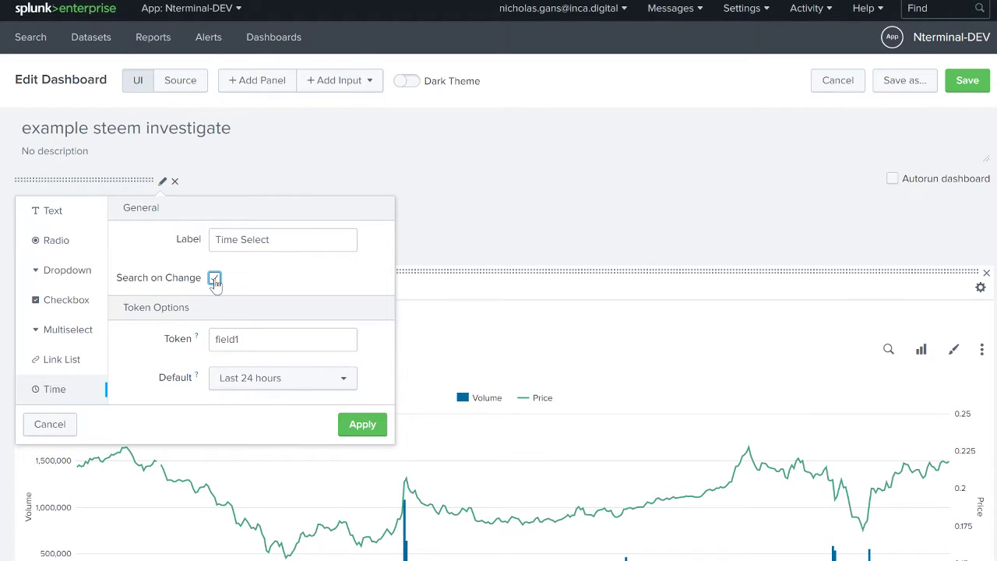
key(Tab)
text(time)
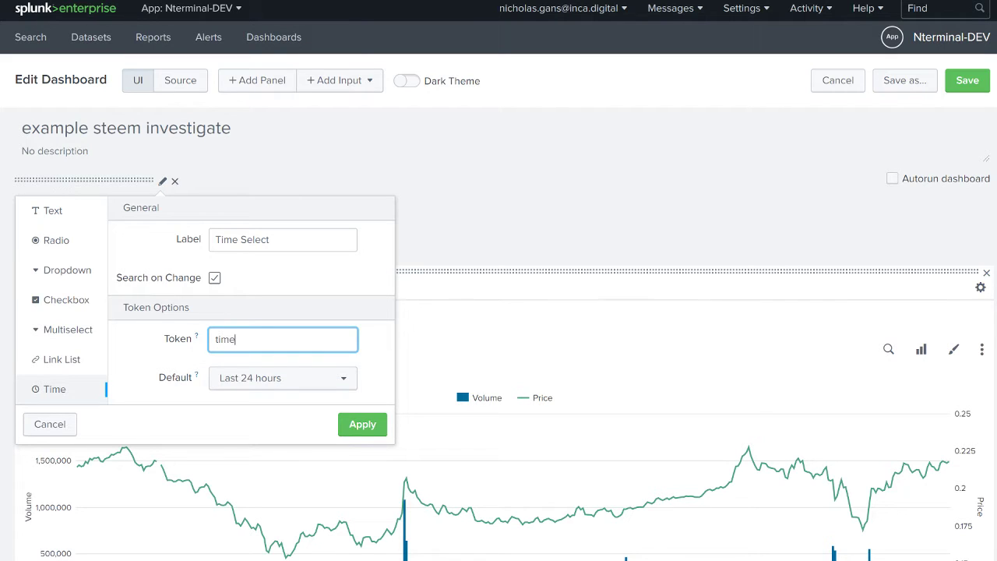
Set the time input's default to the range since 2/23/2020 at 00:00:00.000 and apply the input settings.
click(244, 379)
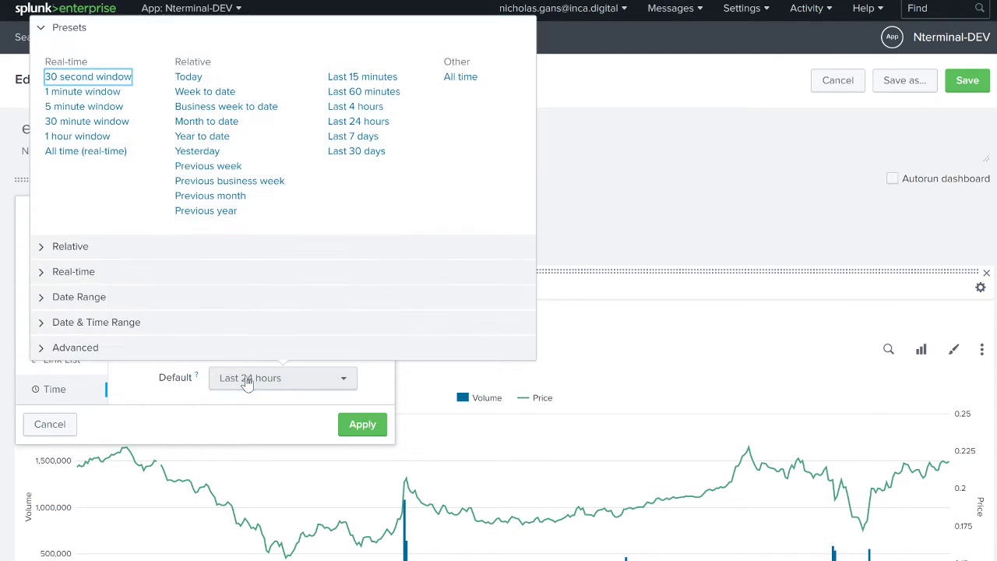
click(92, 323)
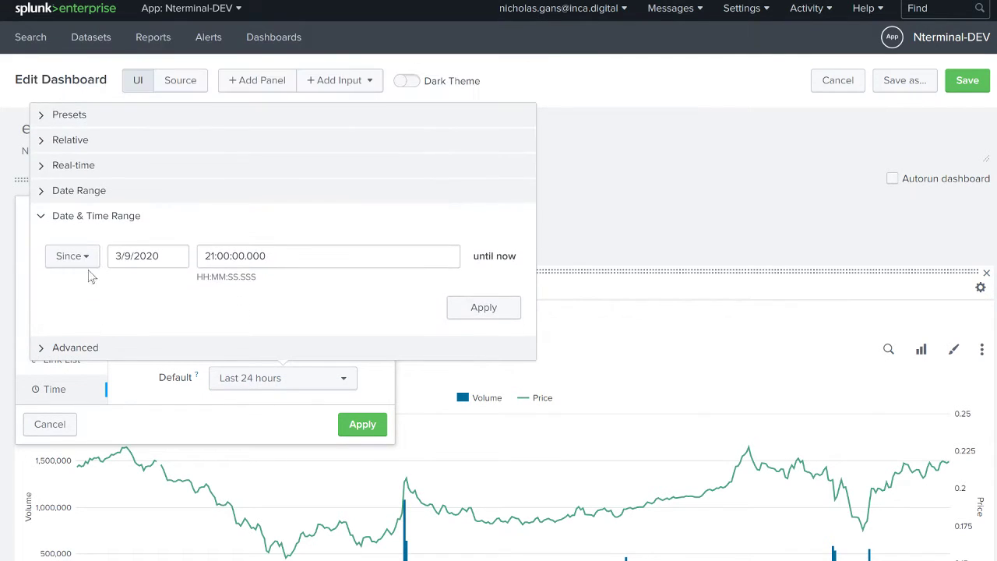
click(128, 256)
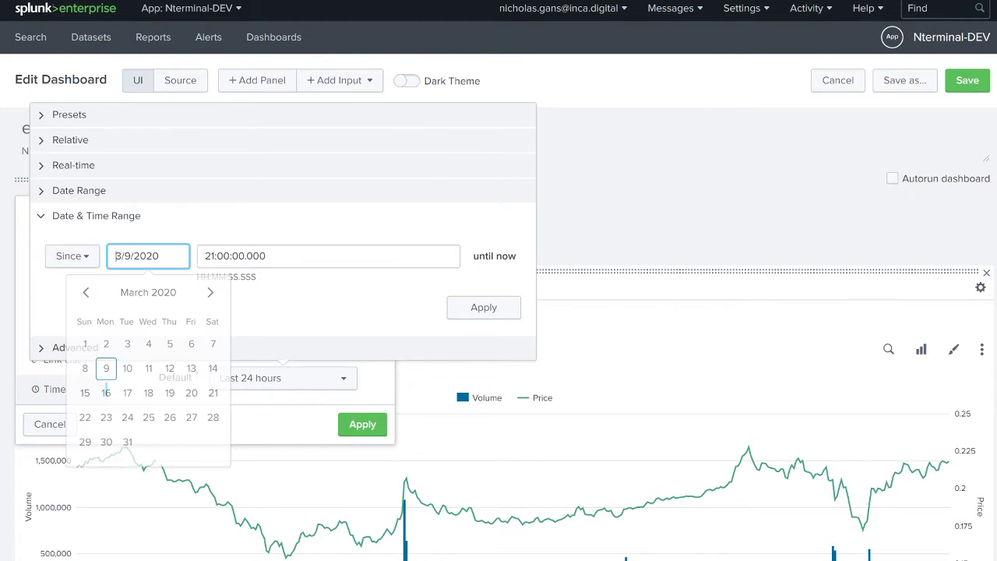
click(86, 292)
click(86, 441)
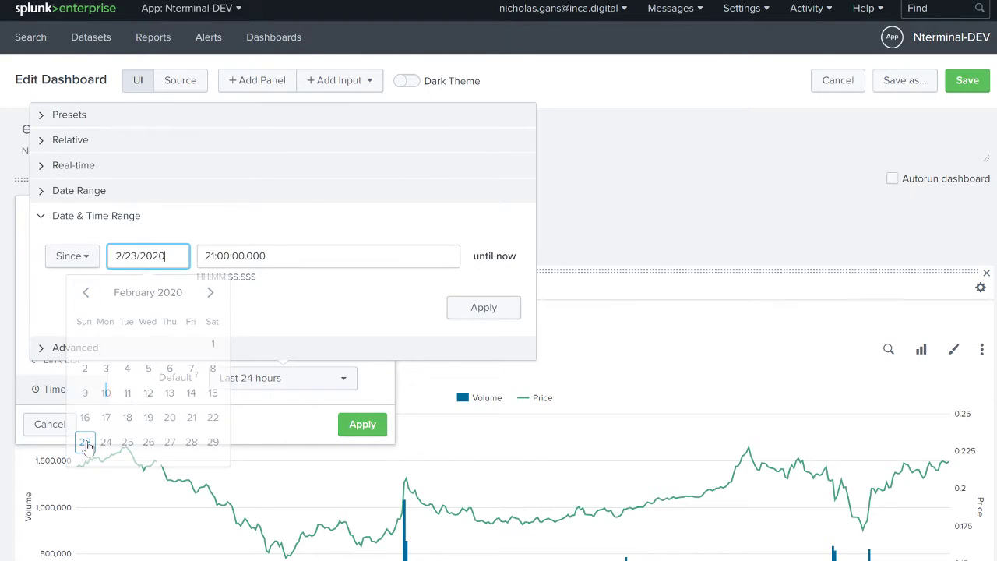
click(215, 257)
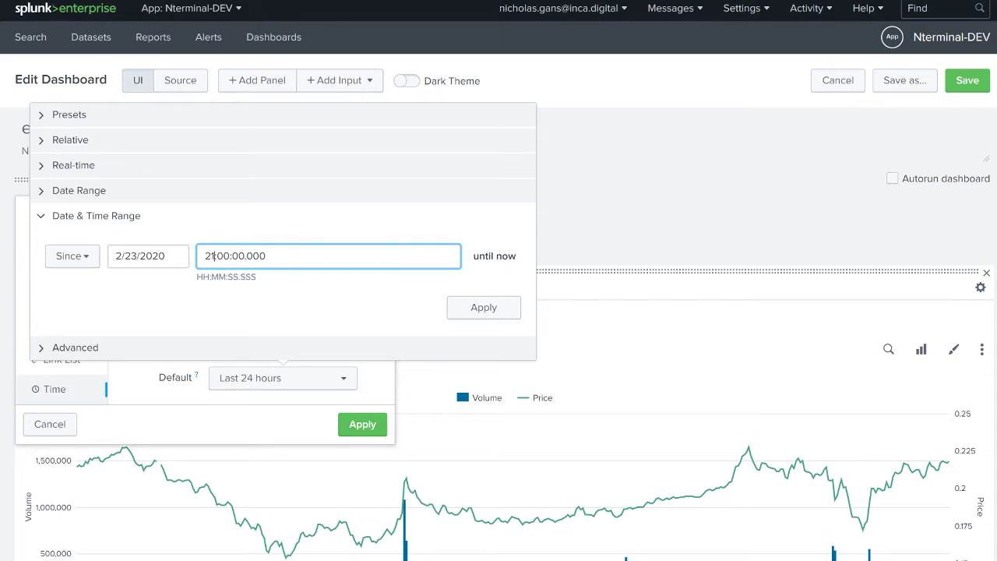
key(BackSpace)
key(BackSpace)
text(00)
click(483, 307)
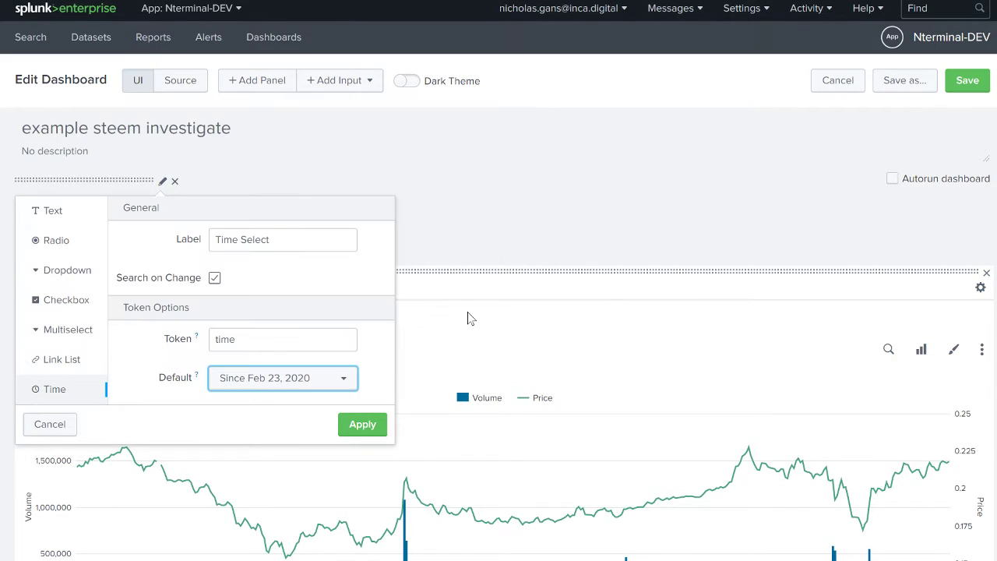
click(363, 424)
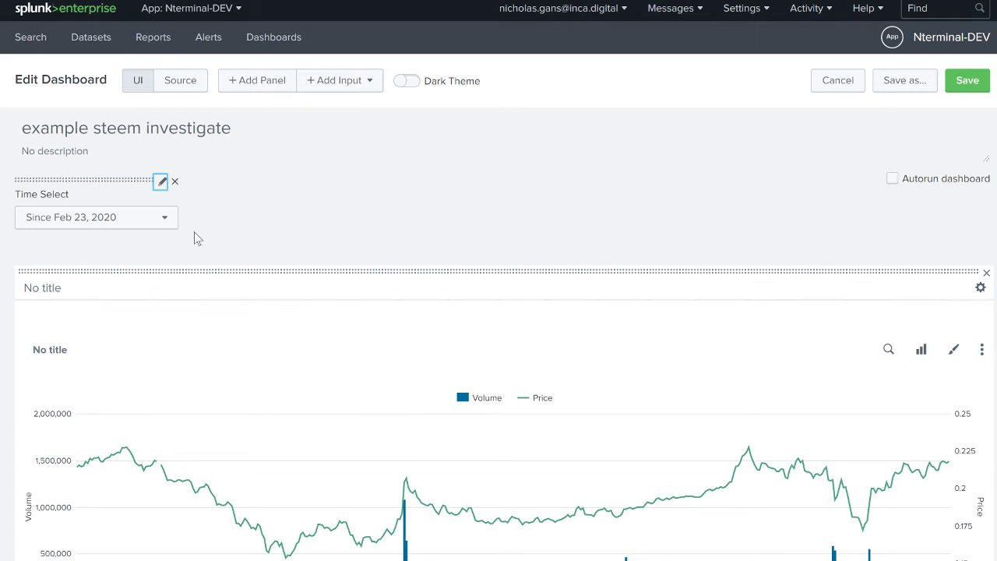
Set the time range of the chart panel's search to Shared Time Picker (time).
click(878, 356)
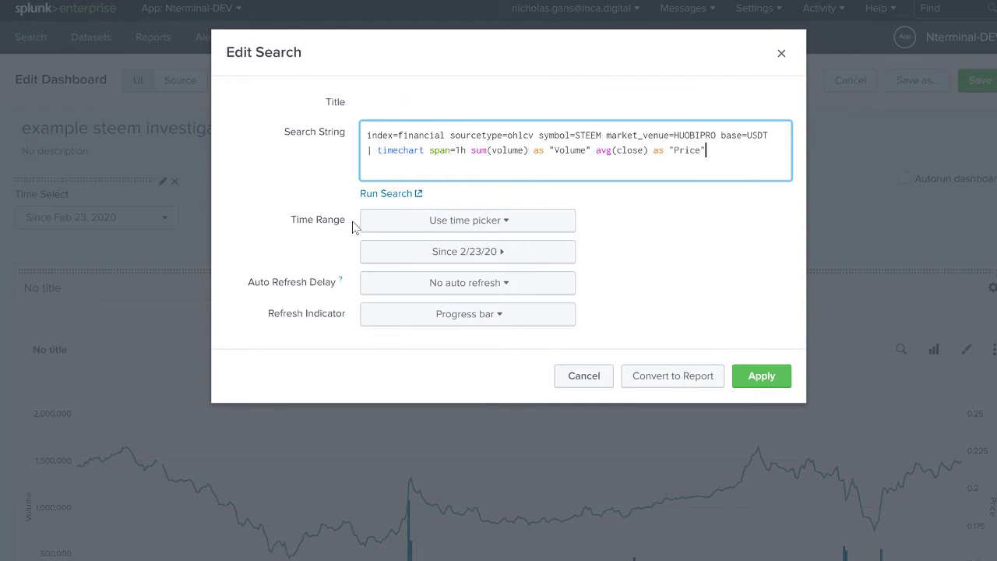
click(403, 232)
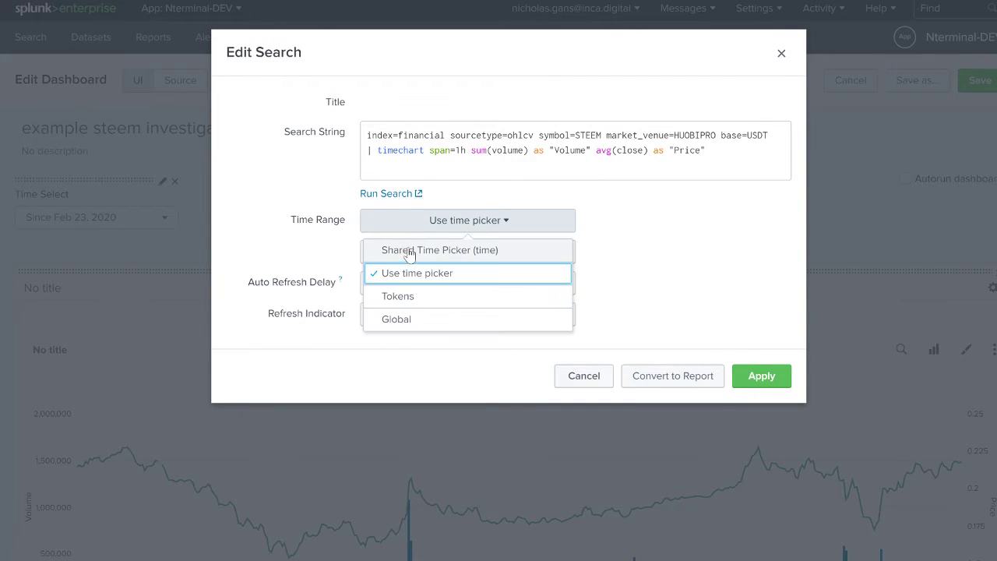
click(406, 250)
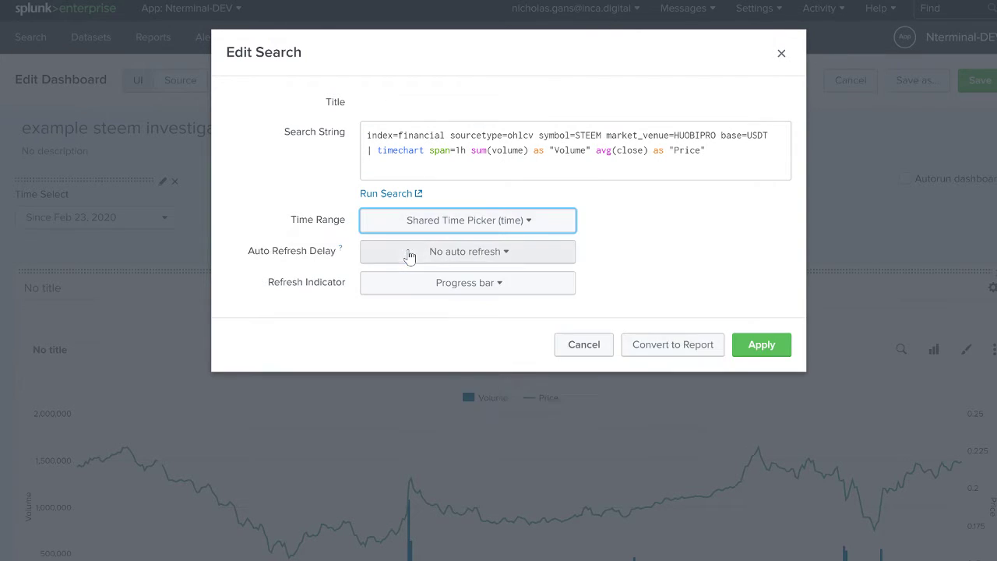
click(757, 344)
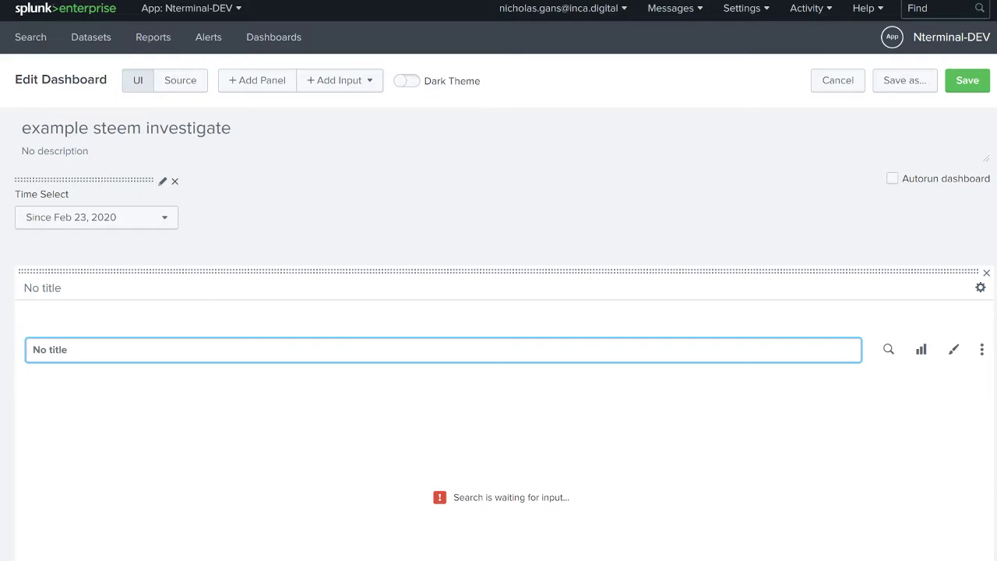
Save the dashboard, then reload it and check the range offered by the Time Select filter.
click(968, 81)
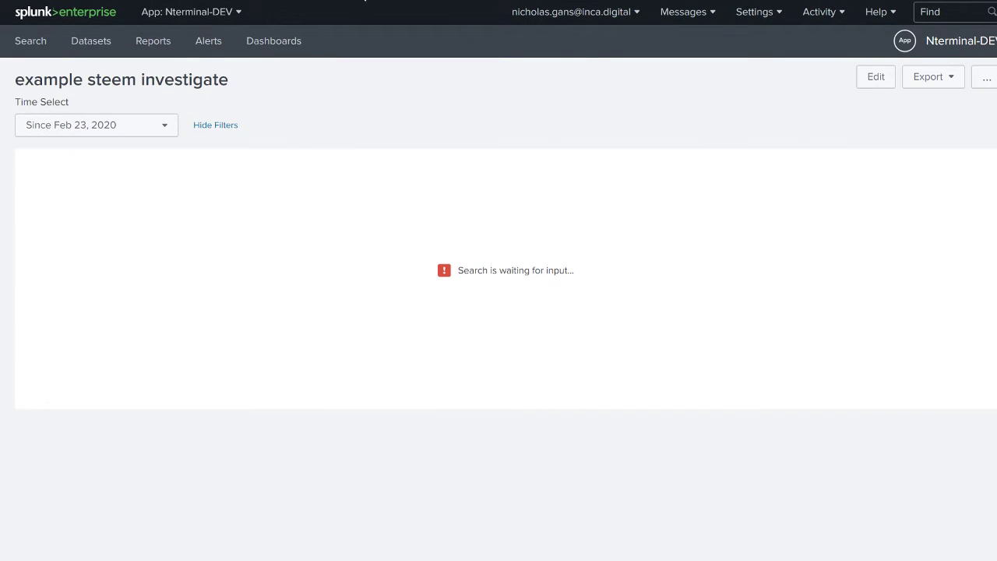
key(super+r)
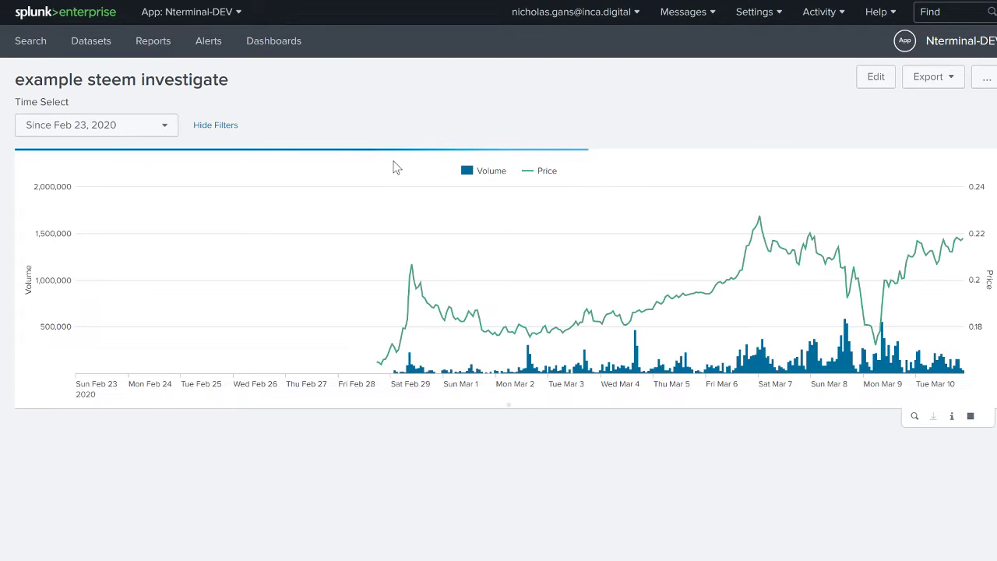
click(122, 130)
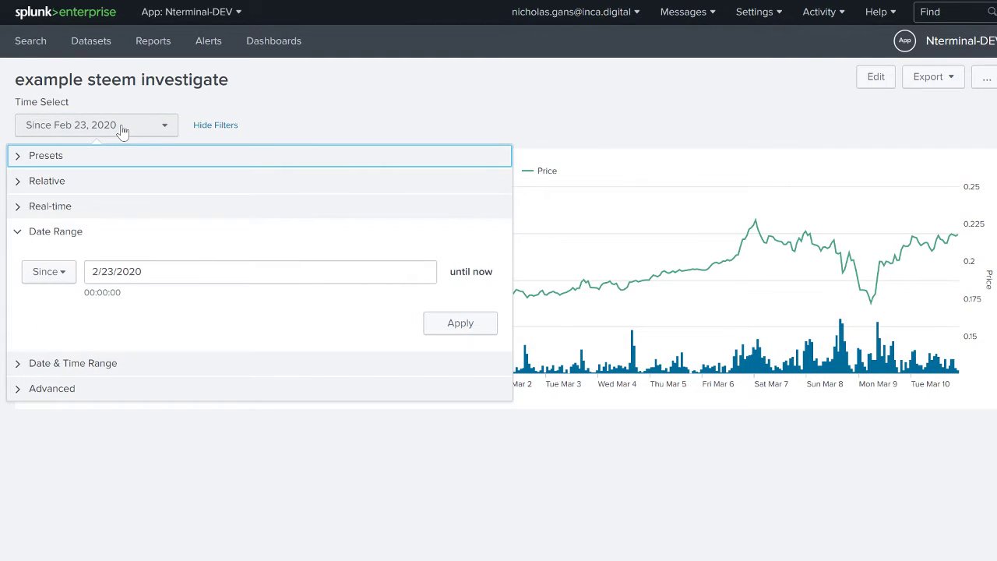
click(338, 124)
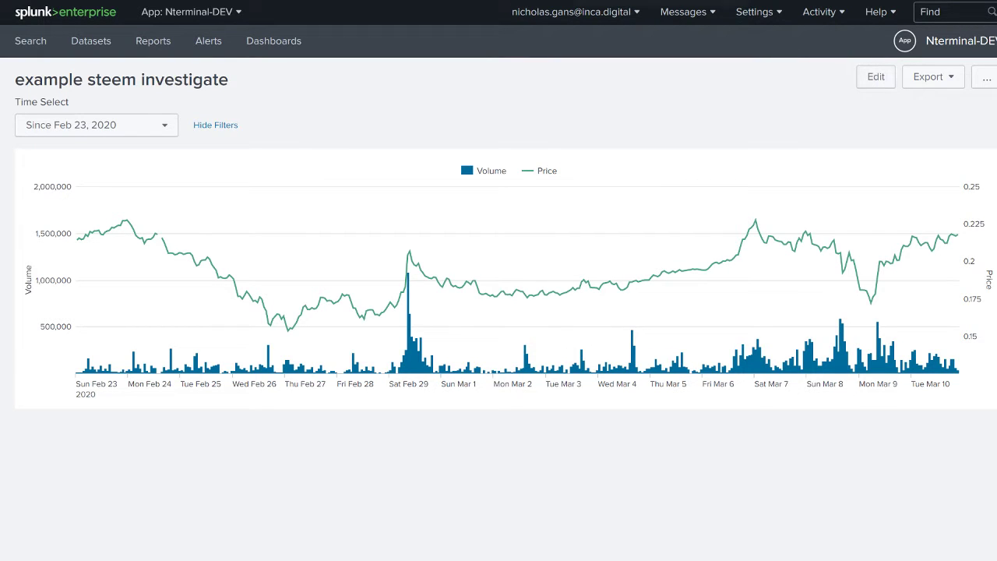
Open the Search page in a new browser tab and run the search "index=nlp steem OR steemit" over the last 24 hours.
right_click(30, 48)
click(48, 61)
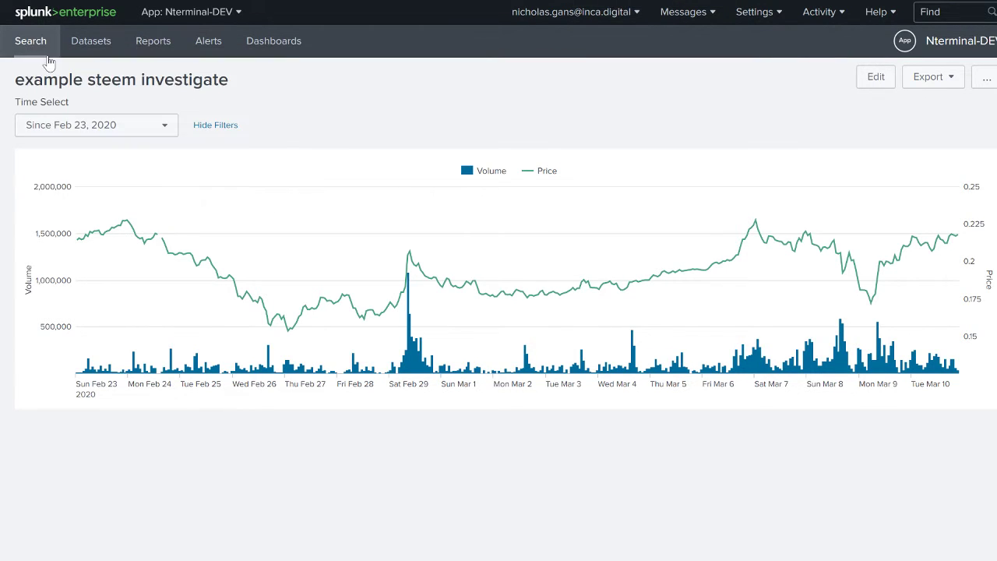
key(ctrl+Tab)
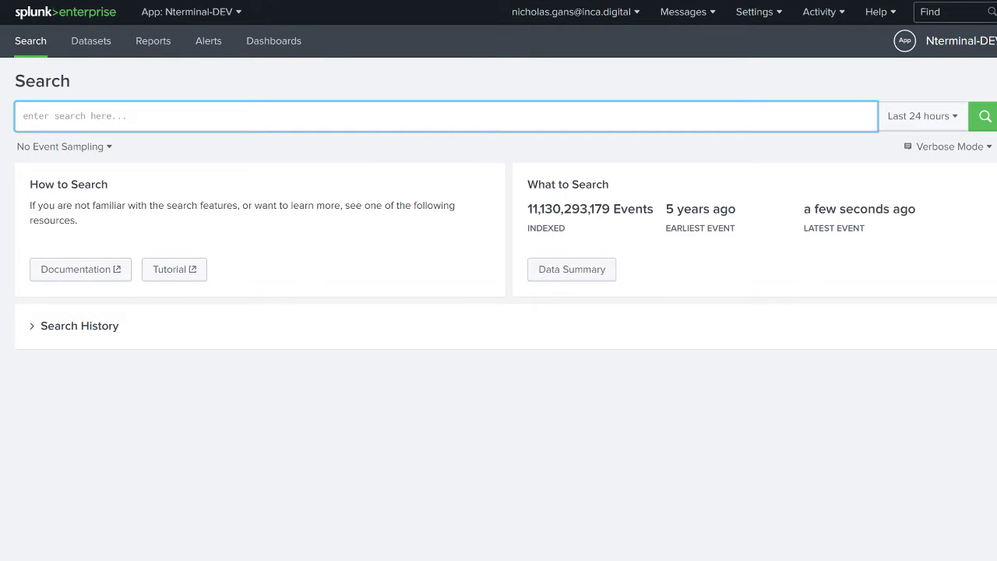
text(index=)
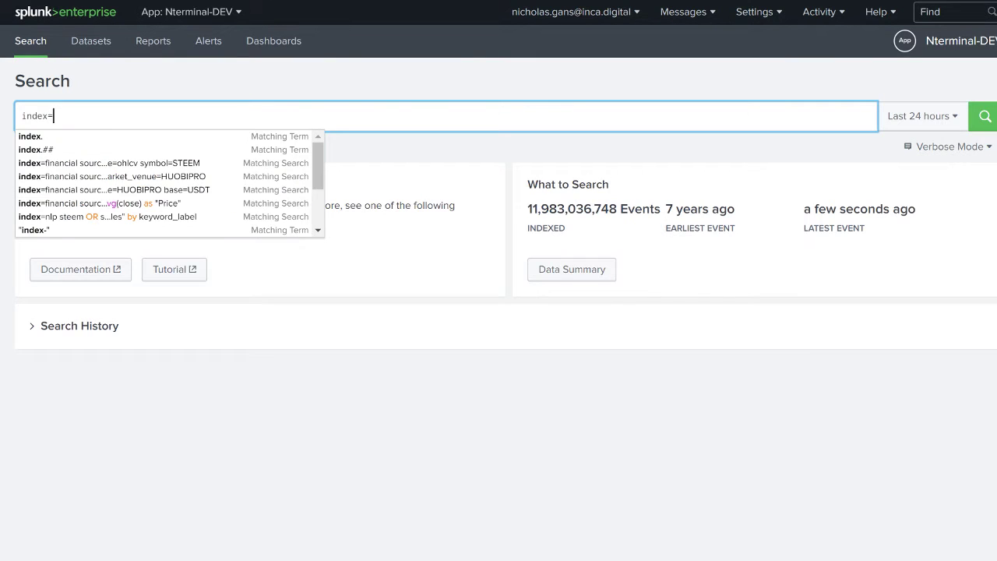
text(nlp)
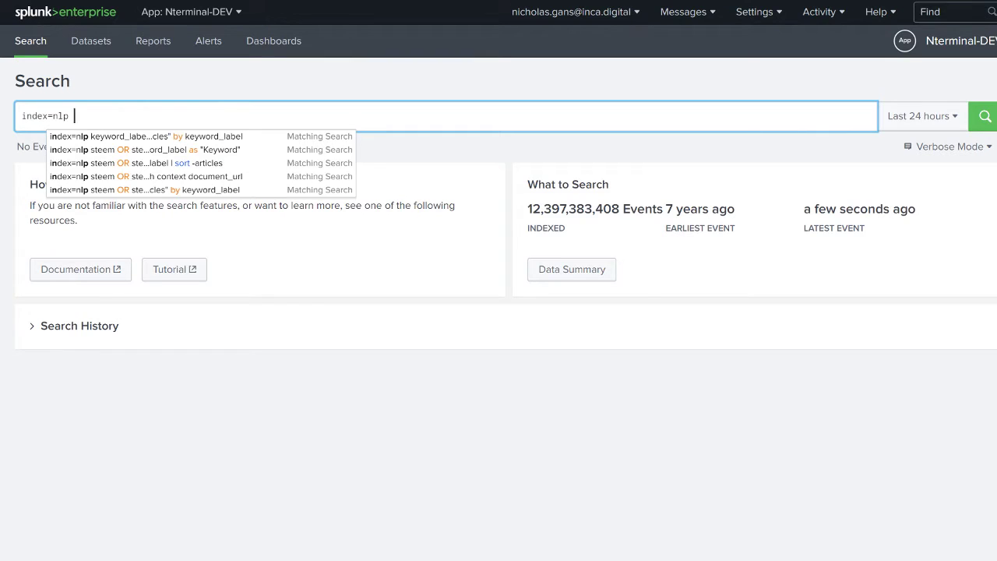
text( steem)
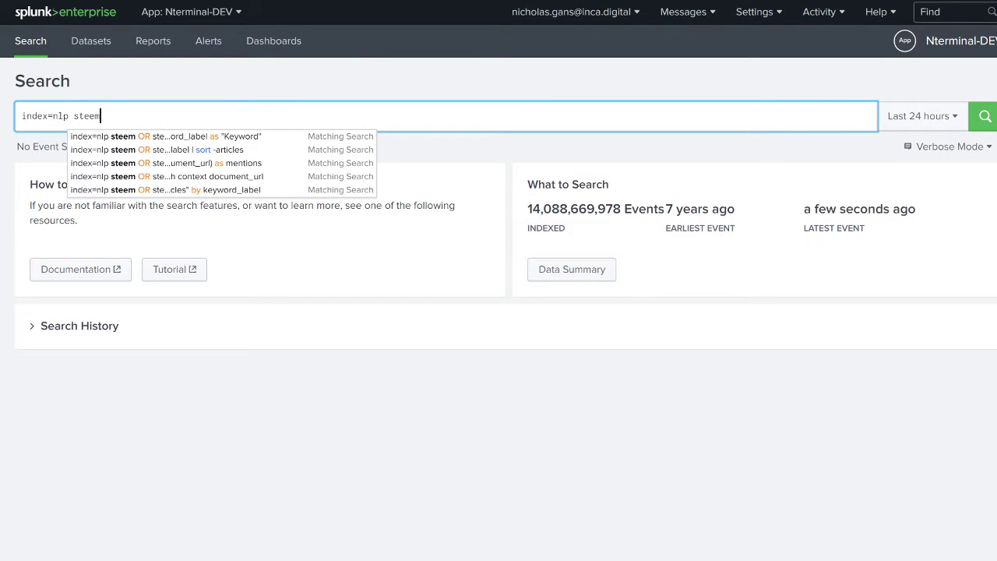
text( OR )
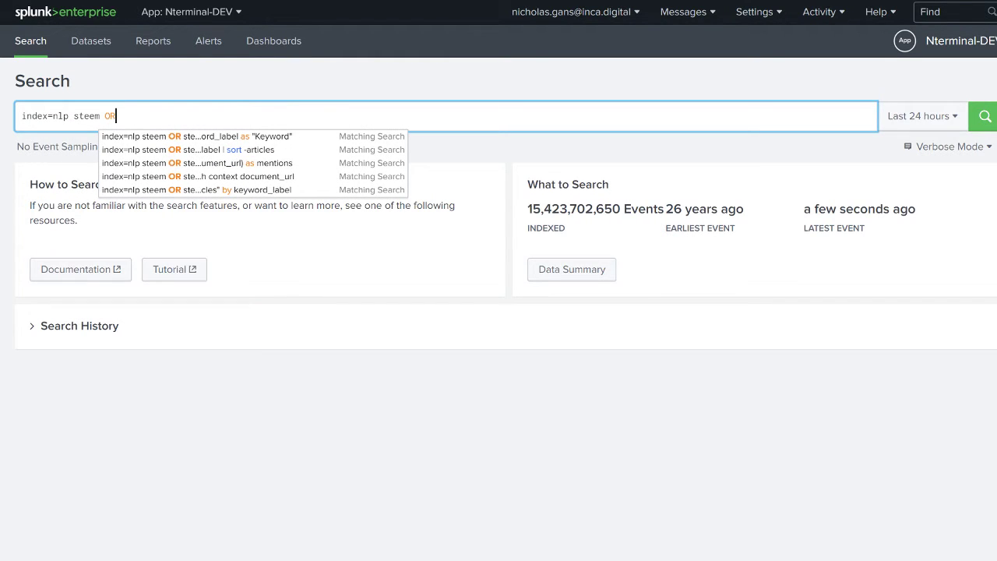
text(steemit)
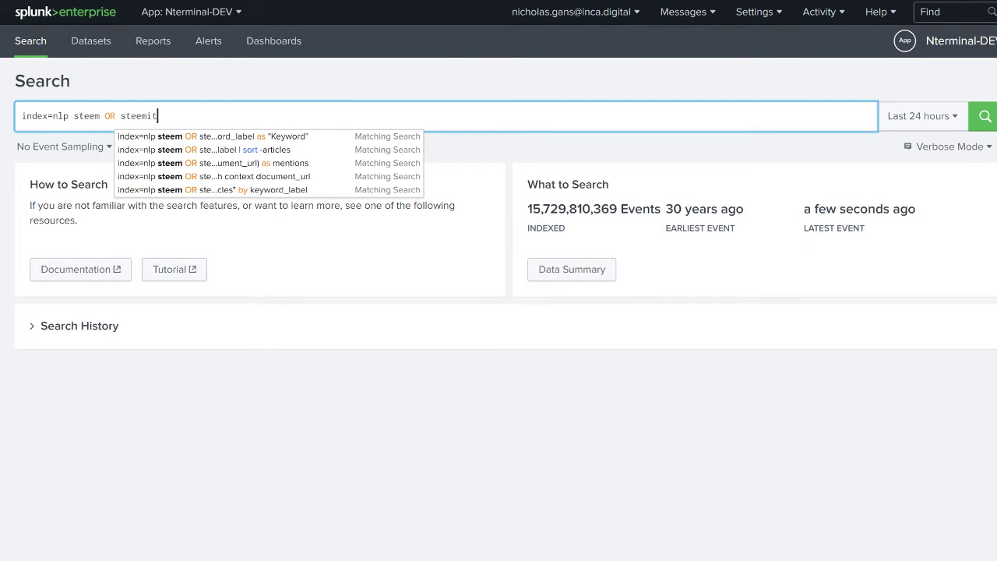
key(Return)
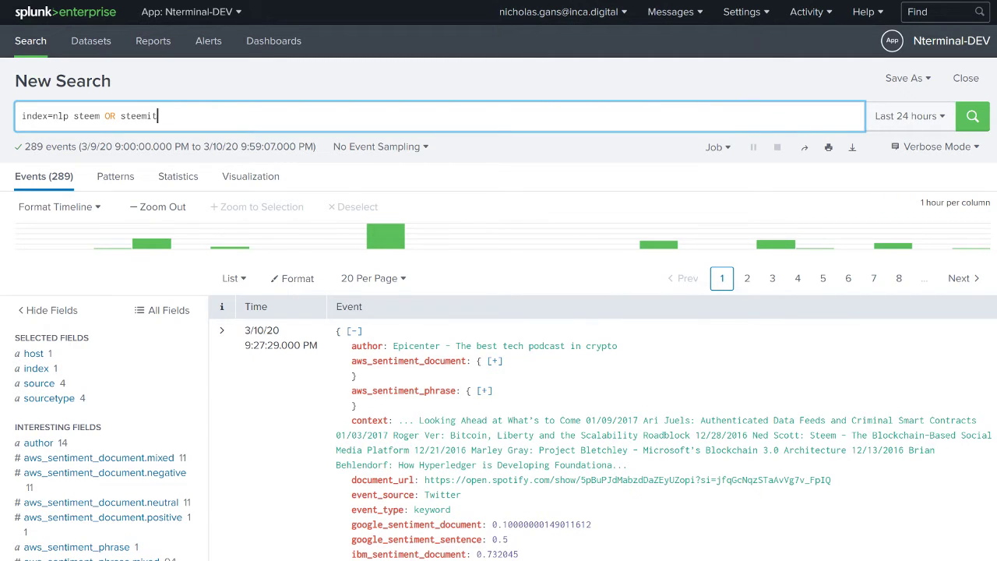
Examine the values of the source field in the search results.
click(40, 400)
click(35, 385)
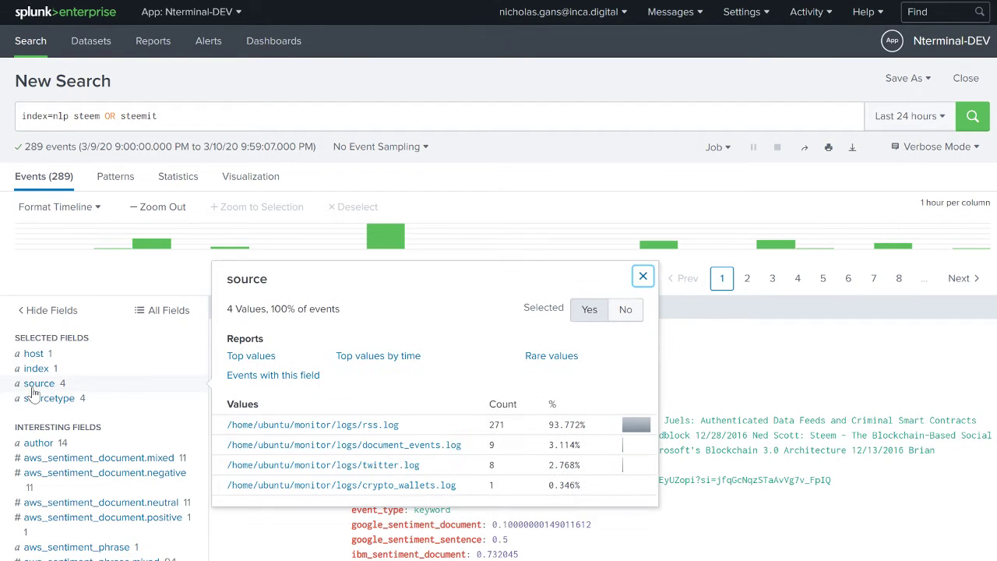
click(133, 298)
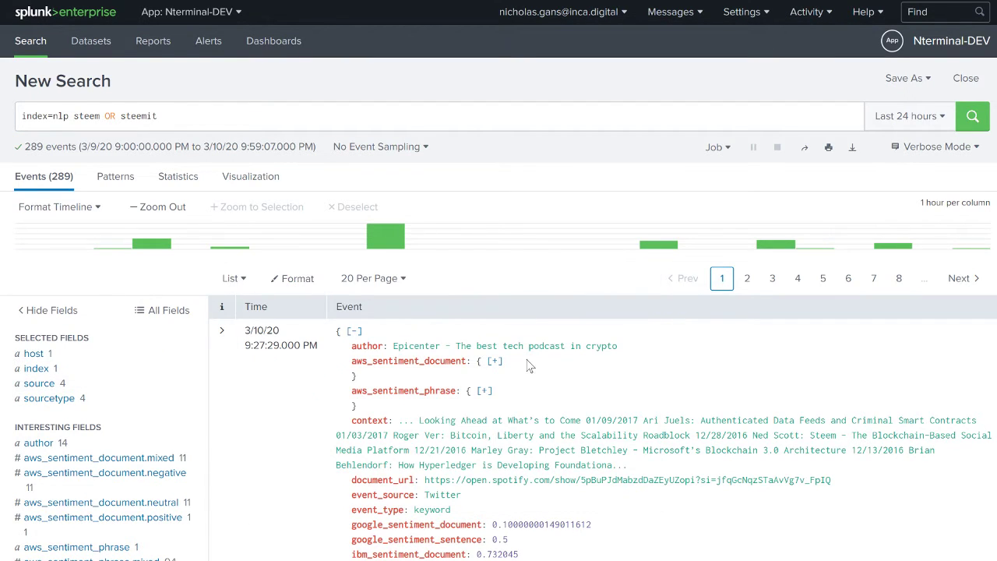
Extend the search with "OR keyword_label=steem", taking the field name from the first event, and run it.
click(158, 116)
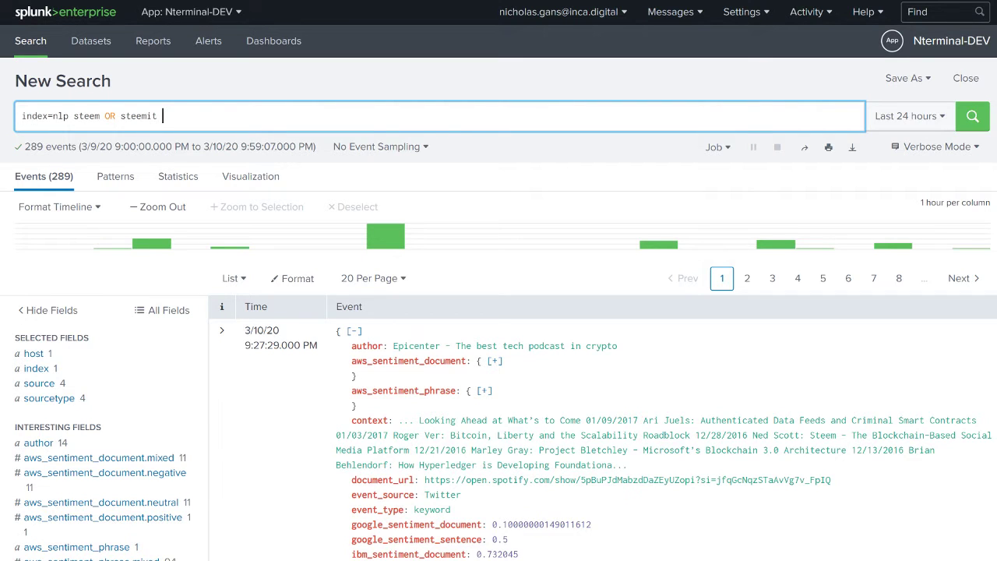
text(OR)
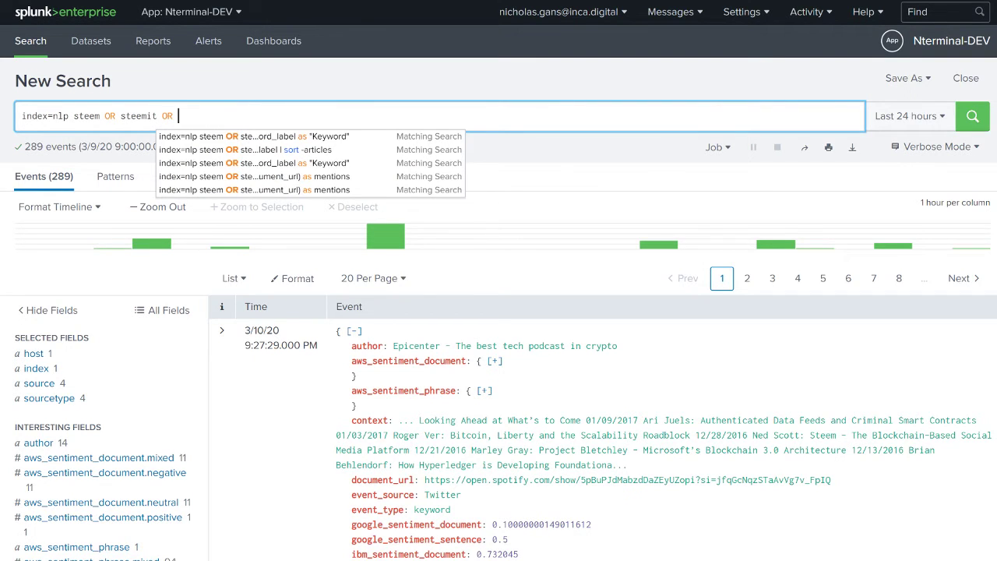
scroll(499, 350, down, 2)
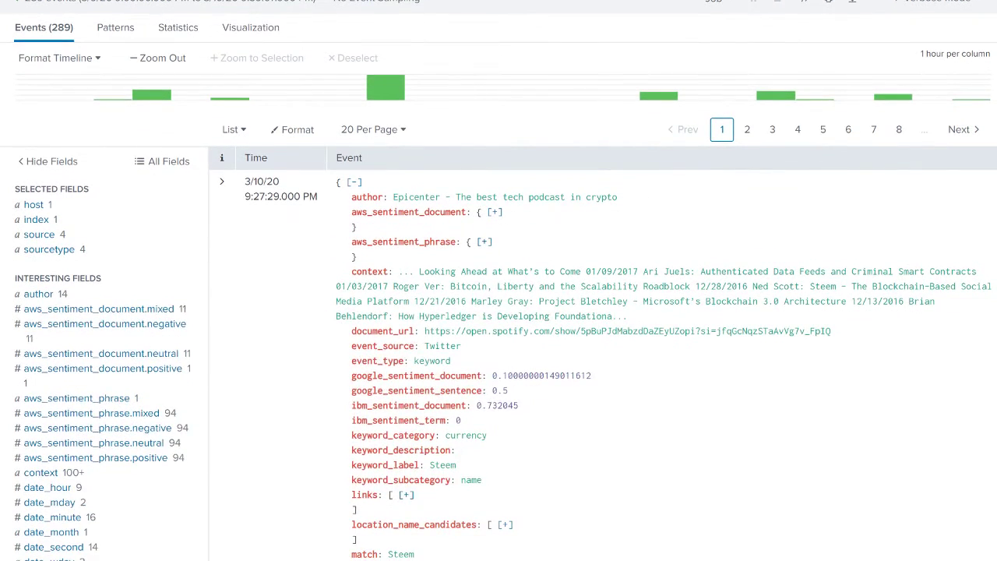
double_click(385, 464)
key(ctrl+c)
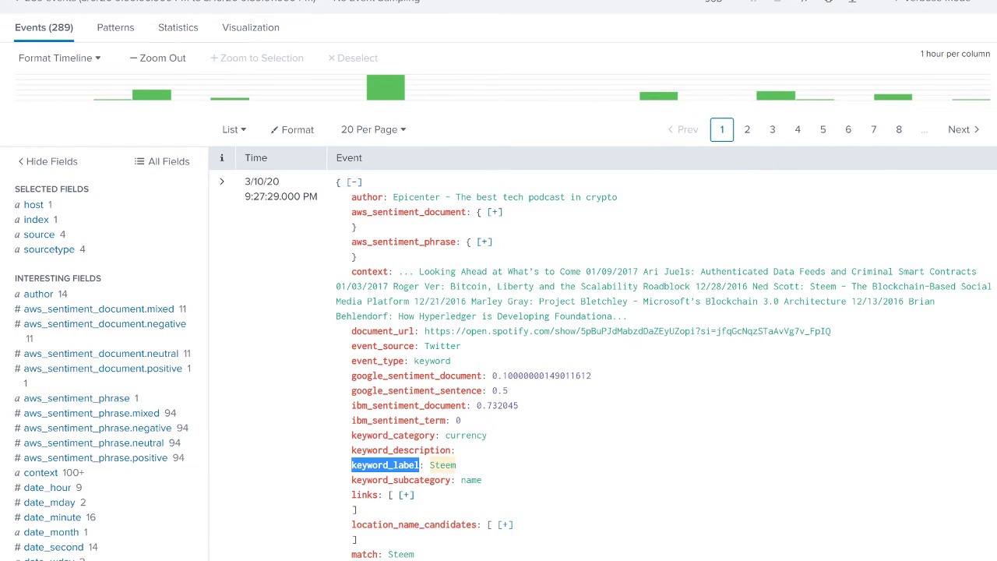
scroll(498, 311, up, 2)
click(179, 115)
key(ctrl+v)
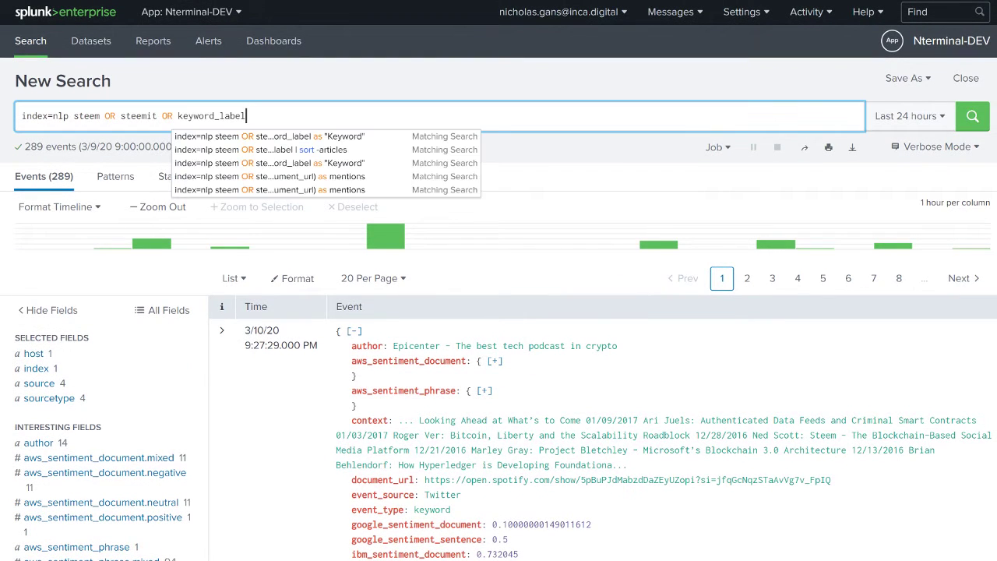
text(=steem)
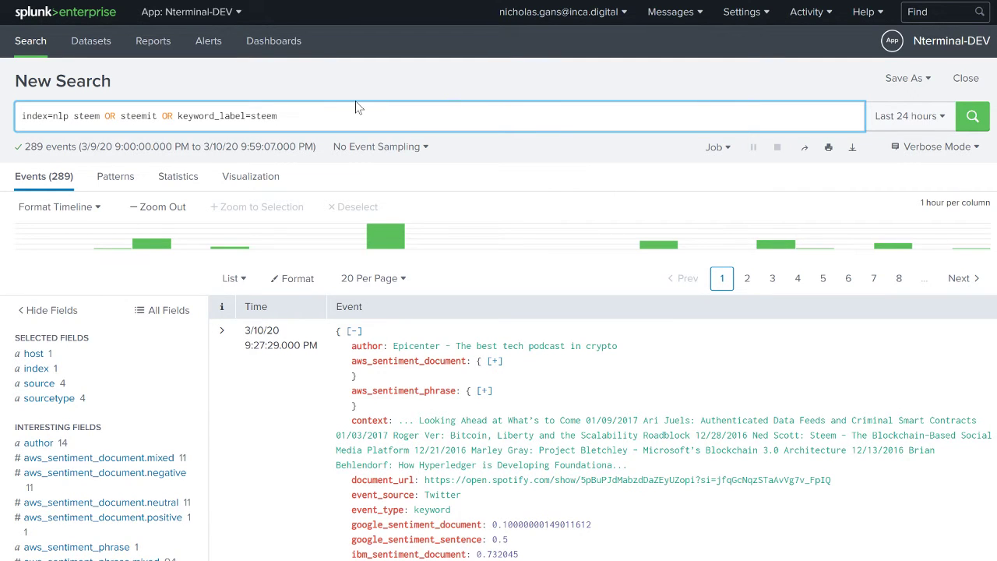
key(Return)
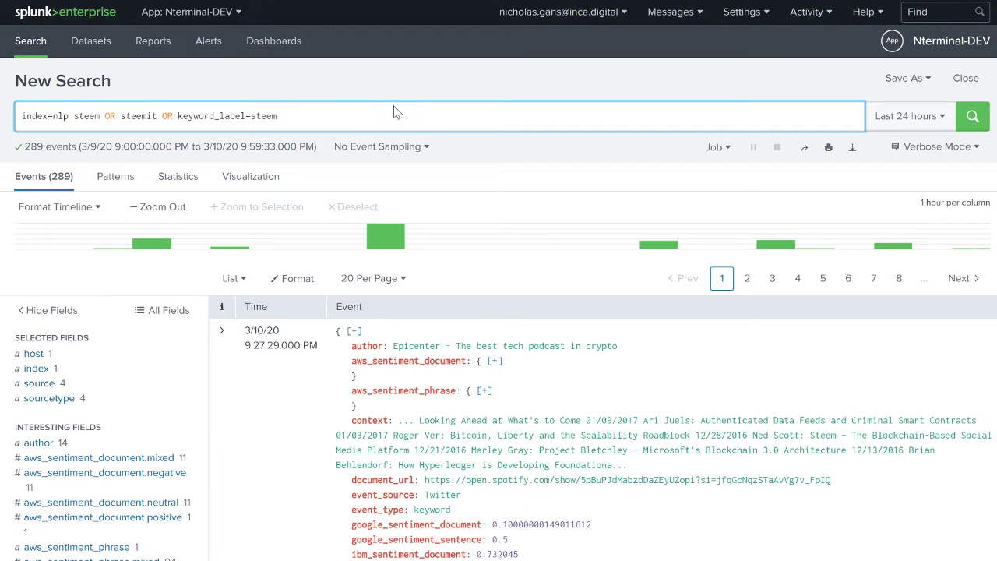
Add a timechart command to the search with a span of 1d and count as mentions, and begin a dc function.
text(|)
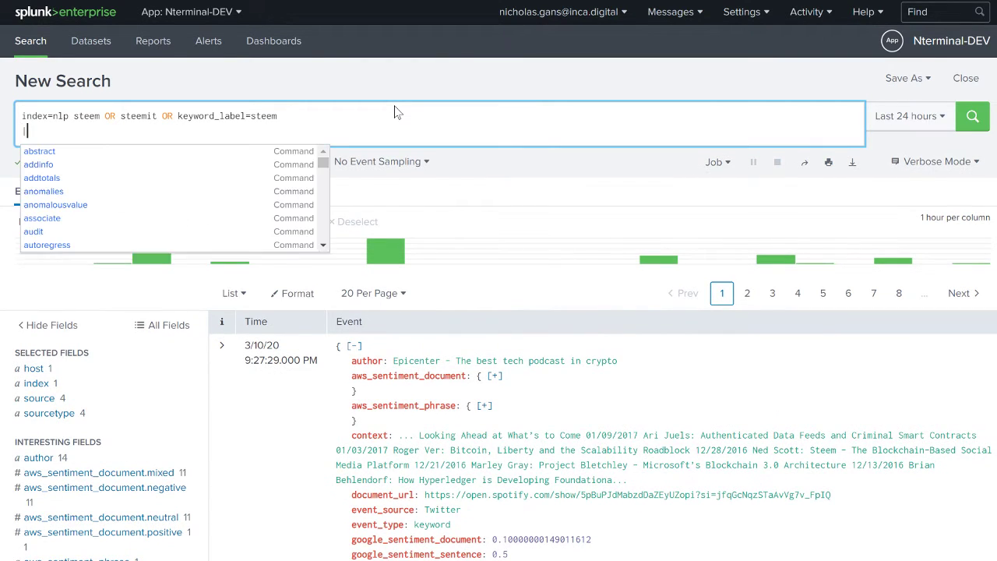
text( tim)
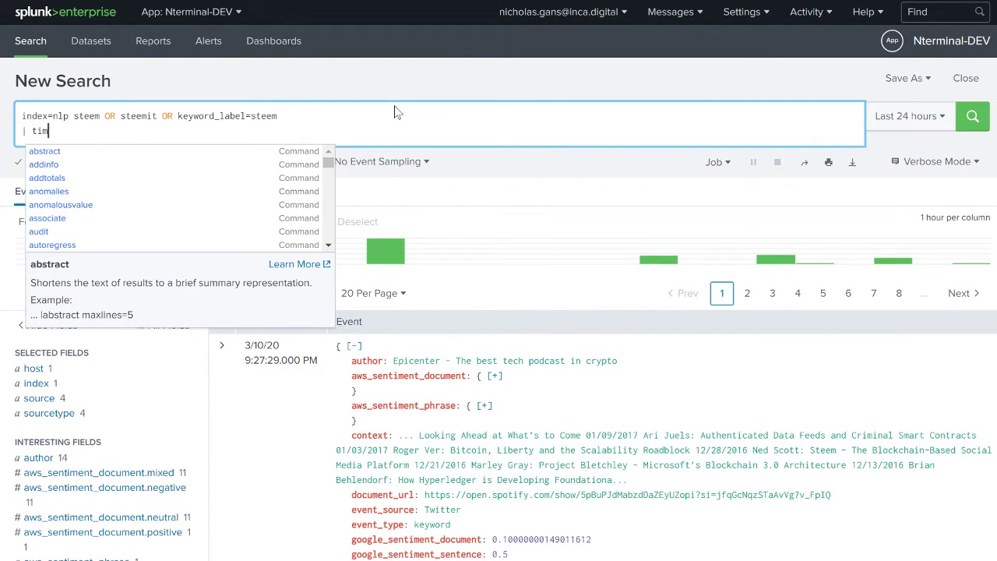
text(echa)
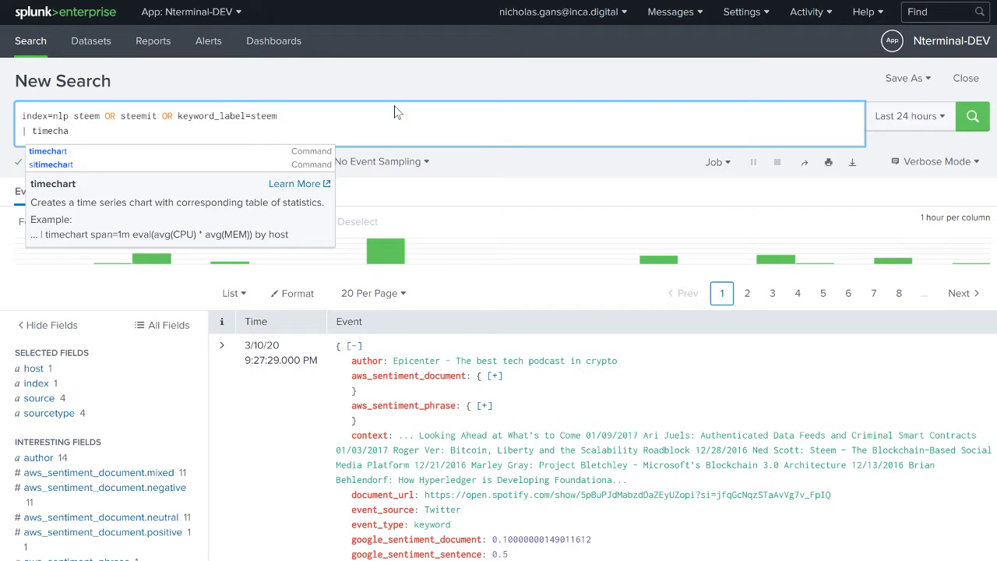
text(rt span)
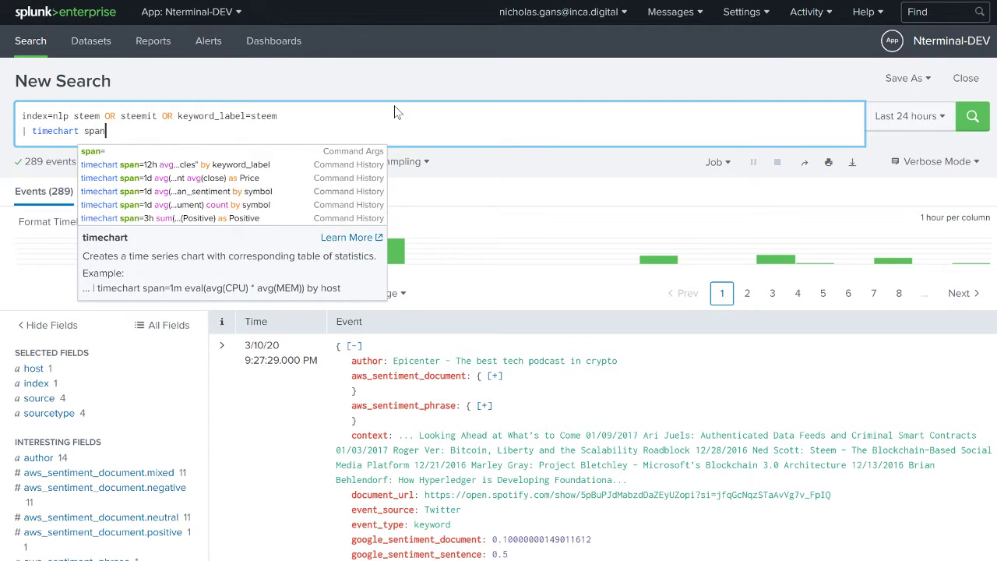
text(=1d)
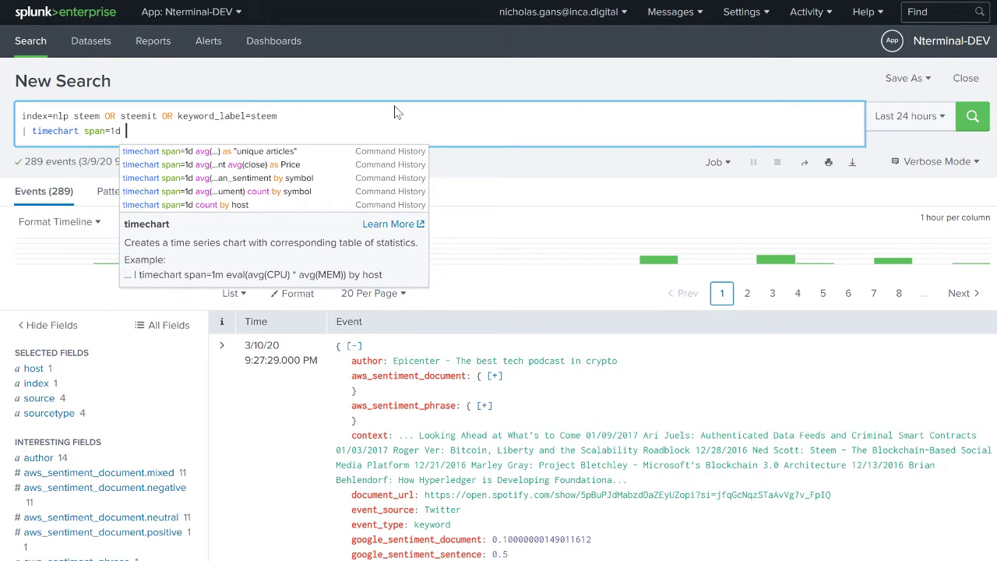
text( count)
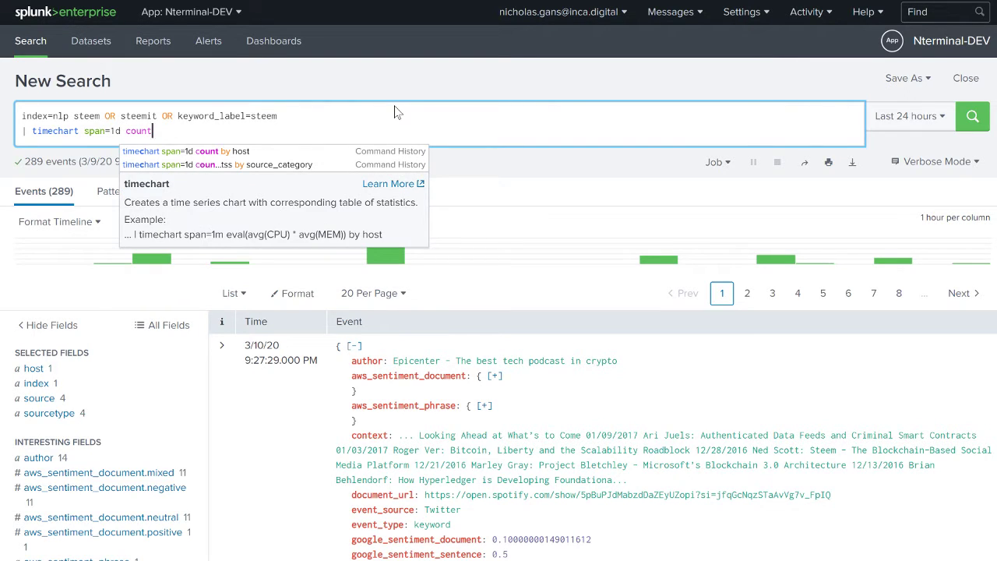
text( as)
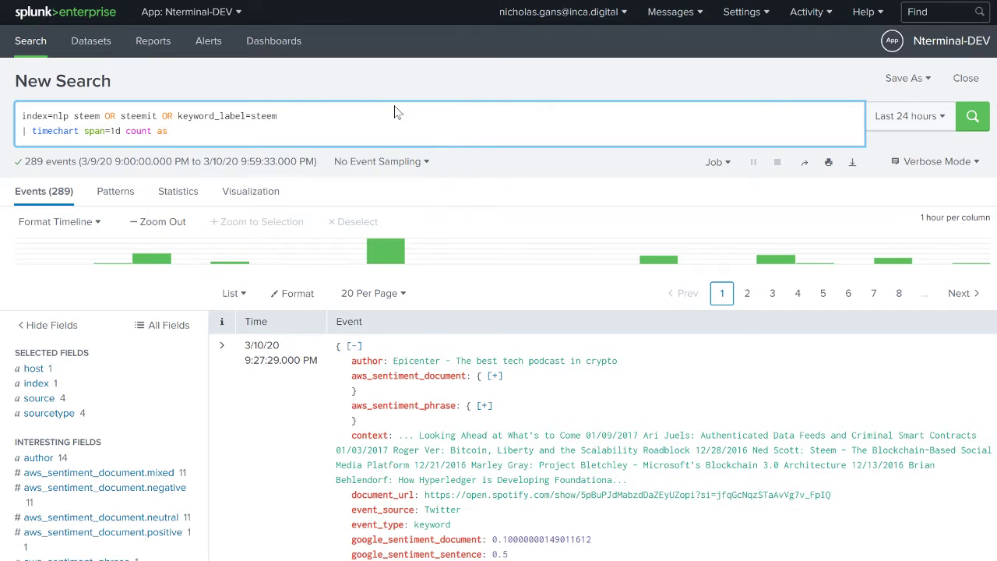
text( mentions dc)
Complete the distinct count as dc(document_url) as "Unique Articles", and capitalize the count's name to Mentions.
scroll(304, 156, down, 4)
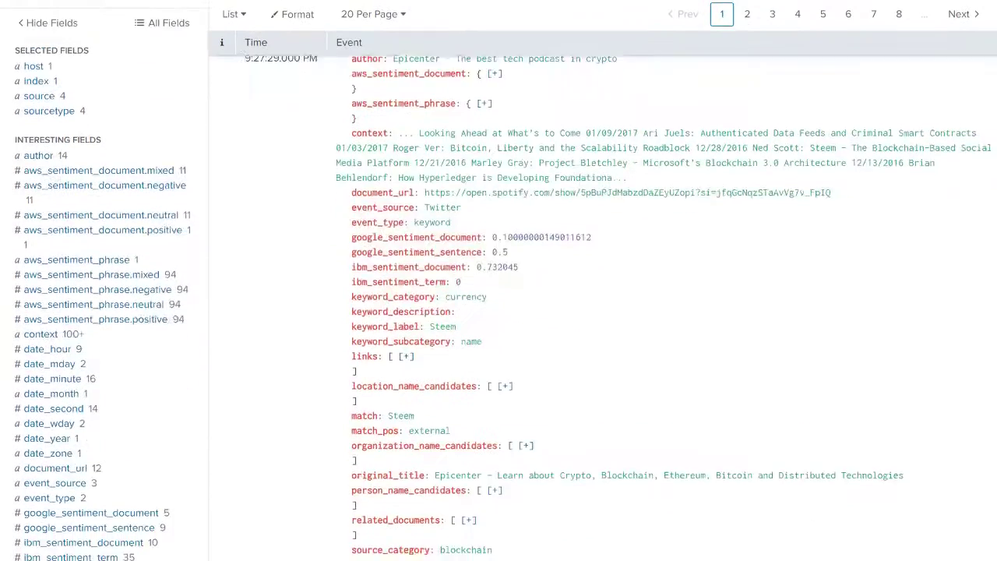
scroll(373, 330, down, 1)
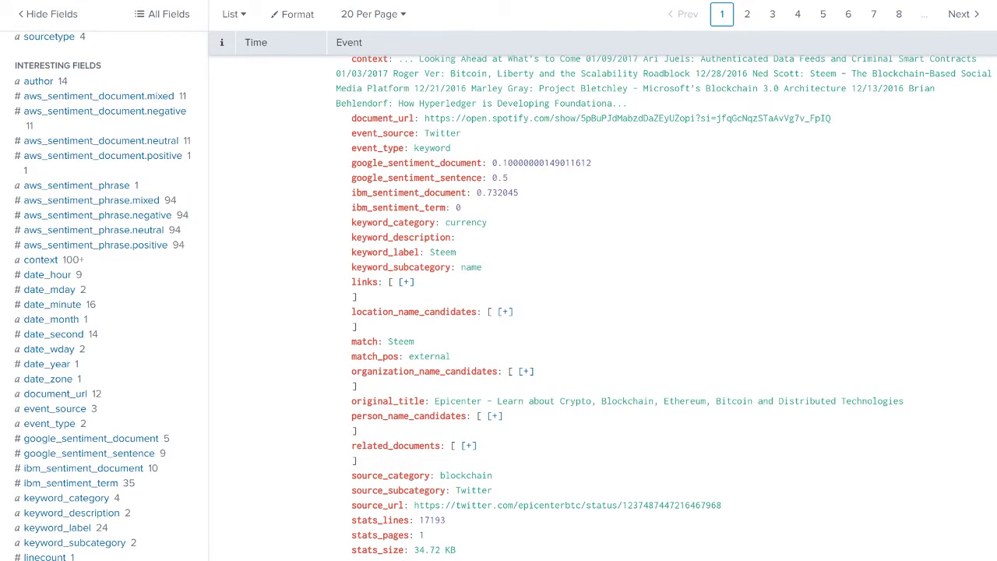
double_click(381, 118)
key(ctrl+c)
scroll(498, 311, up, 5)
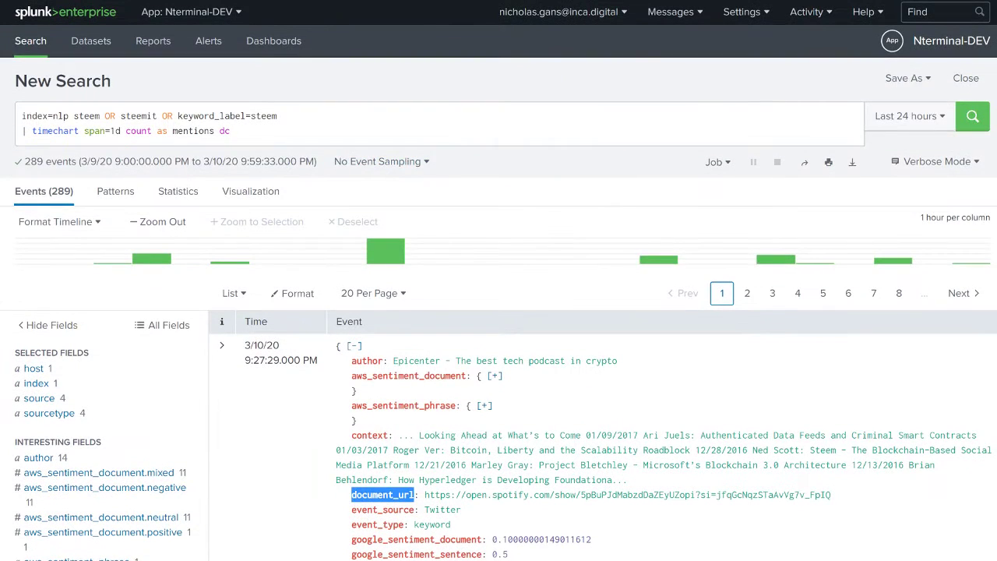
click(230, 131)
text(()
key(ctrl+v)
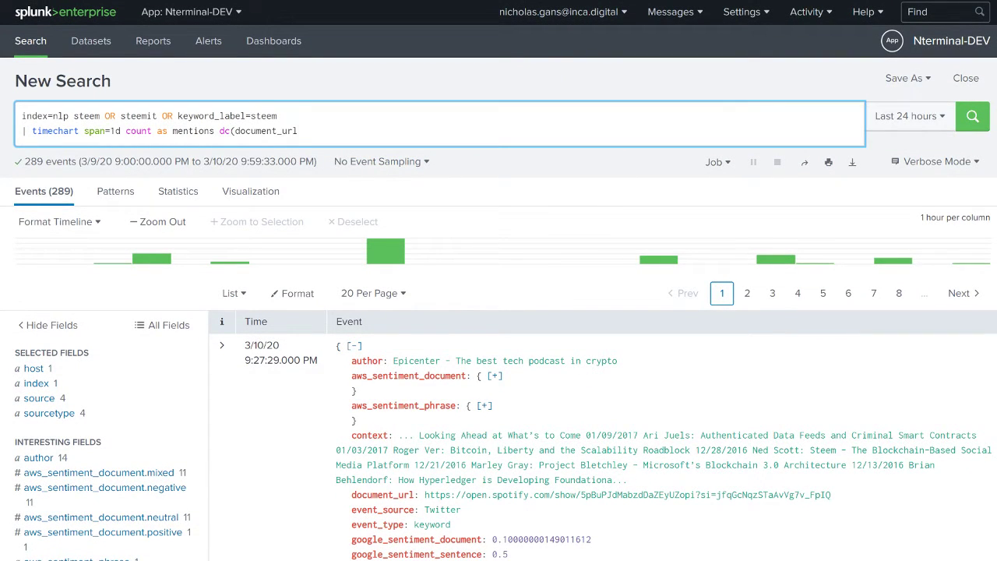
text() as "Unique Articles")
click(179, 131)
key(BackSpace)
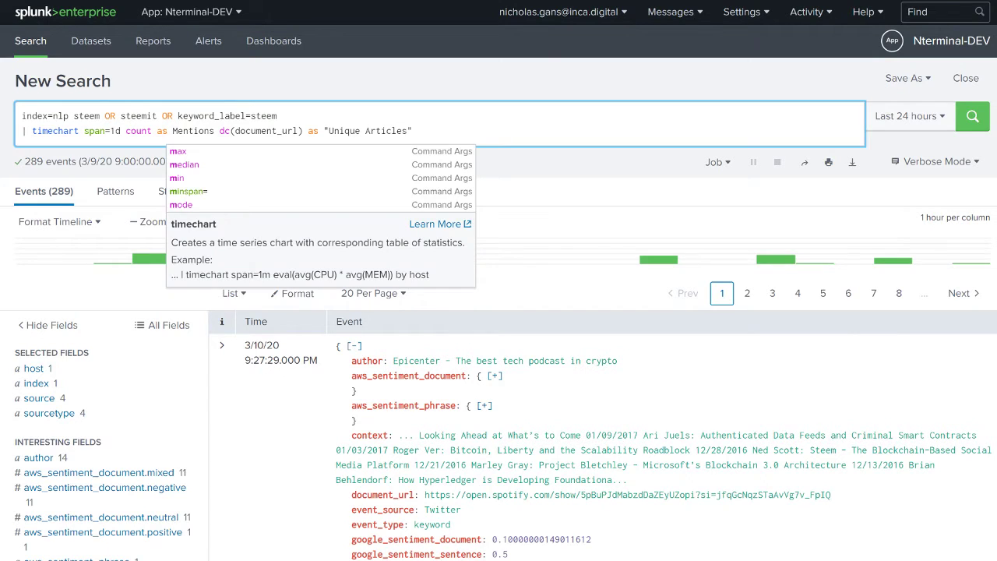
key(Escape)
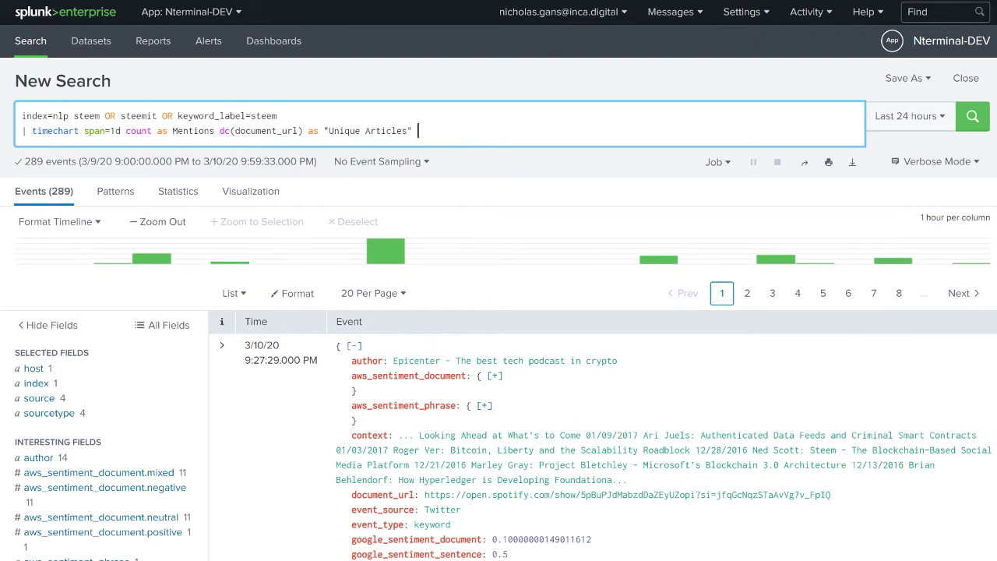
Append avg(ibm_sentiment_term) as "Average Sentiment" to the timechart and run the search over the last 24 hours.
scroll(449, 264, down, 4)
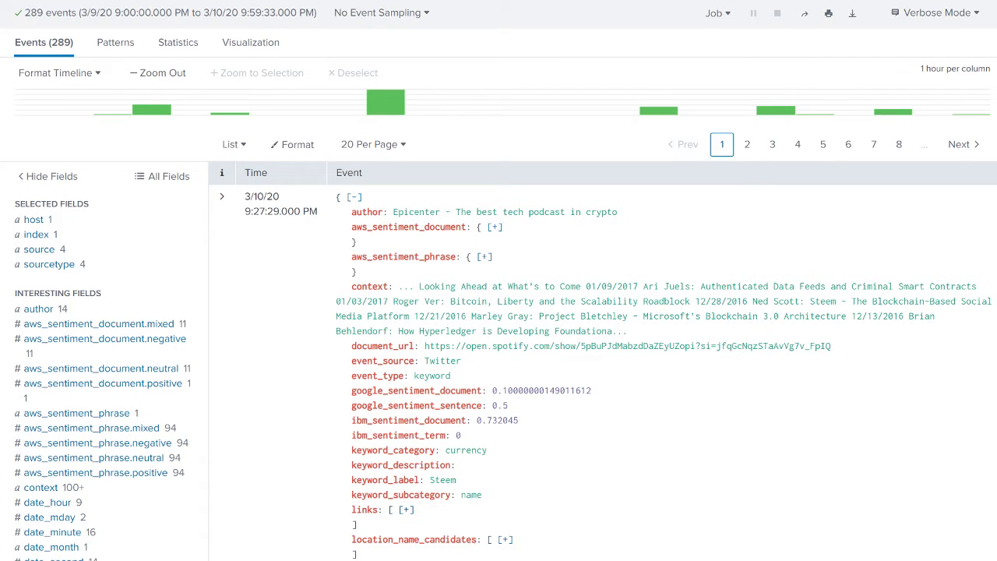
double_click(398, 434)
key(ctrl+c)
scroll(411, 435, up, 4)
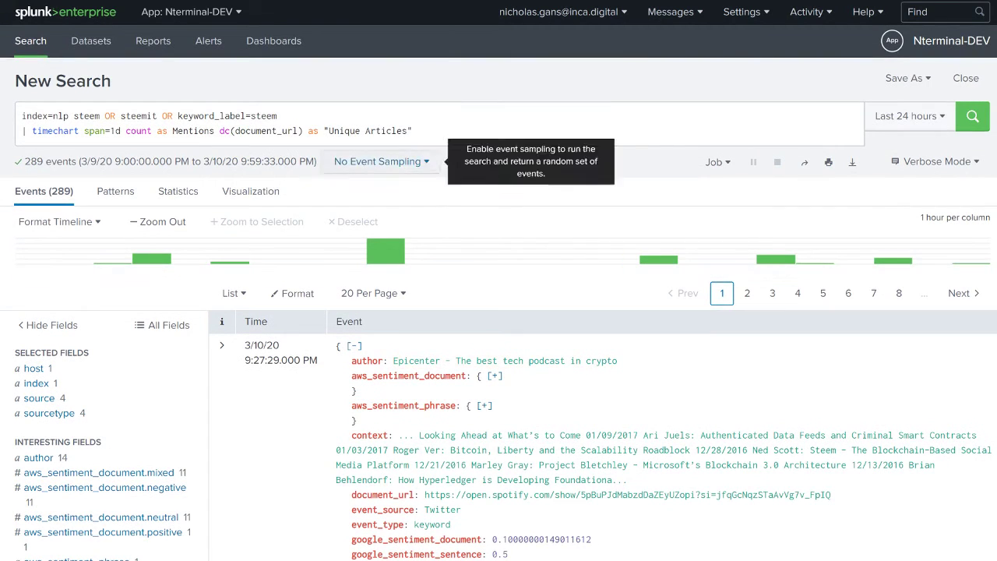
click(418, 131)
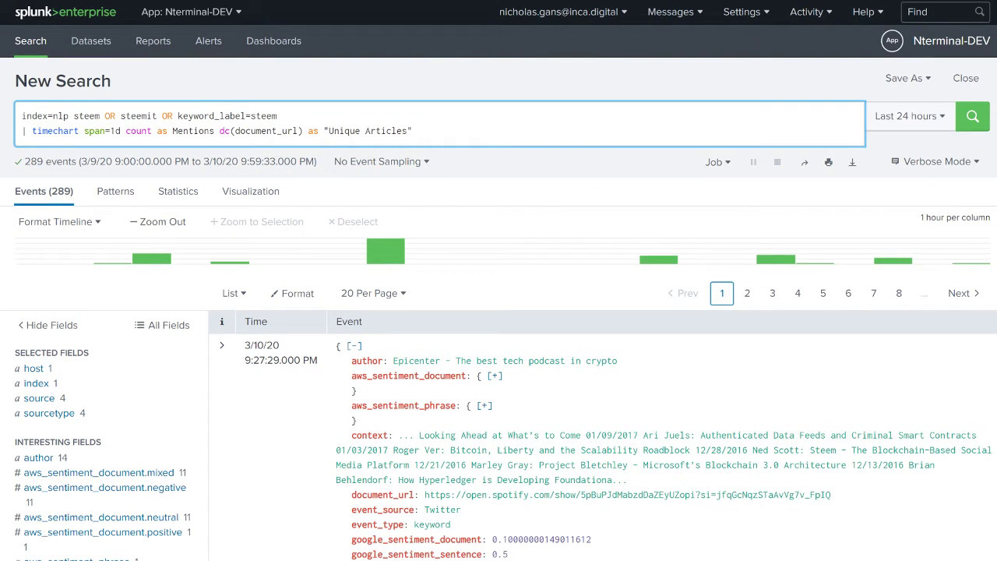
text(avg()
key(ctrl+v)
text() as)
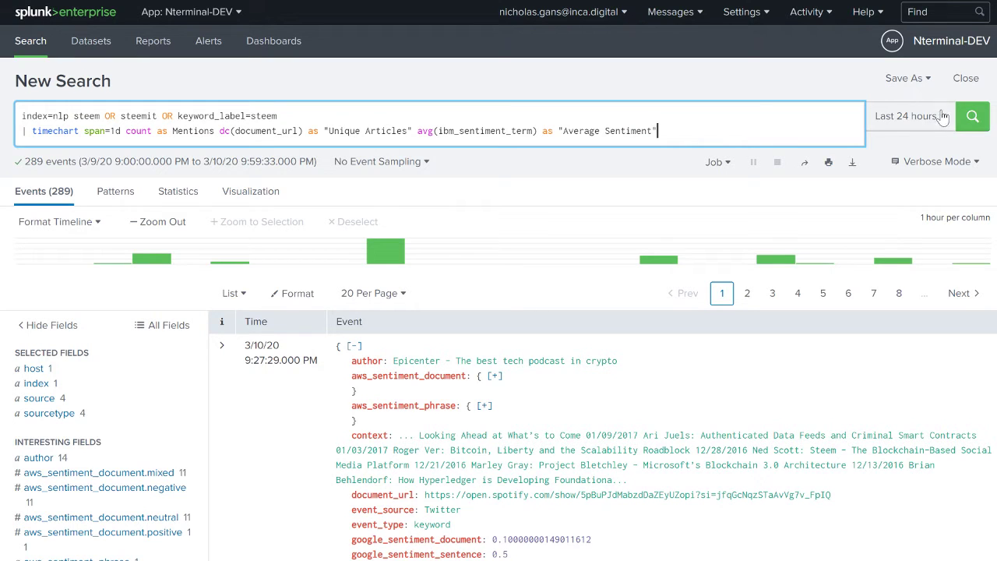
click(973, 118)
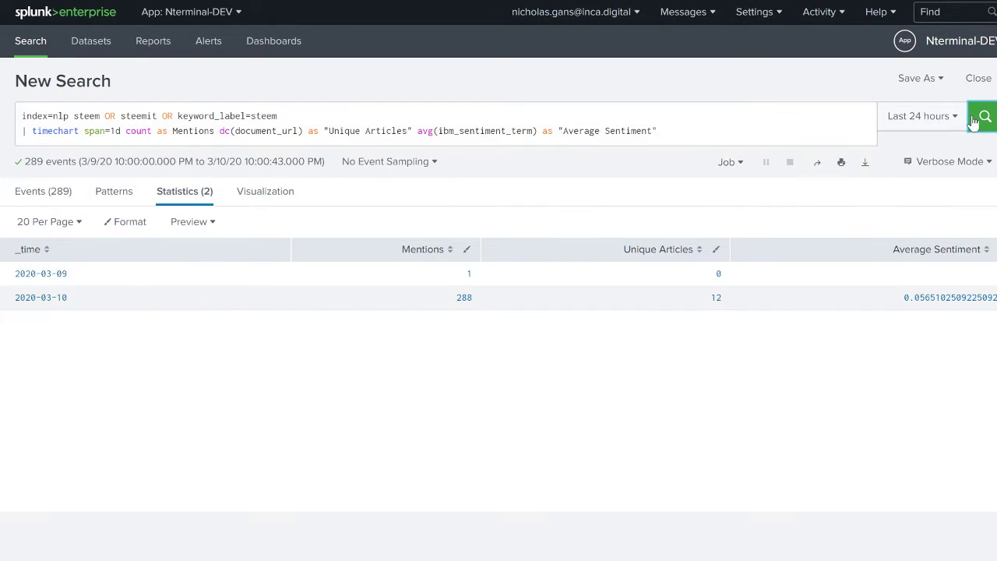
click(921, 115)
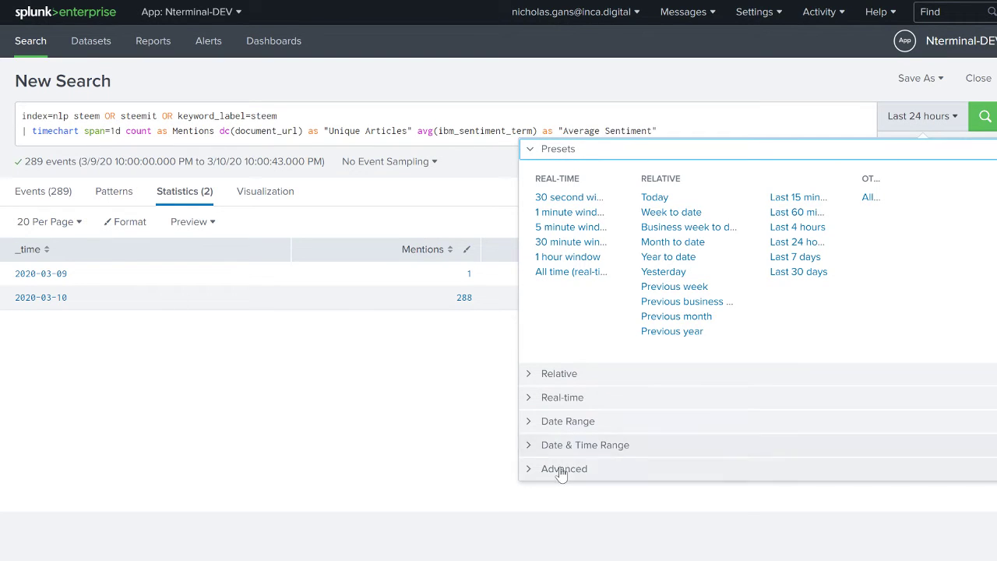
Save the search as a statistics table panel in the existing dashboard "example steem investigate".
click(919, 78)
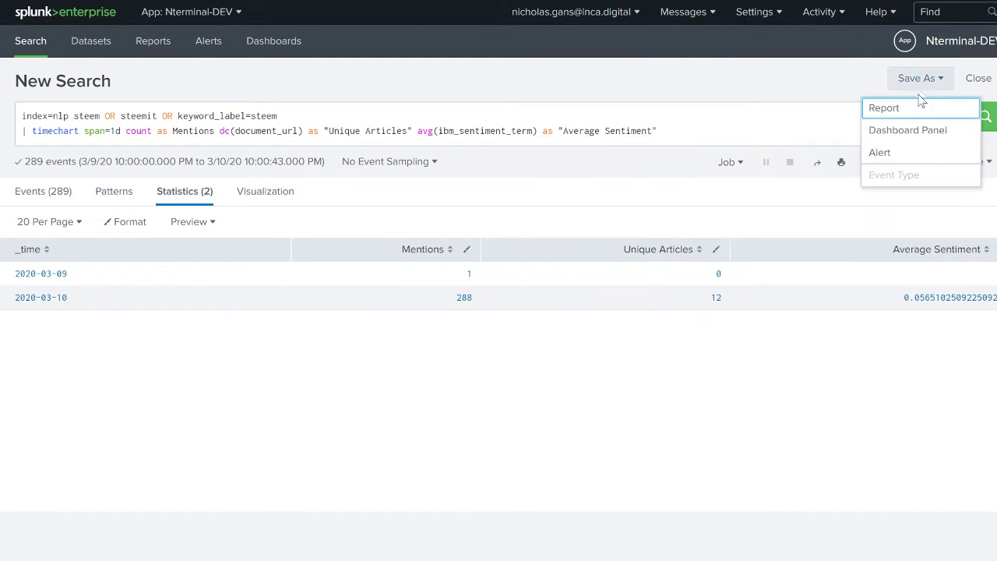
click(913, 131)
click(589, 102)
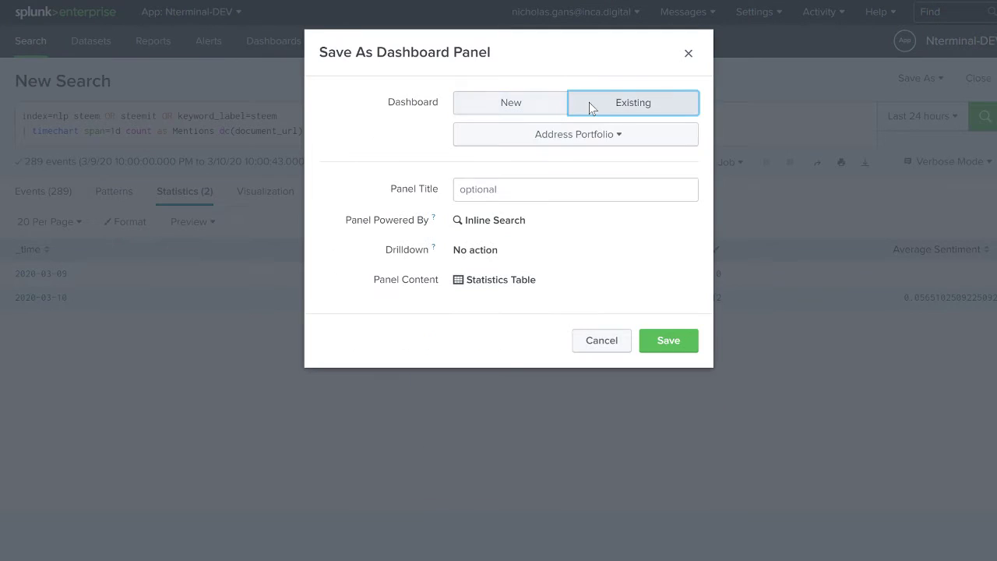
click(548, 147)
scroll(522, 203, down, 10)
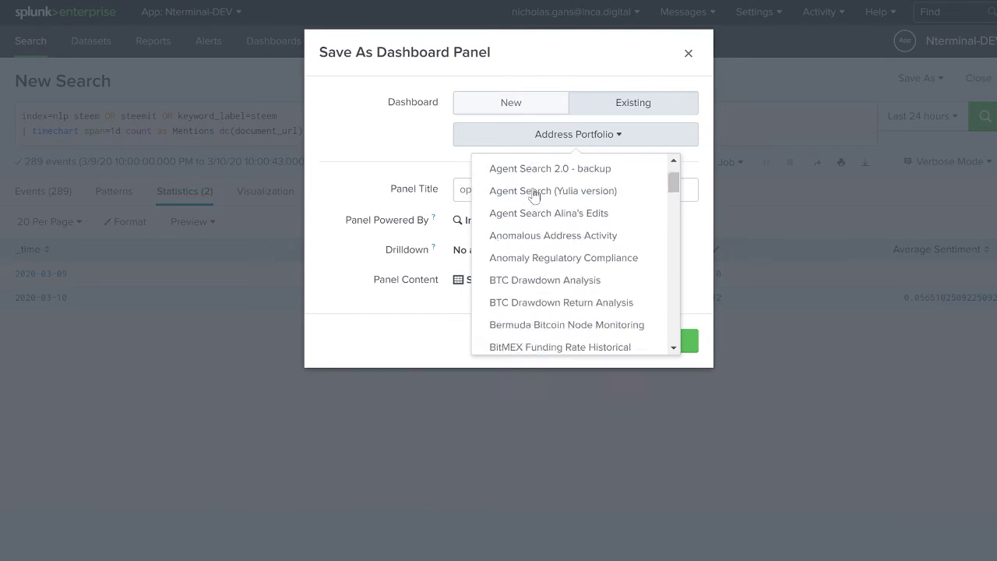
scroll(534, 198, down, 5)
scroll(552, 229, up, 5)
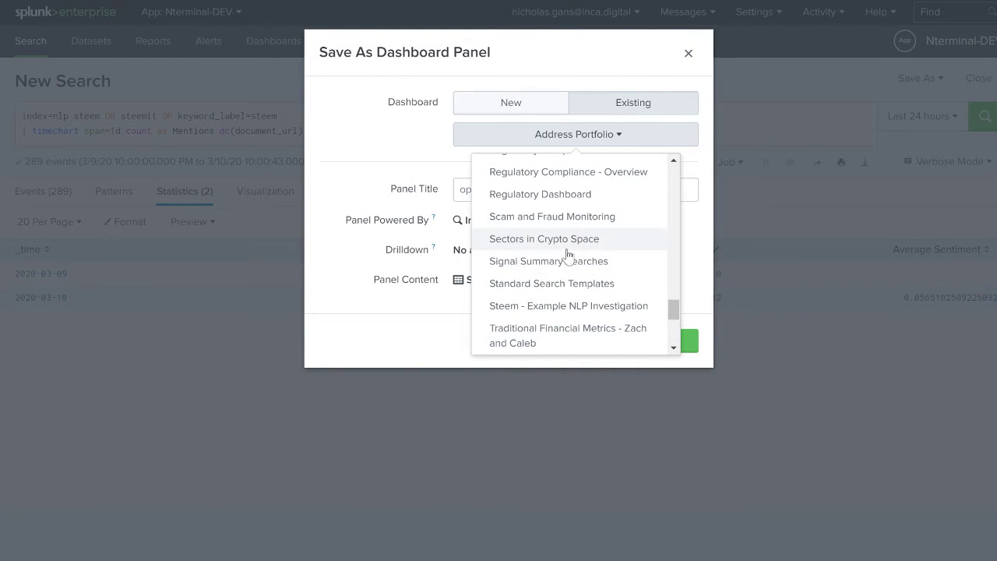
drag(578, 315, 473, 319)
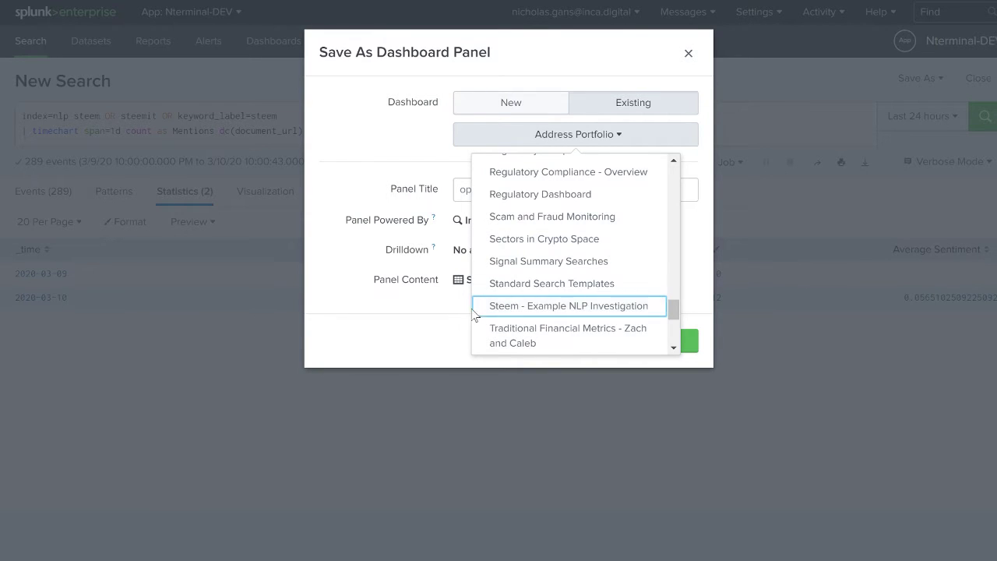
scroll(545, 296, down, 2)
scroll(561, 296, down, 3)
scroll(562, 296, down, 1)
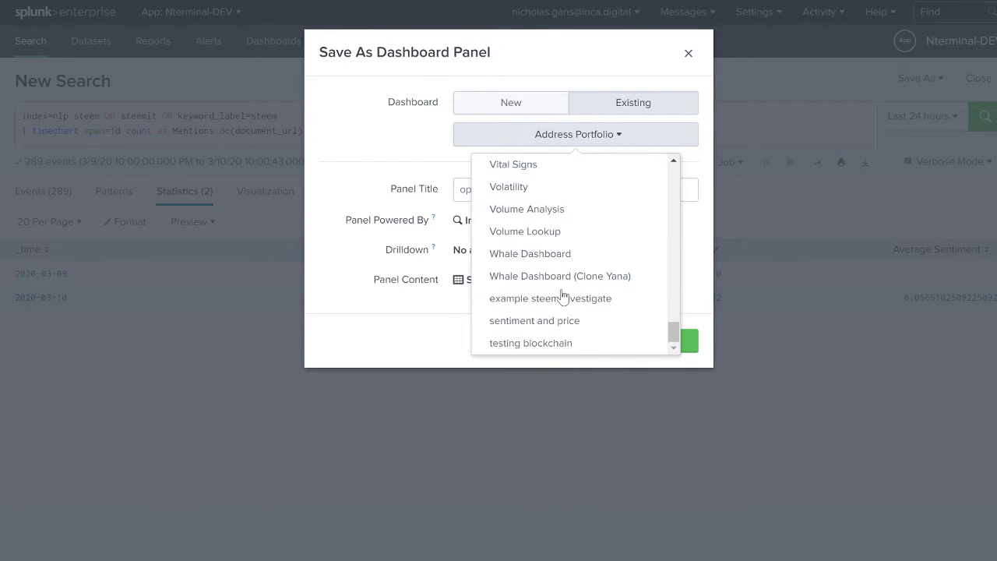
click(584, 309)
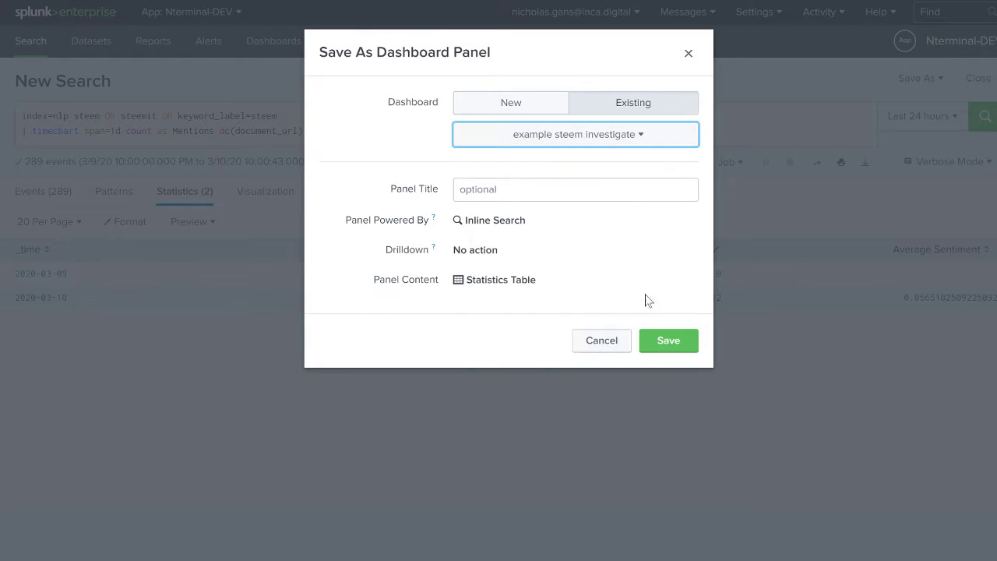
click(667, 347)
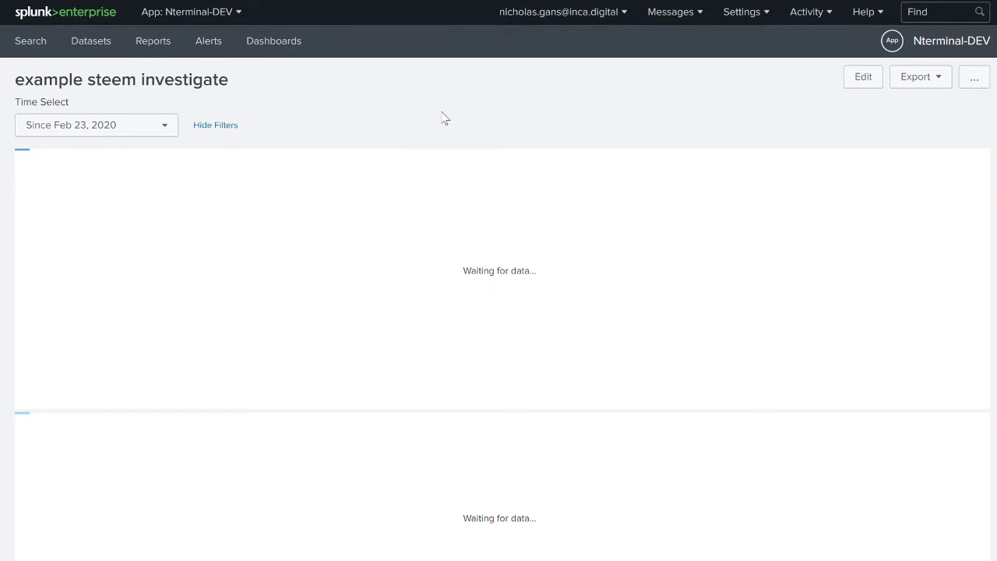
Edit the dashboard and set the statistics table search's time range to Shared Time Picker (time).
click(880, 77)
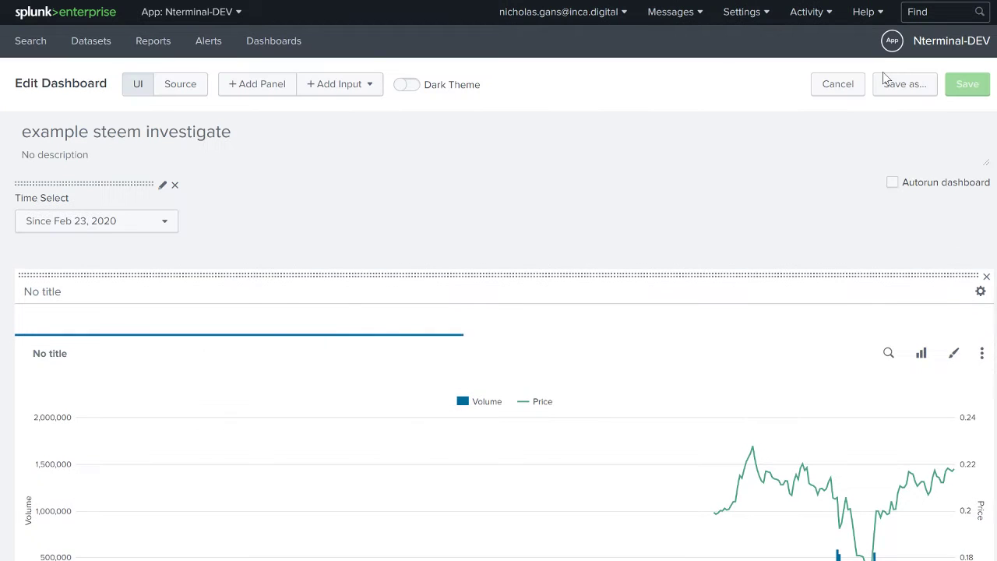
scroll(382, 154, down, 4)
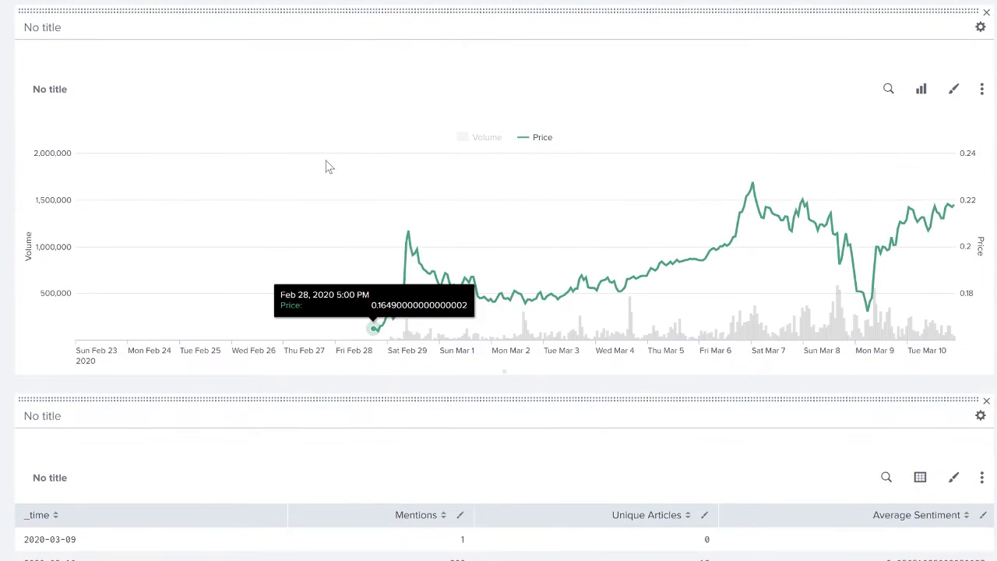
scroll(196, 118, up, 2)
scroll(196, 117, down, 2)
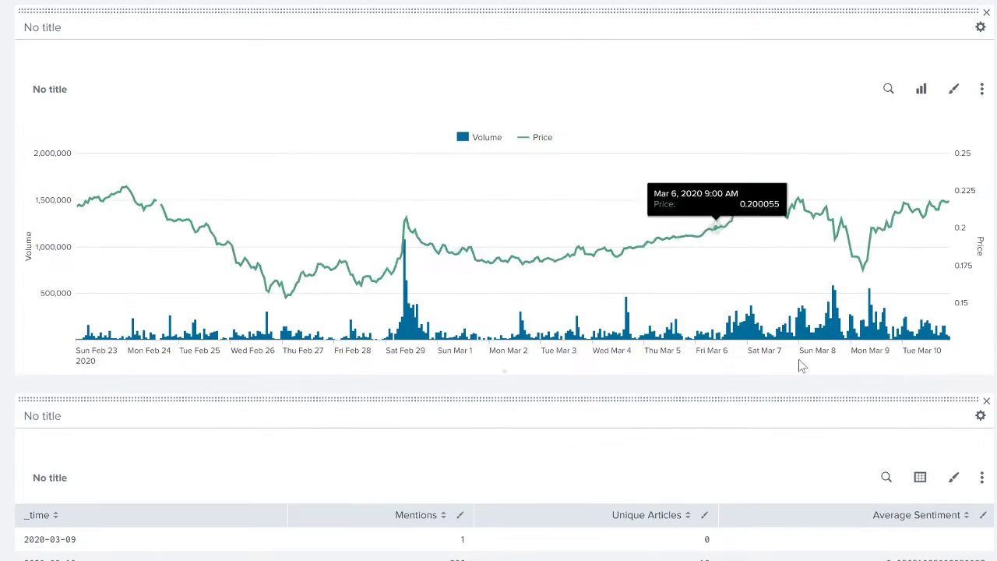
click(885, 477)
click(504, 220)
click(460, 252)
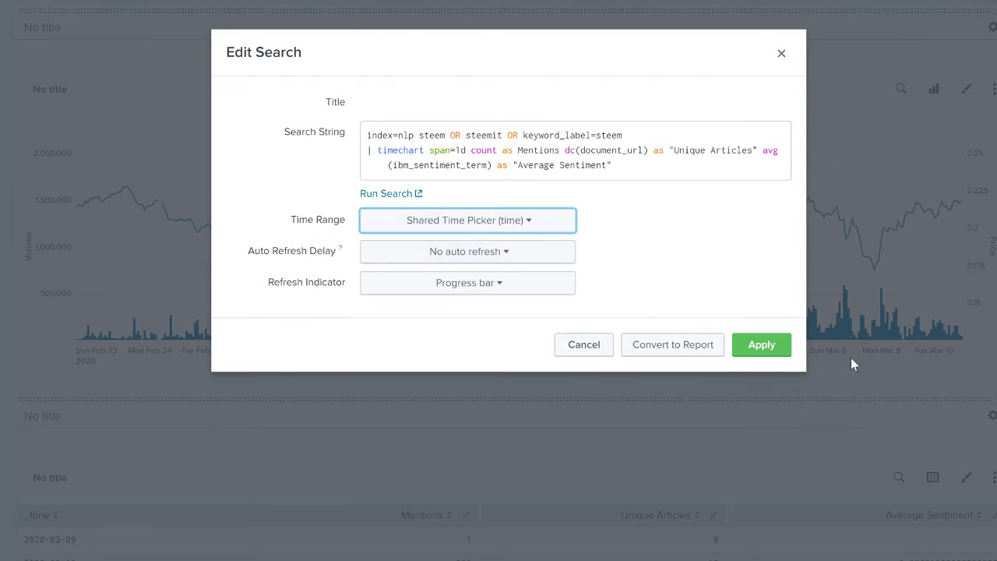
click(770, 345)
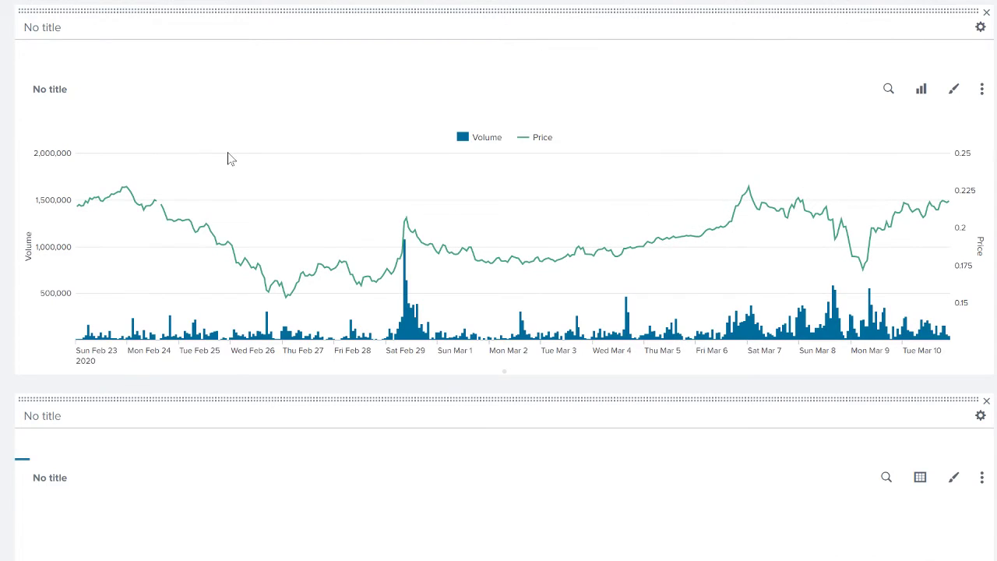
scroll(229, 157, down, 5)
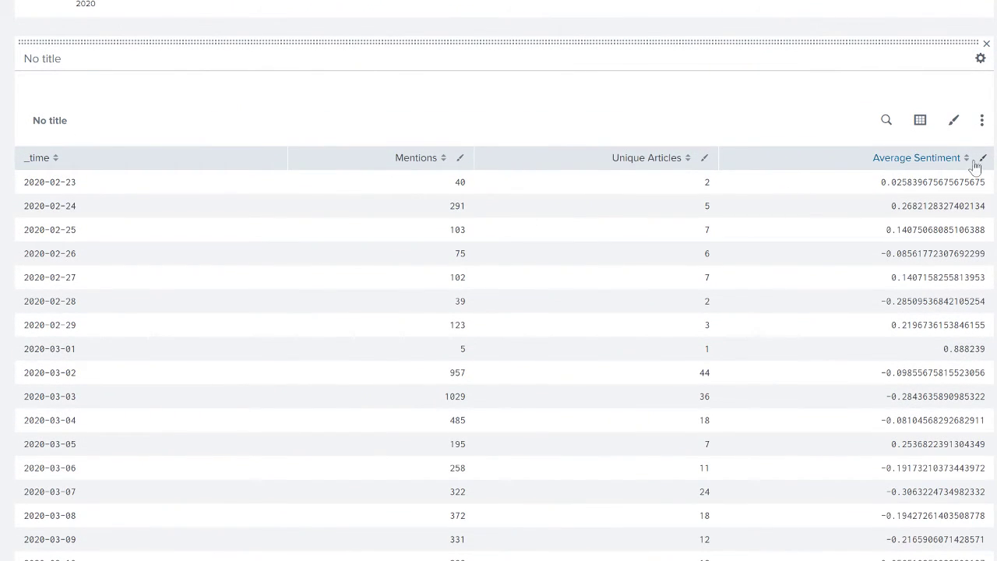
Switch the dashboard to the dark theme, save it and refresh the page.
scroll(974, 168, up, 6)
scroll(971, 175, up, 3)
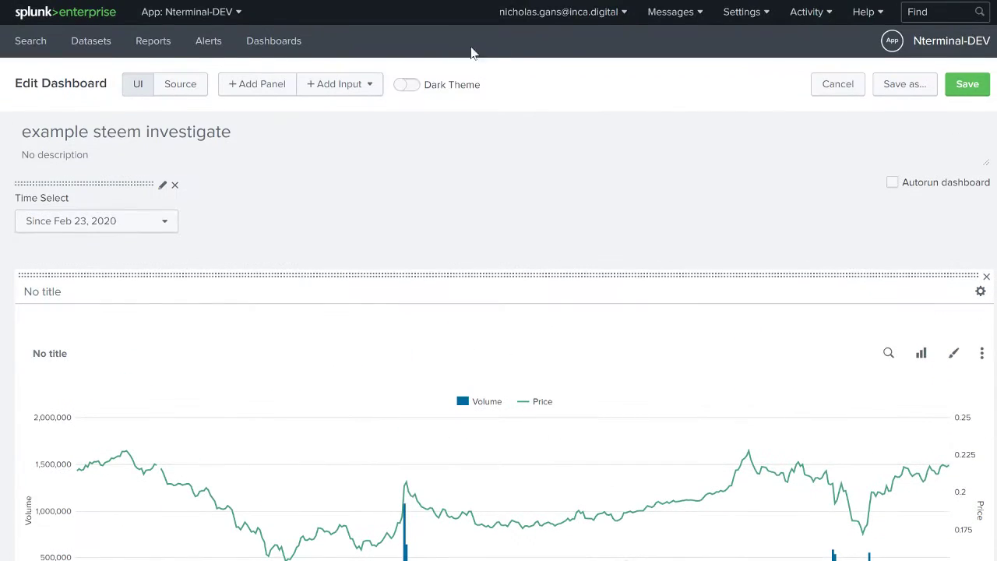
click(405, 84)
click(966, 86)
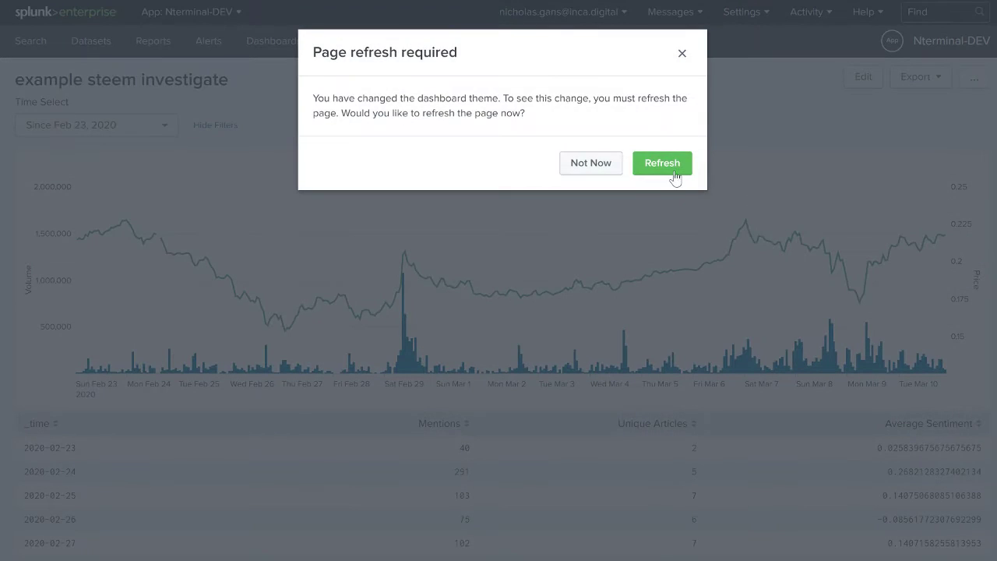
click(676, 177)
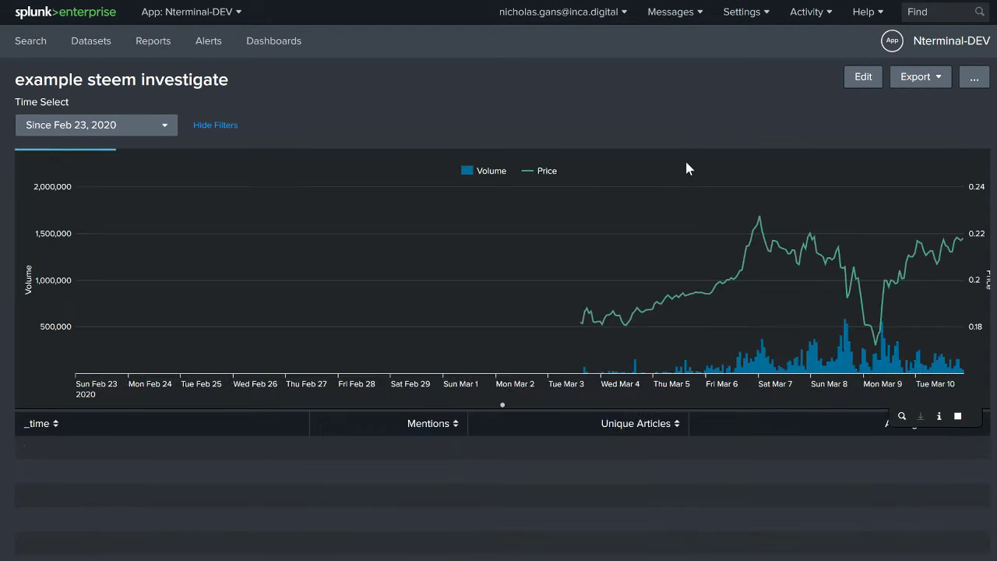
Reopen the dashboard for editing and copy the full search string of the statistics table panel.
click(862, 77)
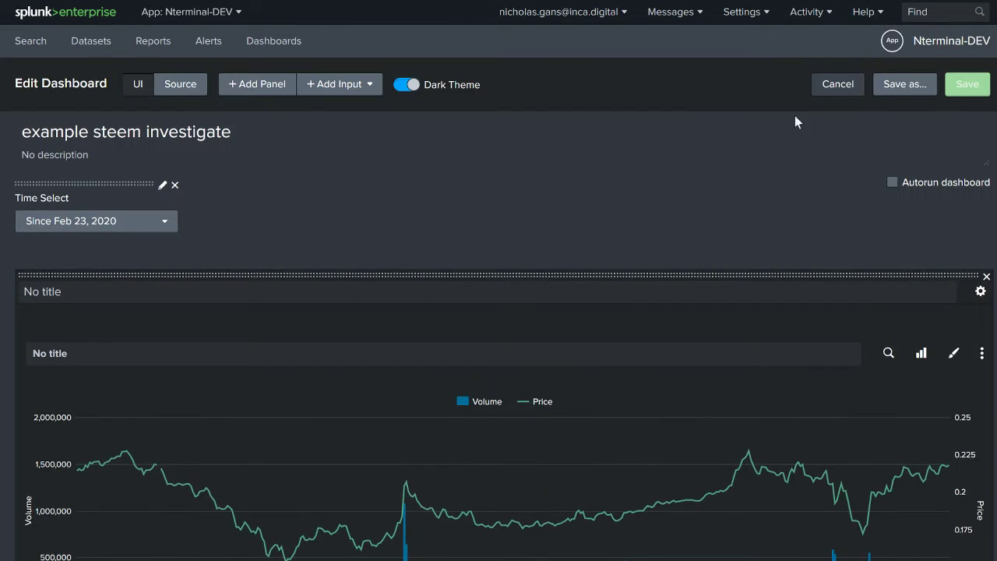
scroll(683, 171, down, 10)
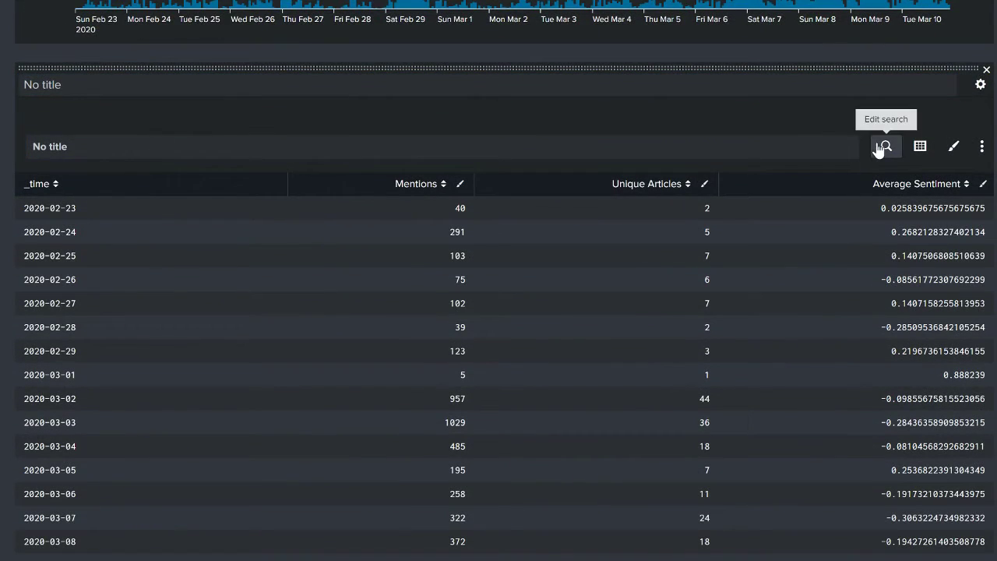
click(884, 147)
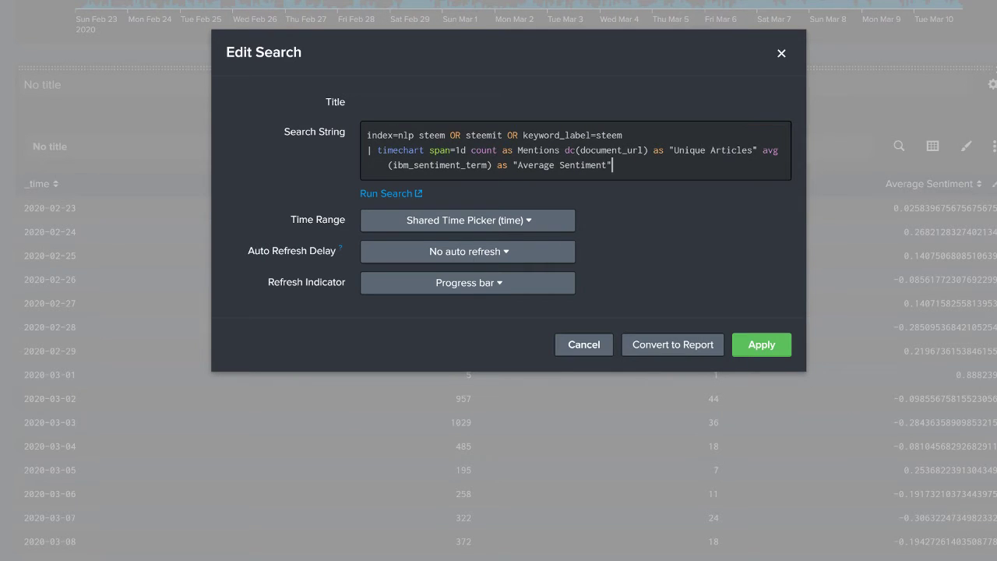
drag(613, 165, 359, 138)
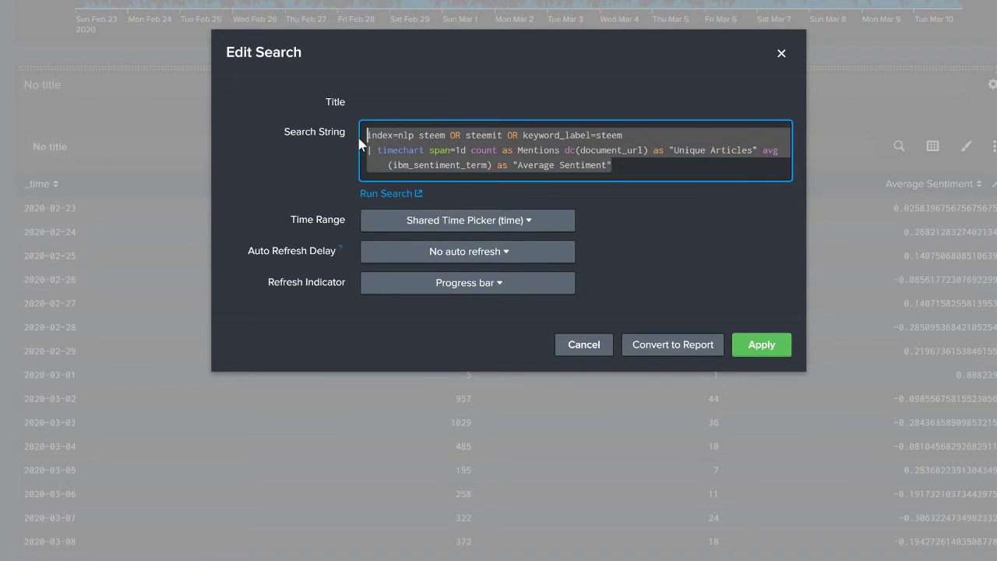
click(781, 53)
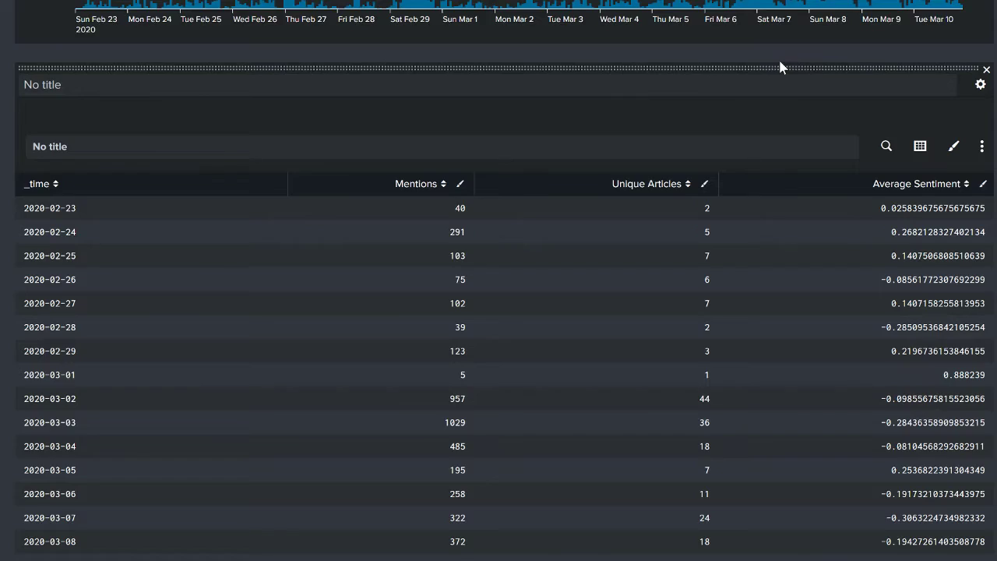
Start a new Column Chart panel with the copied index=nlp steem search string and the Shared Time Picker (time) range.
scroll(787, 117, up, 3)
scroll(805, 160, up, 5)
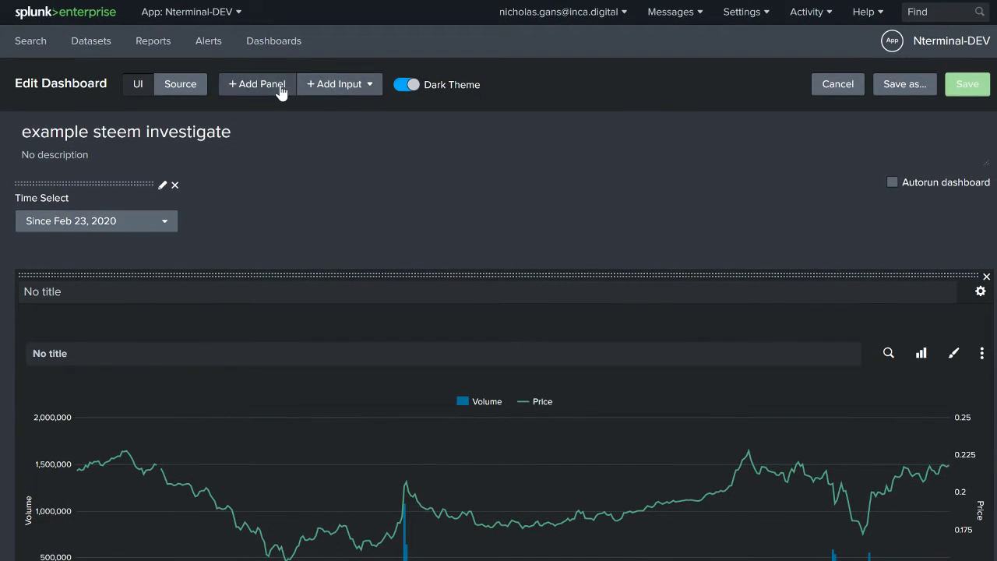
click(275, 87)
click(808, 70)
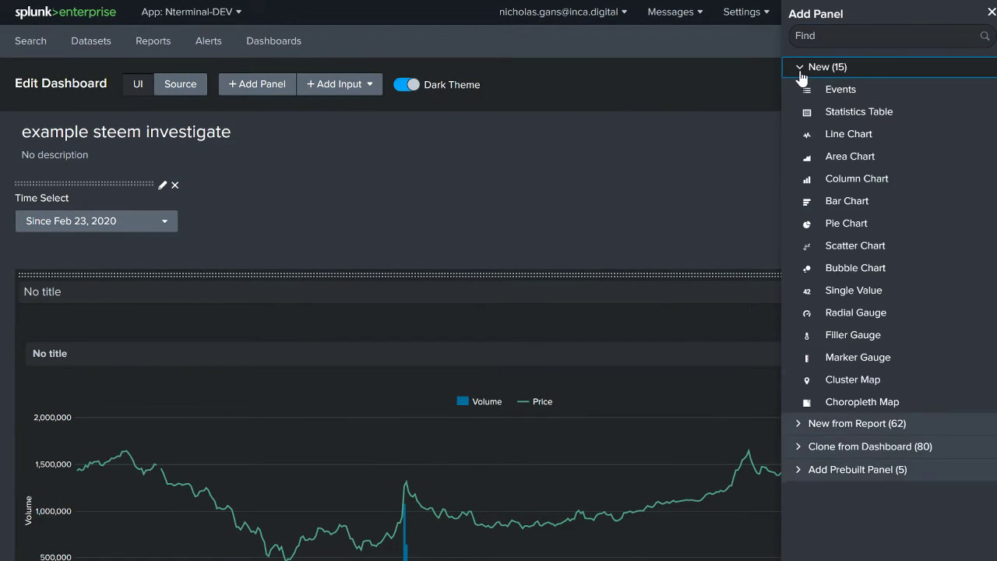
click(843, 179)
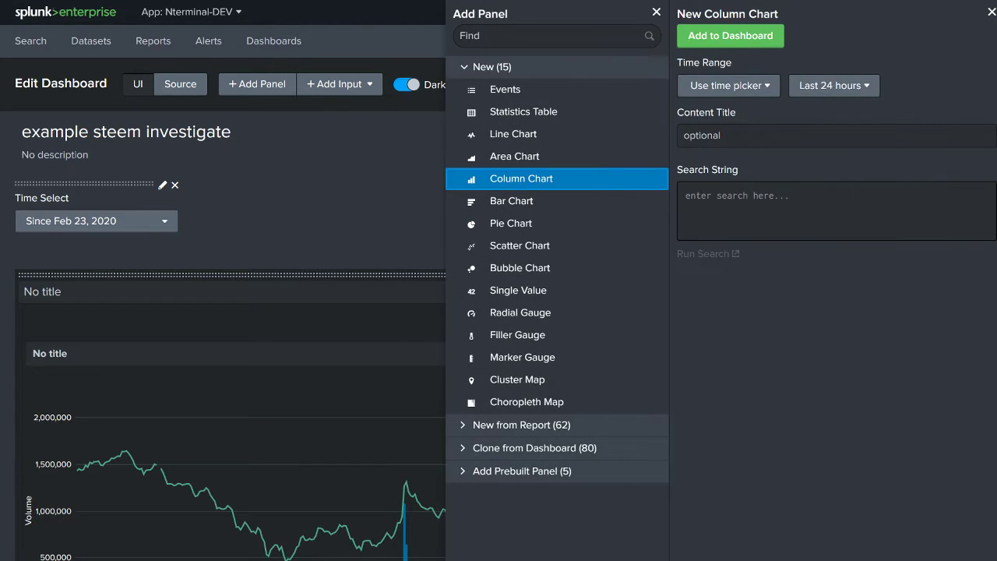
text(index=tip steem OR steemit OR keyword_label=steem | timechart span=1d count as Mentions dc(document_url) as "Unique Articles" avg(ibm_sentiment_term) as "Average Sentiment")
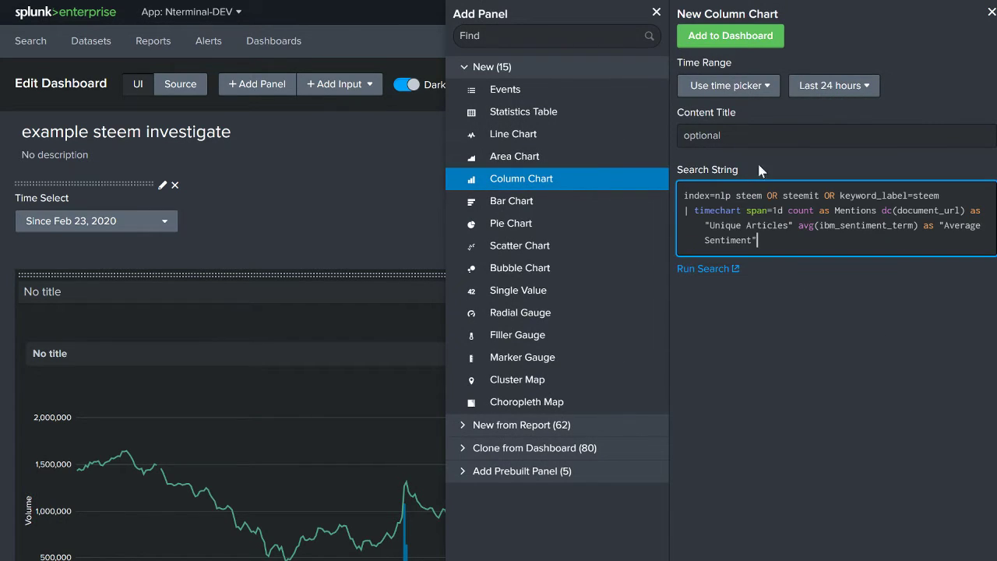
click(730, 88)
click(732, 117)
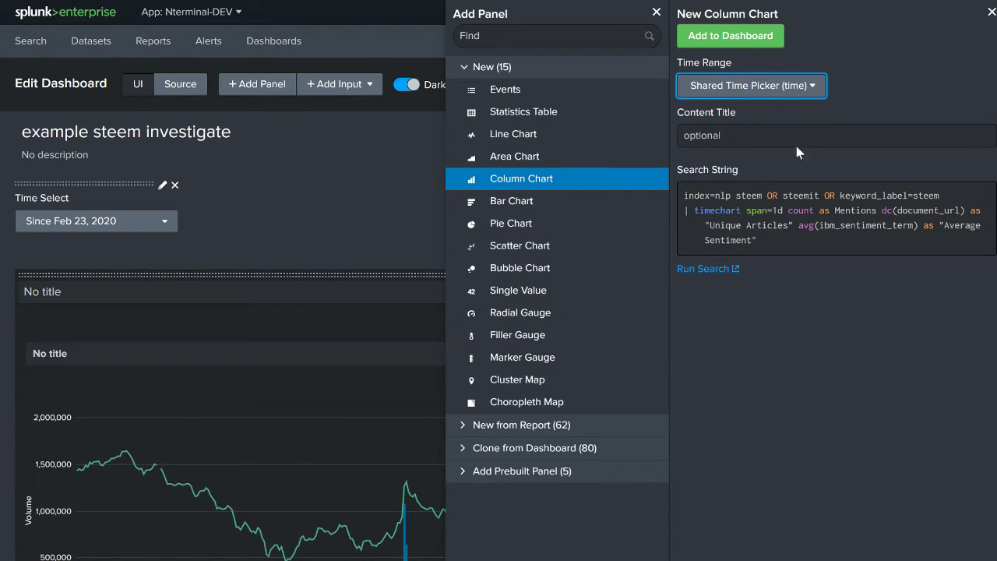
Remove dc(document_url) as "Unique Articles" from the new chart's search and add the panel to the dashboard.
drag(882, 210, 798, 225)
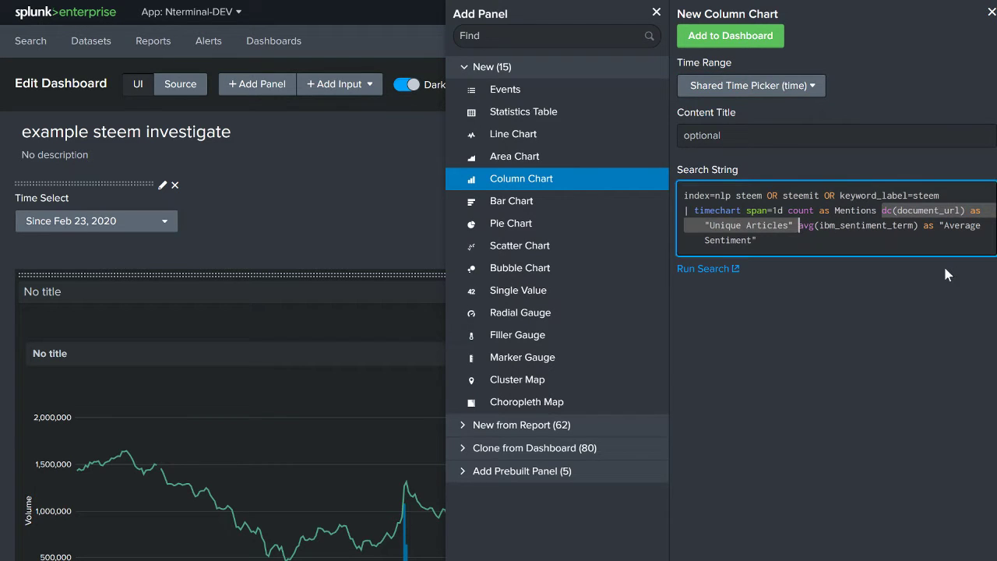
key(BackSpace)
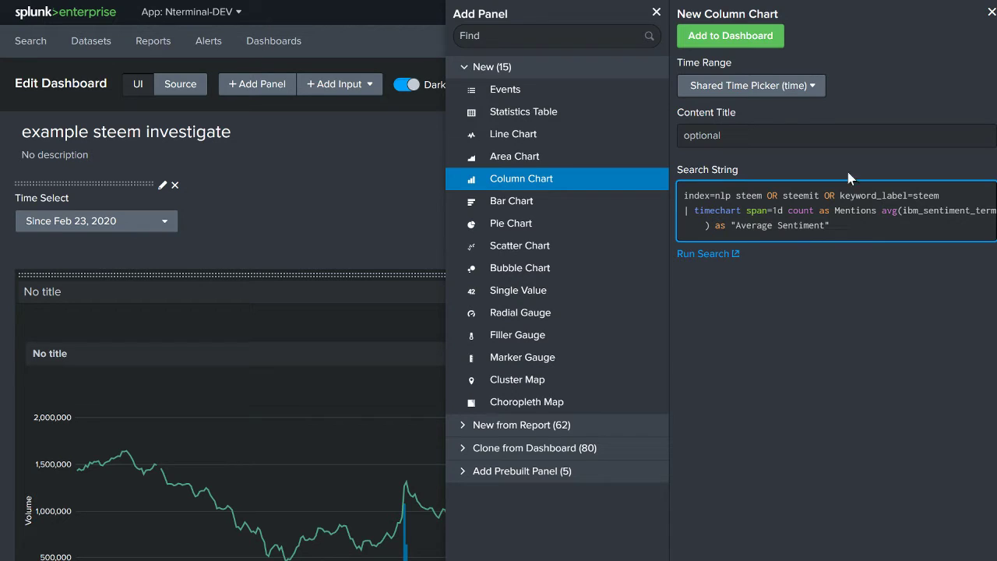
click(750, 43)
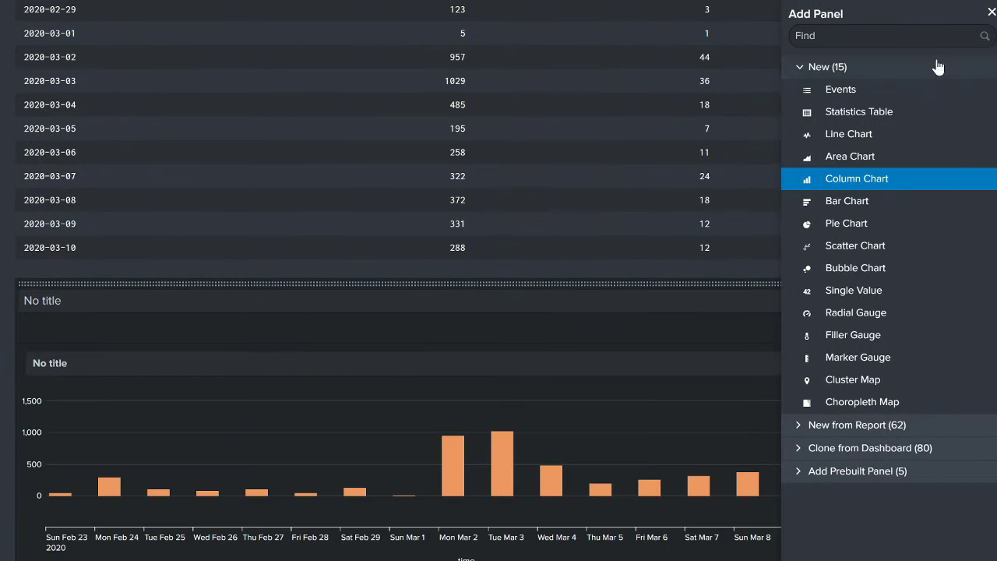
click(987, 12)
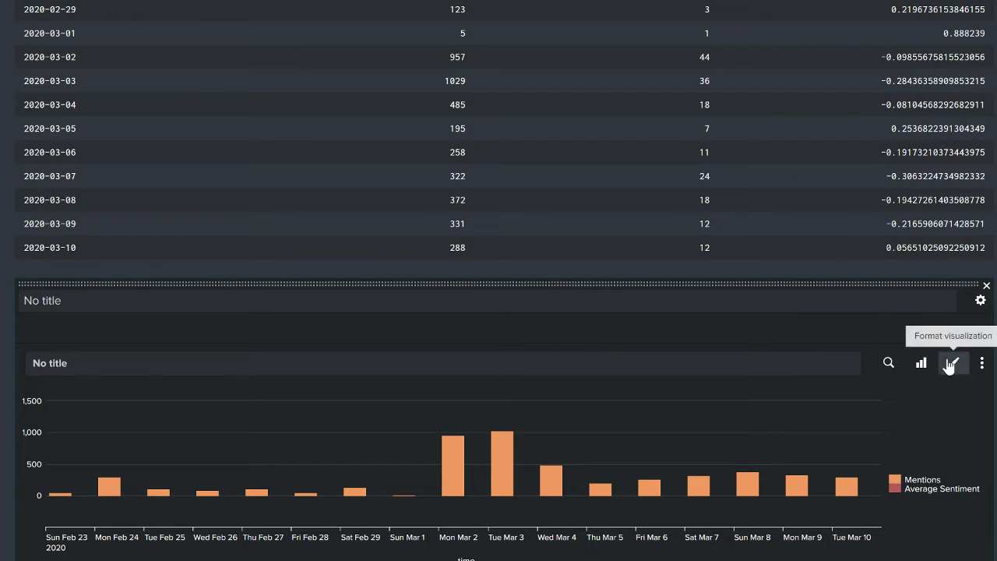
Format the mentions column chart with the legend position at Top and the X-axis title set to None.
click(950, 364)
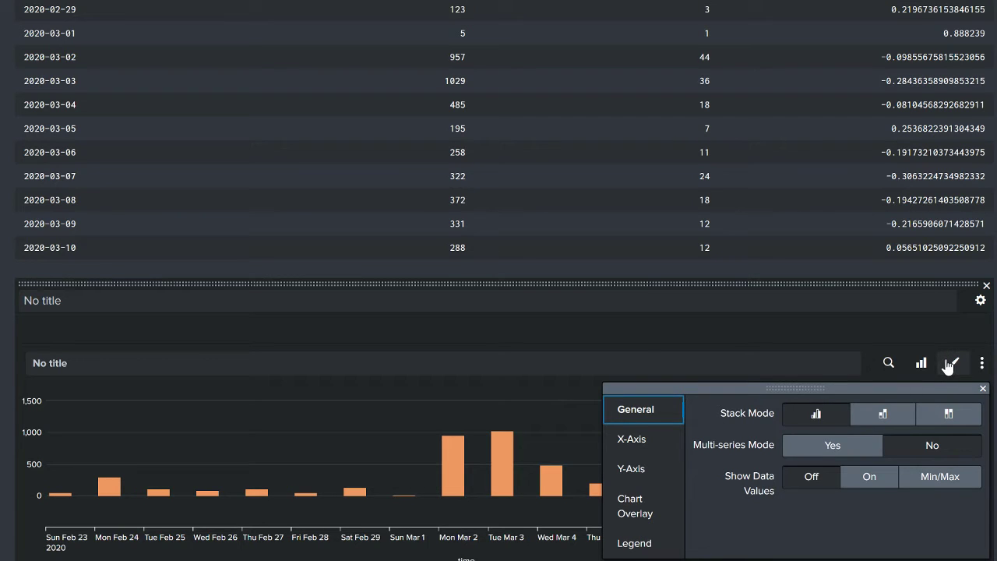
click(633, 543)
click(843, 413)
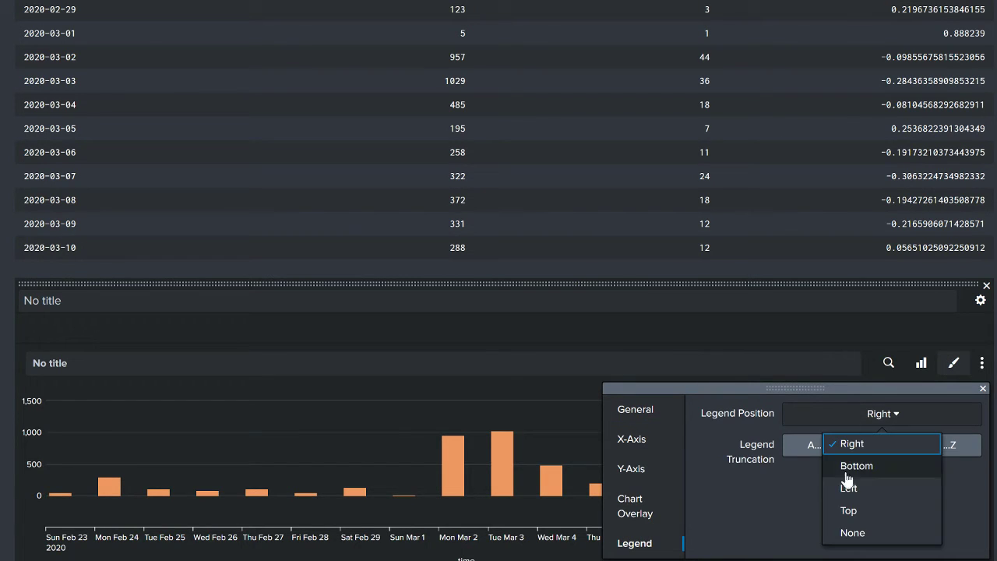
click(848, 510)
click(635, 441)
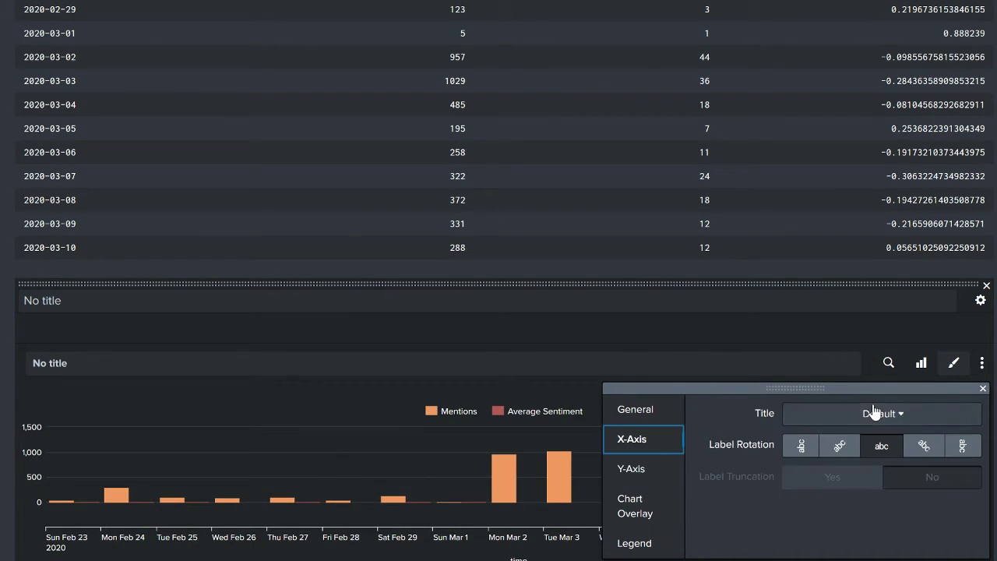
click(874, 412)
click(857, 487)
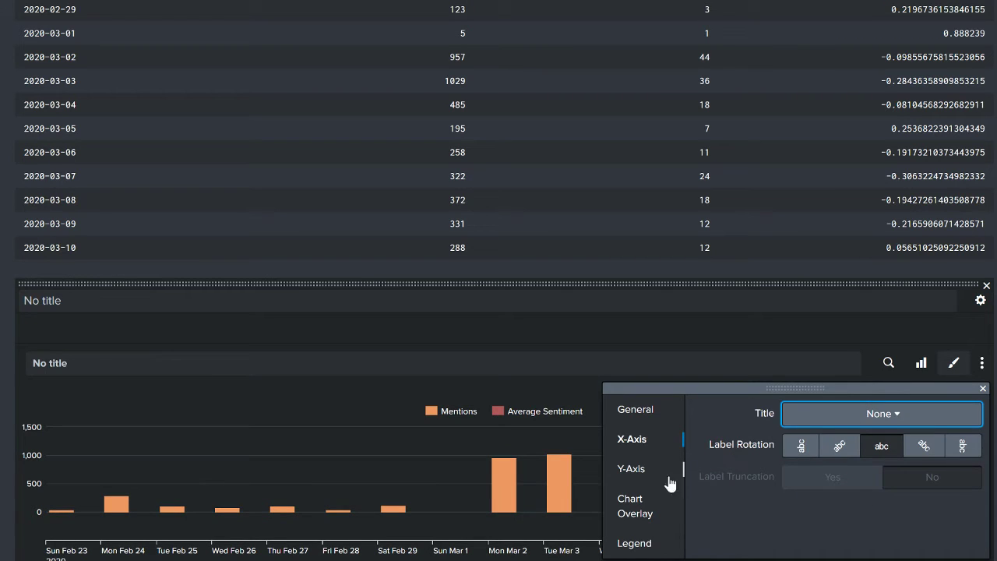
Overlay Average Sentiment on the mentions chart and view it as its own axis.
click(636, 506)
click(880, 417)
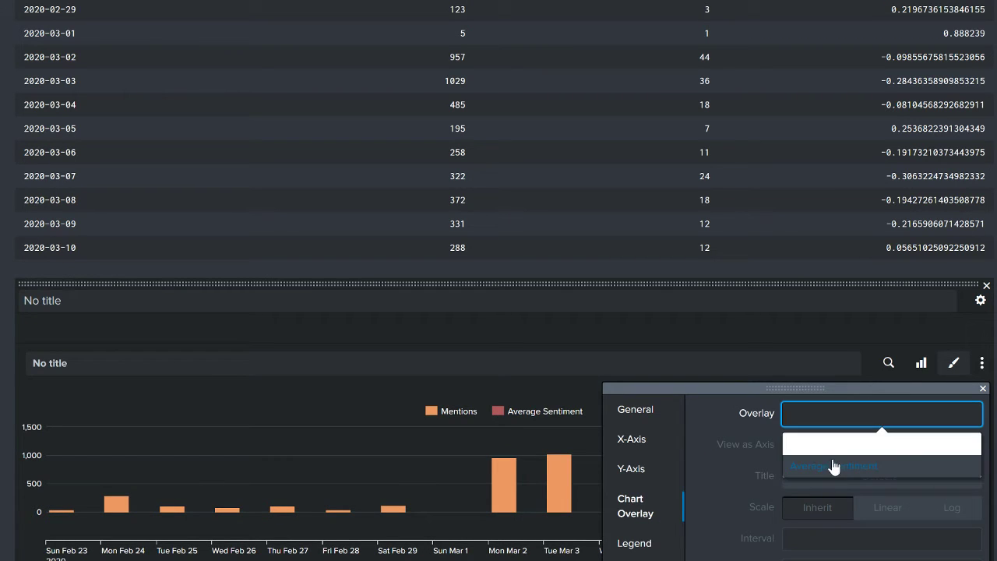
click(832, 465)
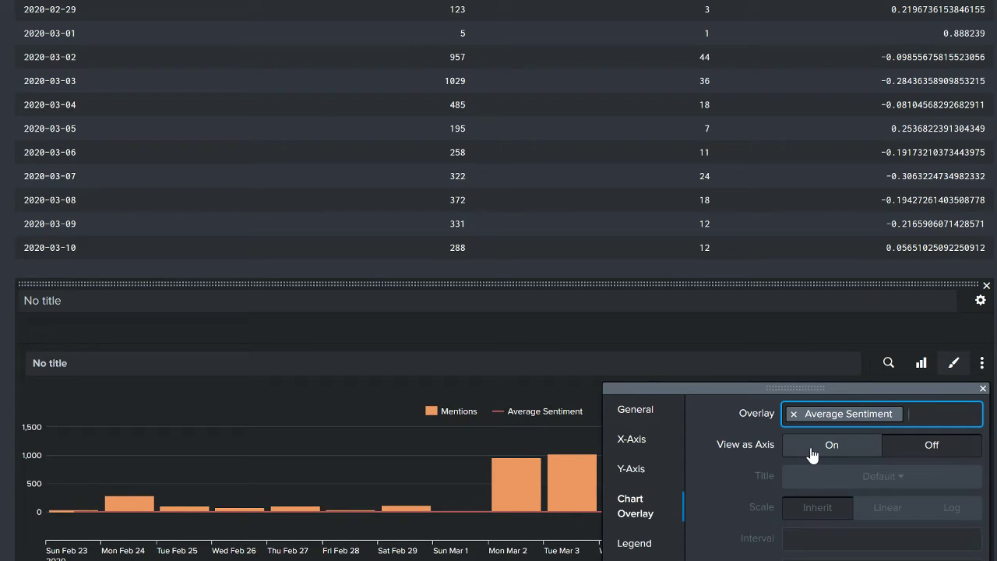
click(812, 452)
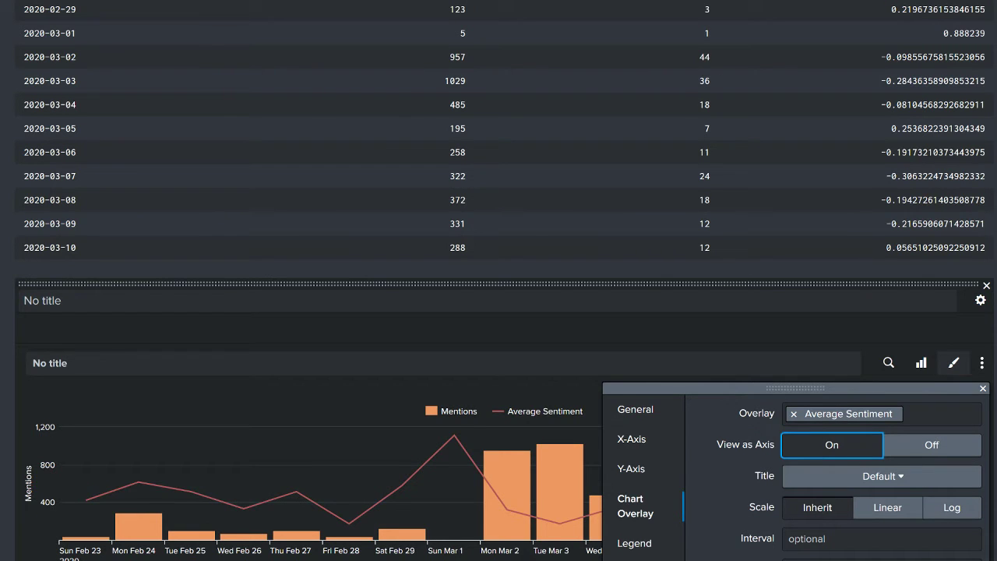
Set the Average Sentiment overlay axis to a minimum of -1 and a maximum of 1.
scroll(786, 535, down, 1)
click(791, 501)
text(-1)
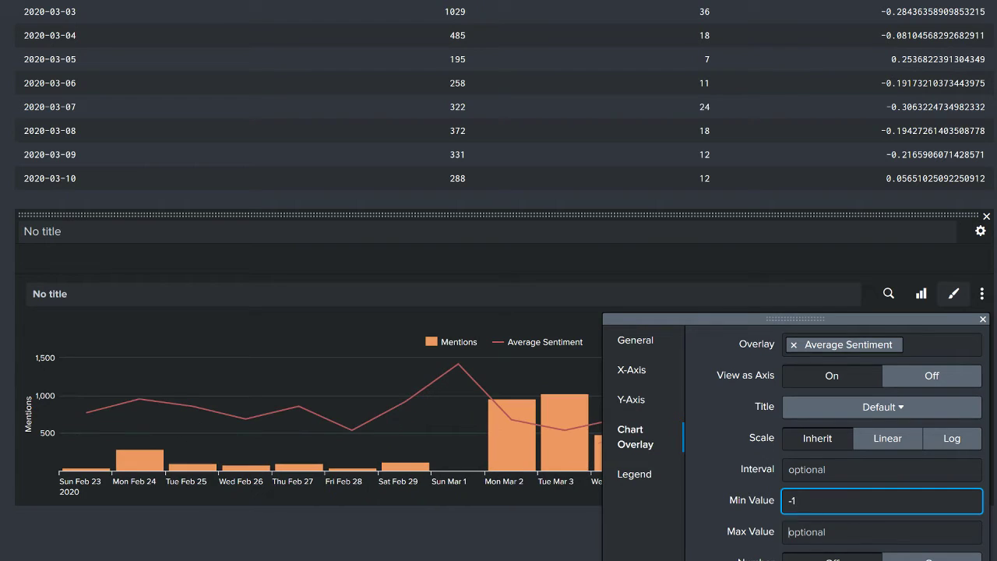
key(Tab)
text(1)
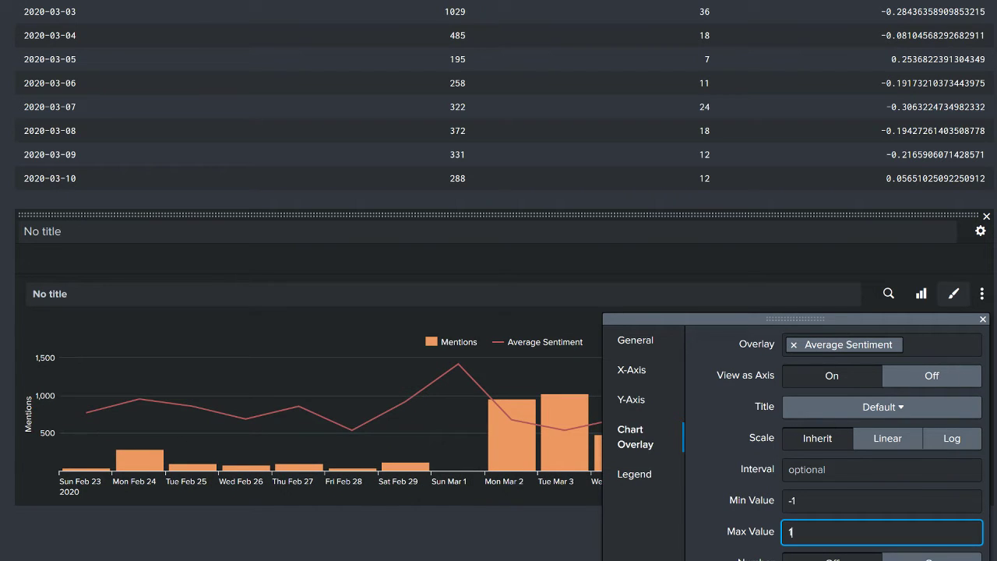
click(983, 326)
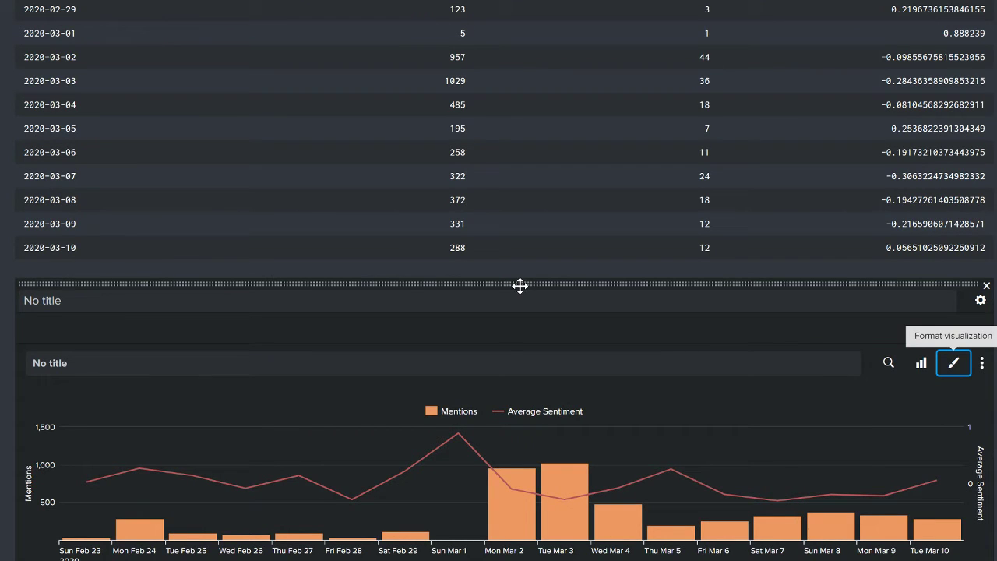
Move the mentions and sentiment chart panel between the volume and price chart and the statistics table.
drag(519, 286, 510, 170)
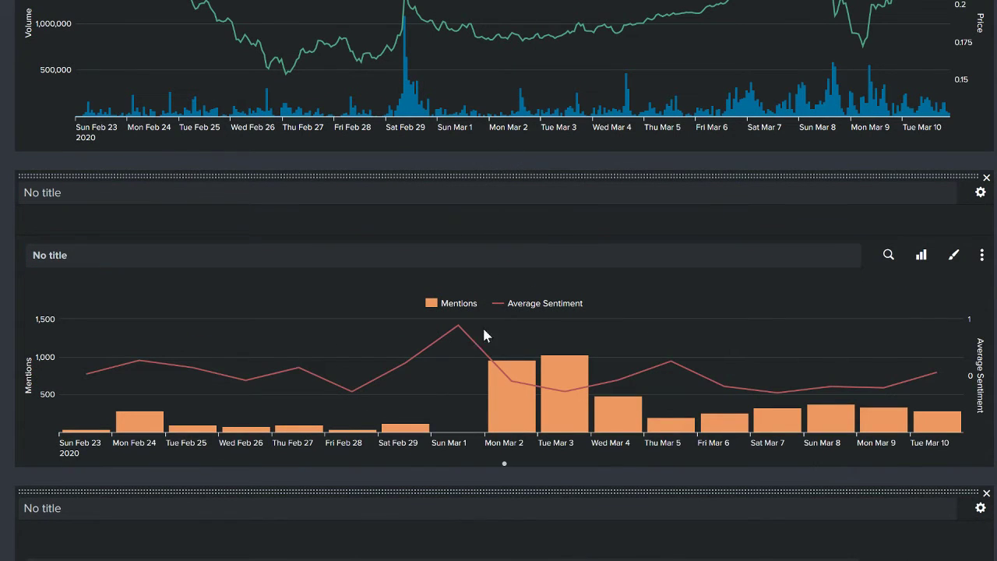
scroll(356, 309, down, 2)
scroll(362, 405, down, 1)
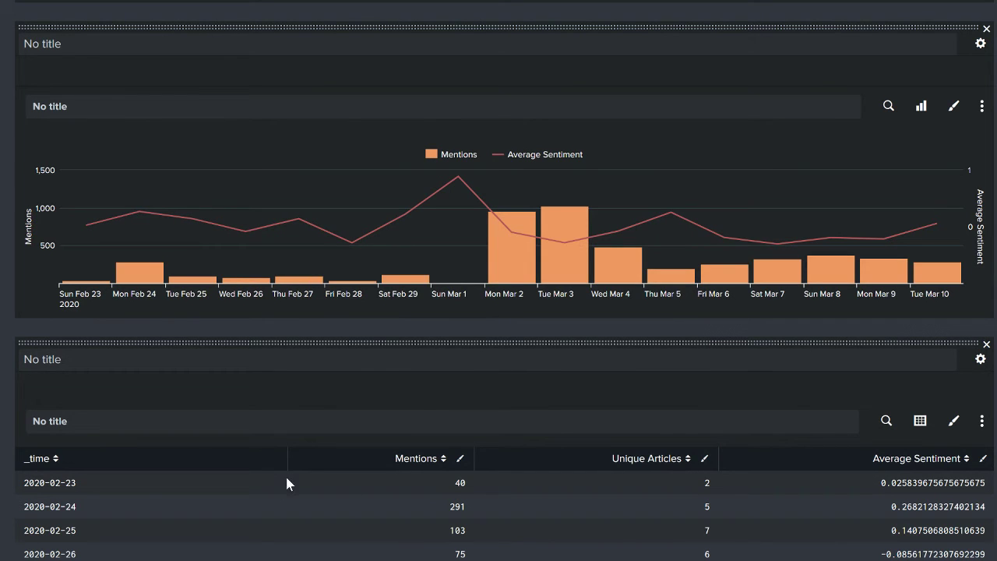
In the dashboard source, remove the row and panel tags between the mentions and sentiment chart and the statistics table so both share one panel.
scroll(285, 474, up, 10)
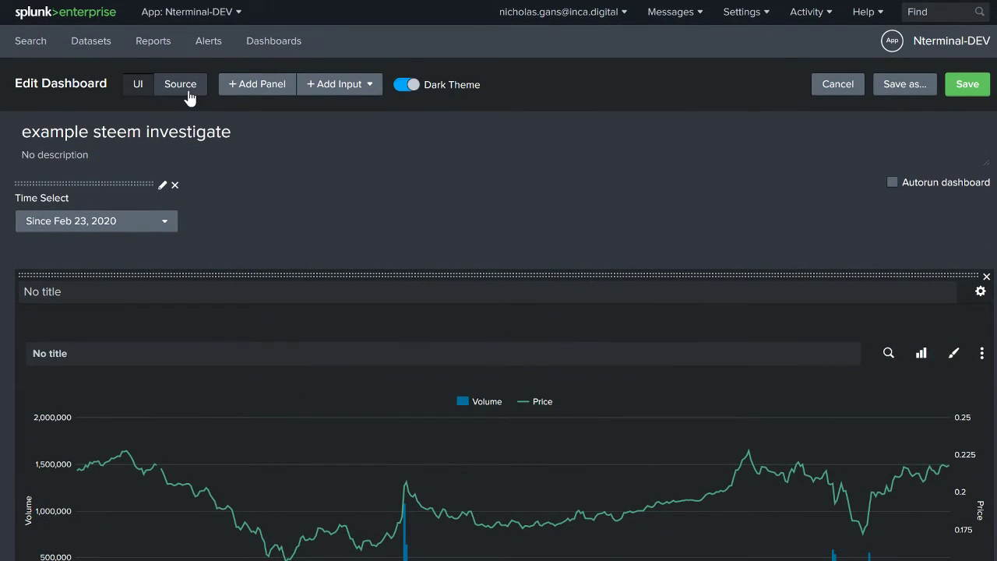
click(187, 91)
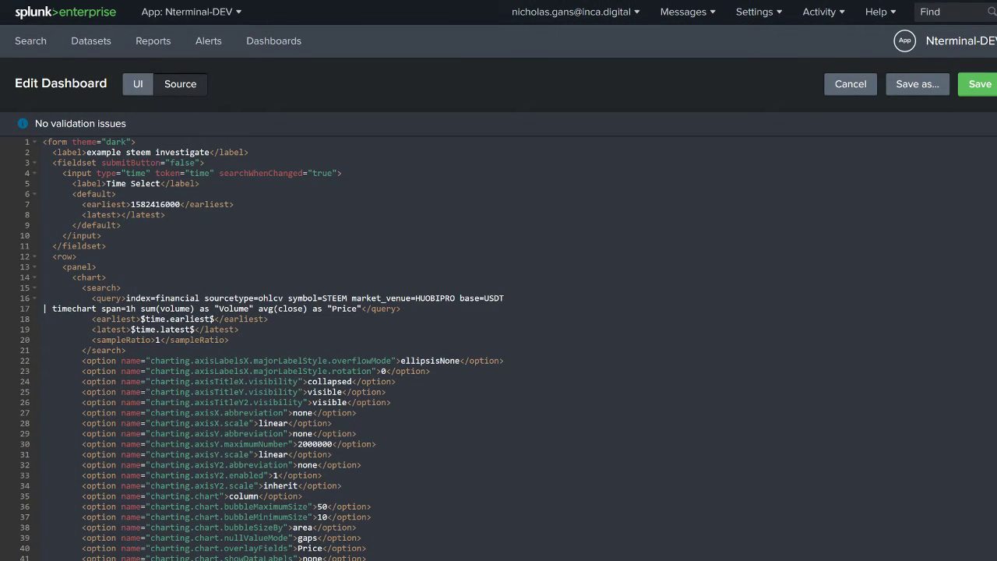
scroll(499, 343, down, 15)
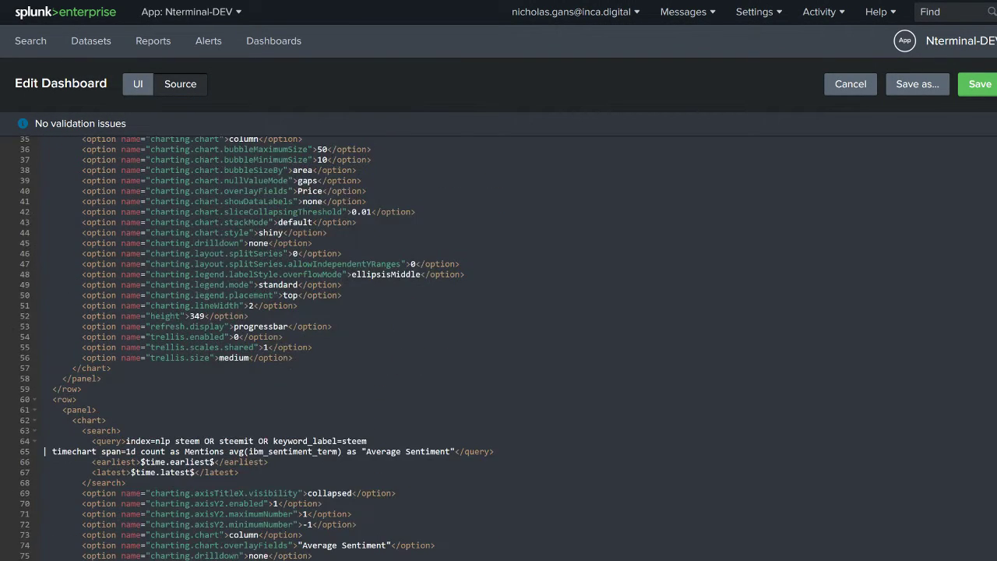
scroll(498, 343, down, 2)
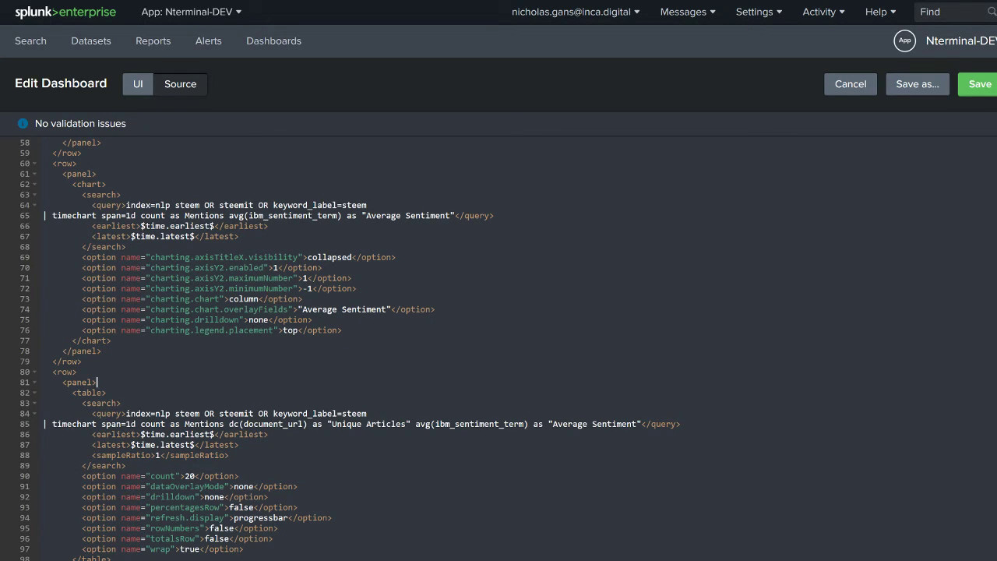
drag(97, 381, 43, 350)
key(BackSpace)
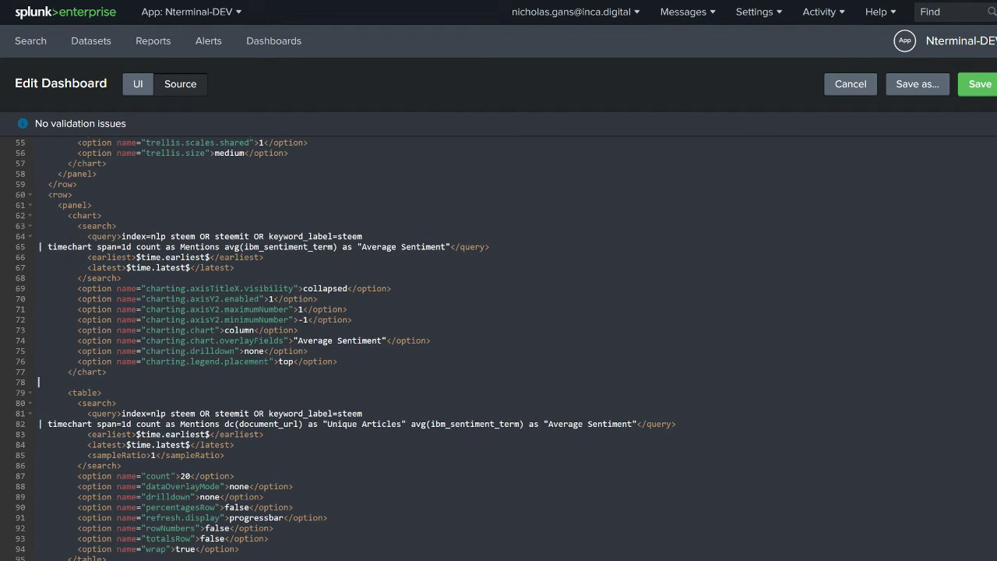
key(BackSpace)
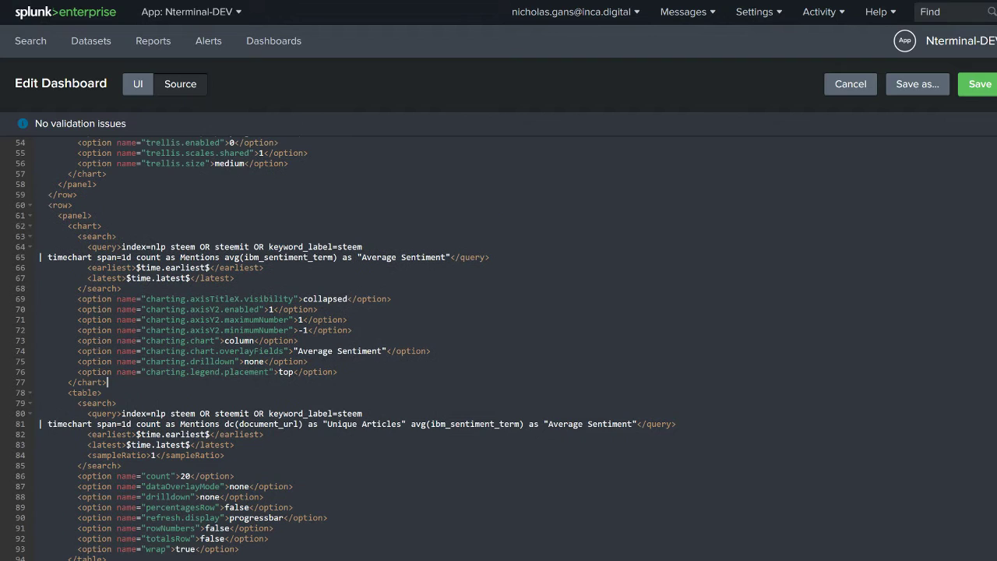
click(137, 84)
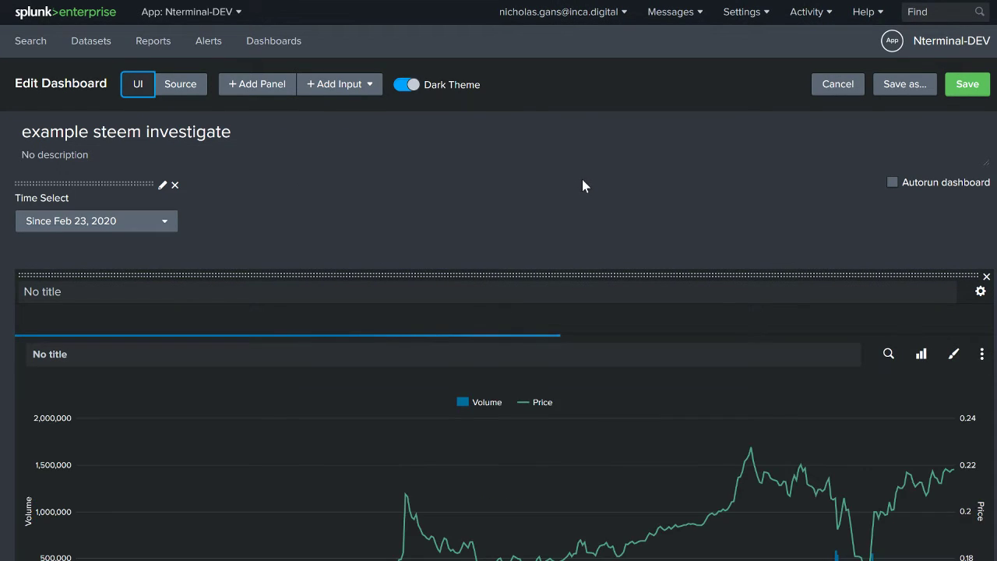
Check the combined chart and table panel, and save the dashboard.
scroll(581, 180, down, 5)
scroll(584, 184, down, 5)
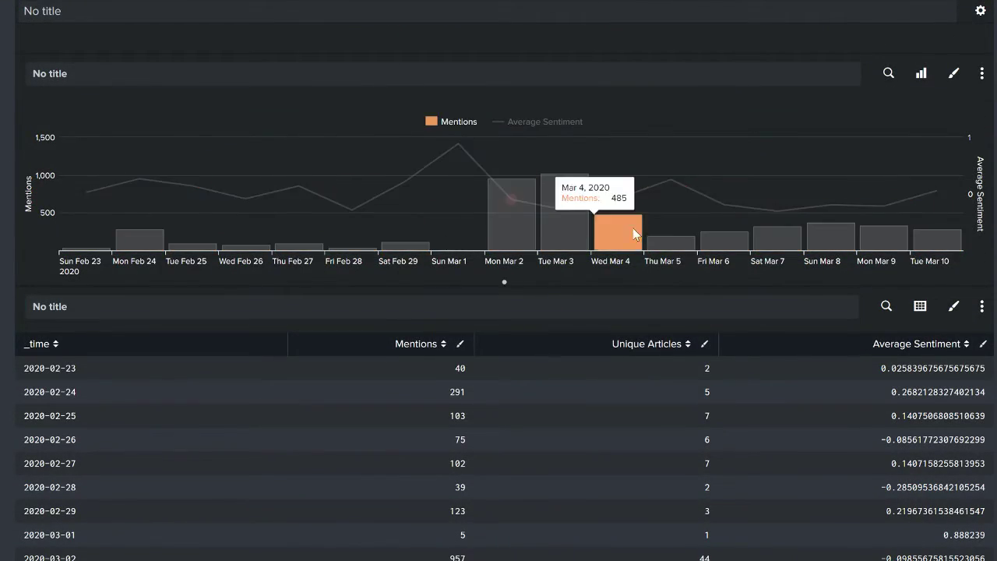
scroll(635, 226, up, 6)
scroll(914, 106, up, 2)
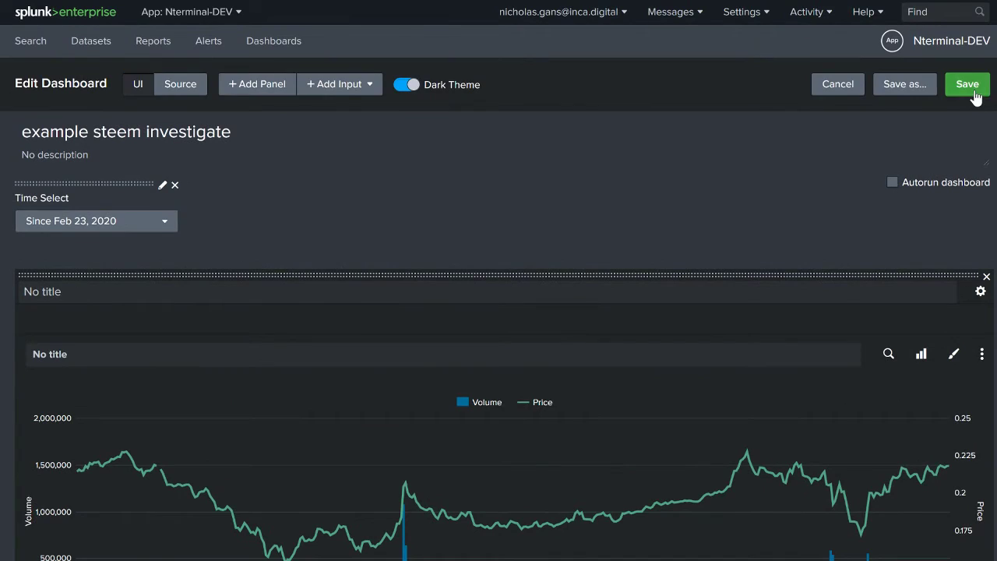
click(973, 91)
scroll(797, 298, down, 5)
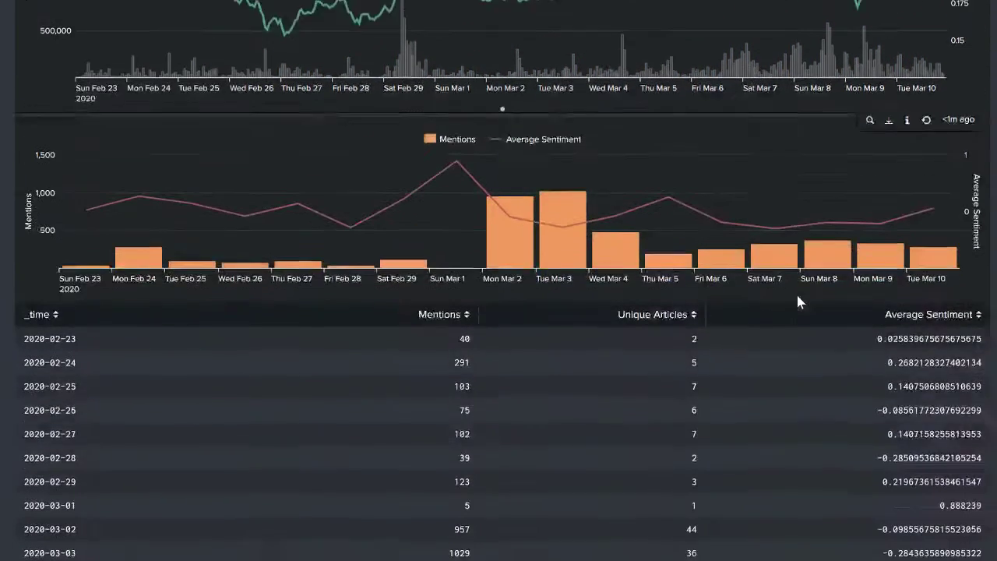
scroll(453, 352, up, 5)
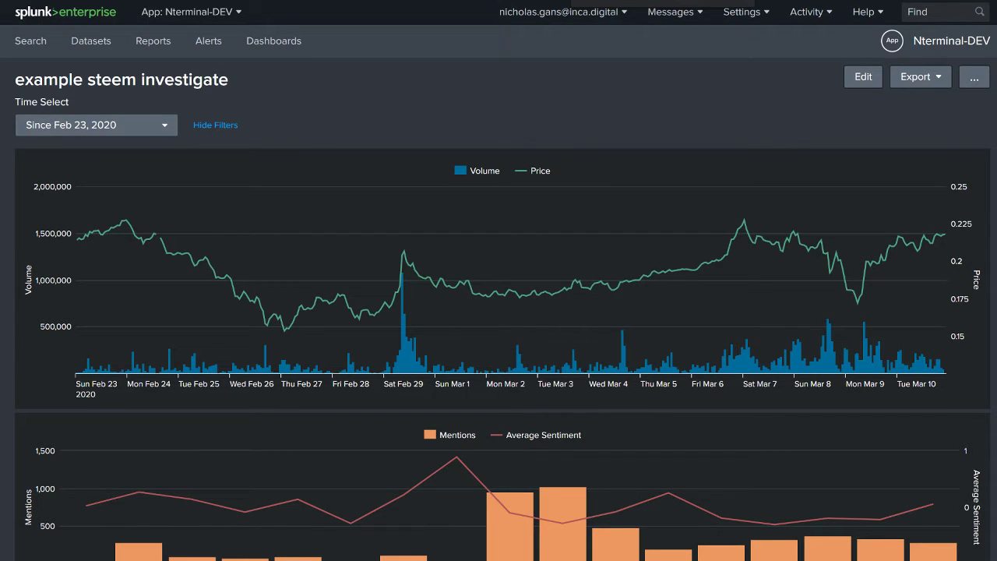
In a new search, enter index=nlp steem OR steemit OR keyword_label=steem | timechart span=1d count as Mentions dc(document_url) as "Unique Articles" avg(ibm_sentiment_term) as "Average Sentiment".
right_click(22, 35)
click(31, 39)
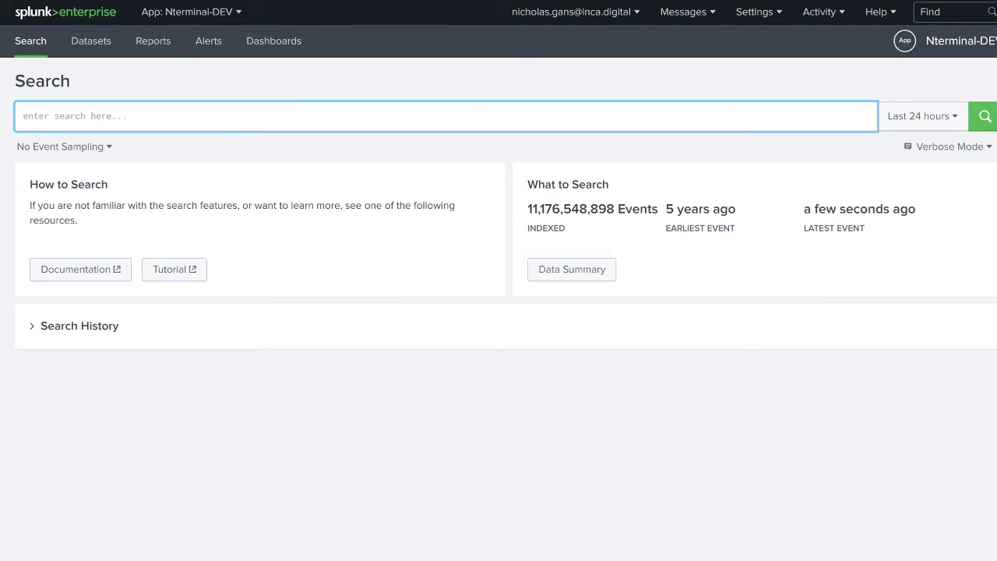
text(index=nlp steem OR steemit OR keyword_label=steem | timechart span=1d count as Mentions dc(document_url) as "Unique Articles" avg(ibm_sentiment_term) as "Average Sentiment")
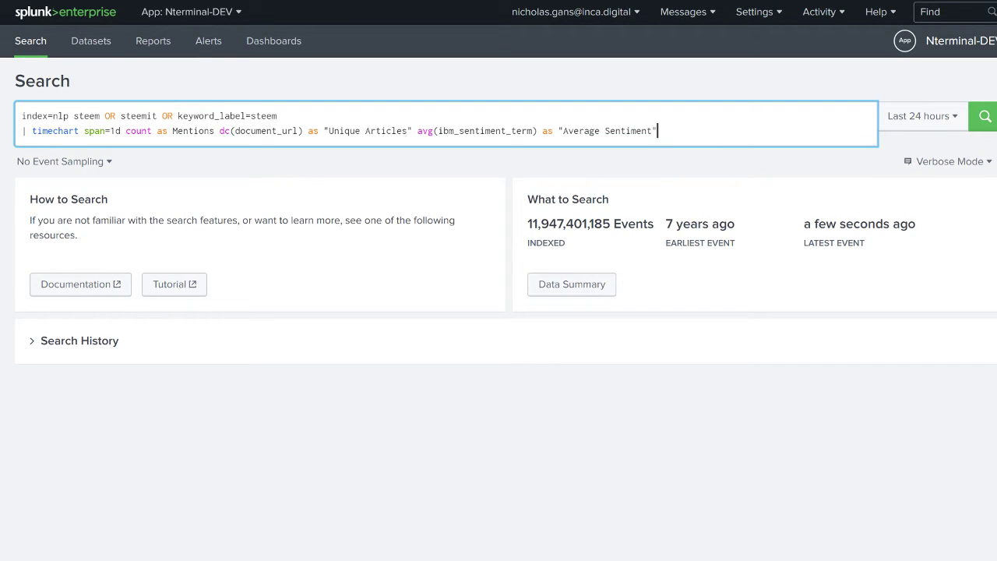
Remove the OR keyword_label=steem condition from the query and group the statistics by keyword_label.
drag(277, 116, 159, 124)
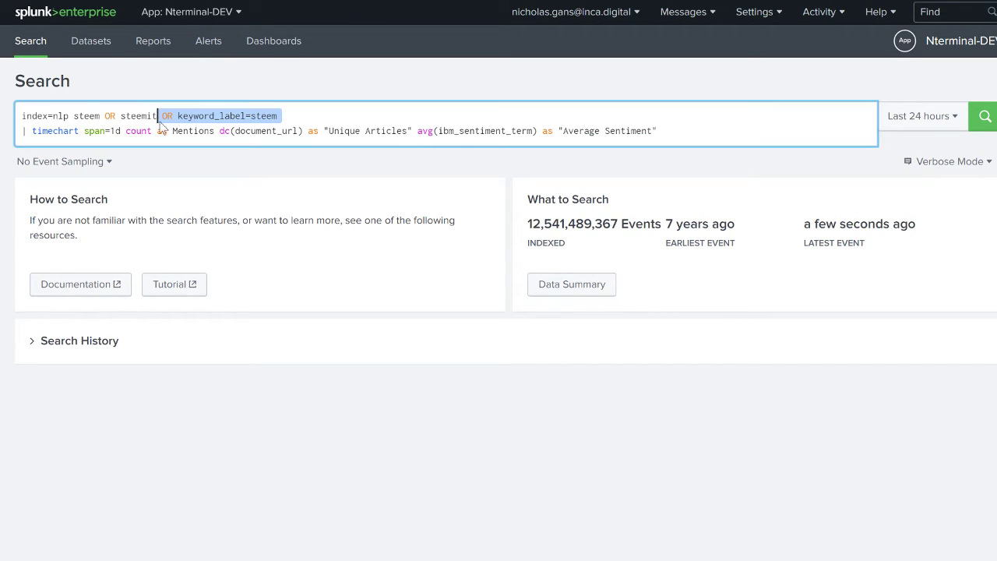
key(BackSpace)
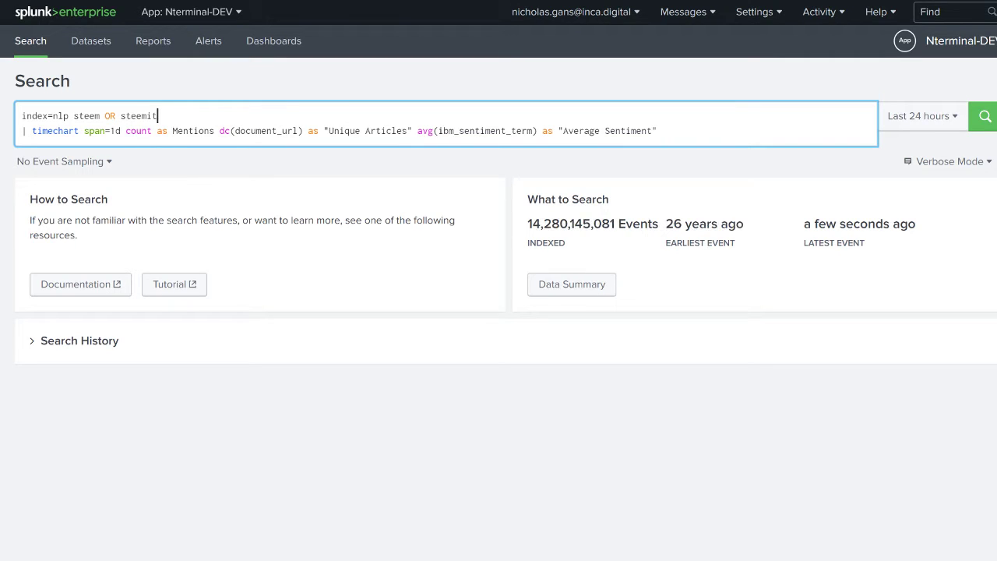
click(658, 131)
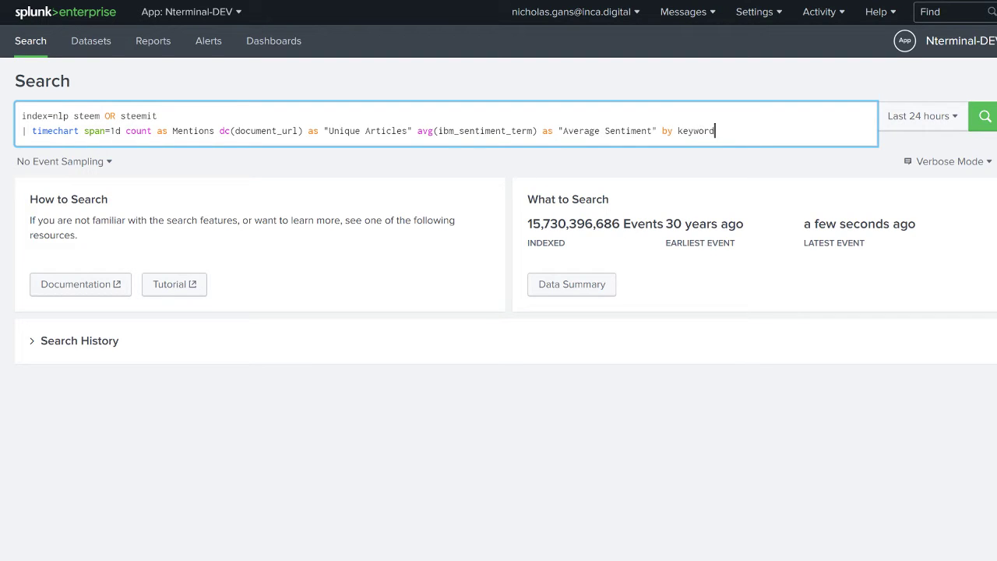
text(by keyword_label)
Replace timechart span=1d with the stats command in the query and run the search.
drag(122, 131, 31, 131)
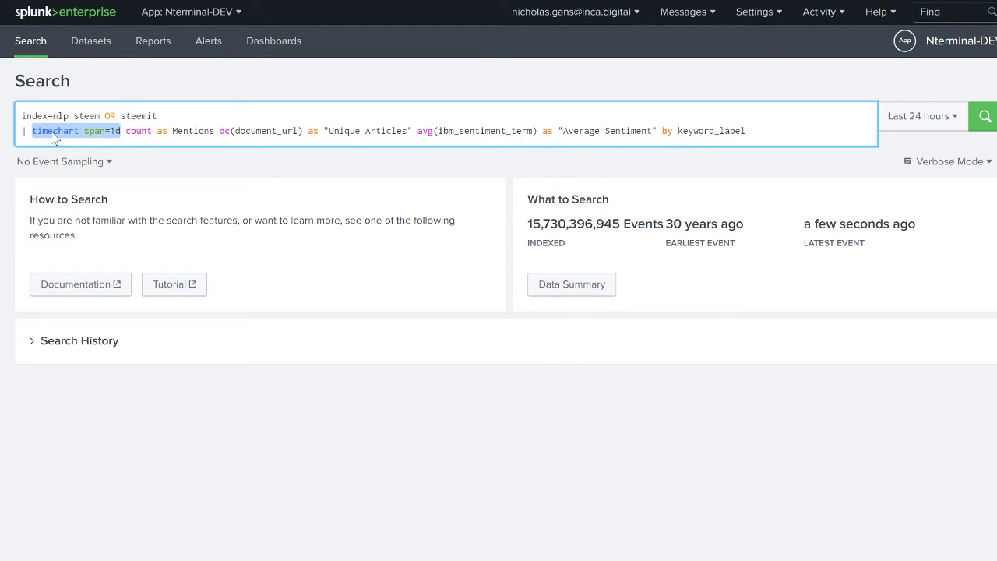
text(stats)
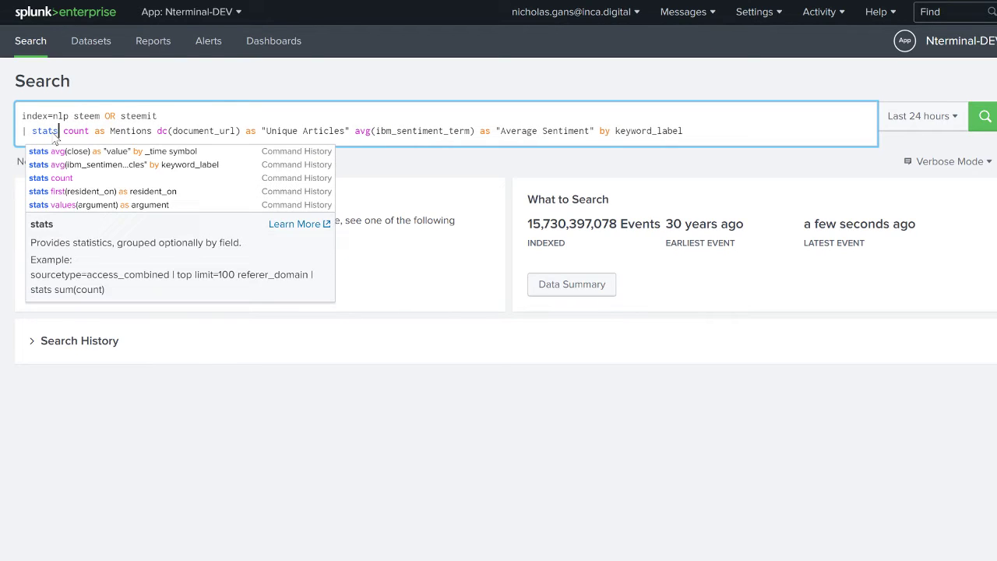
click(181, 113)
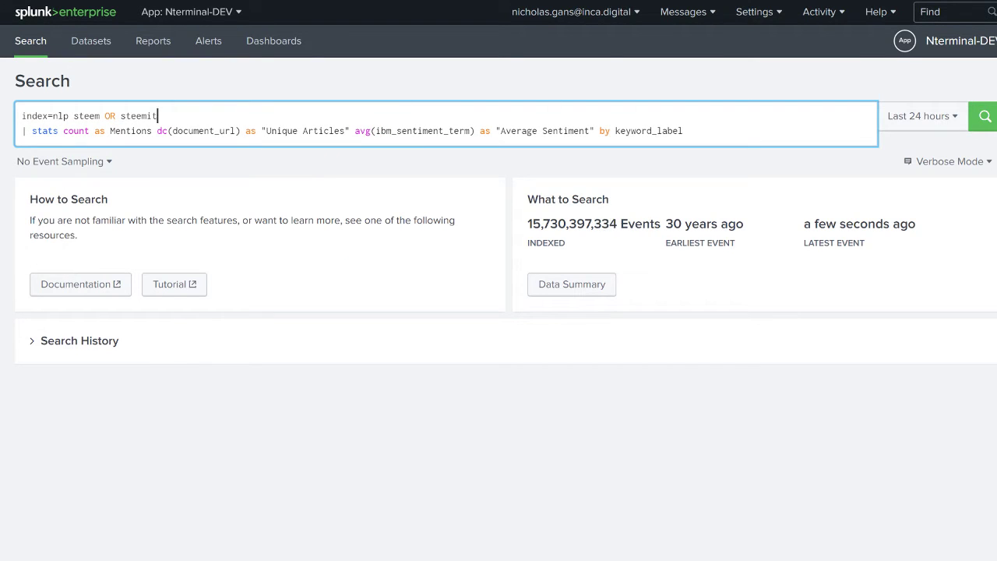
click(986, 118)
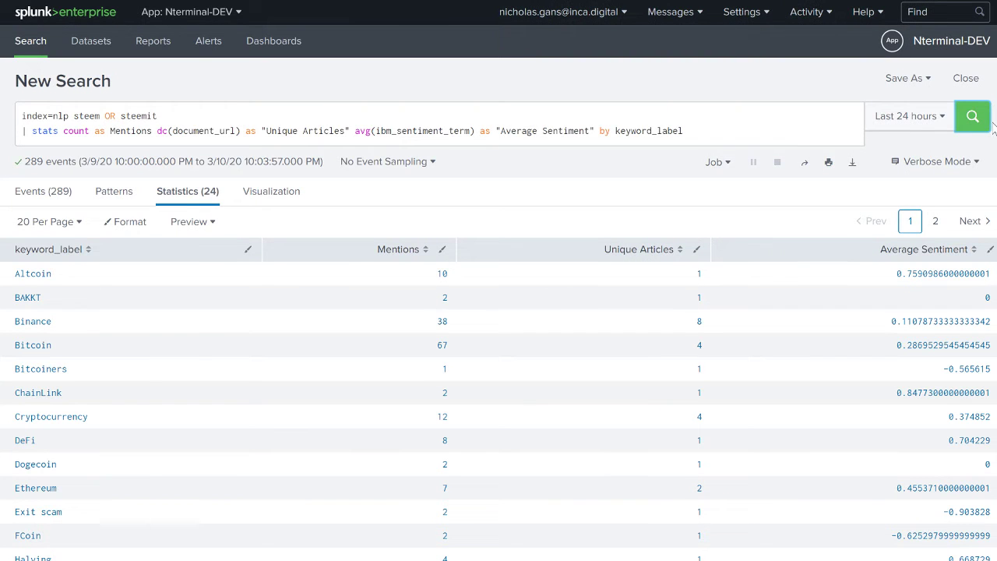
Examine the keyword statistics and the matching events, including the top values of the keyword_label field.
scroll(86, 276, down, 2)
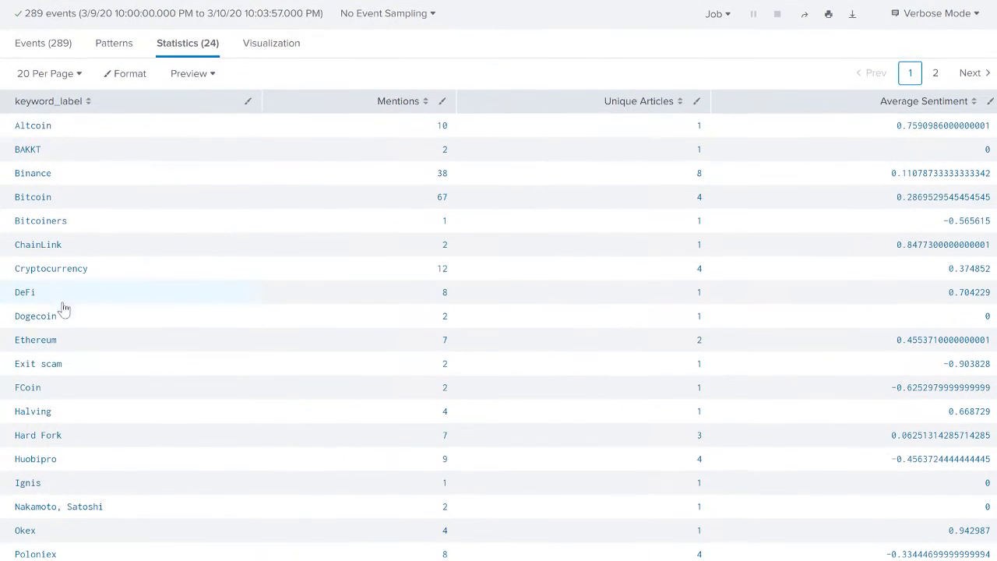
scroll(82, 512, up, 2)
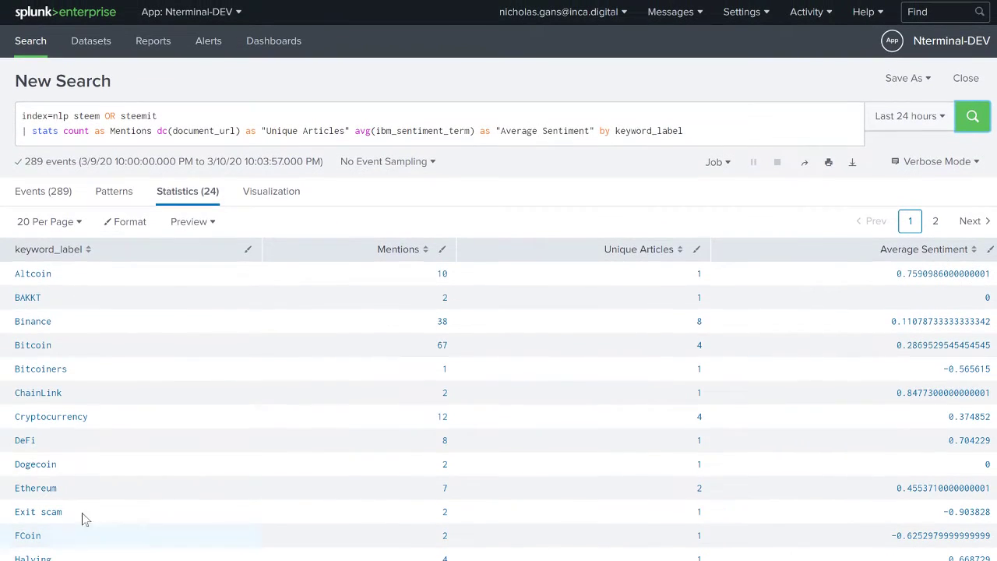
click(39, 192)
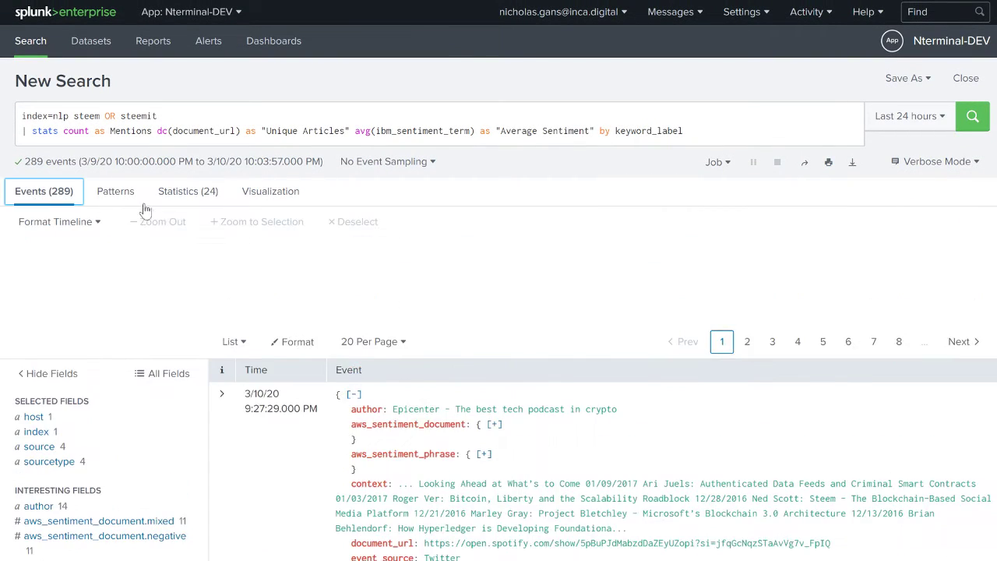
scroll(153, 222, down, 2)
scroll(153, 222, down, 1)
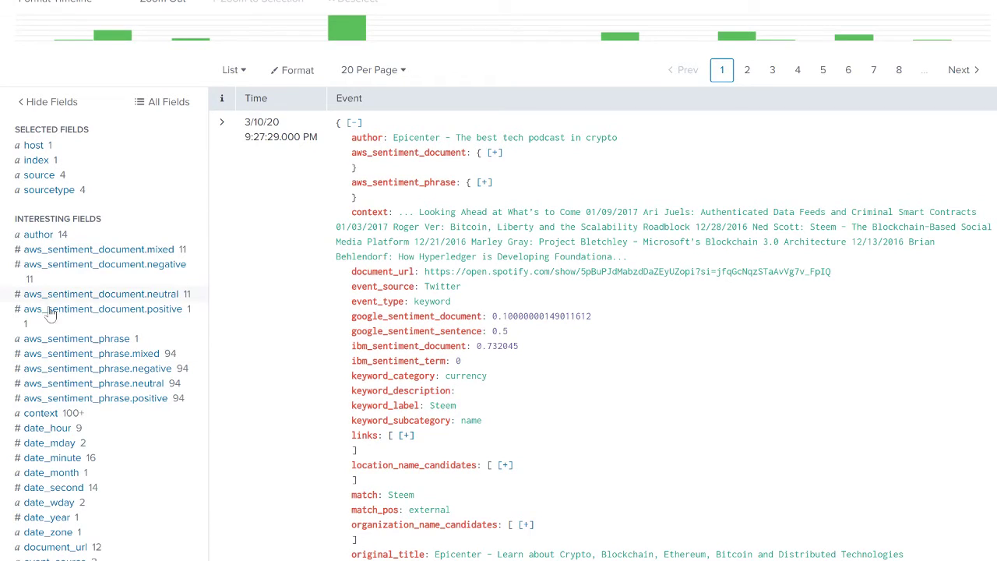
scroll(31, 319, down, 3)
scroll(62, 397, down, 2)
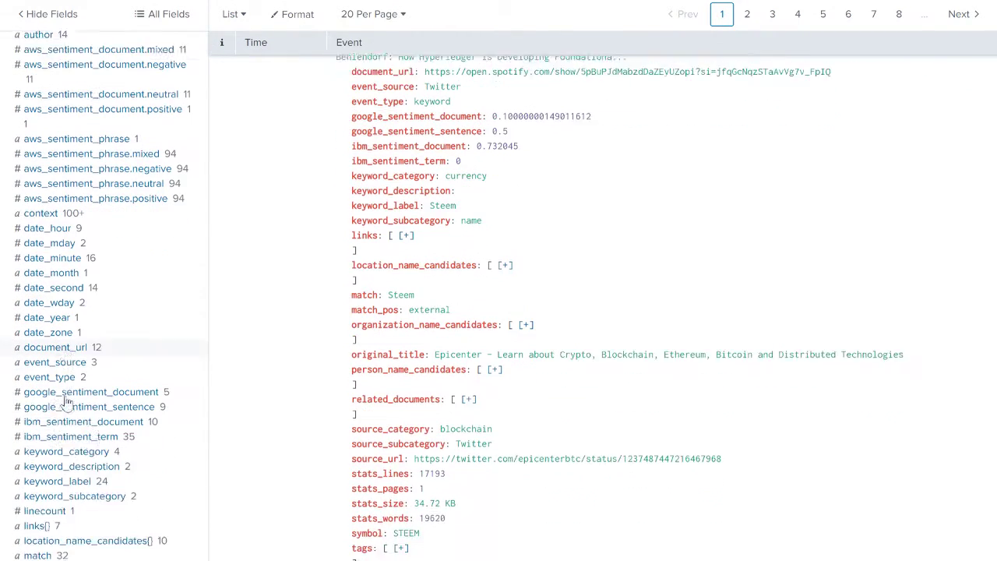
click(58, 453)
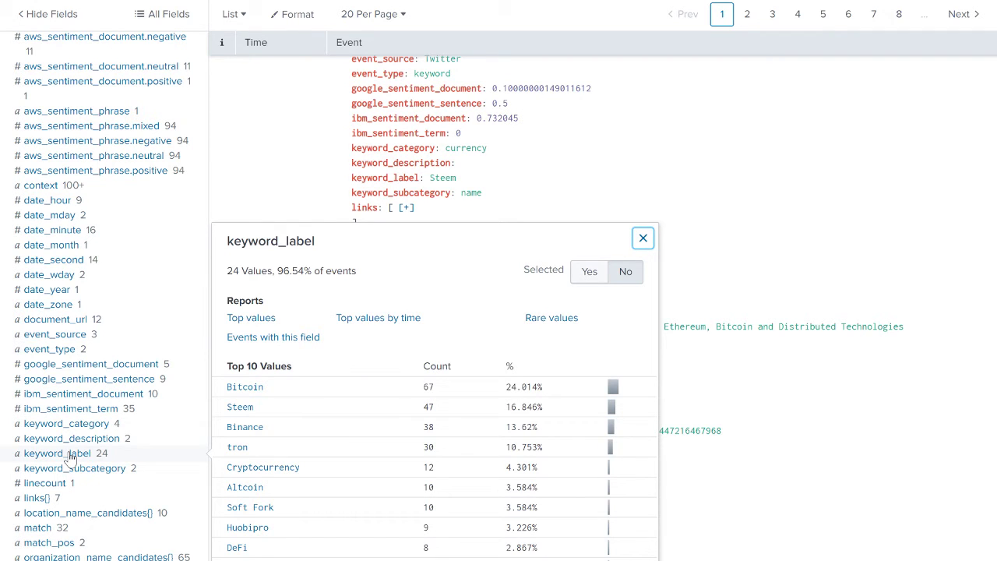
click(69, 457)
scroll(78, 433, up, 5)
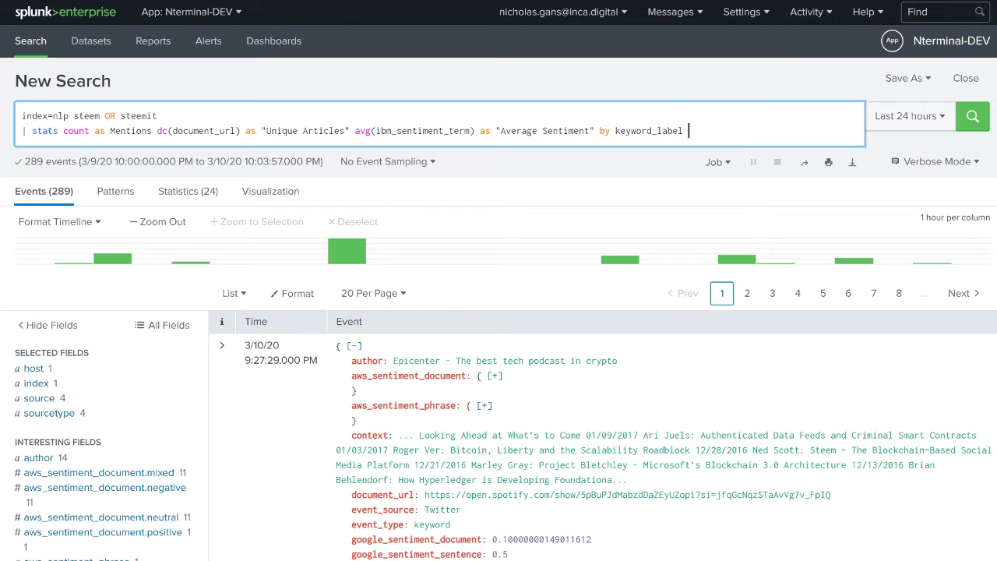
Add | sort -Mentions to the query, rerun it and show the results as a visualization.
text(sort -)
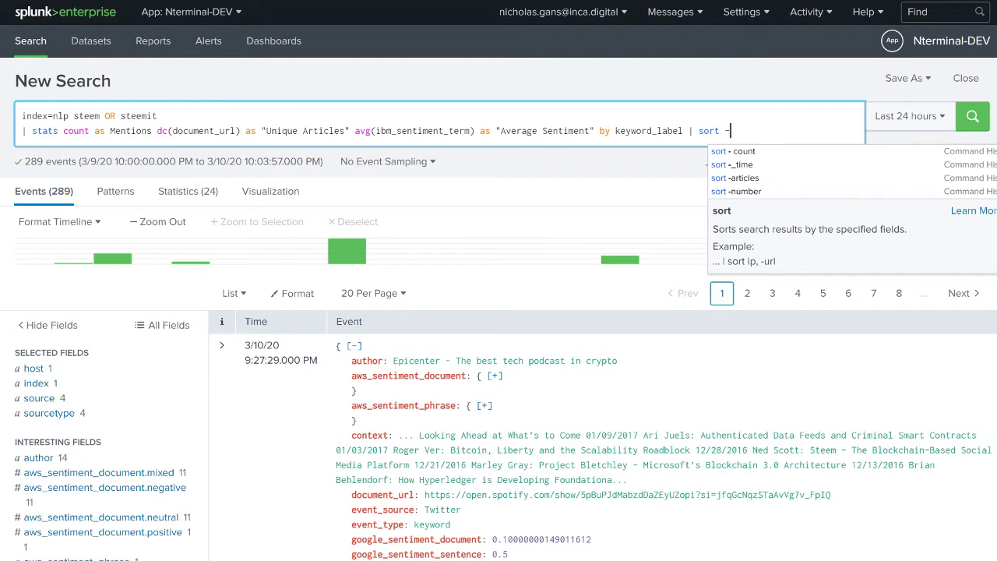
double_click(130, 131)
key(ctrl+c)
click(731, 130)
key(ctrl+v)
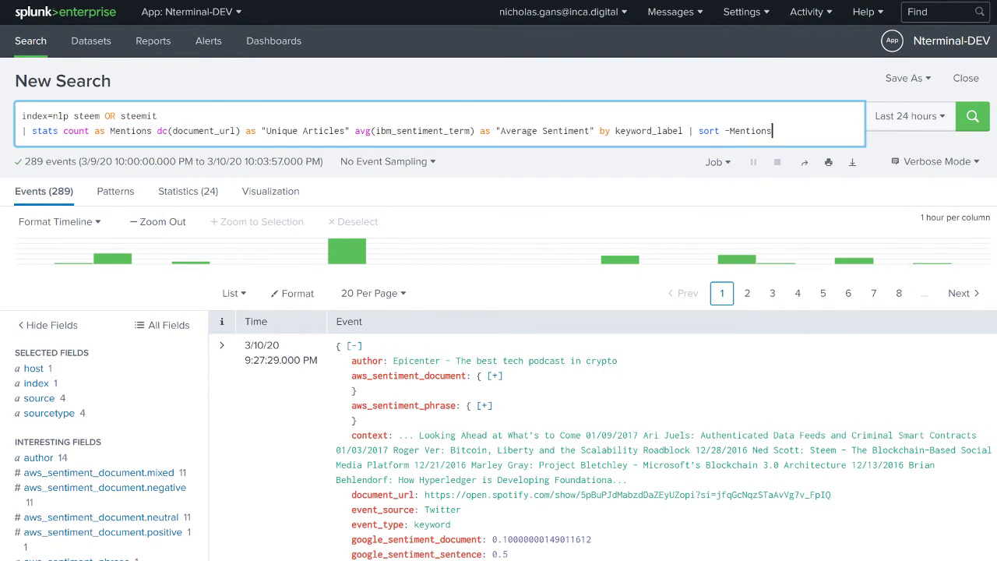
click(972, 116)
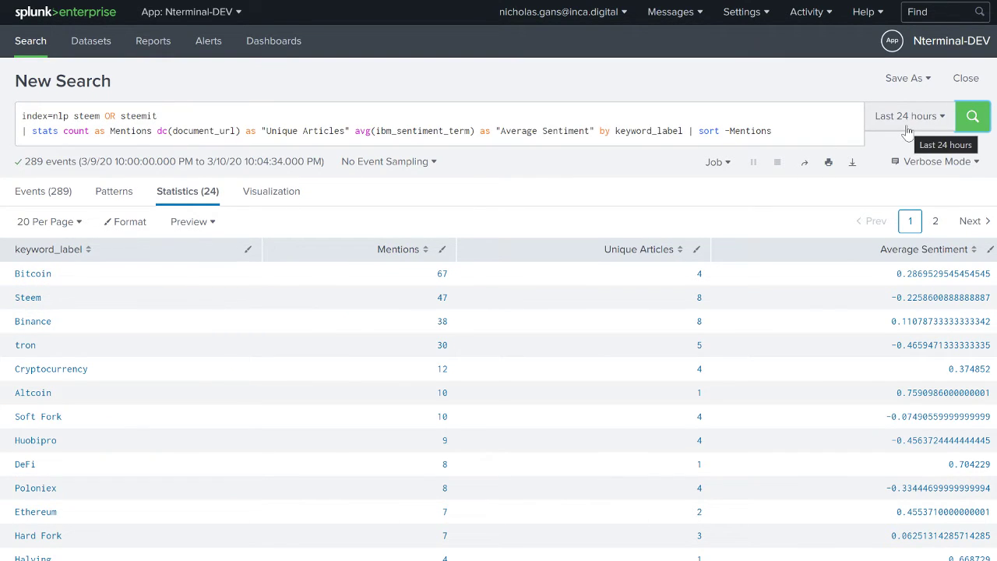
click(286, 196)
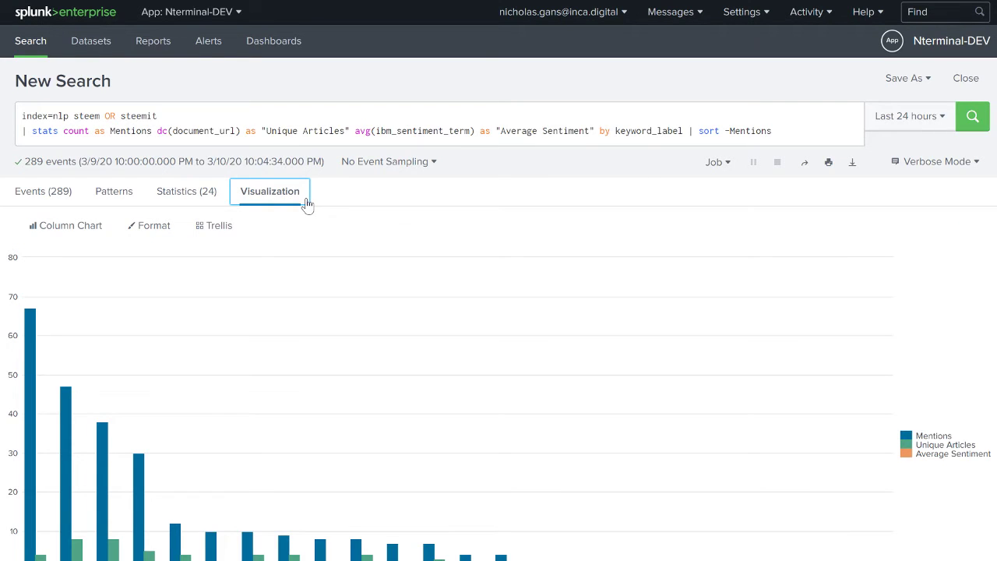
Save the search's statistics table as a panel in the existing "example steem investigate" dashboard and view that dashboard.
click(190, 202)
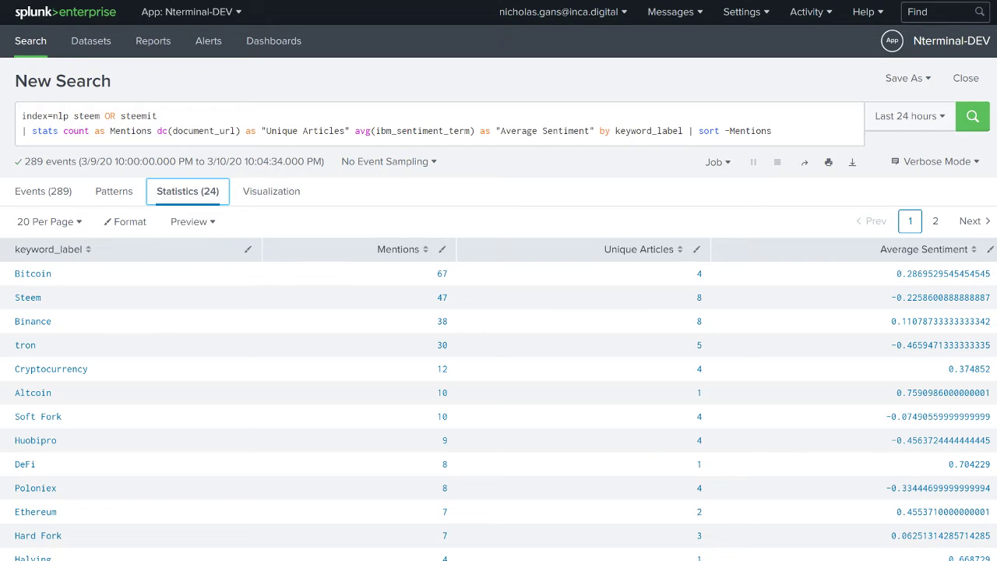
click(903, 78)
click(875, 127)
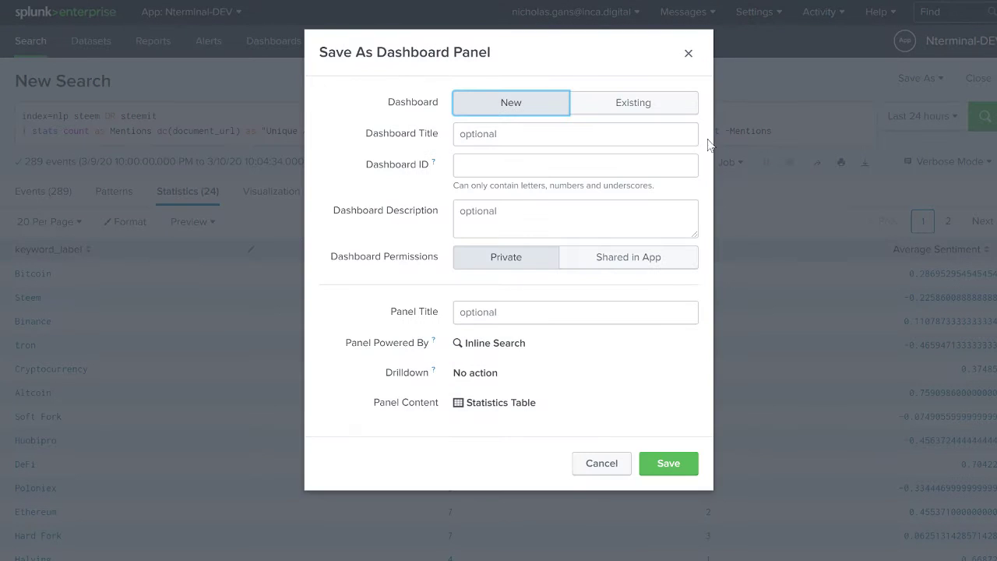
click(612, 109)
click(580, 133)
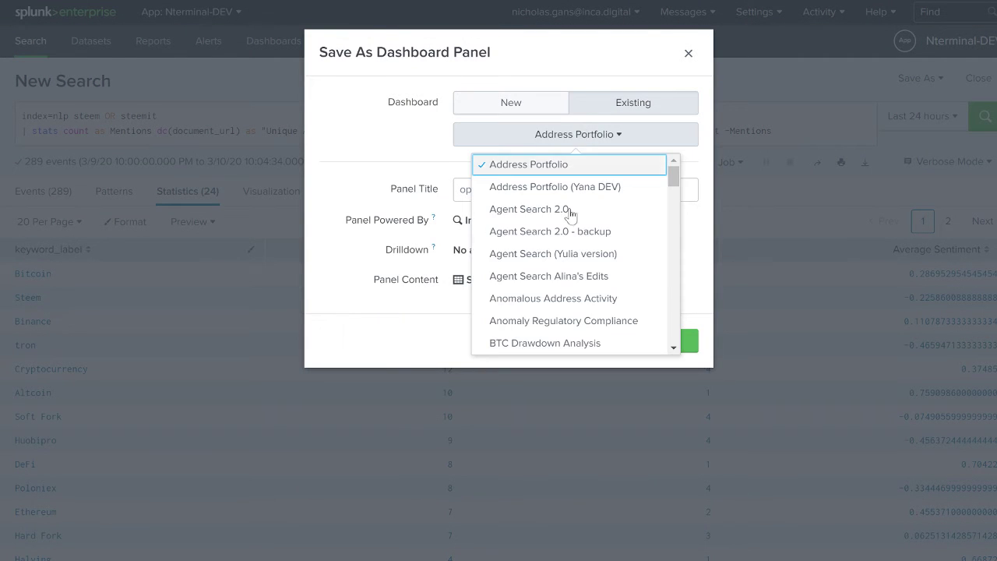
scroll(565, 273, down, 20)
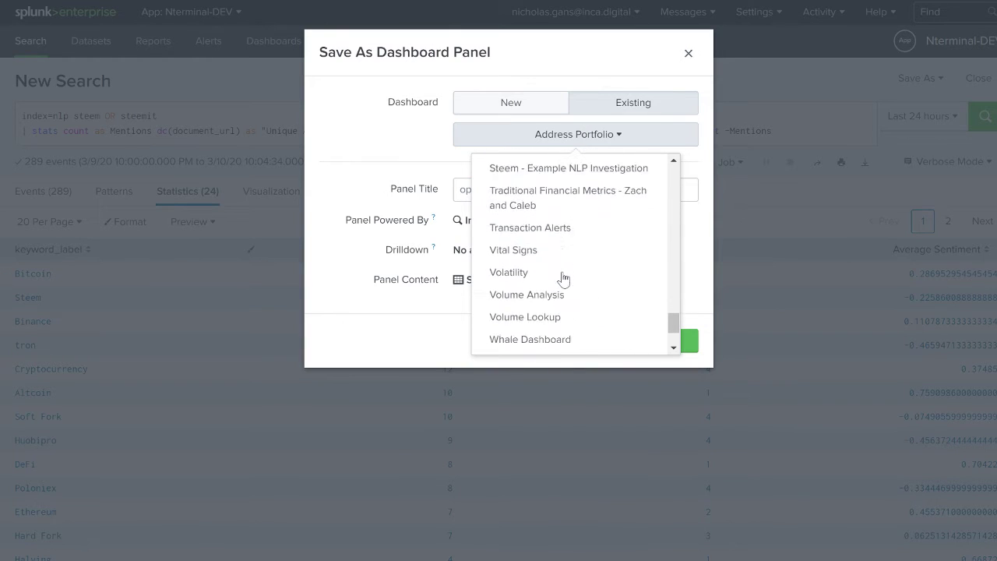
scroll(563, 278, down, 3)
click(558, 307)
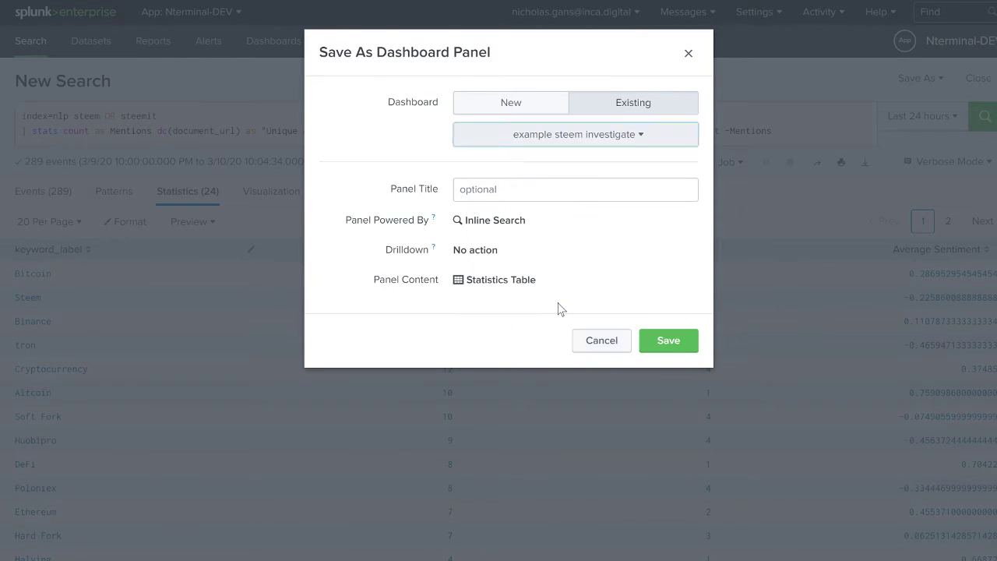
click(658, 349)
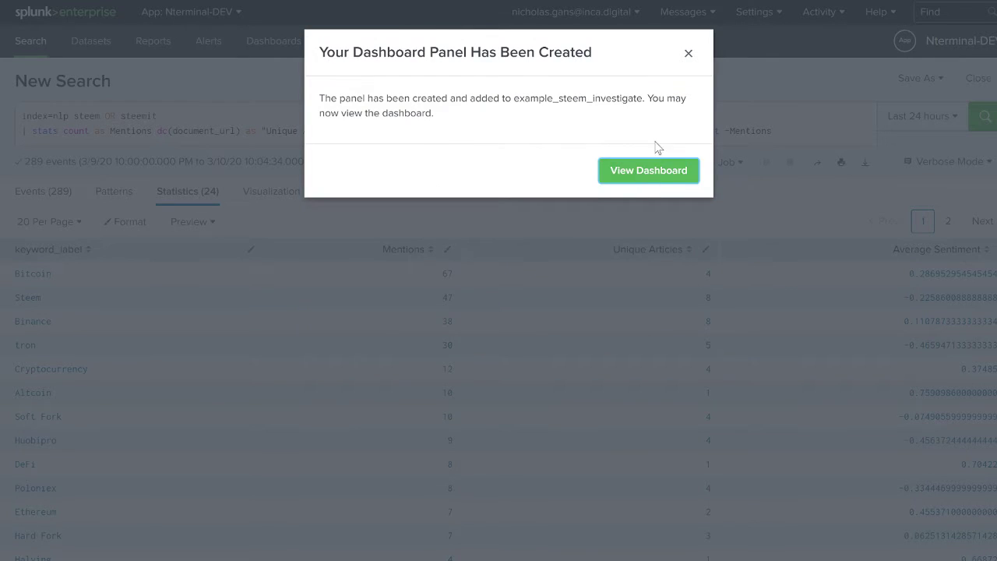
key(Return)
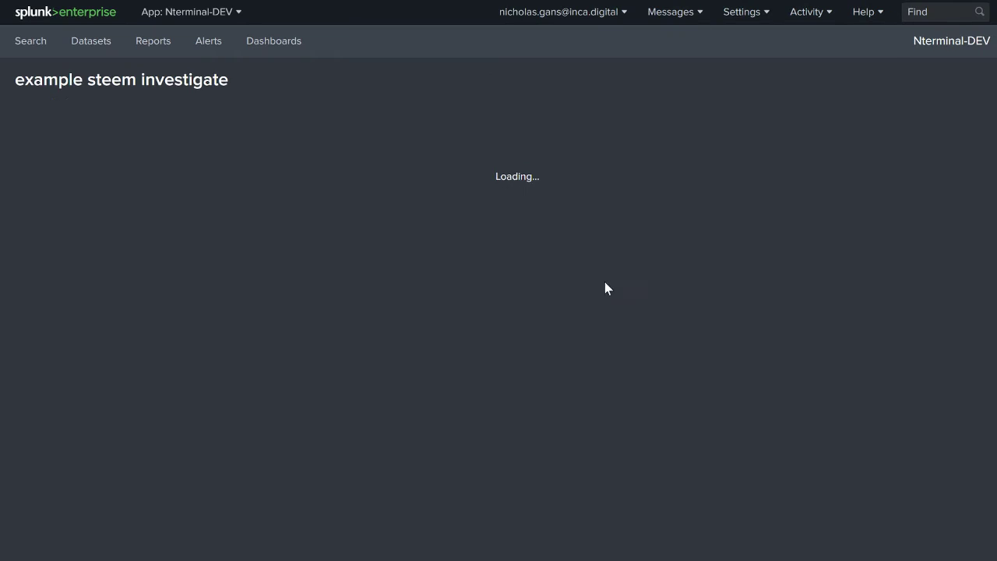
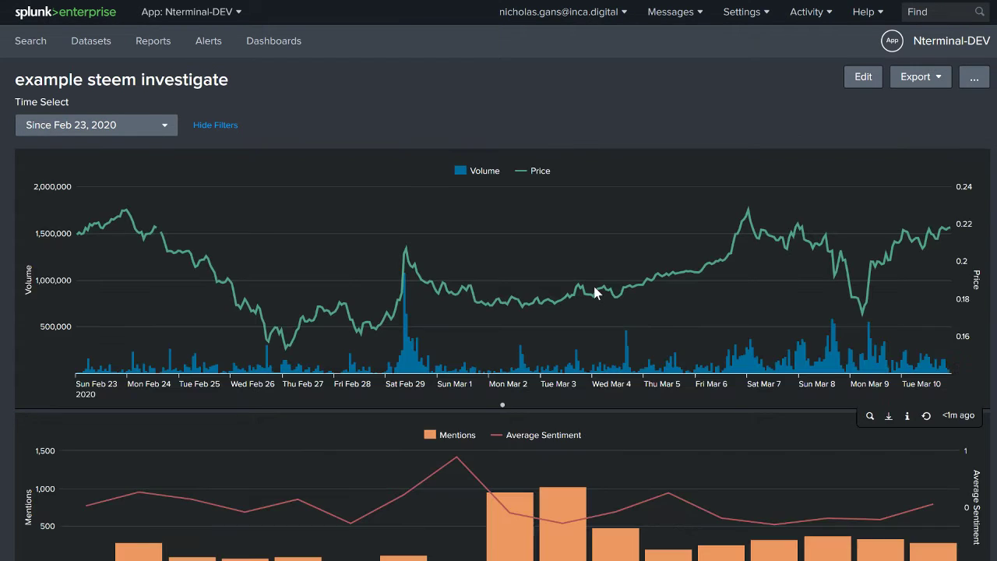
Edit the dashboard so the keyword_label table's search takes its time range from Shared Time Picker (time).
scroll(576, 296, down, 12)
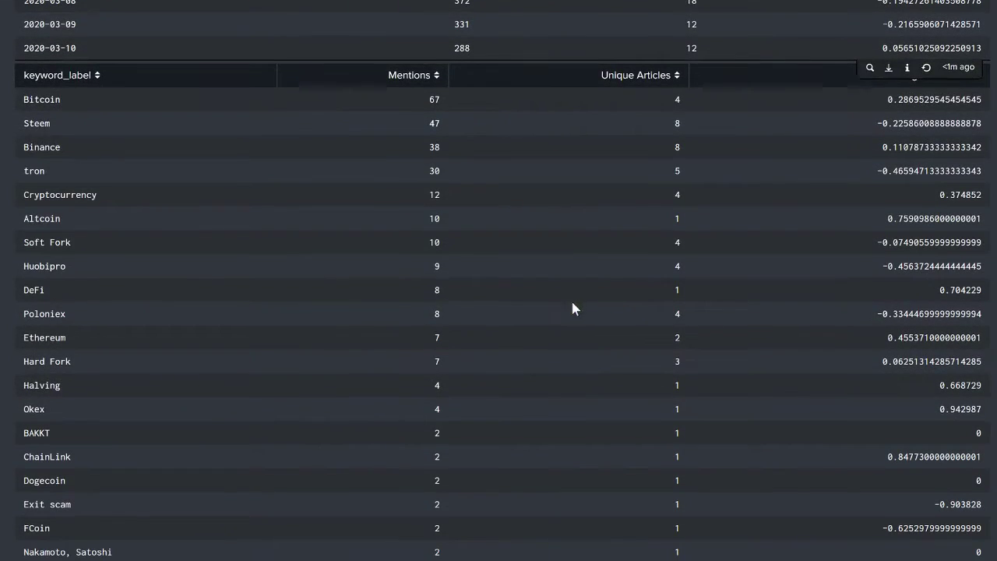
scroll(537, 315, up, 6)
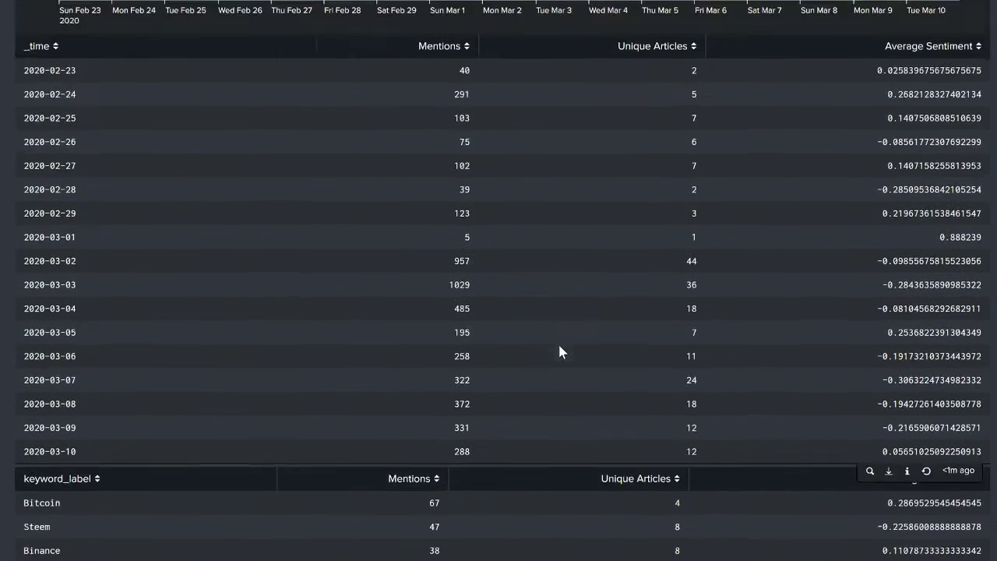
scroll(584, 396, up, 10)
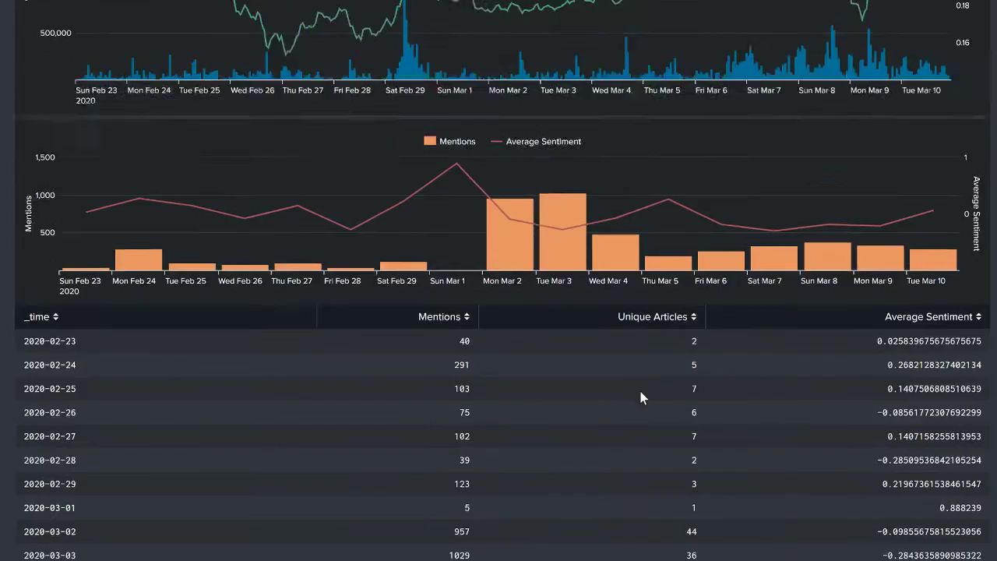
click(863, 78)
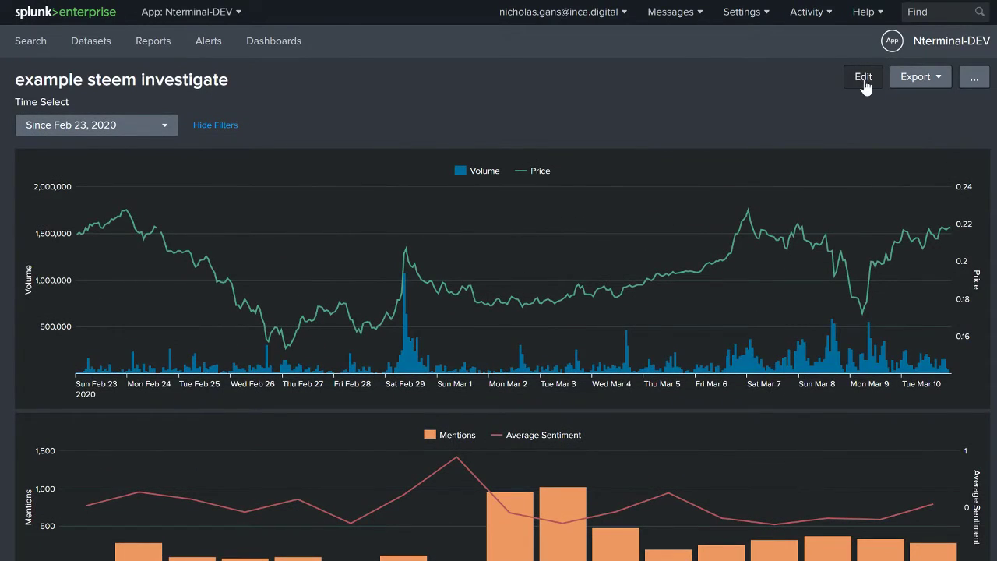
scroll(590, 36, down, 5)
scroll(590, 185, down, 12)
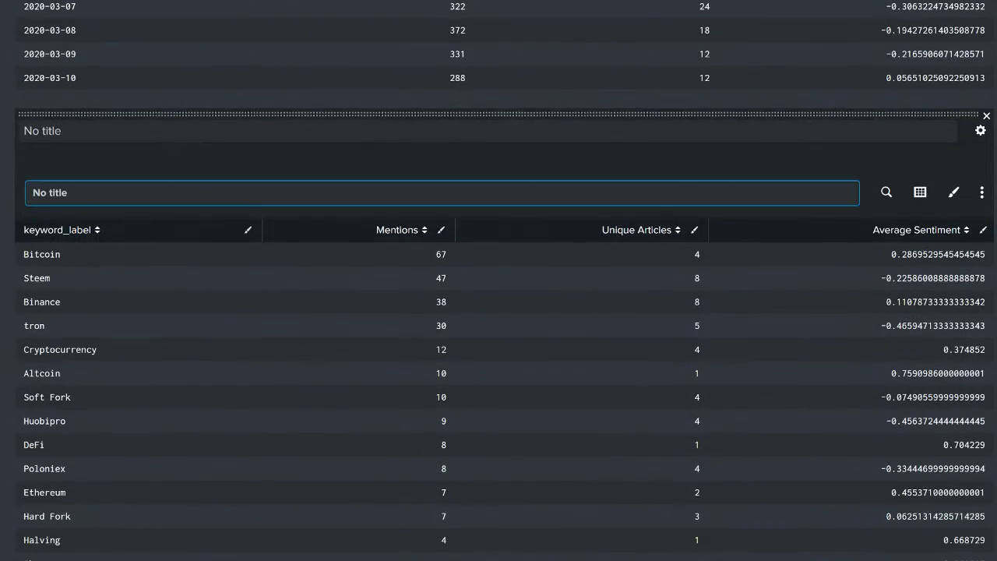
click(886, 193)
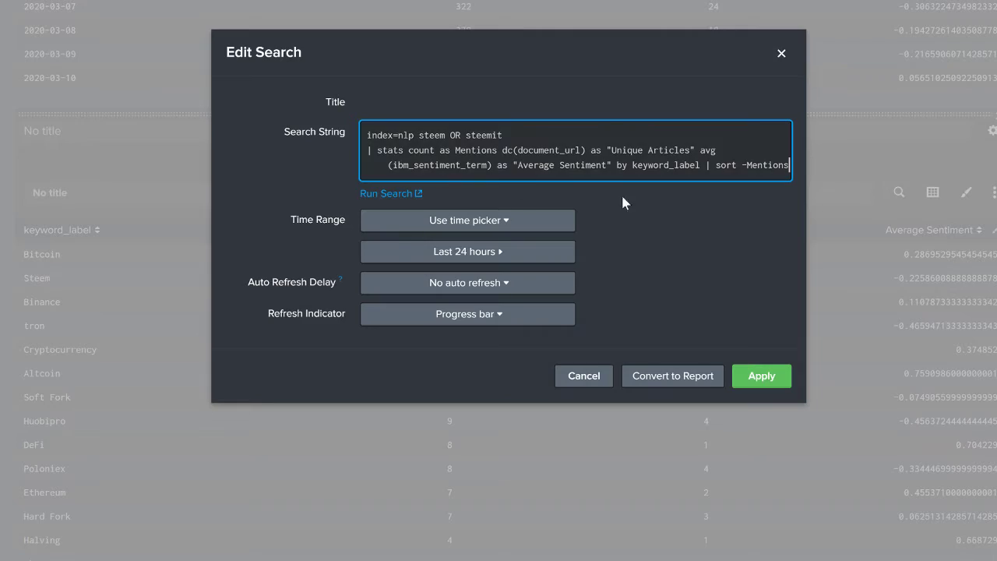
key(ctrl+a)
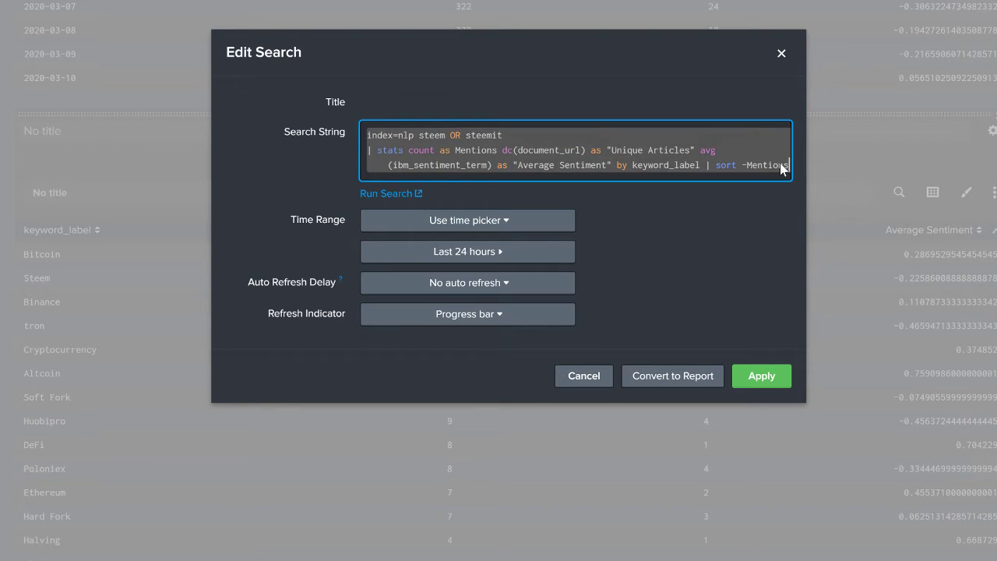
click(472, 220)
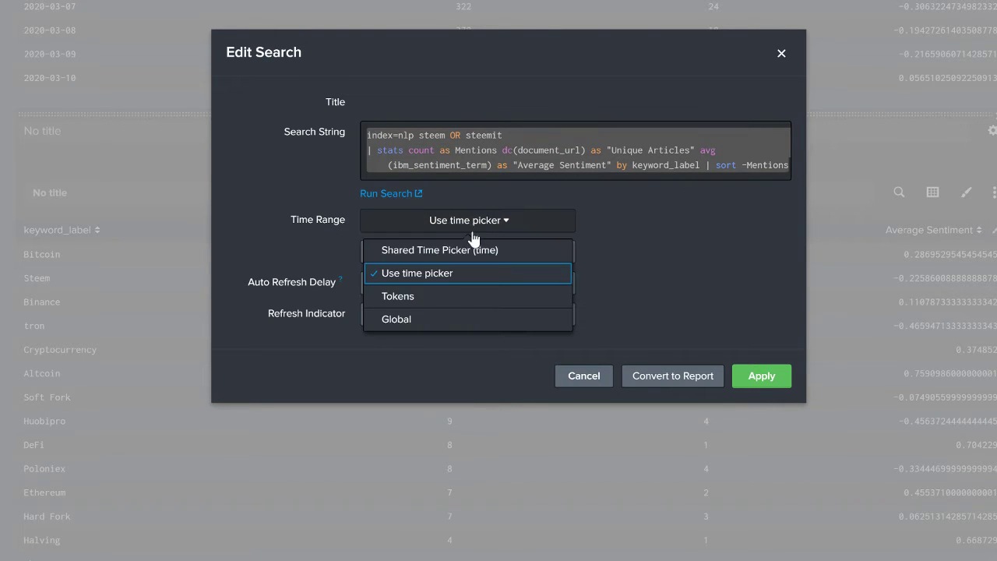
click(474, 254)
click(771, 372)
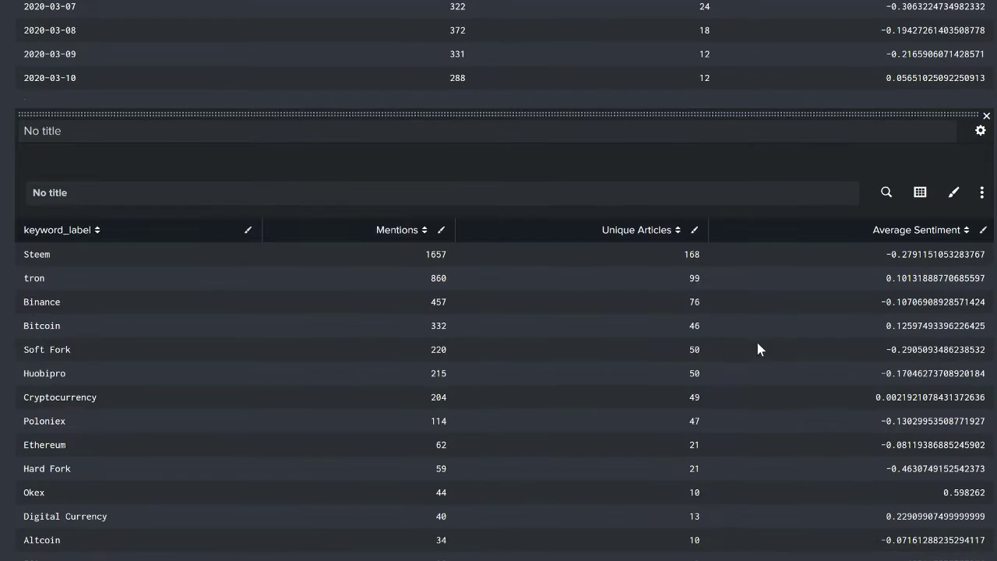
Start a new pie chart panel and give it the same search string as the keyword_label table.
scroll(764, 347, up, 15)
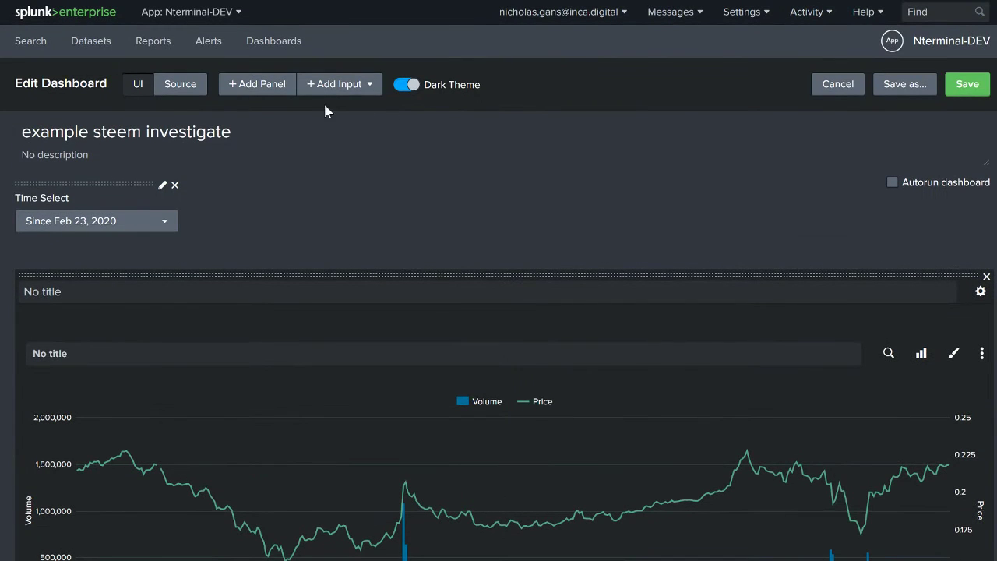
click(280, 89)
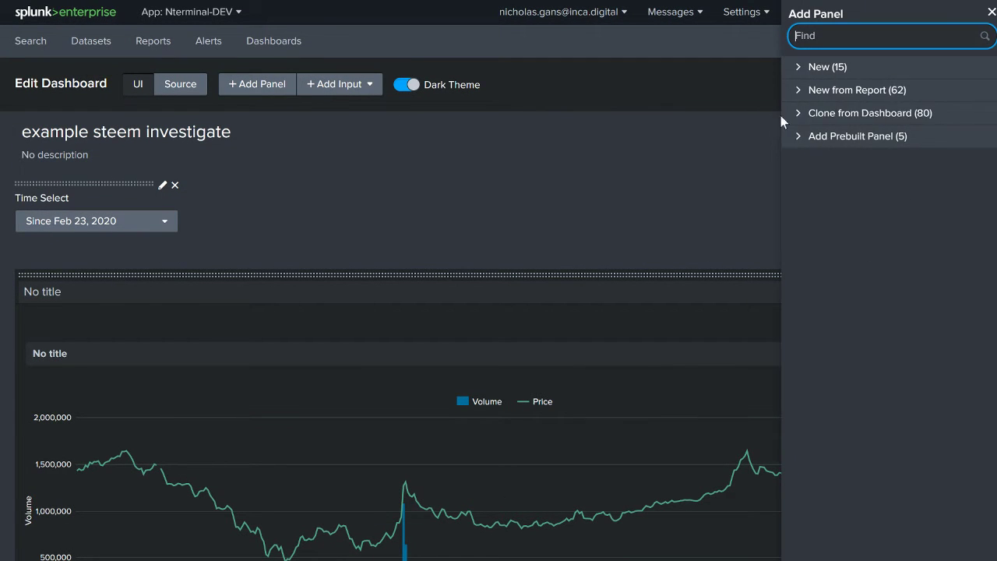
click(827, 67)
click(834, 222)
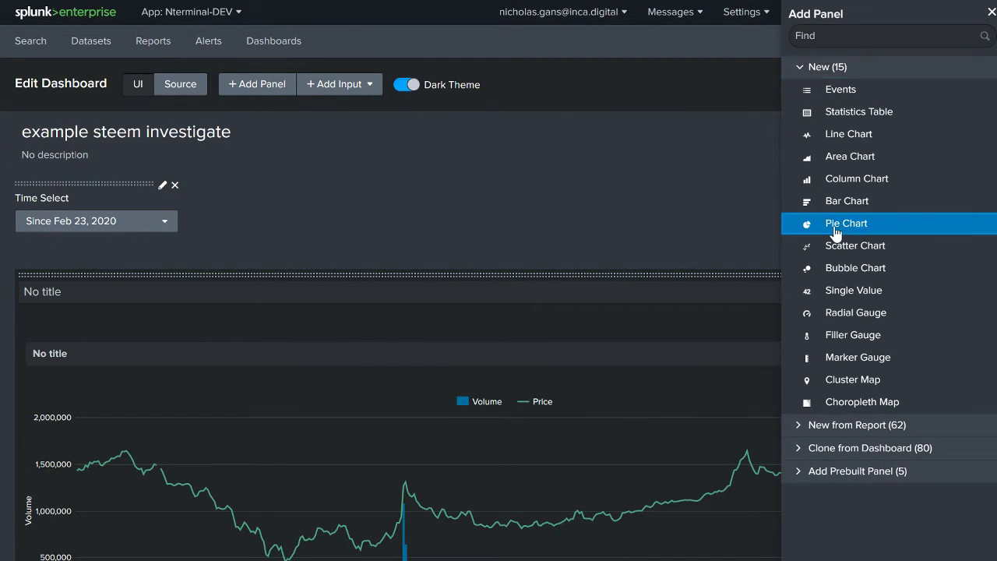
text(index=nlp steem OR steemit | stats count as Mentions dc(document_url) as "Unique Articles" avg(ibm_sentiment_term) as "Average Sentiment" by keyword_label | sort -Mentions)
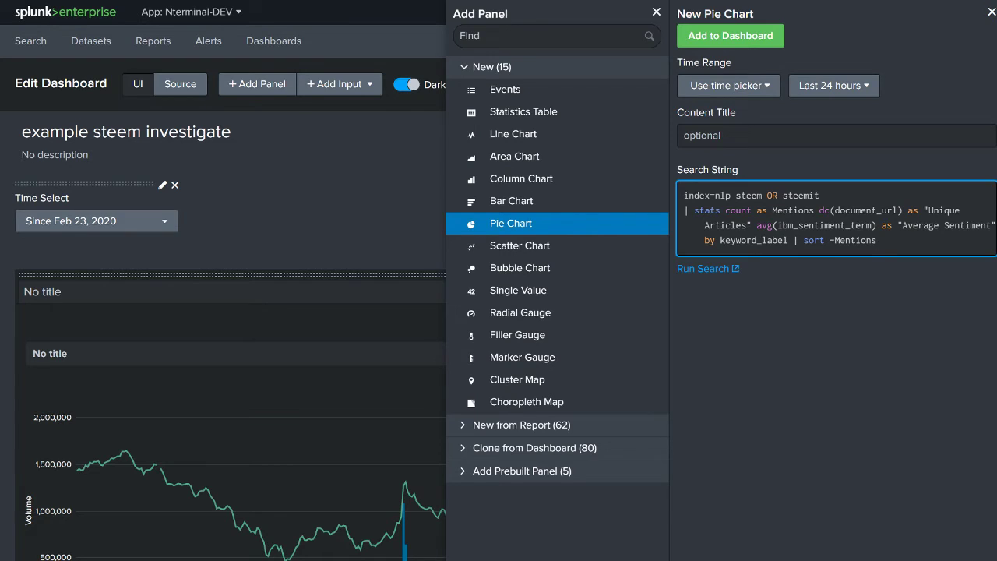
Remove the Unique Articles and Average Sentiment calculations from the pie chart's search, keeping the Mentions count by keyword_label.
drag(819, 210, 992, 225)
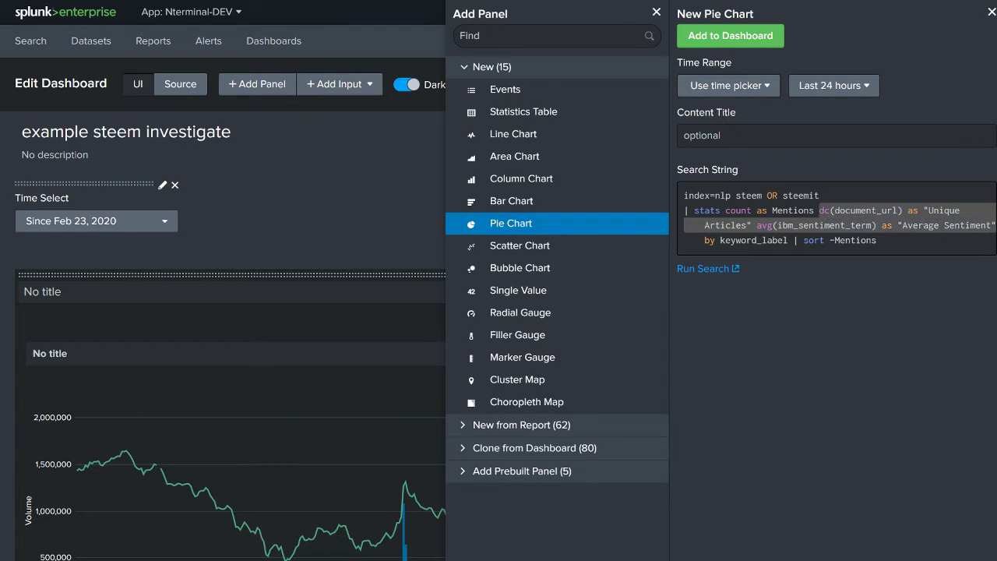
key(BackSpace)
key(BackSpace)
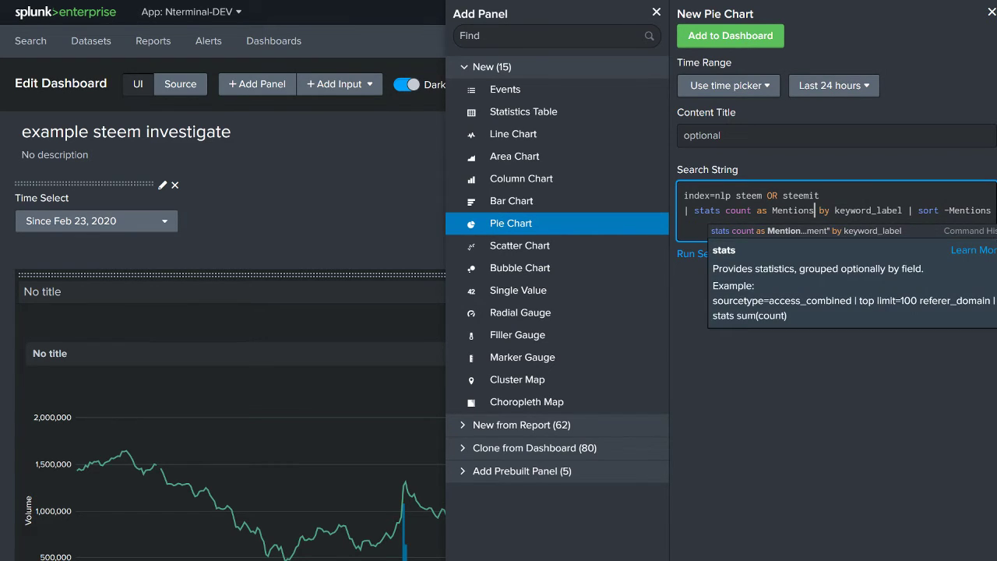
click(881, 210)
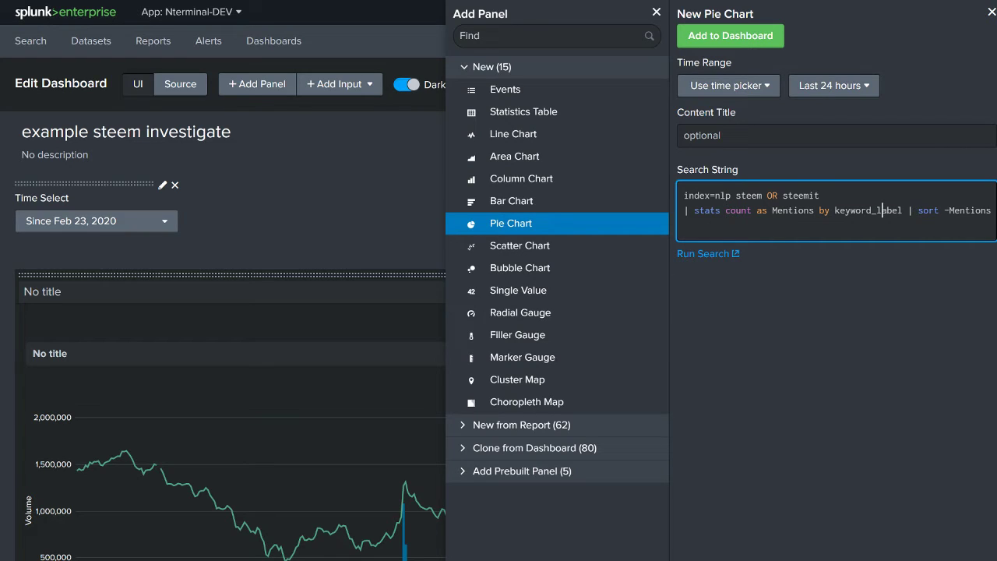
Set the pie chart's time range to Shared Time Picker (time) and add it to the dashboard.
click(693, 88)
click(734, 113)
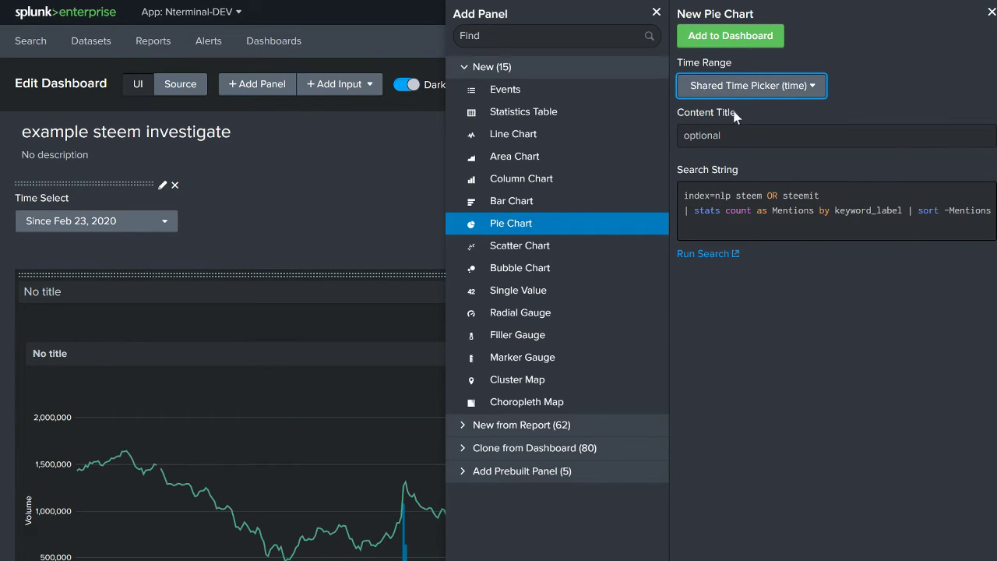
click(718, 39)
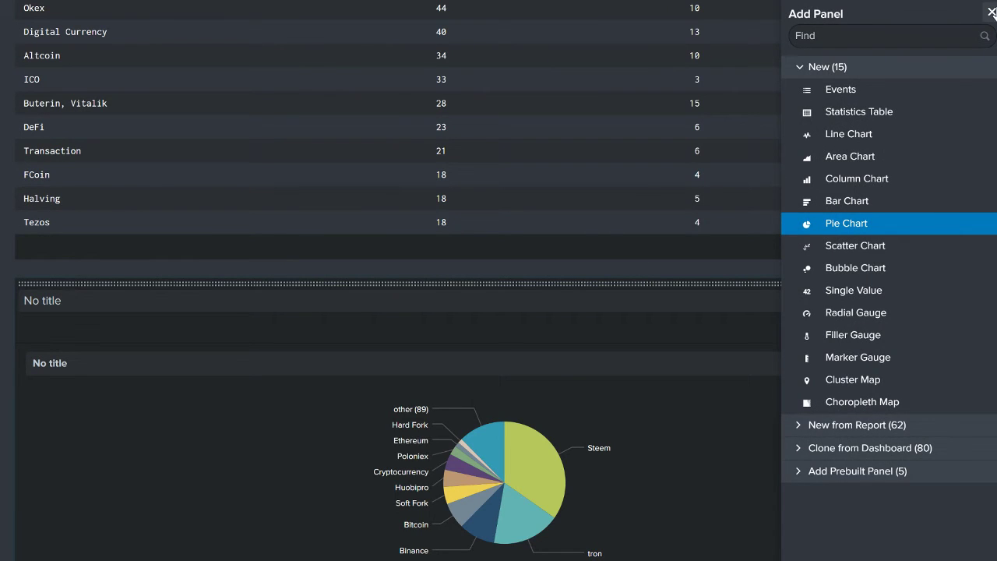
click(989, 11)
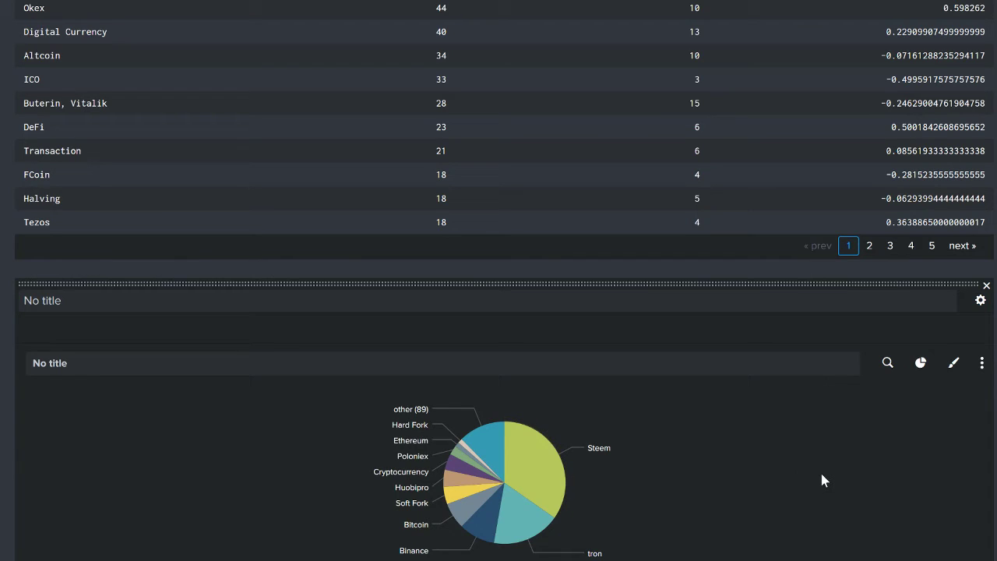
Exclude Steem from the pie chart by adding keyword_label!=Steem to the first line of its search, and apply it.
click(888, 365)
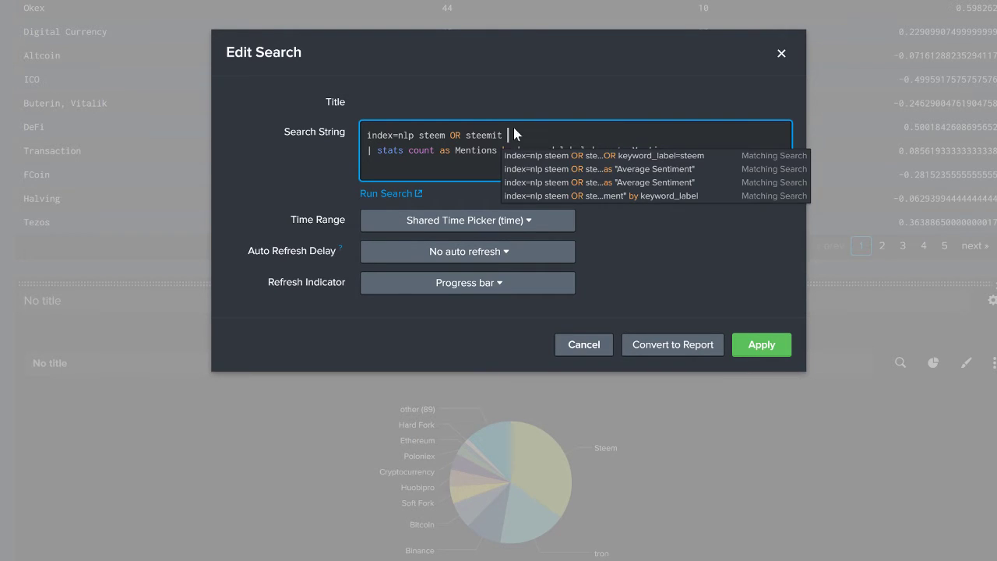
click(488, 135)
double_click(544, 149)
key(ctrl+c)
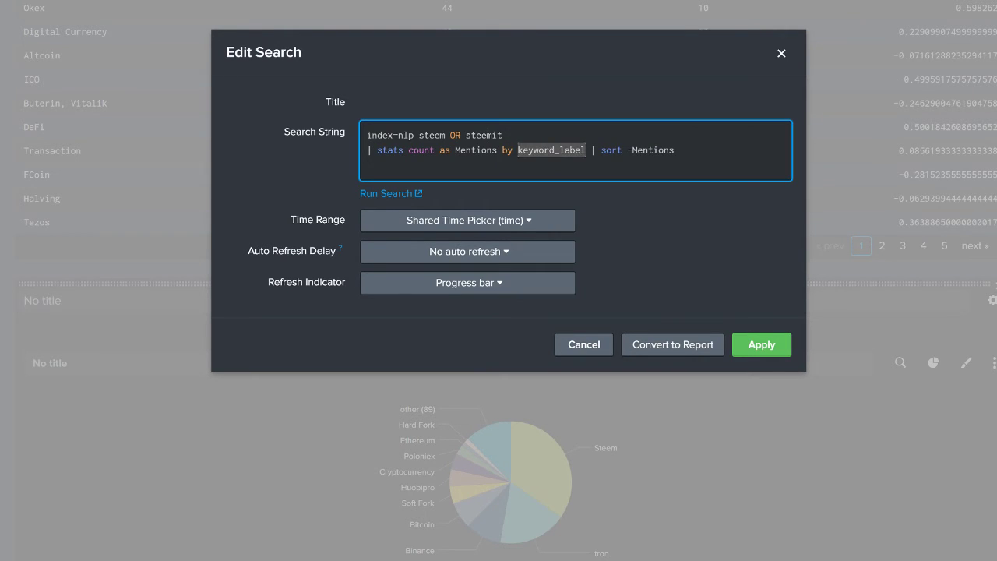
click(507, 135)
key(ctrl+v)
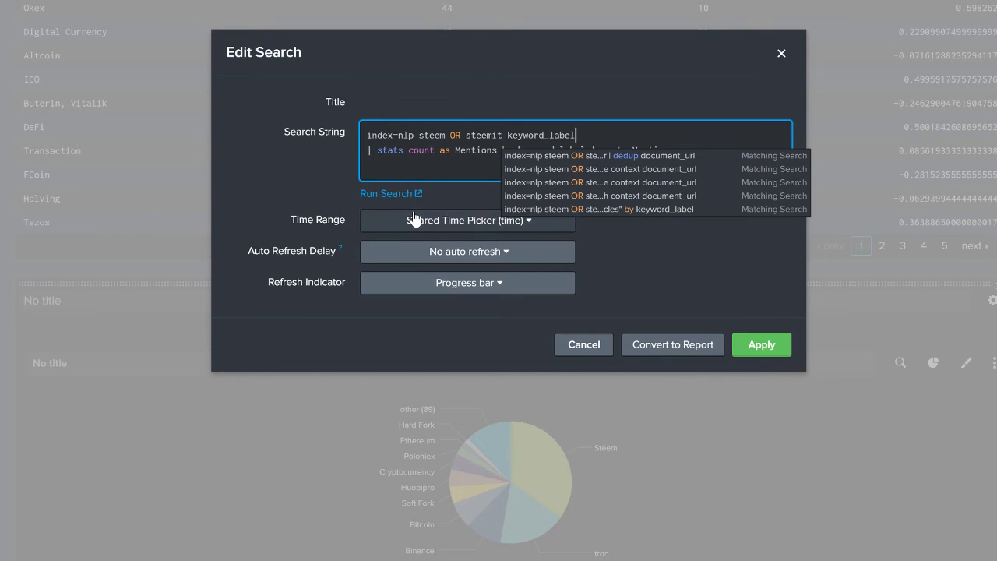
text(!)
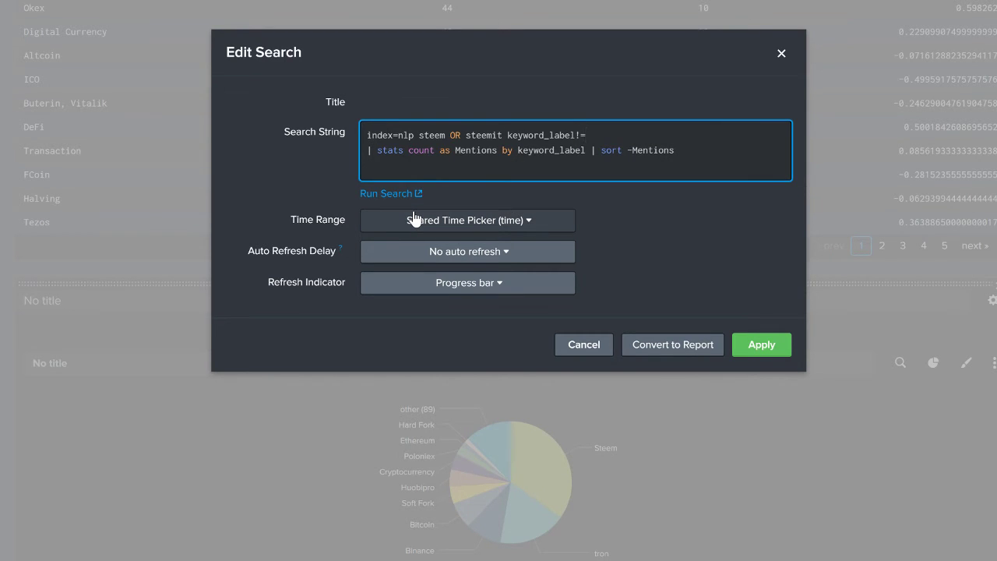
text(=Steem)
click(736, 344)
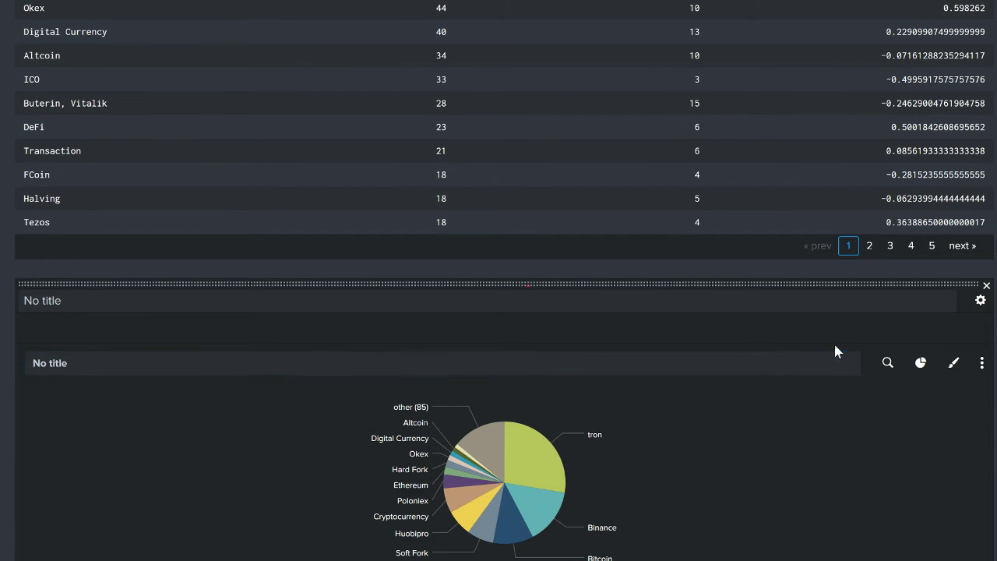
Exclude Steem from the keyword_label table by adding keyword_label!=Steem to the first line of its search, and apply it.
scroll(834, 342, up, 4)
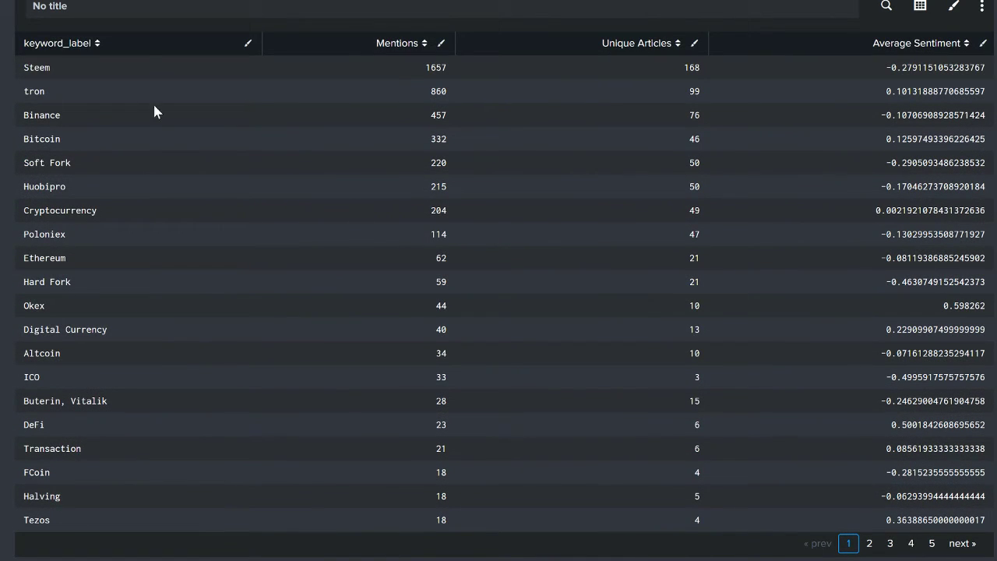
scroll(622, 130, up, 1)
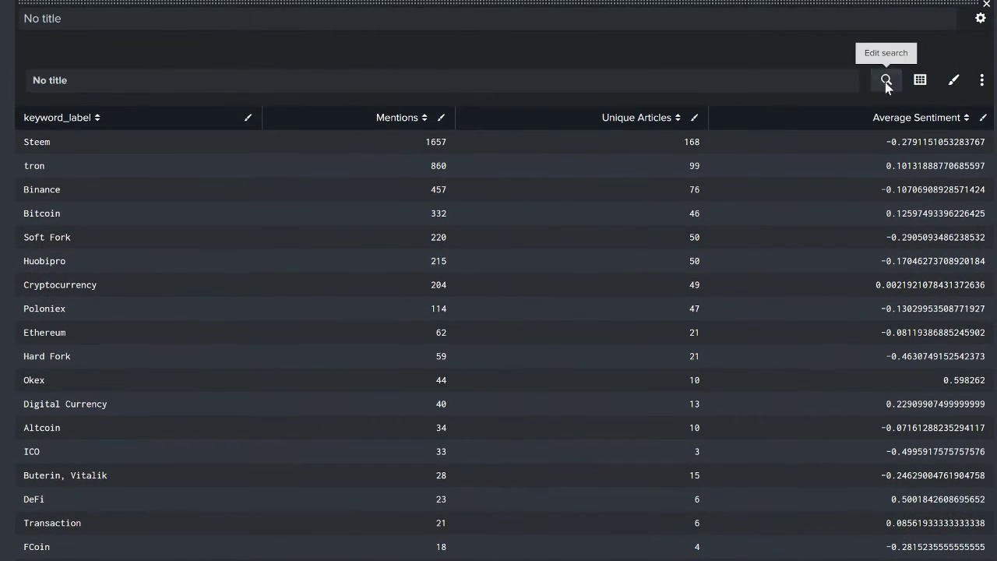
click(886, 79)
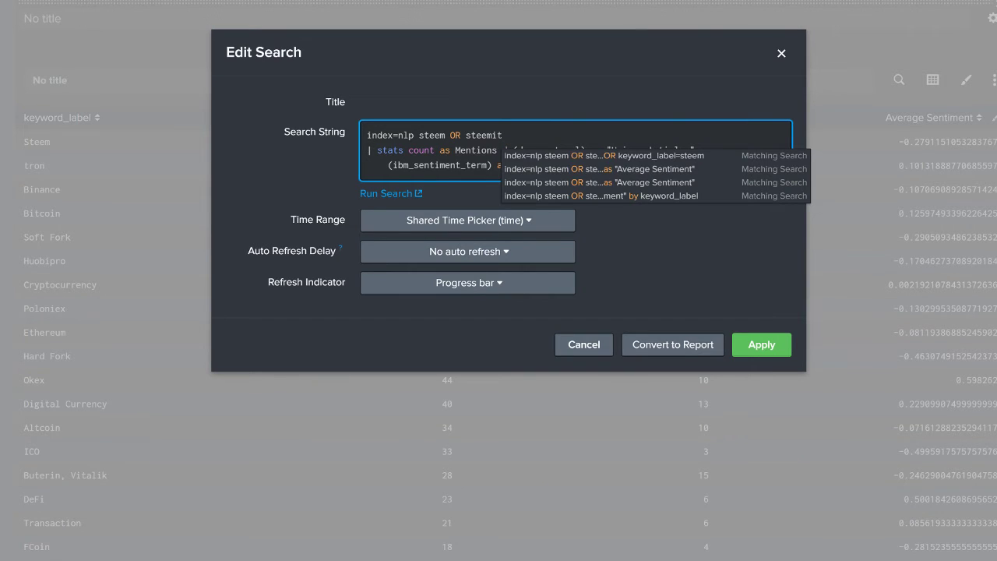
text(keyword_label~)
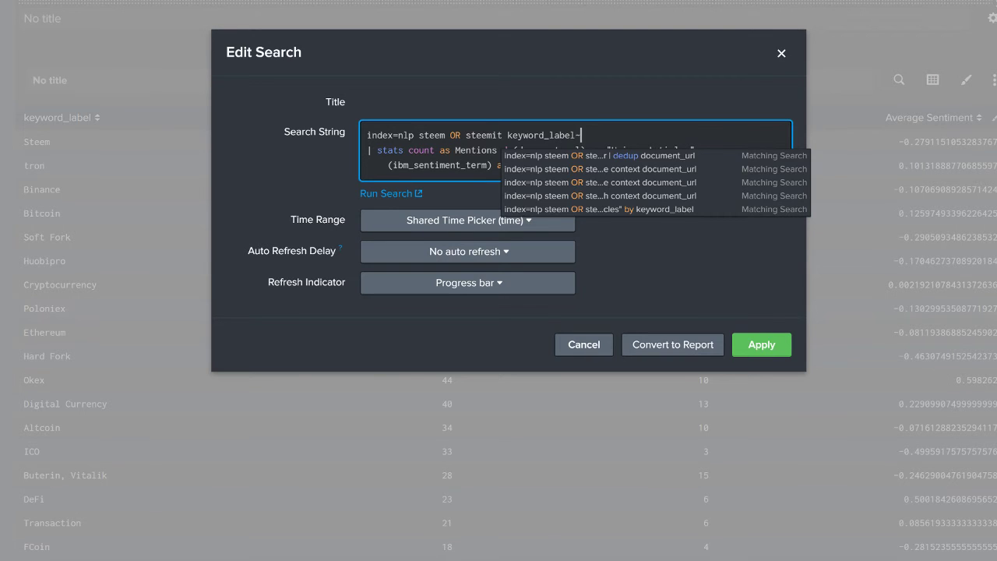
key(BackSpace)
key(Escape)
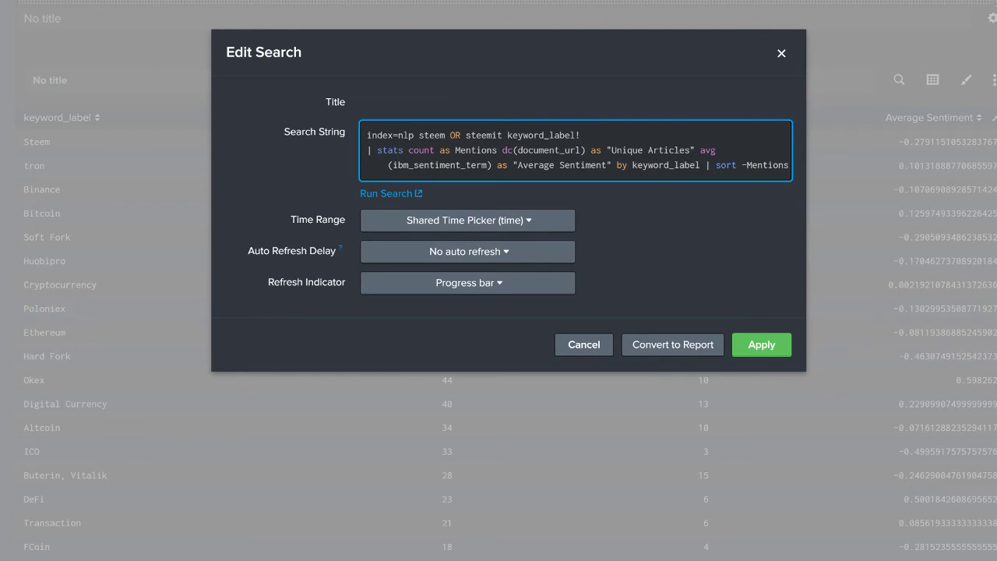
text(=Steem)
click(762, 345)
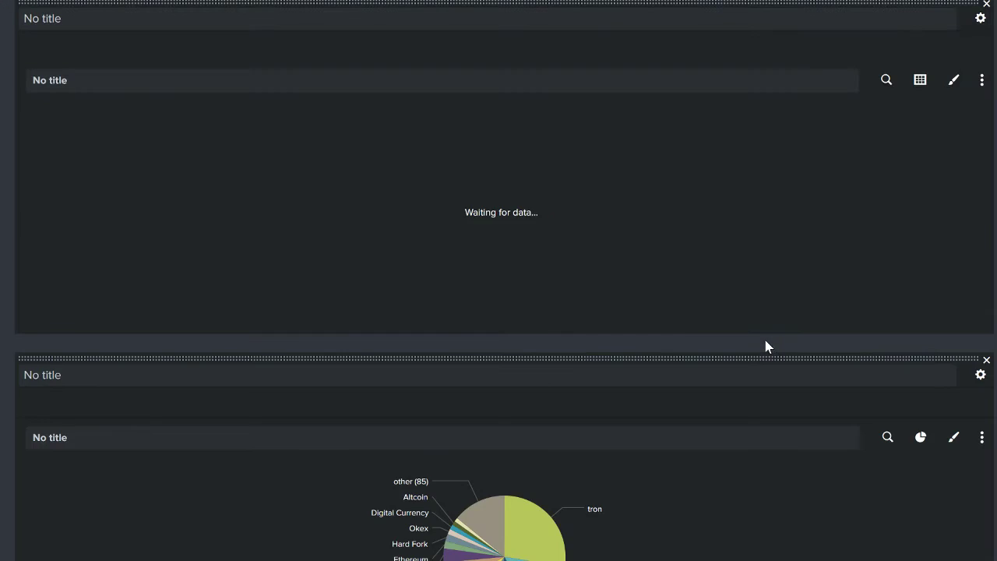
Move the pie chart panel directly above the keyword_label table panel.
scroll(590, 238, down, 5)
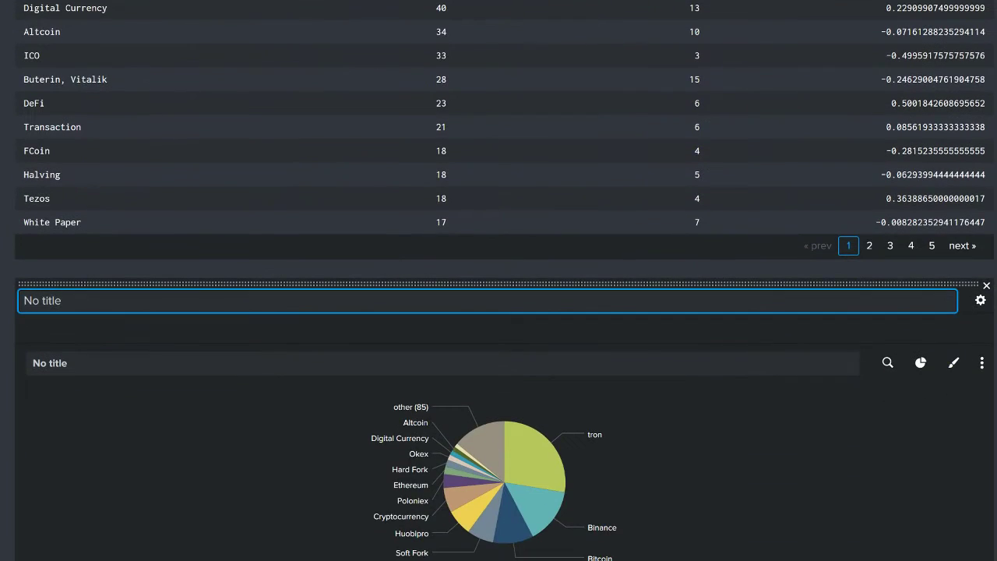
drag(465, 284, 512, 121)
scroll(664, 321, down, 1)
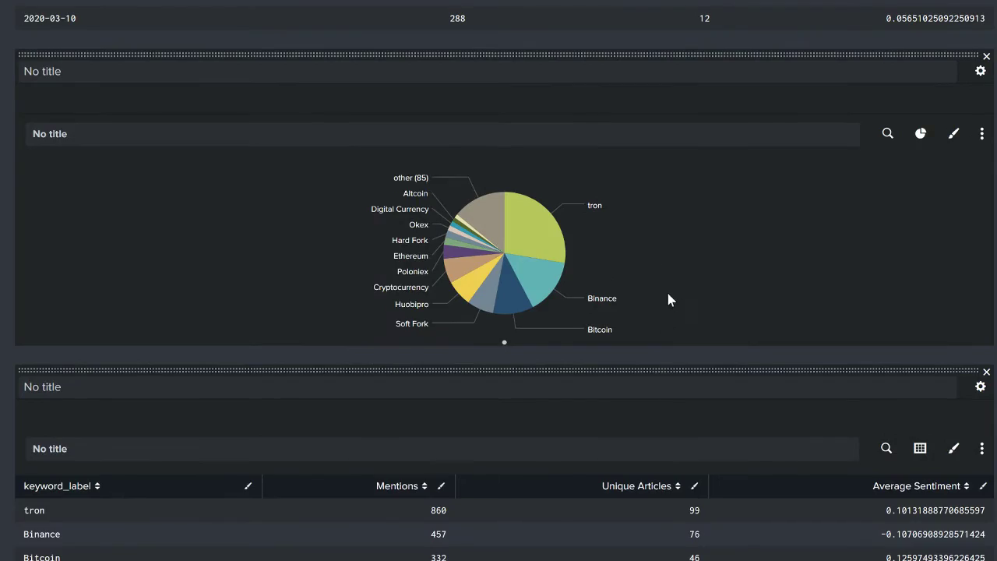
In the dashboard source, delete the panel and row tags between the pie chart and keyword_label table so both share one panel.
scroll(668, 298, up, 15)
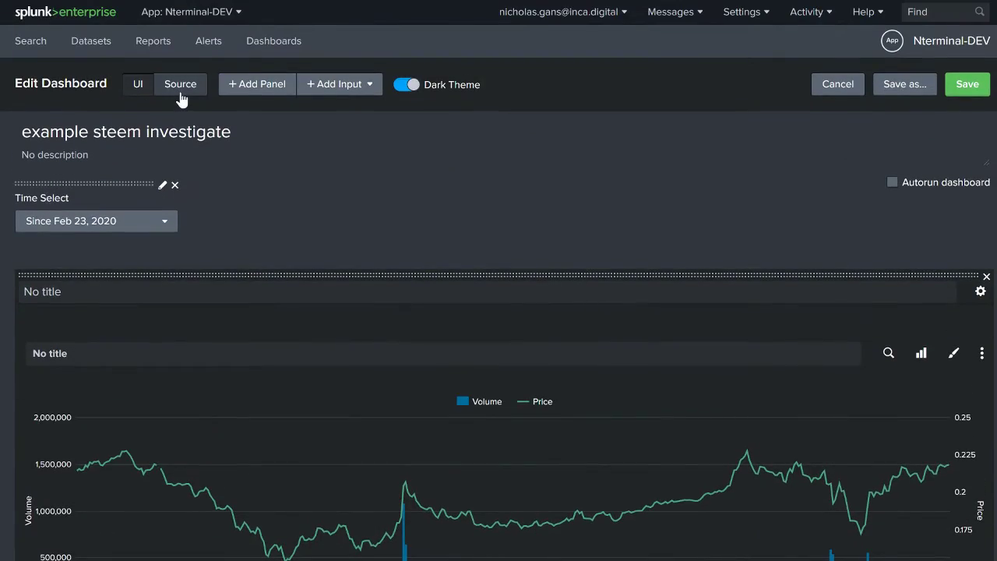
click(180, 91)
scroll(499, 351, down, 12)
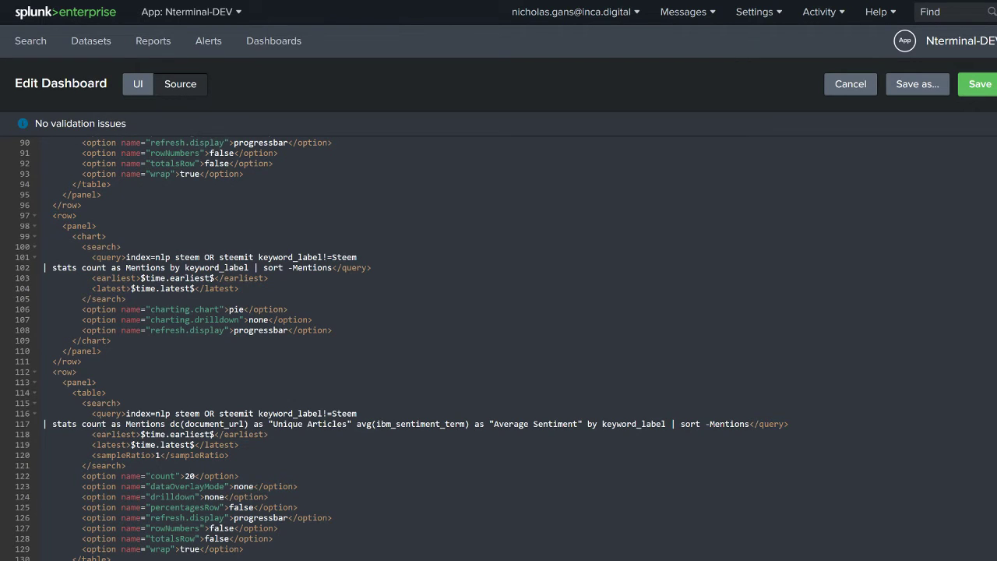
drag(97, 381, 43, 351)
key(Delete)
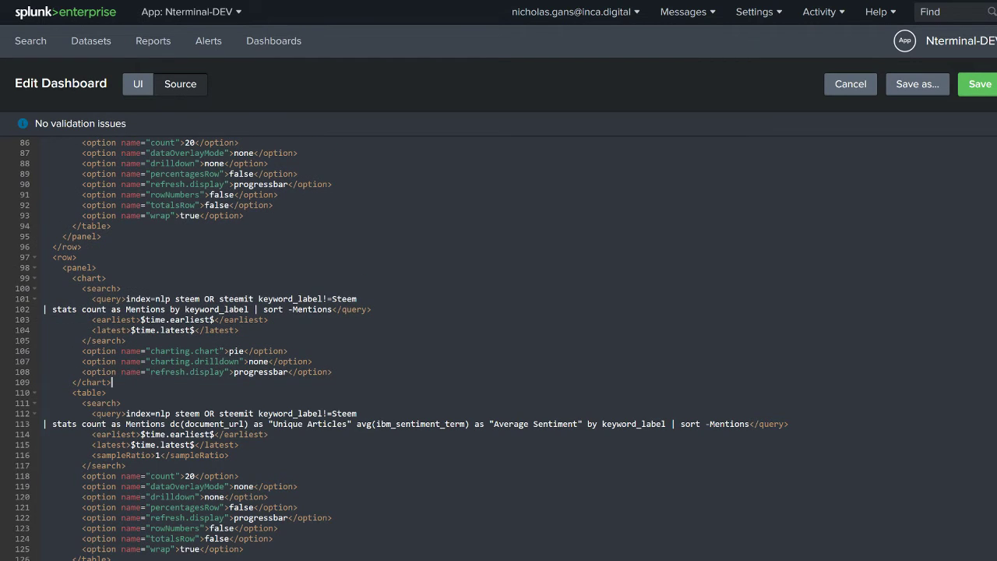
click(140, 84)
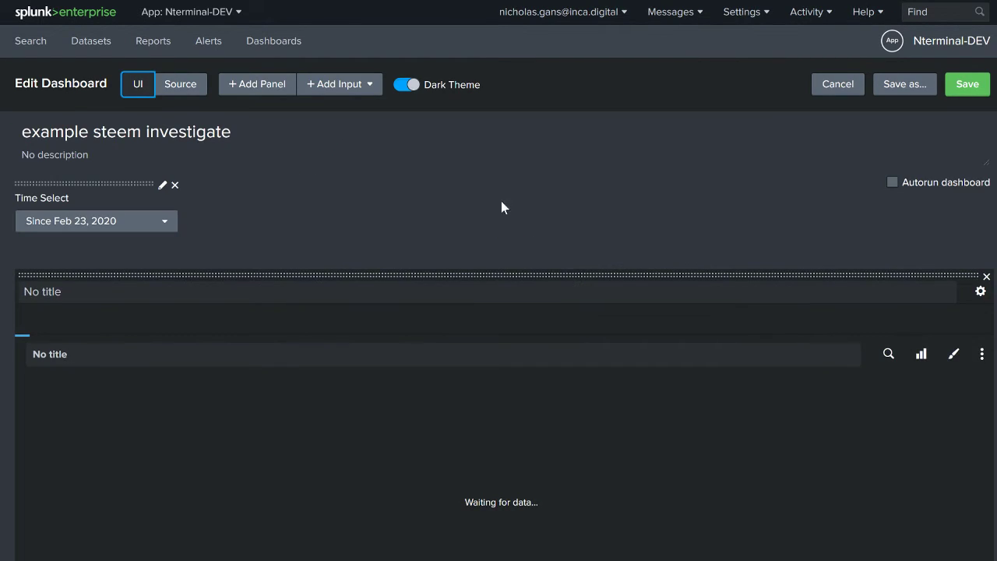
Move the combined pie chart and keyword_label panel into the same row as the Mentions and Average Sentiment panel, to its right.
scroll(498, 199, down, 15)
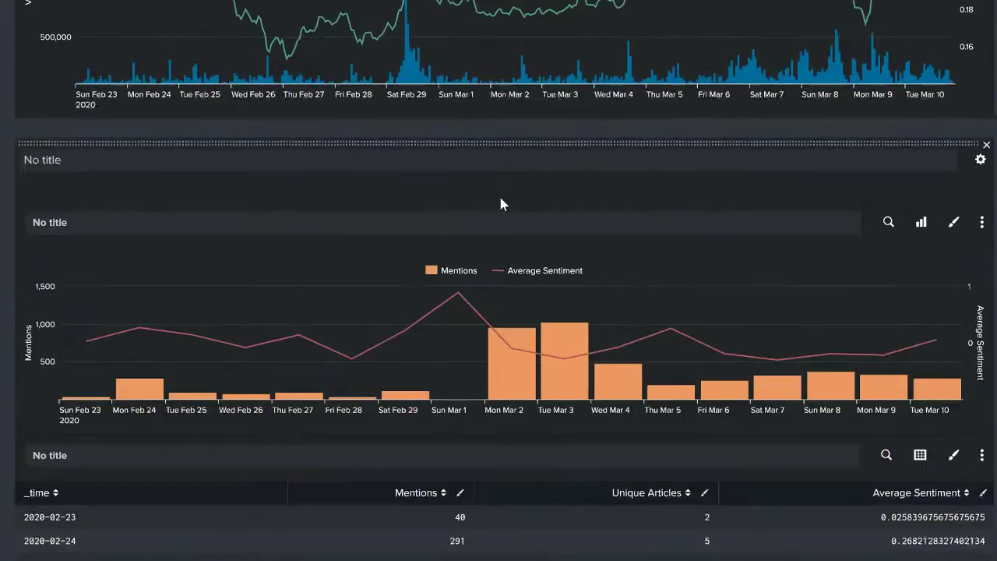
scroll(501, 202, down, 4)
scroll(500, 203, up, 1)
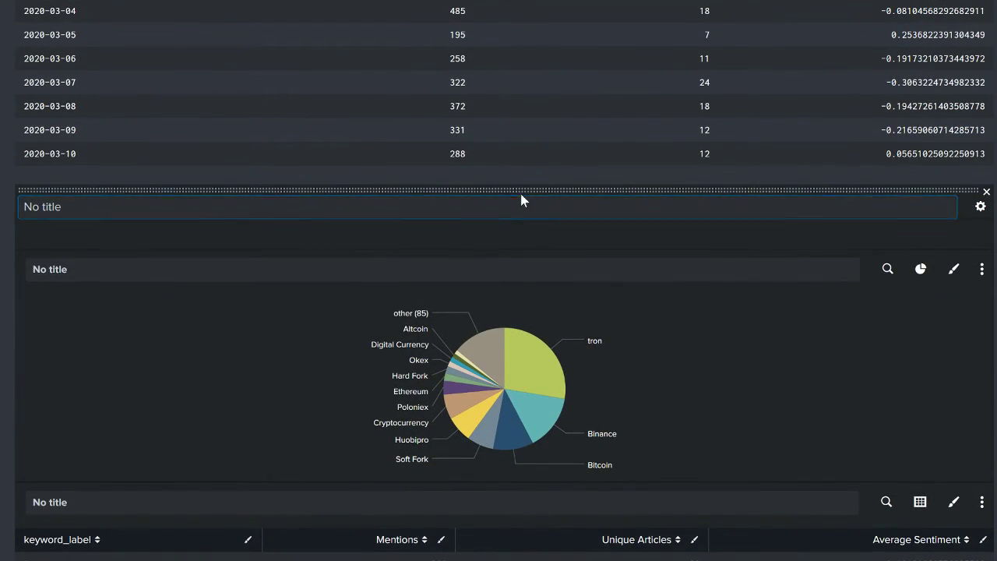
drag(521, 192, 537, 193)
drag(552, 188, 667, 102)
scroll(623, 247, up, 5)
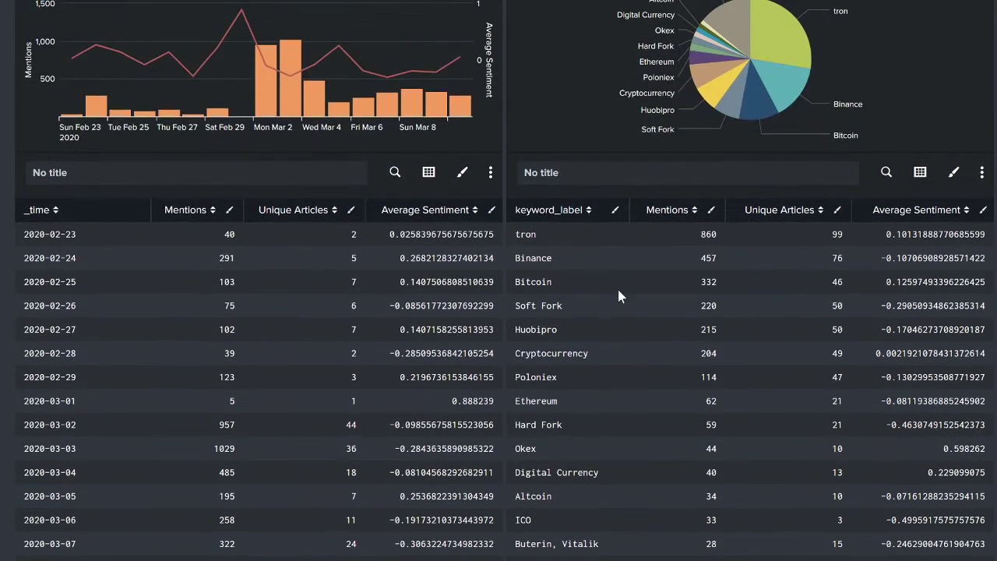
Set the _time table to show 10 rows per page.
click(463, 325)
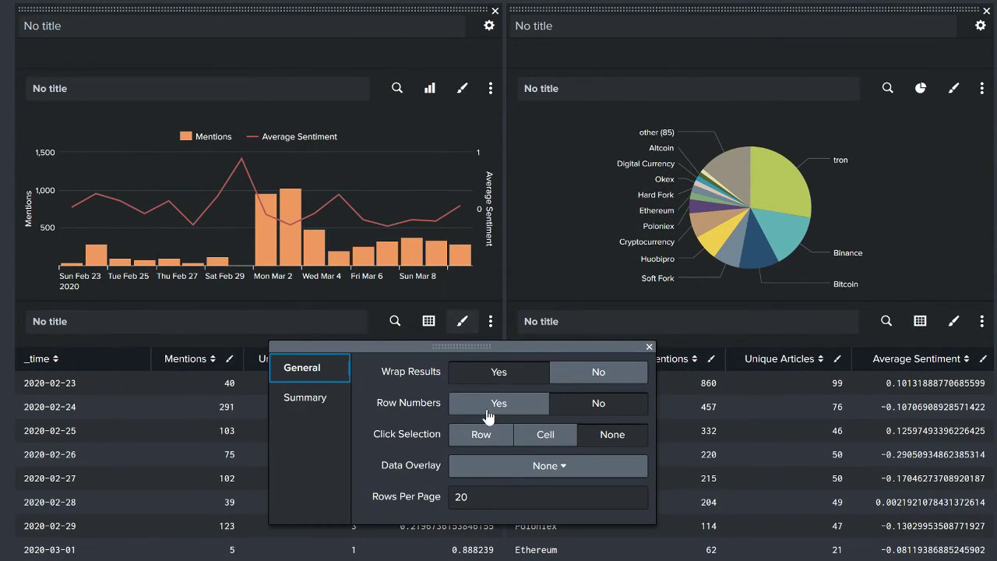
click(404, 499)
text(10)
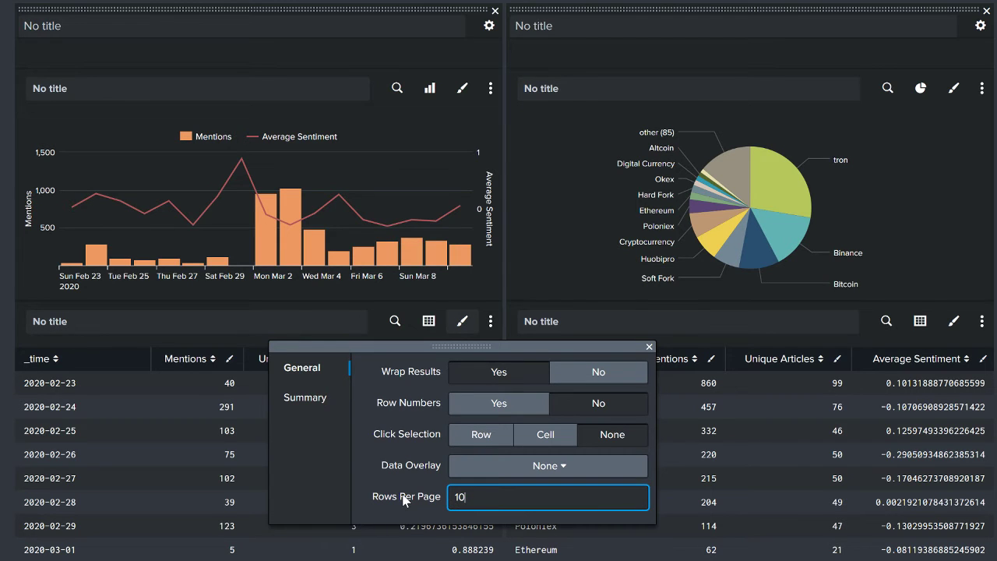
click(649, 347)
Set the keyword_label table to show 10 rows per page.
scroll(652, 352, down, 3)
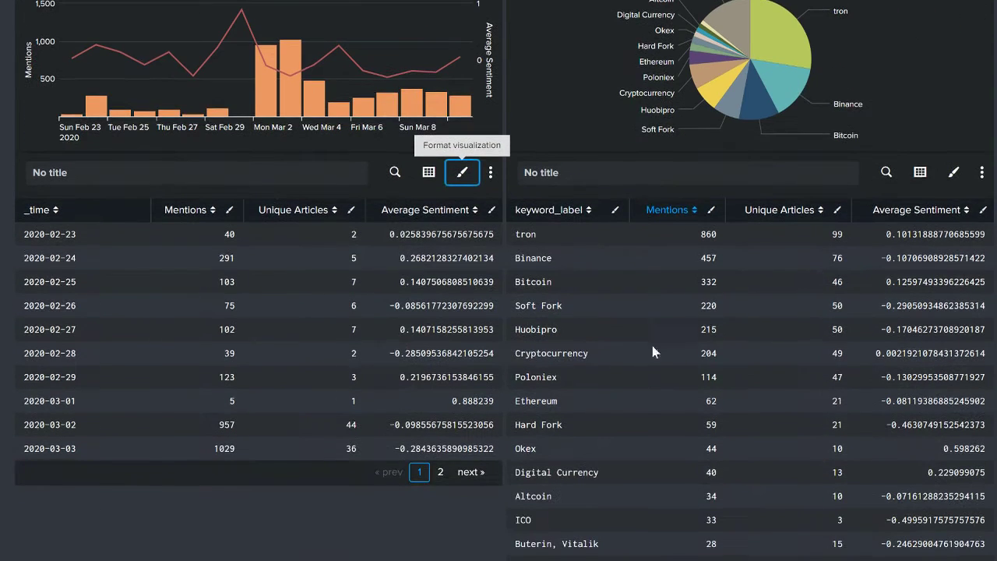
click(982, 174)
click(893, 176)
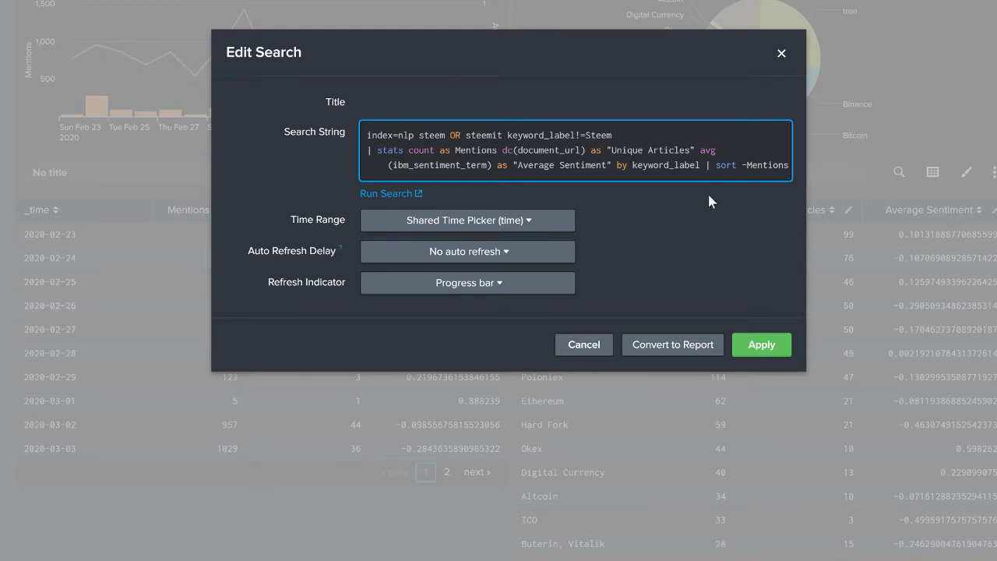
click(842, 51)
click(948, 173)
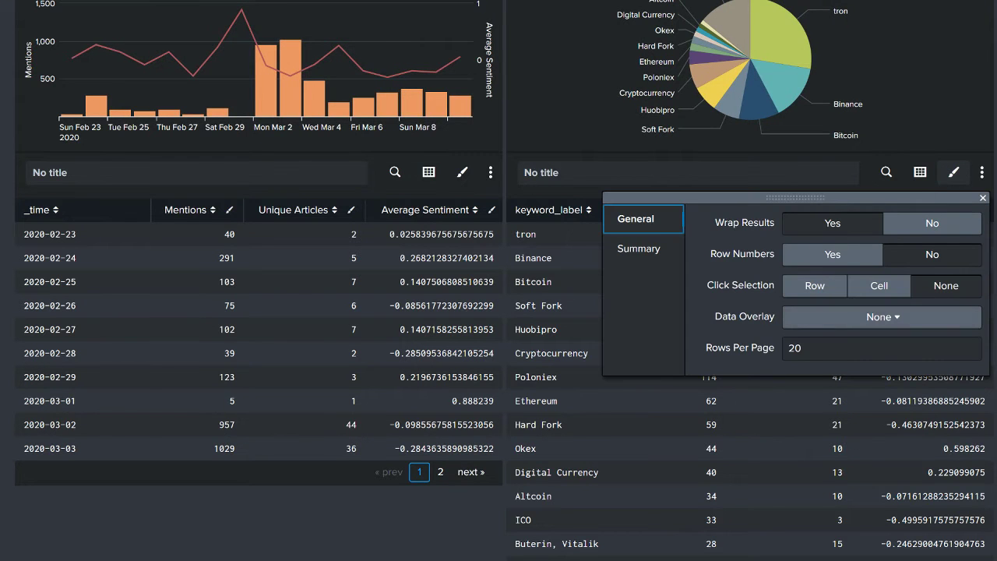
click(745, 349)
text(10)
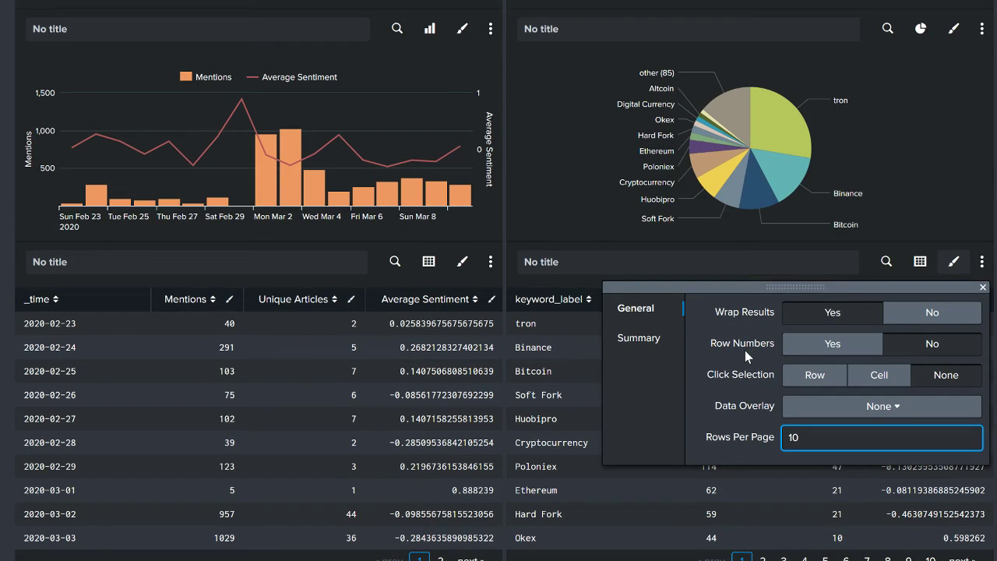
click(982, 288)
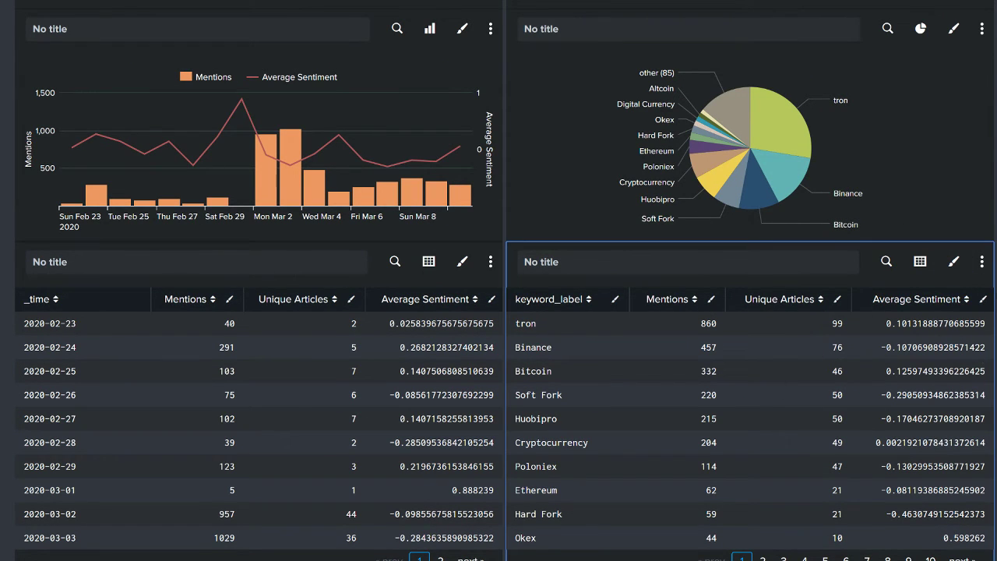
Color the keyword_label table's Average Sentiment column by scale, with muted red for the lowest value and teal green for the highest.
click(983, 299)
click(720, 348)
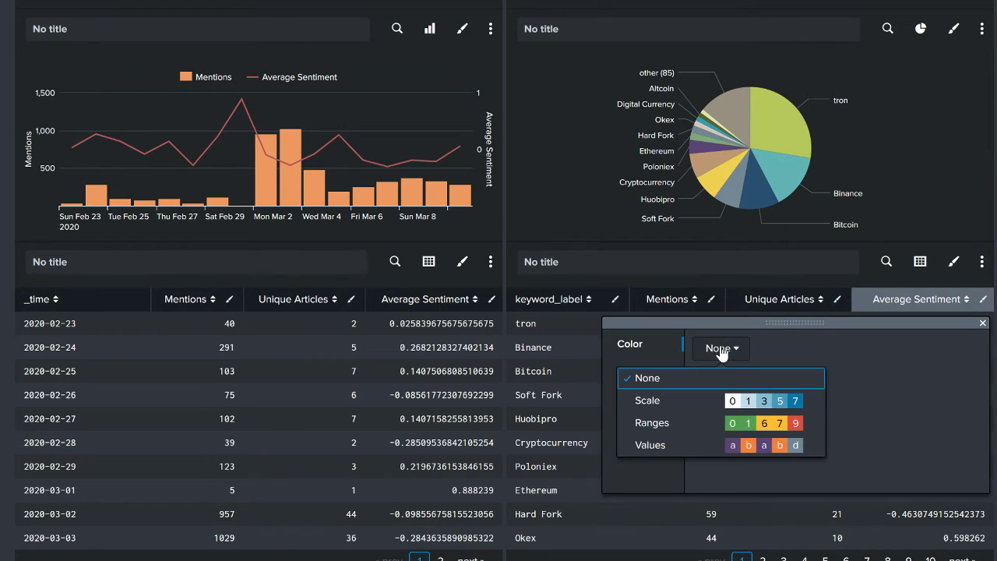
click(699, 402)
click(972, 421)
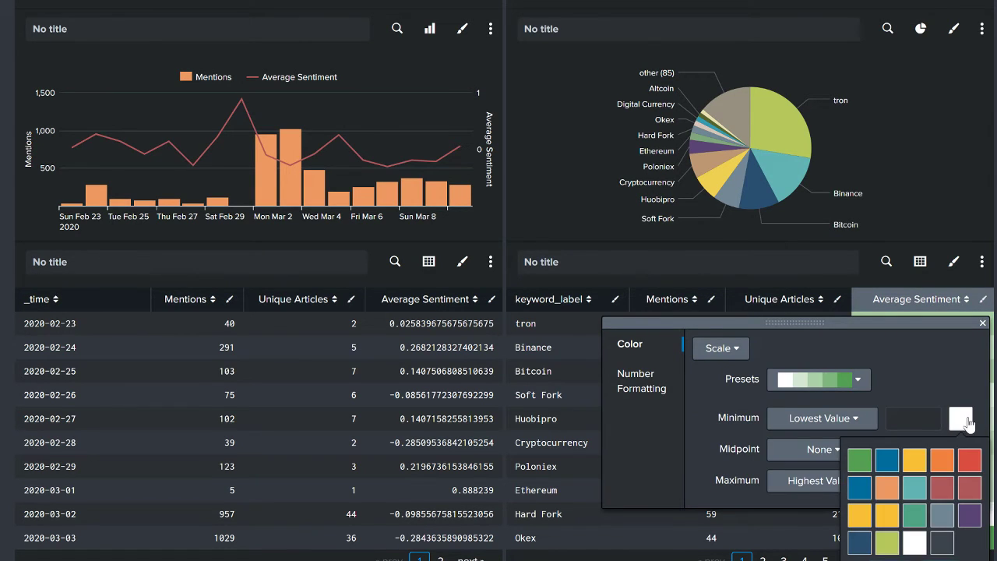
click(940, 491)
click(960, 481)
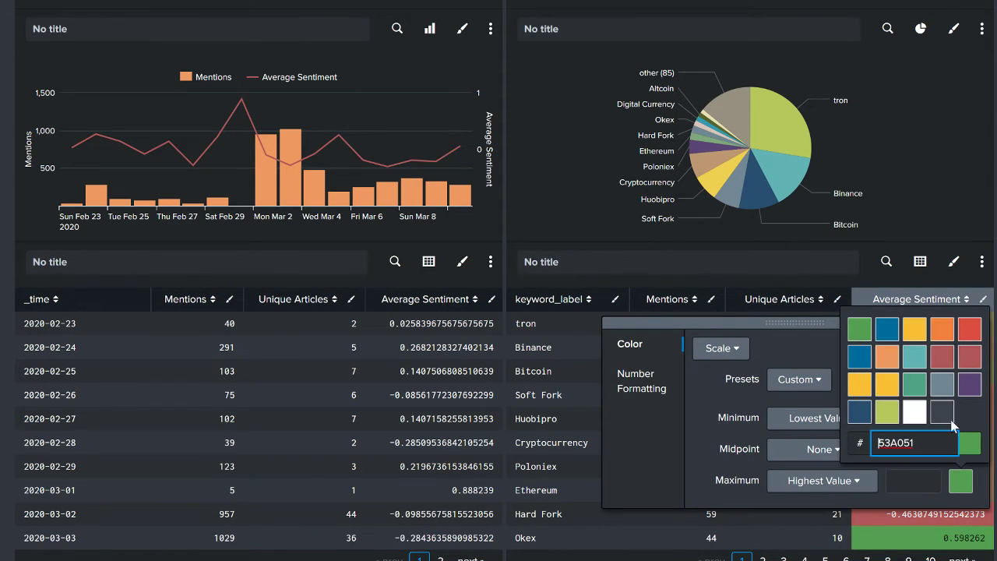
click(915, 387)
Set that keyword_label color scale's midpoint to the 50th percentile in dark gray, and close the column formatting.
click(826, 449)
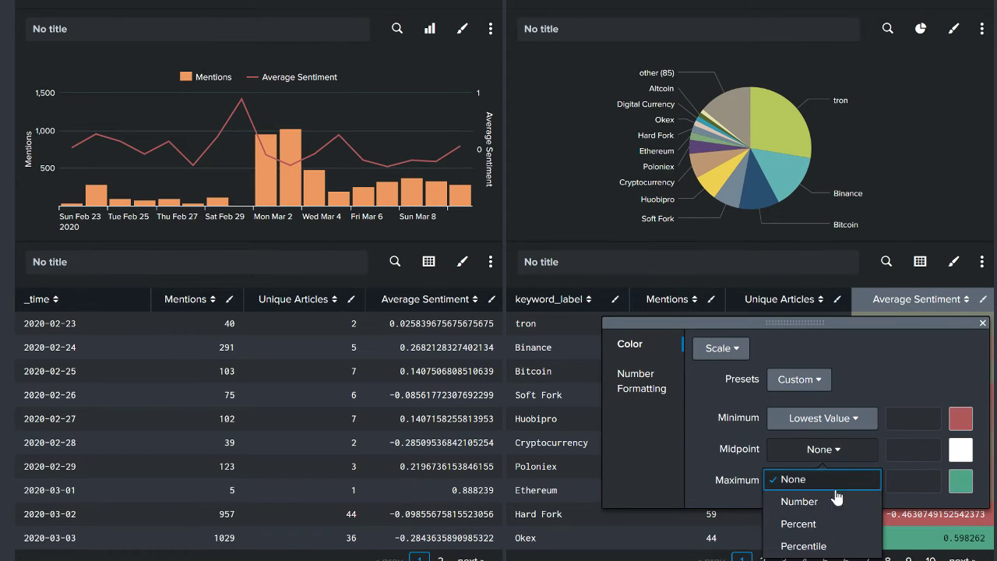
click(804, 546)
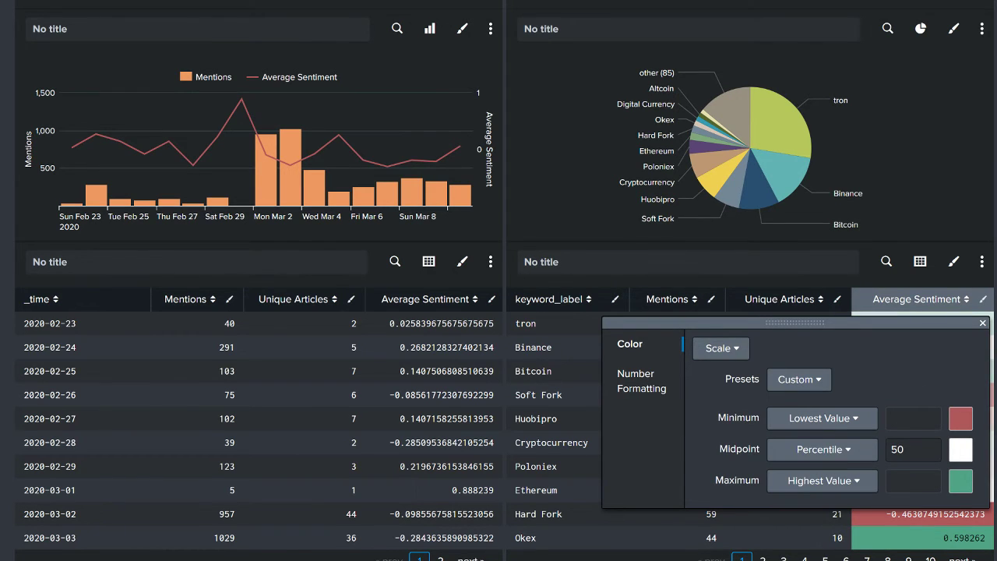
click(966, 451)
click(946, 386)
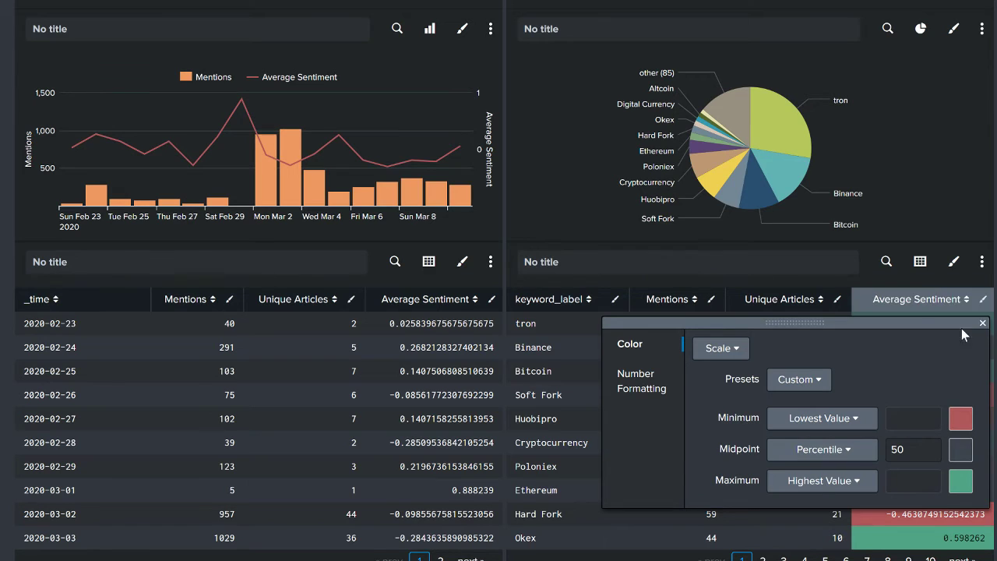
click(982, 323)
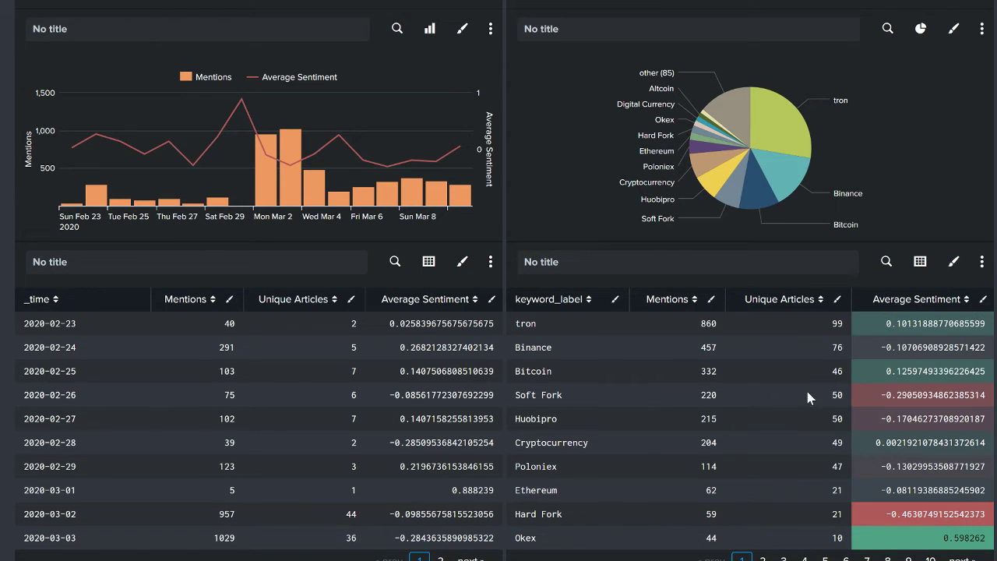
Color the _time table's Average Sentiment column by scale, with muted red for the lowest value and teal green for the highest.
click(492, 299)
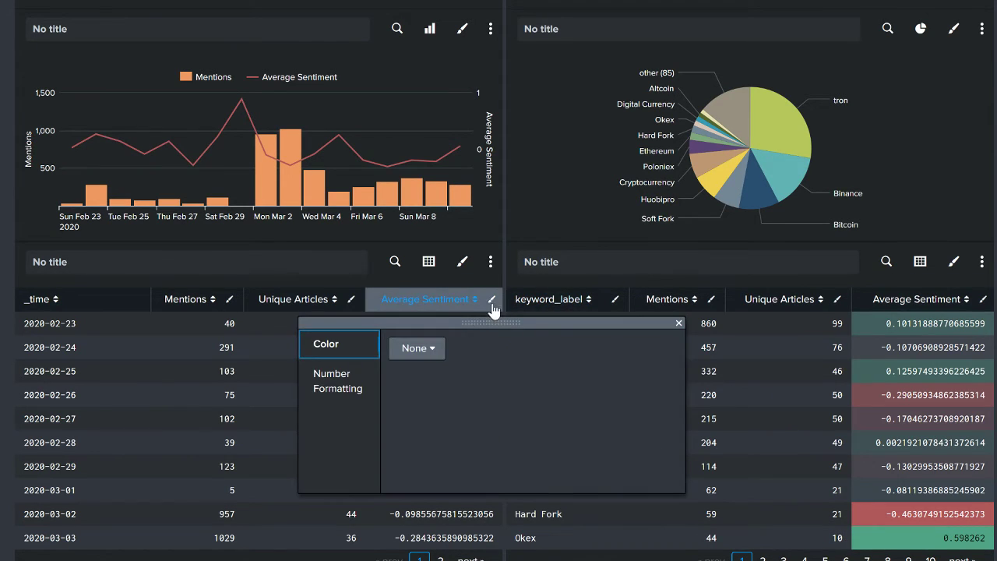
click(417, 348)
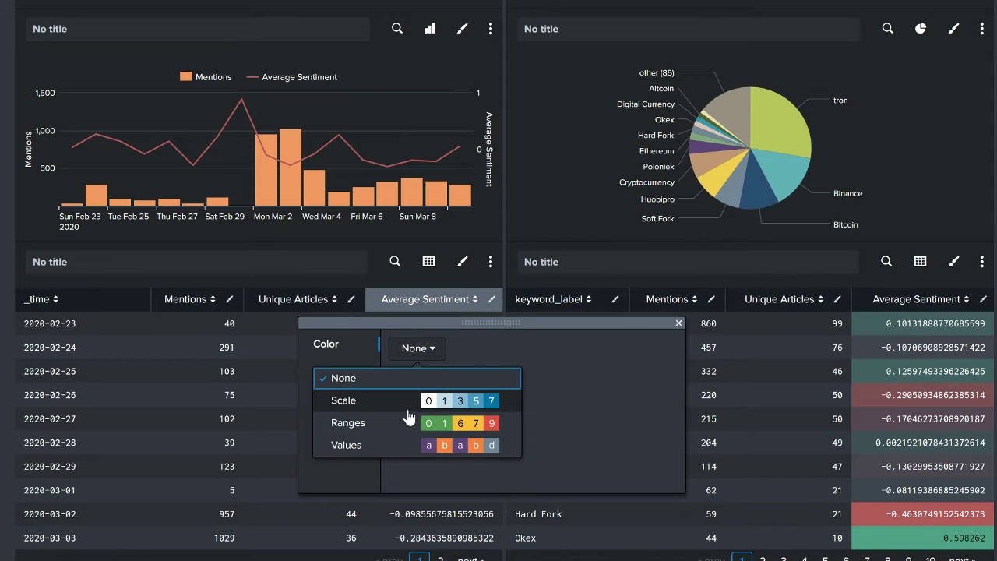
click(409, 400)
click(649, 419)
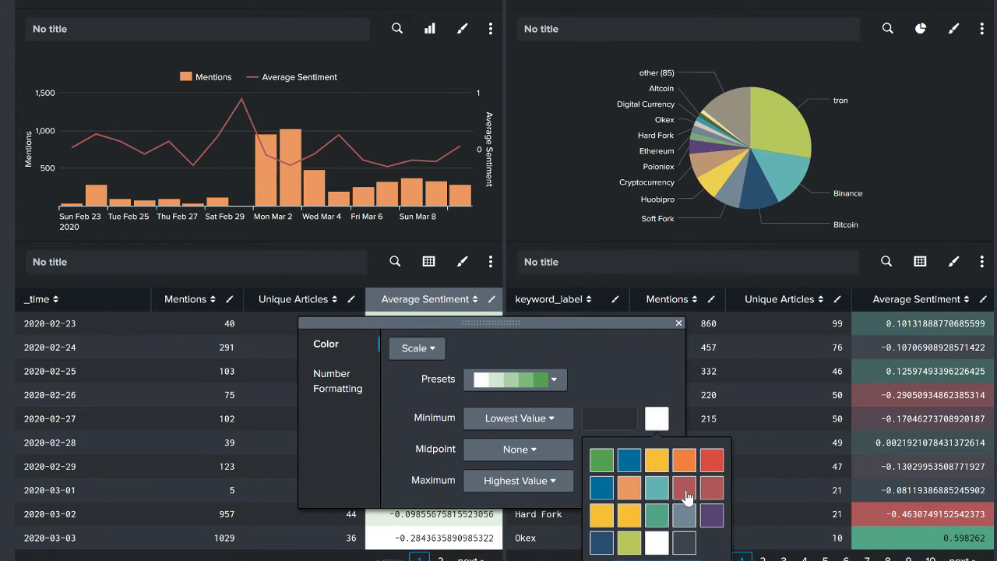
click(689, 502)
click(658, 483)
click(668, 393)
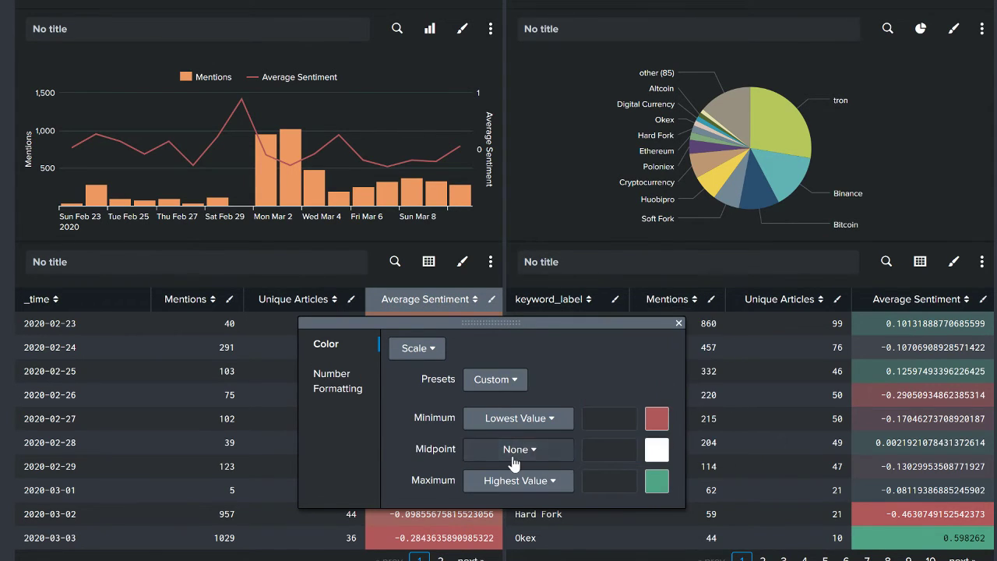
Set the _time table's Average Sentiment color scale midpoint to the 50th percentile in dark gray.
click(518, 449)
click(512, 547)
click(656, 450)
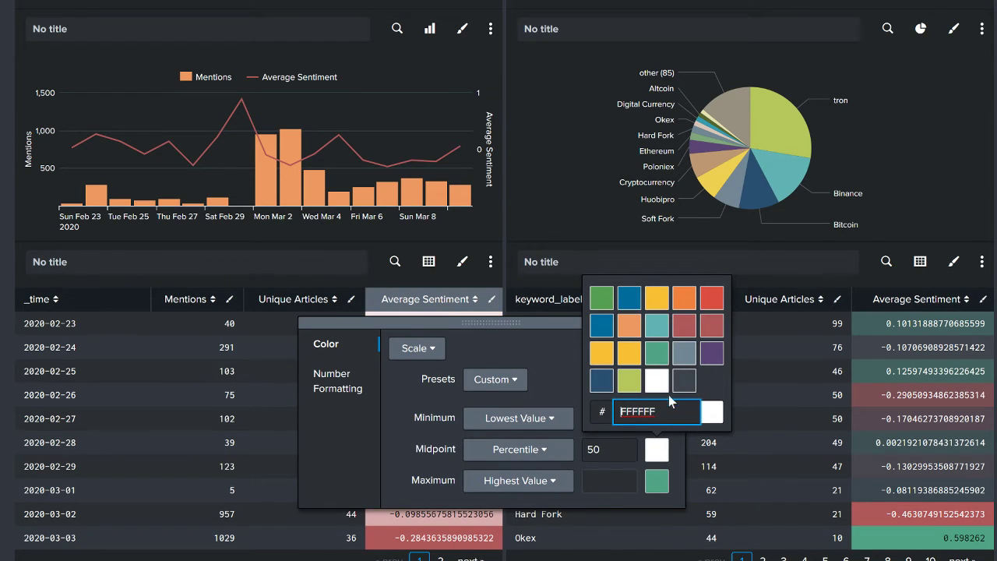
click(684, 380)
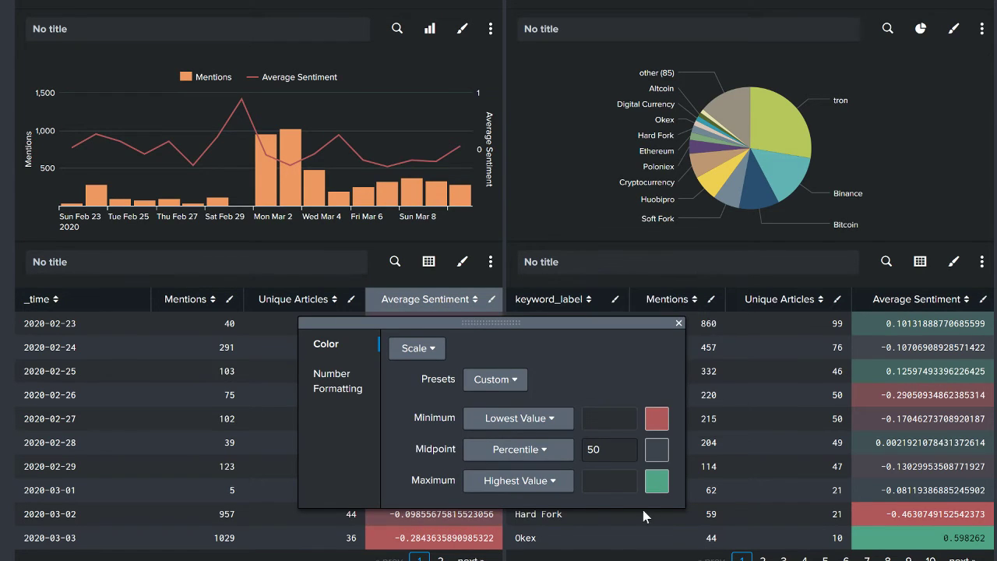
Close the _time table's column formatting and save the dashboard.
click(679, 309)
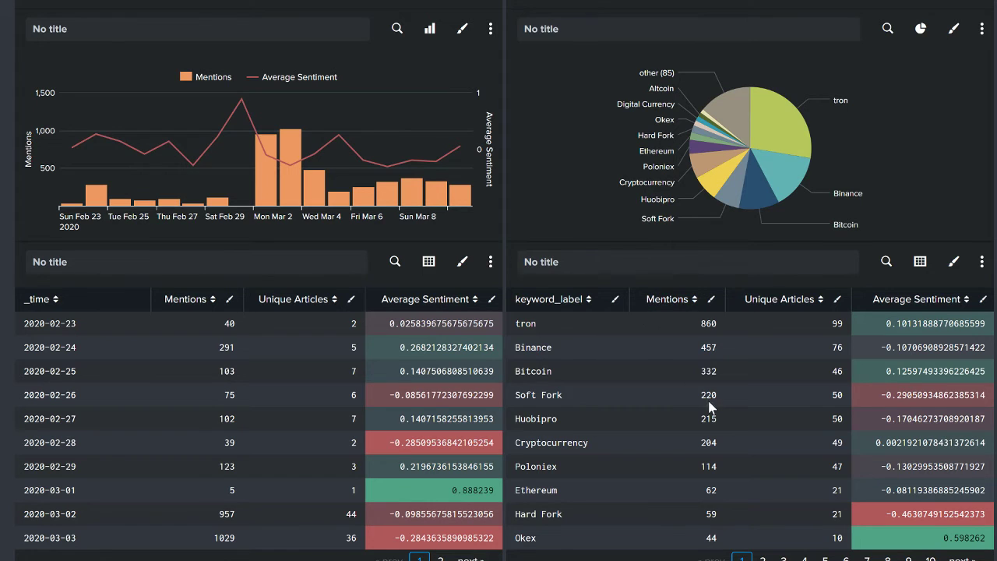
scroll(393, 321, up, 3)
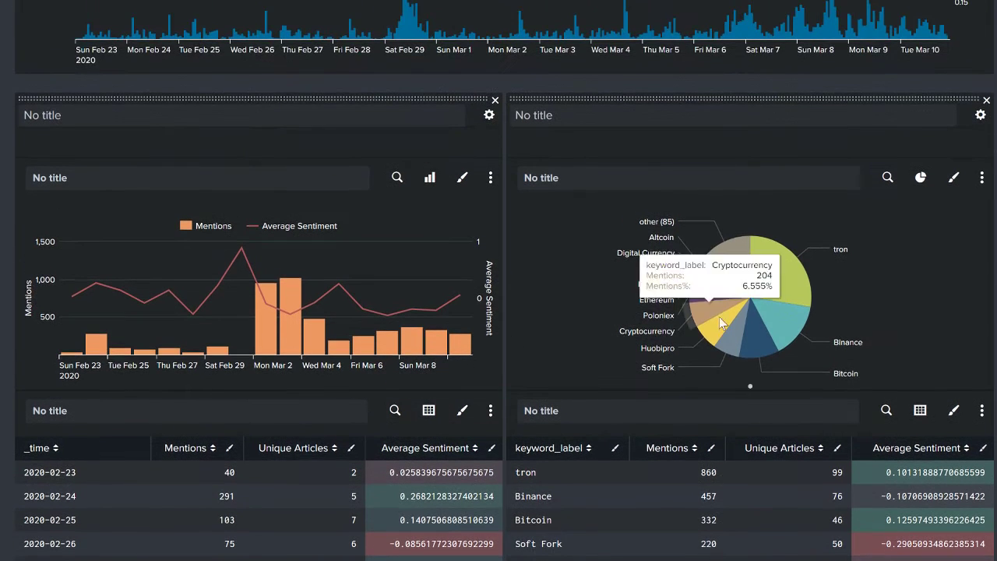
scroll(543, 343, up, 10)
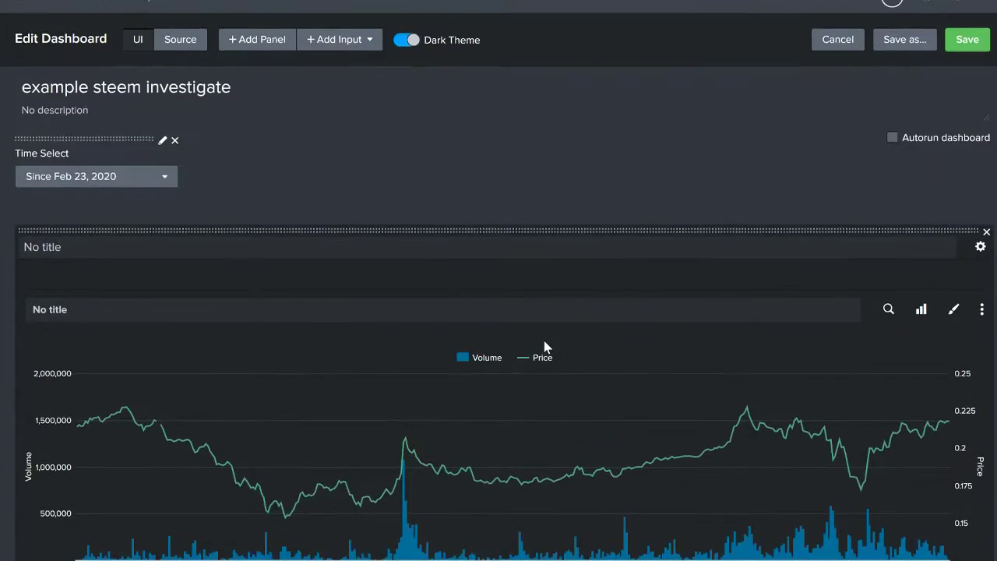
click(965, 86)
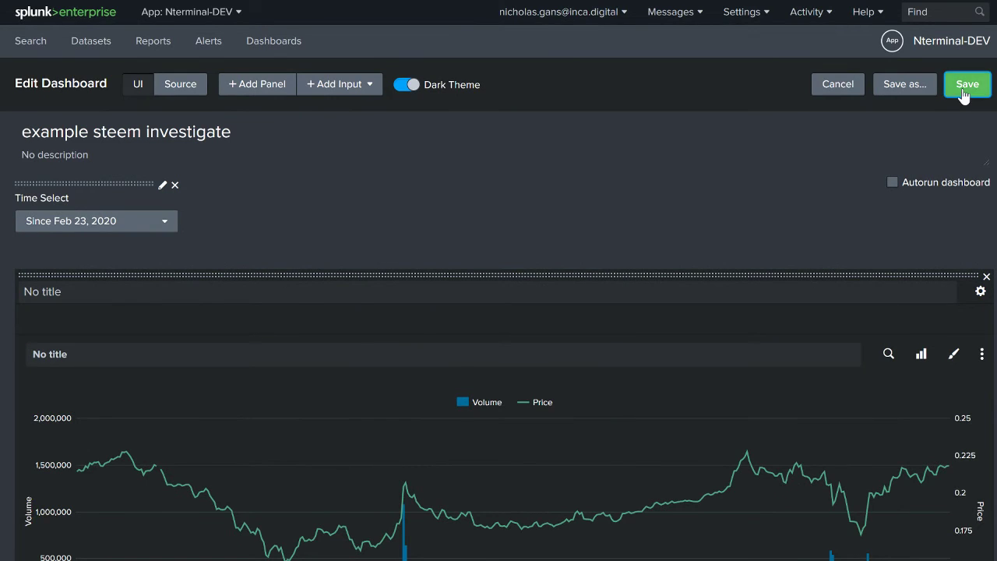
Compare the saved dashboard with the Steem - Example NLP Investigation dashboard, examining the mention charts, tables, associated-entity panels and keyword pie slices.
scroll(666, 268, down, 5)
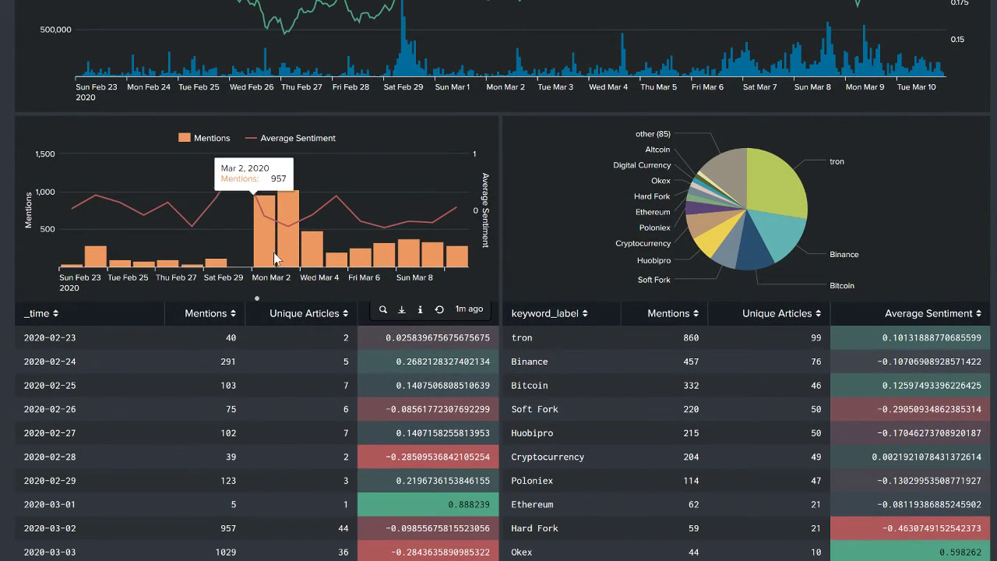
scroll(489, 295, up, 5)
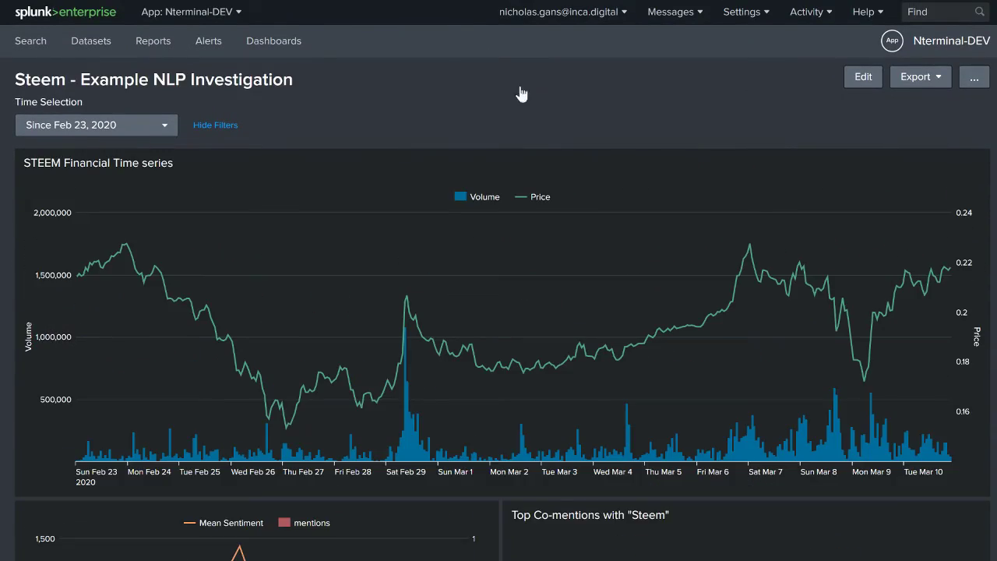
scroll(445, 200, down, 10)
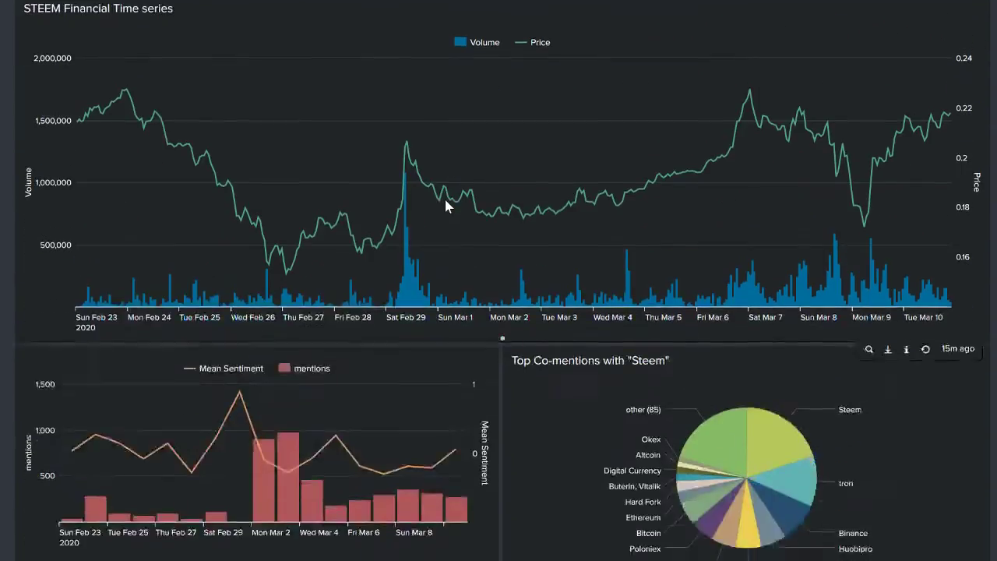
scroll(445, 200, down, 2)
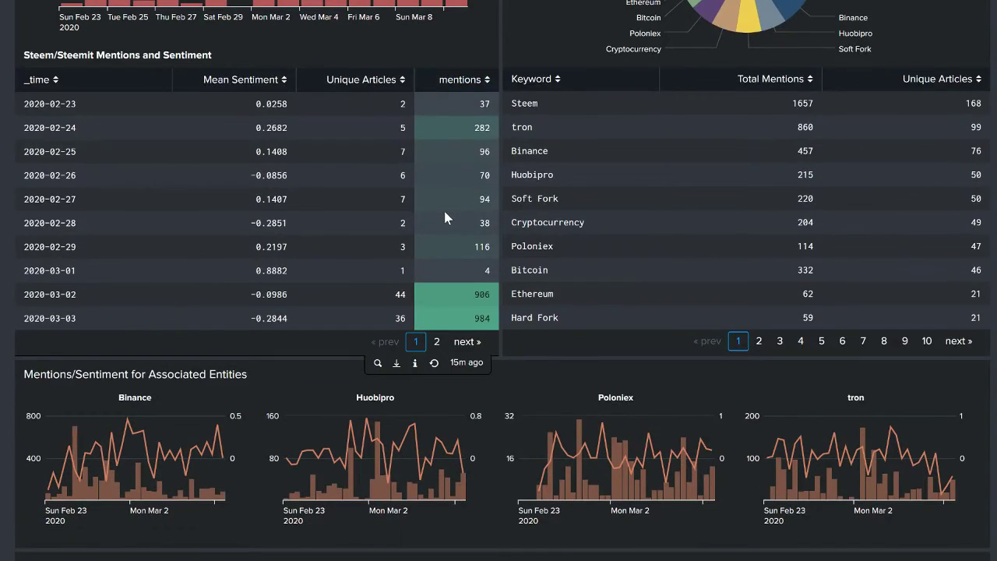
scroll(443, 208, down, 4)
scroll(444, 224, down, 1)
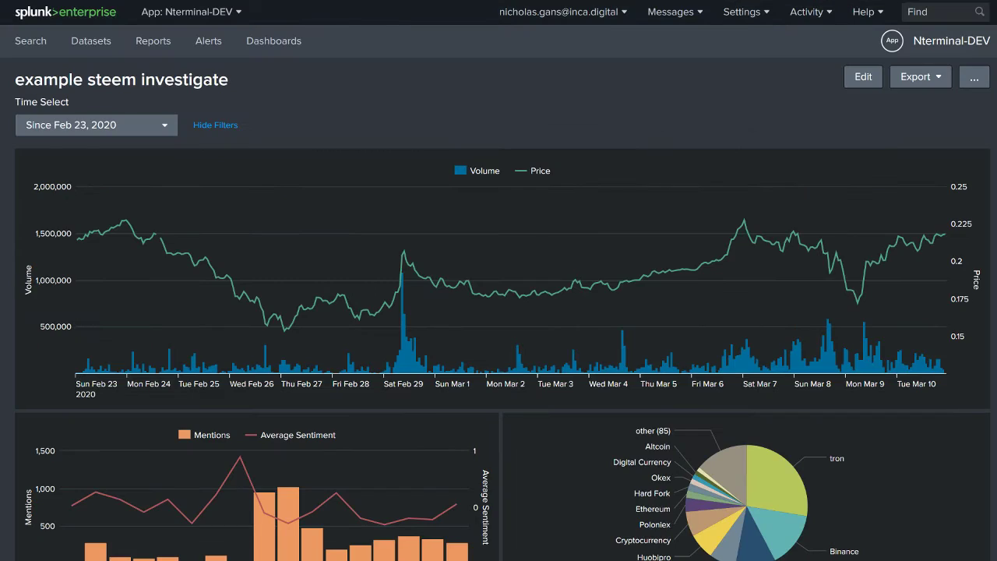
scroll(595, 307, down, 4)
mouse_move(764, 263)
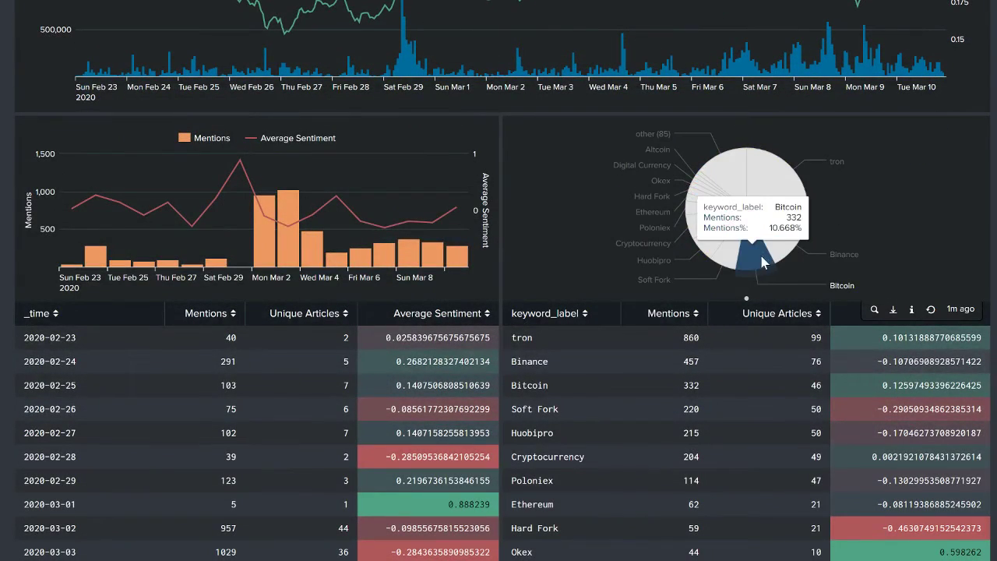
mouse_move(696, 229)
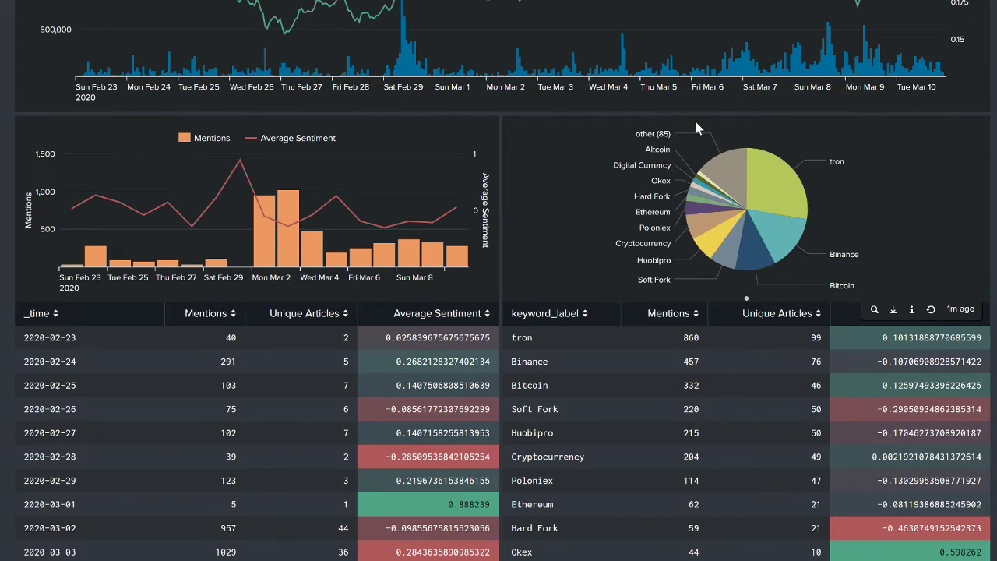
mouse_move(668, 136)
Open the keyword pie chart's query in Search and delete its stats and sort line.
scroll(616, 264, up, 4)
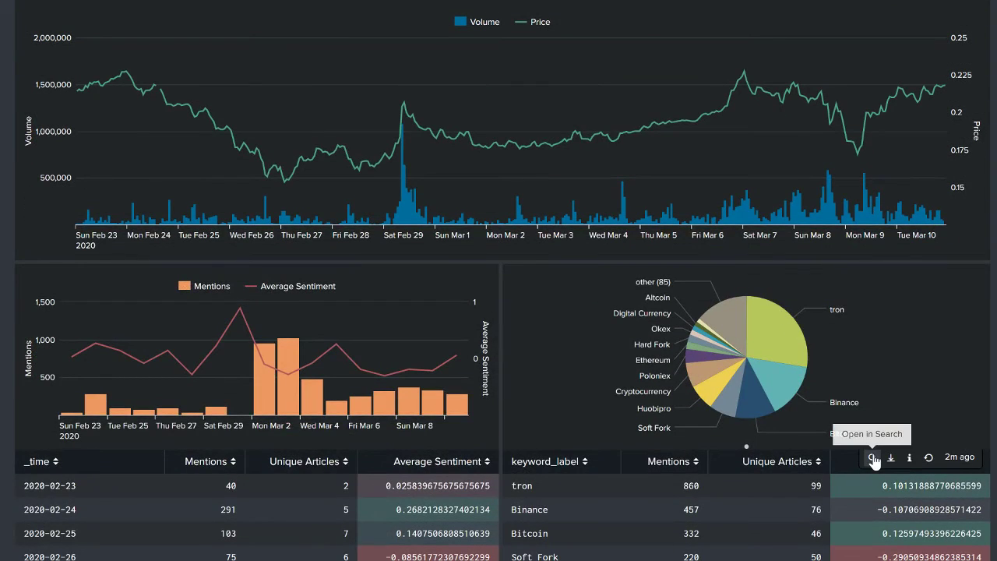
click(873, 456)
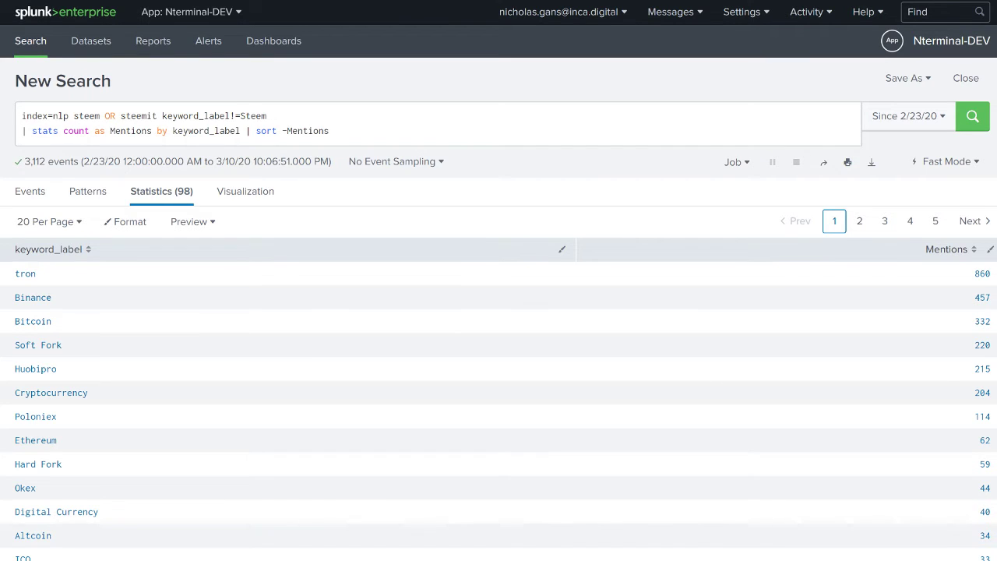
drag(329, 131, 17, 138)
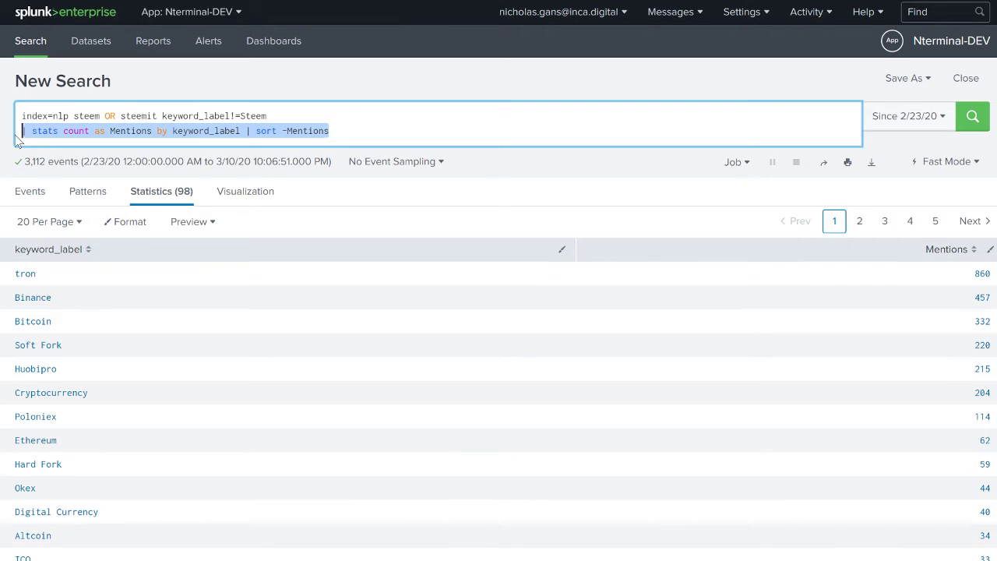
key(BackSpace)
key(BackSpace)
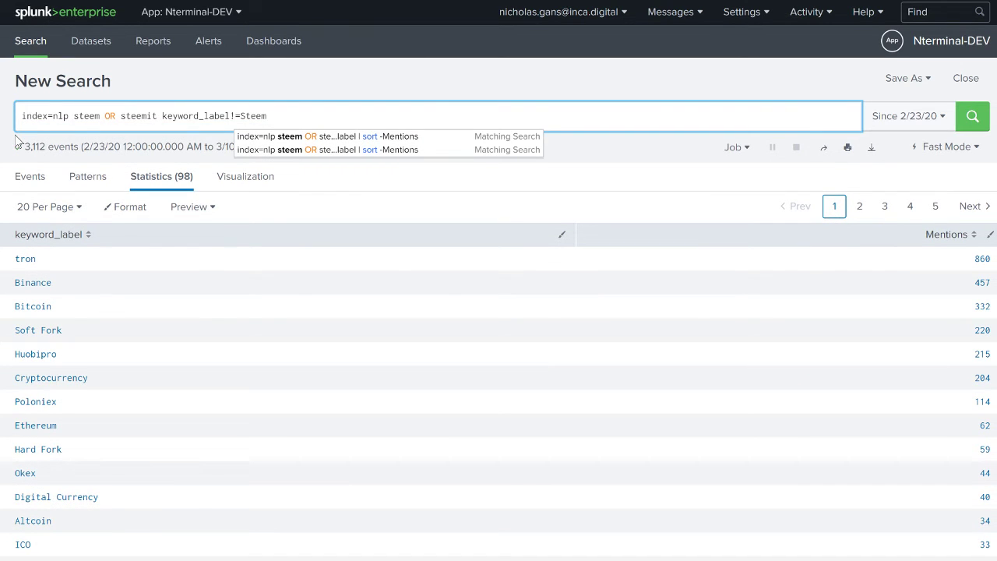
Replace the query's Steem exclusion with keyword_label IN (Binance, Huobipro,Poloniex,tron) and run the search.
key(BackSpace)
key(BackSpace)
key(BackSpace)
key(BackSpace)
key(BackSpace)
key(BackSpace)
key(BackSpace)
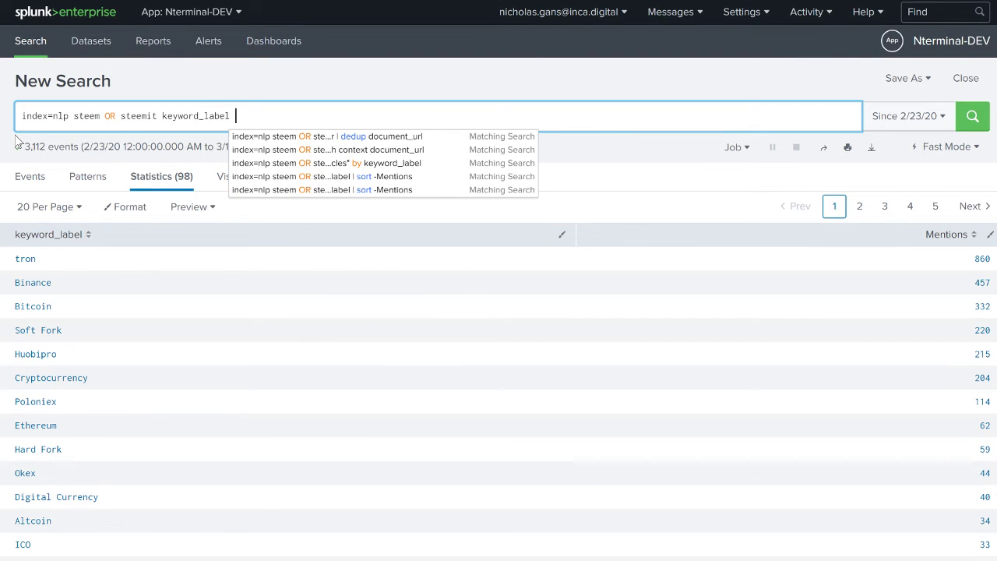
text(IN ()
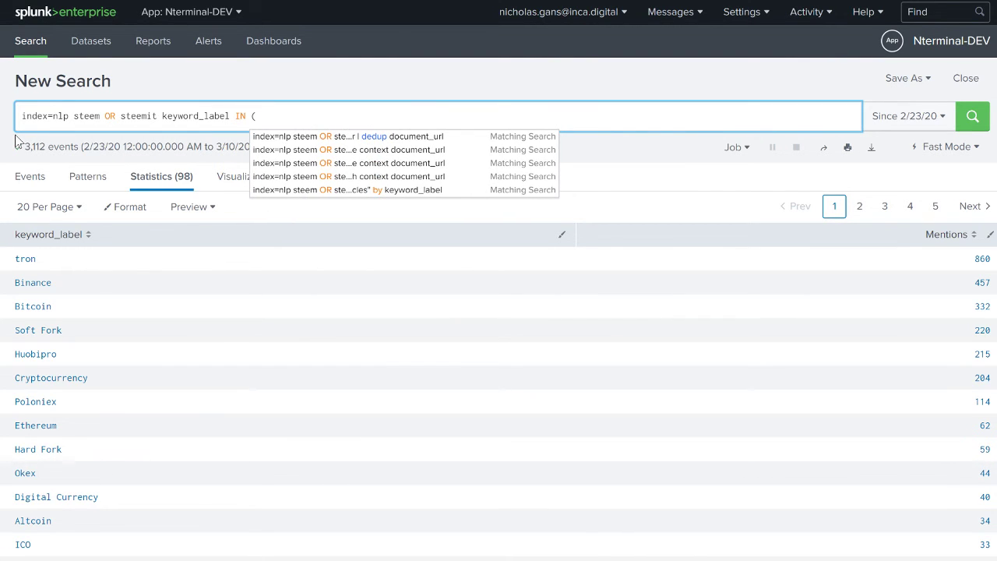
text(Bina)
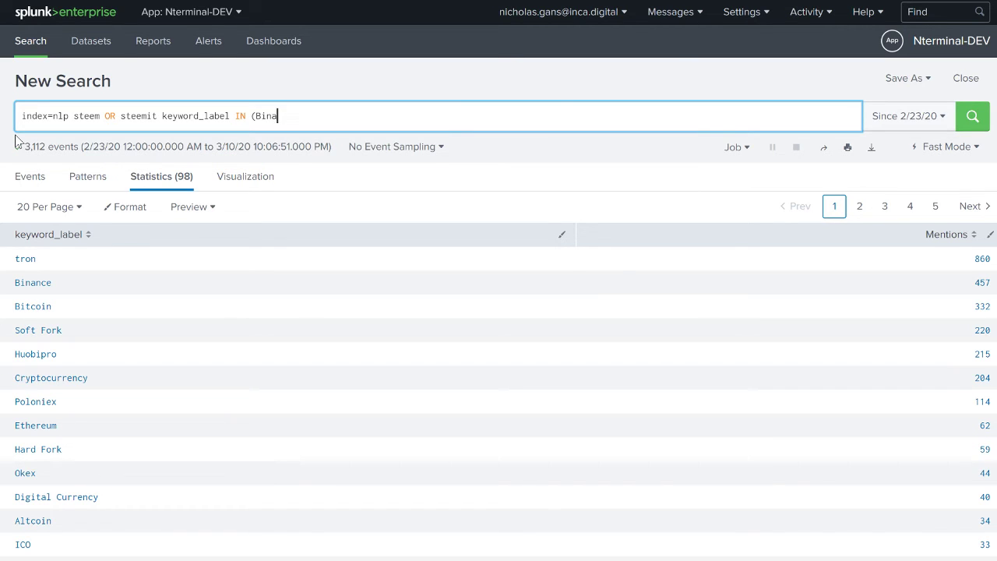
text(nce, Huobipro,Poloniex,)
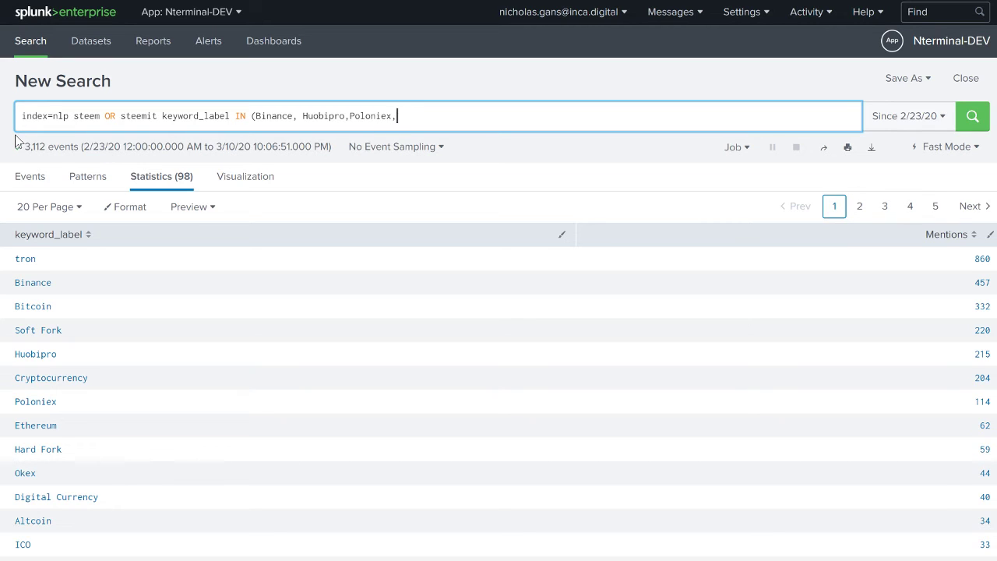
text(tron)
key(Return)
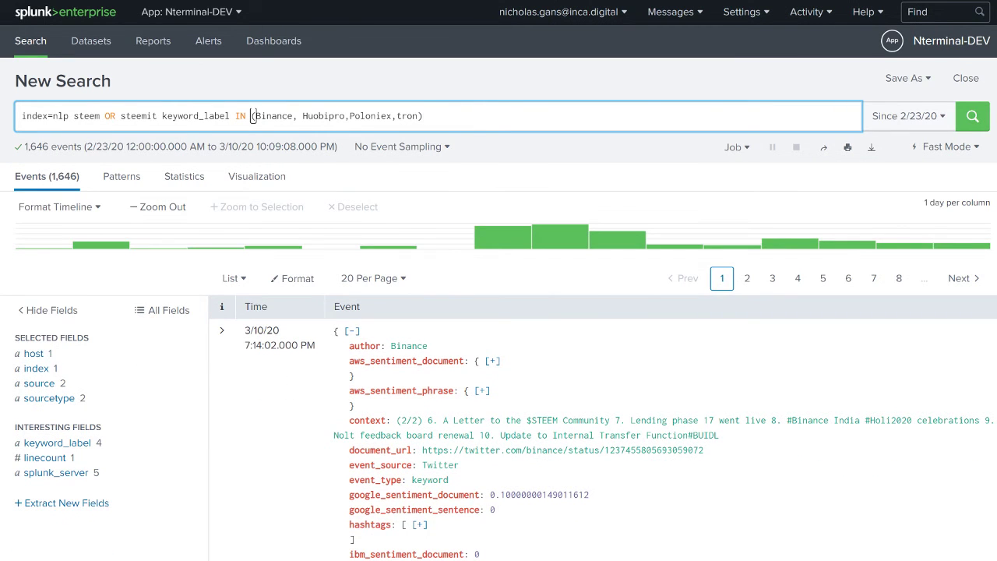
Add a second query line with timechart avg(ibm_sentiment) as "Average Sentiment".
key(shift+Return)
text(| )
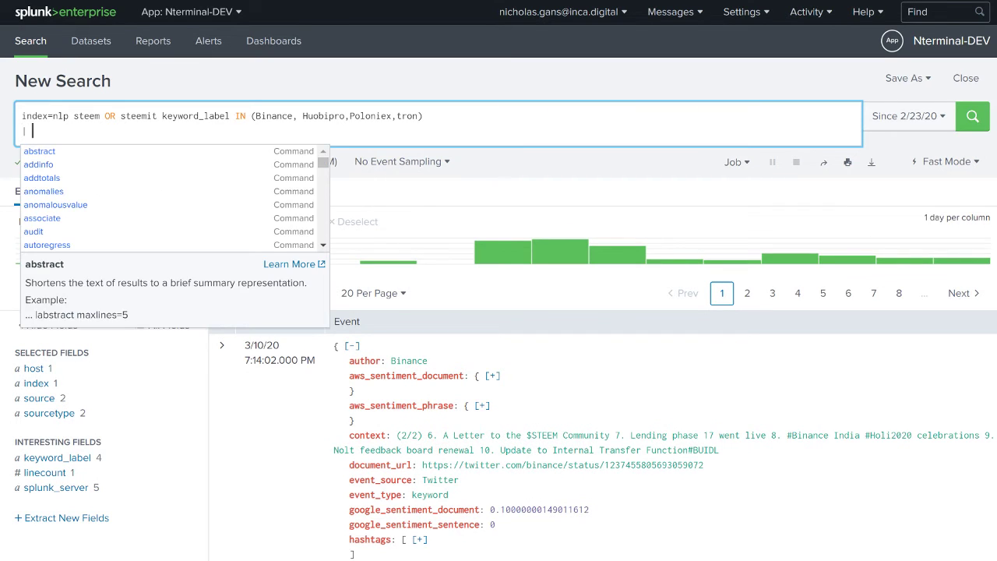
text(timechart)
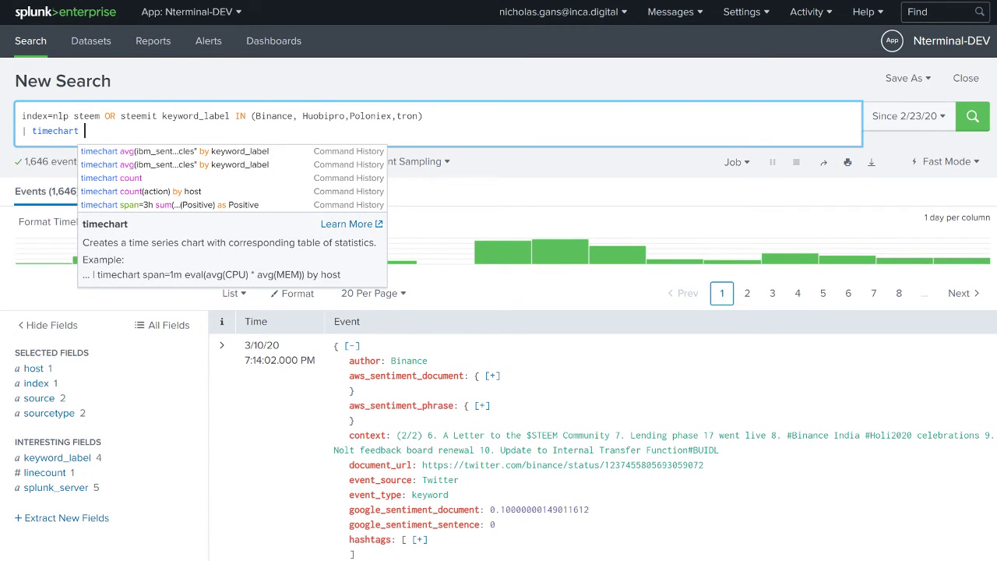
text( avg()
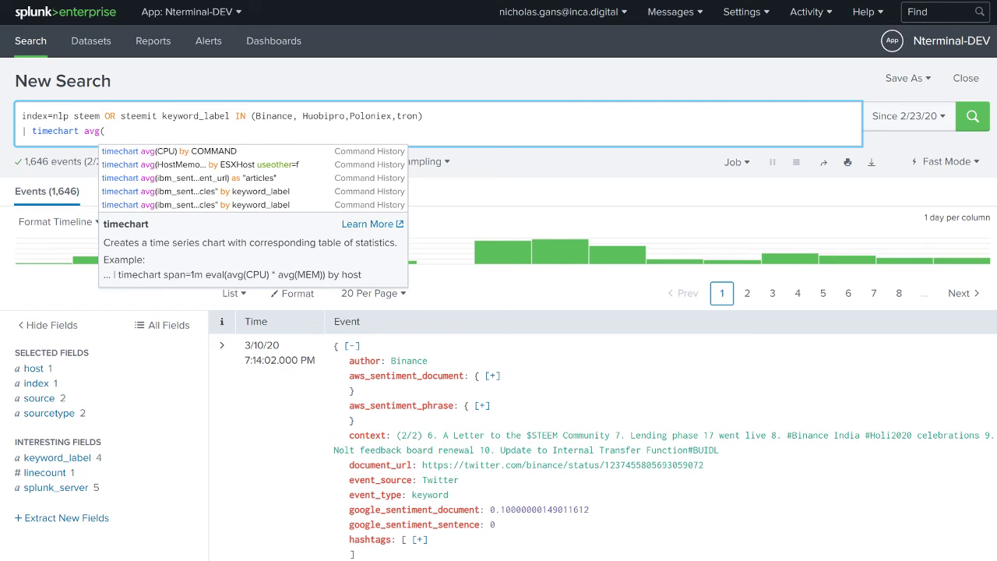
text(ibm_se)
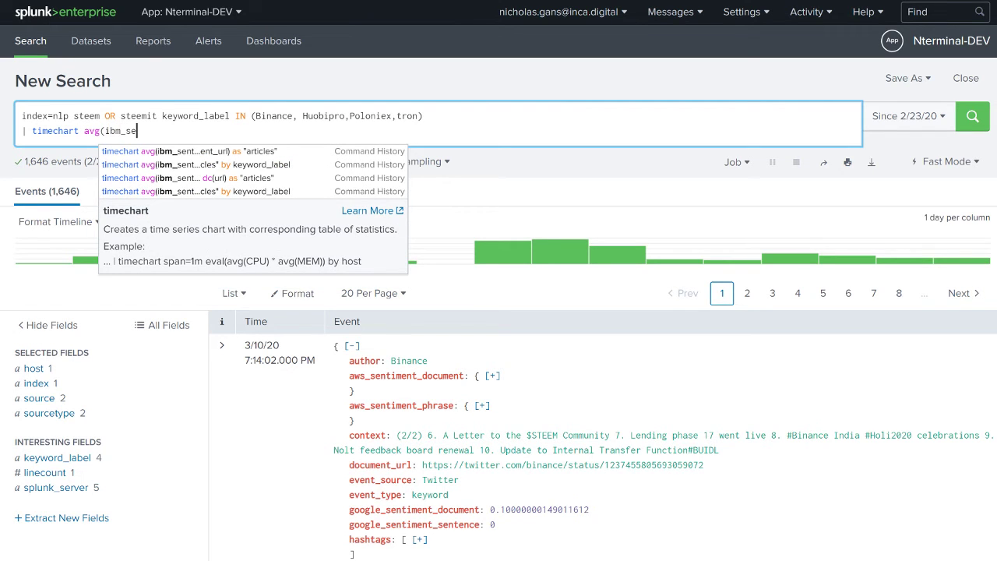
text(ntiment)
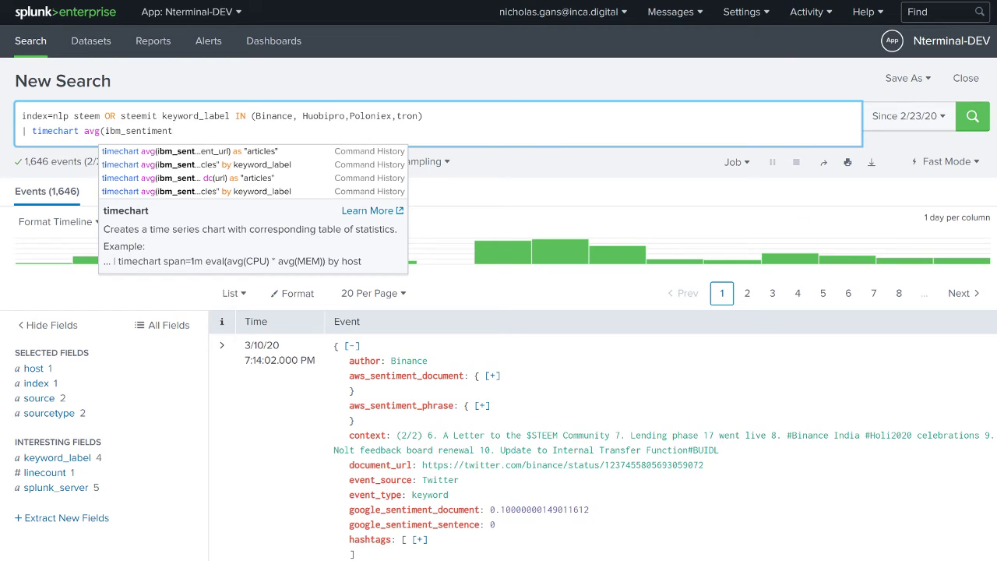
text() as )
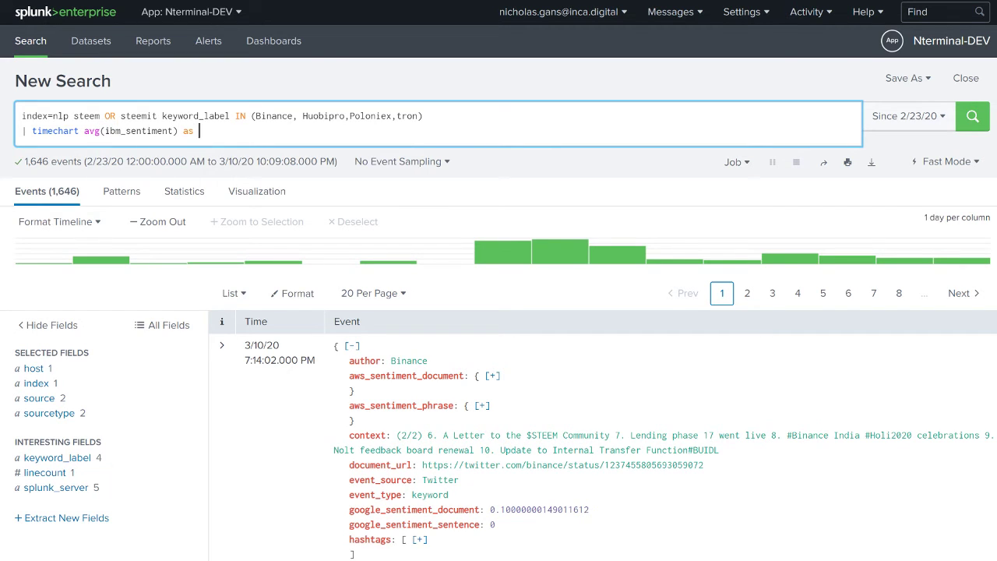
text("Average Sentiment)
Extend the timechart with count as Mentions, split by keyword_label.
text(" cou)
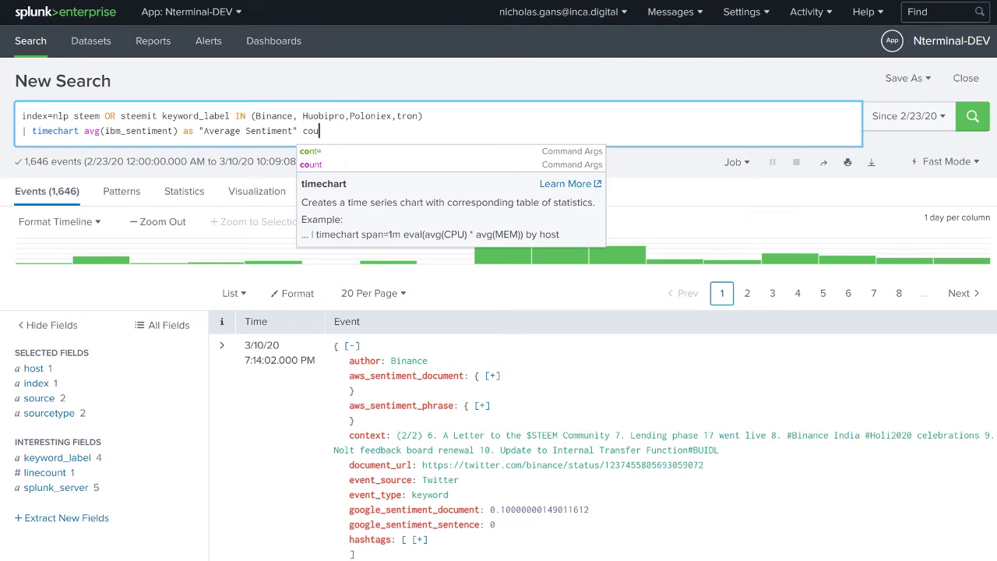
text(nt as )
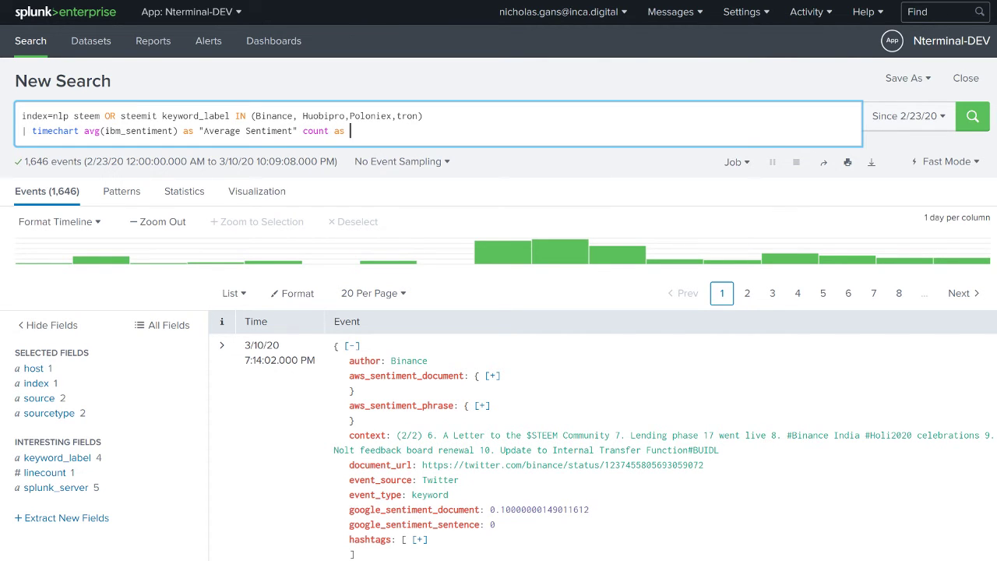
text(Mentions)
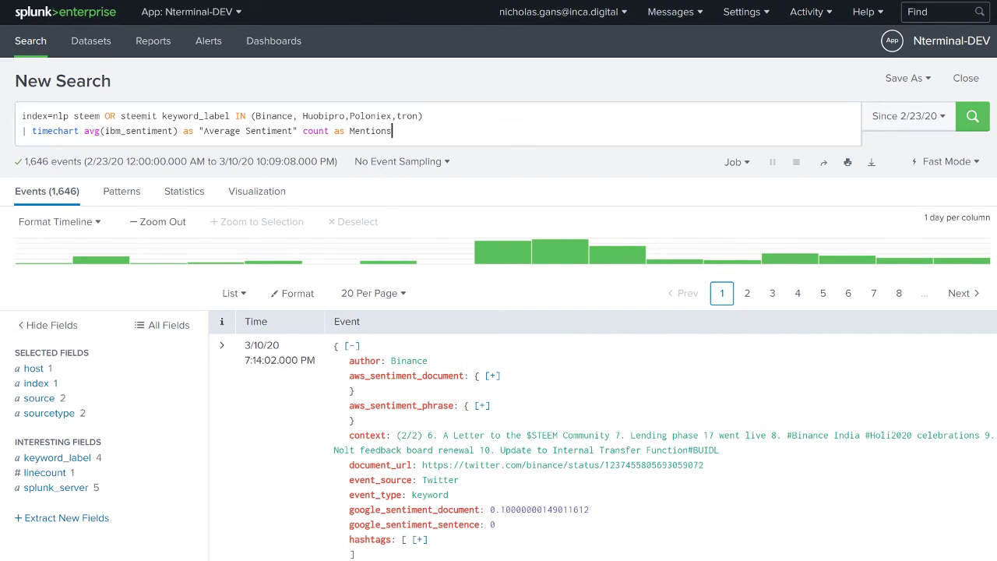
text(by)
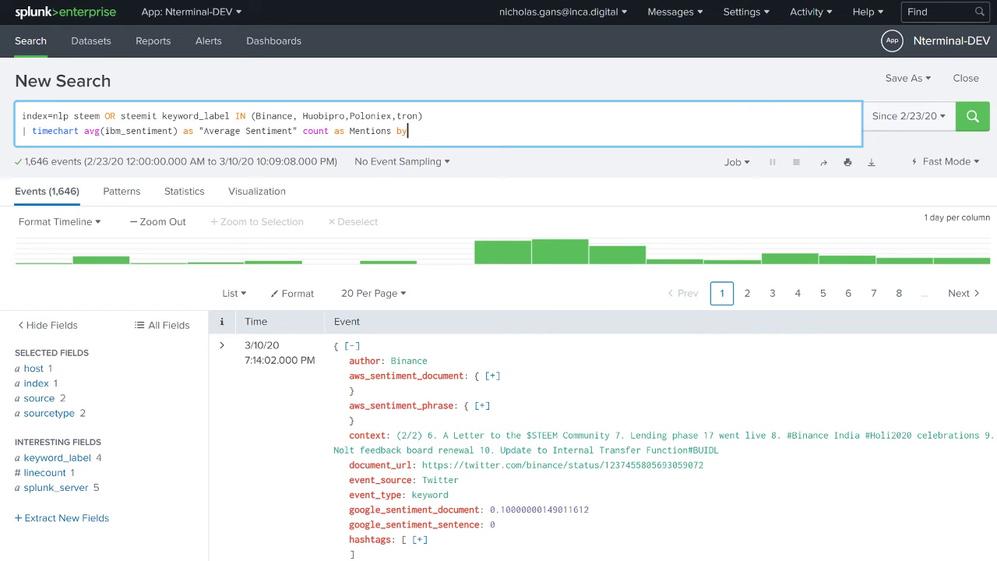
double_click(184, 115)
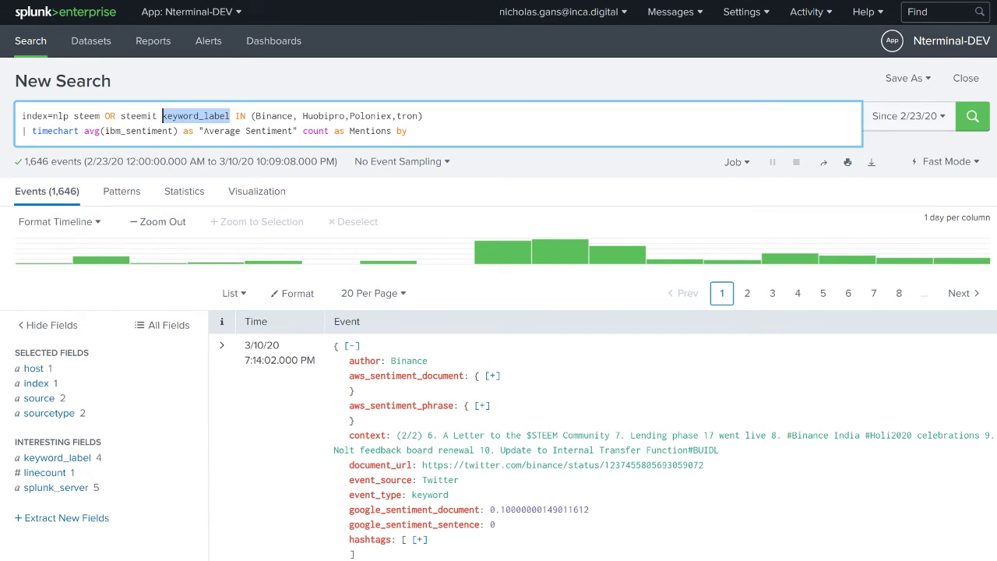
key(ctrl+c)
click(472, 134)
key(ctrl+v)
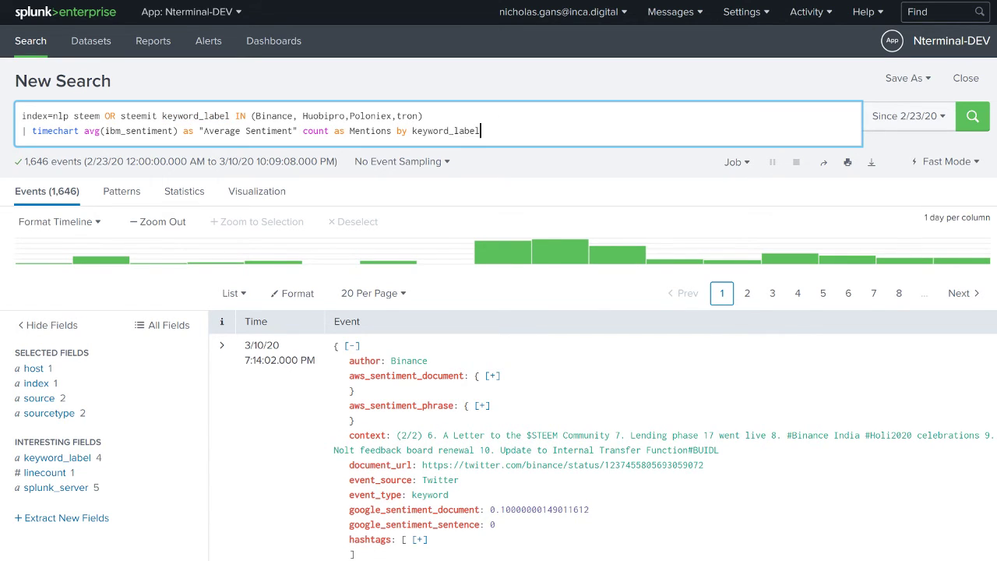
Run the timechart search and display its results as a column chart.
click(974, 117)
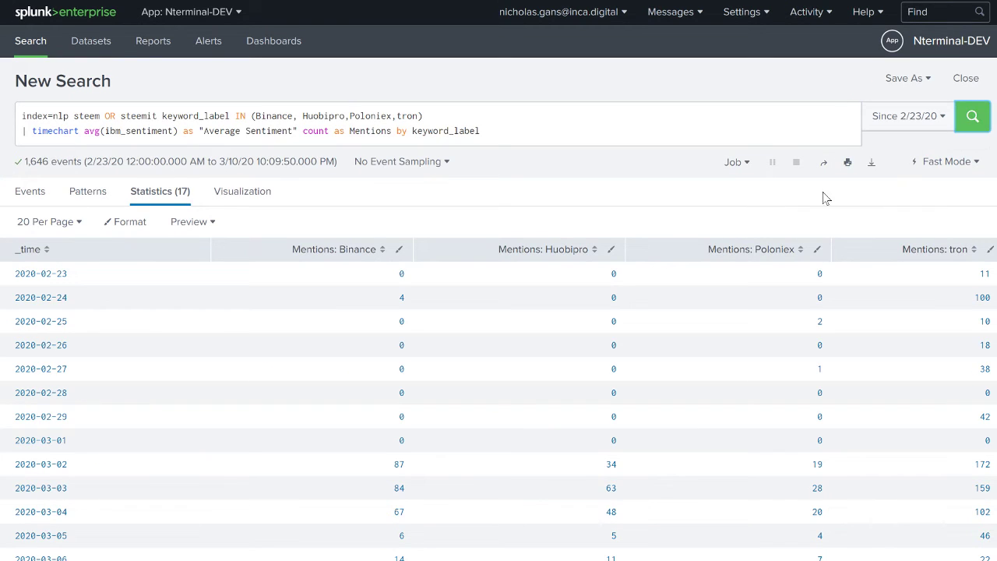
click(239, 196)
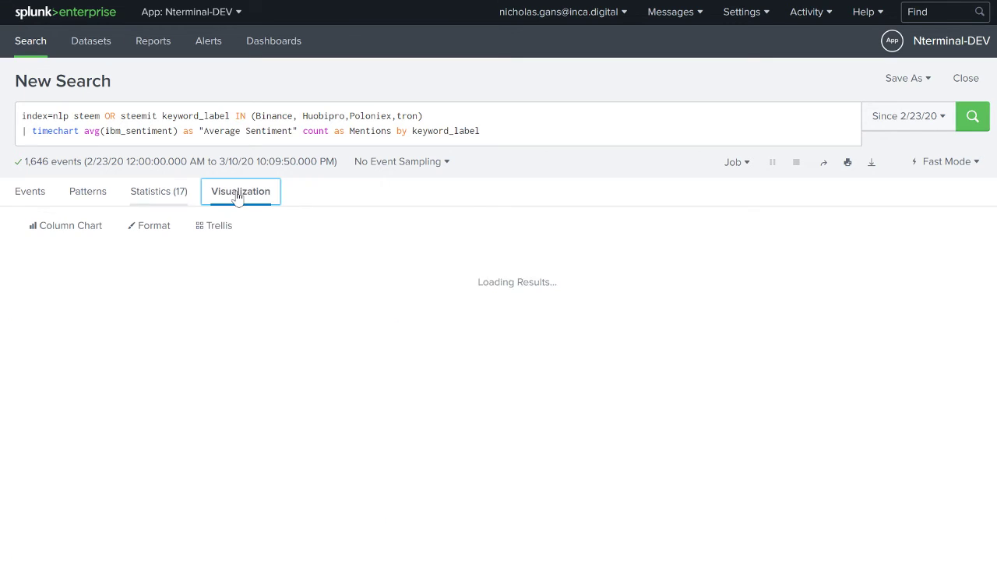
scroll(323, 262, down, 2)
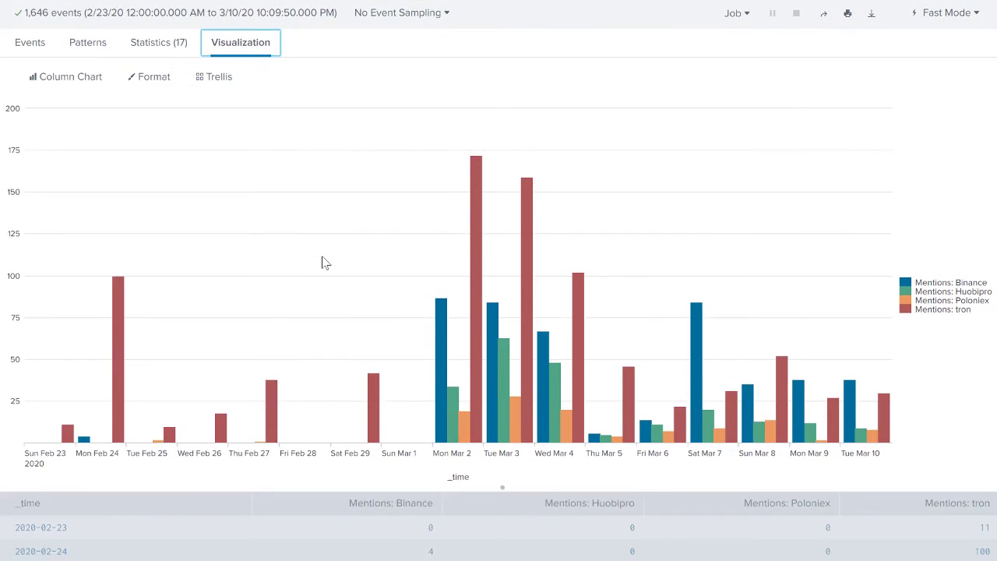
Turn on the trellis layout split by keyword_label for the column chart, with independent scales.
scroll(323, 262, up, 2)
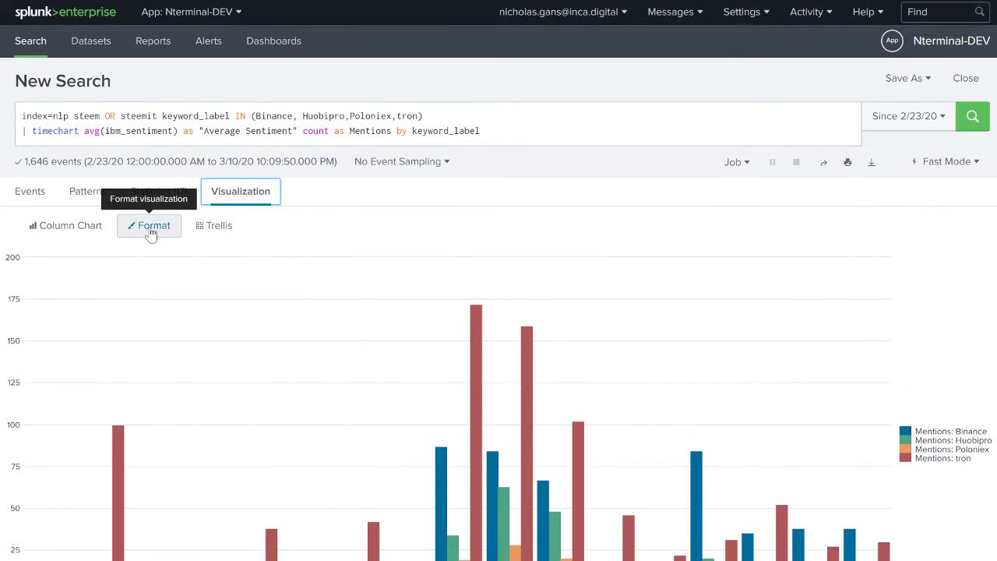
click(211, 230)
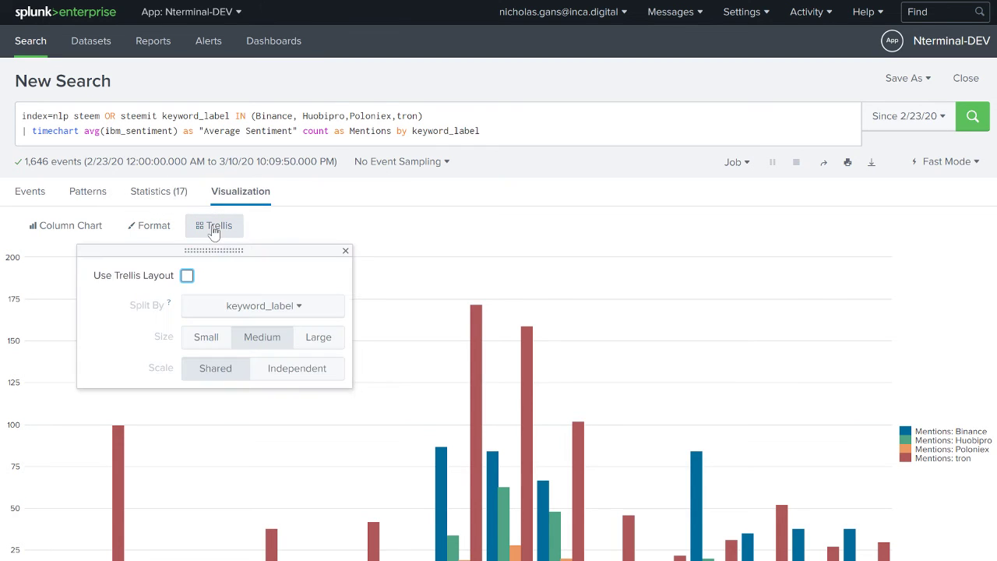
click(187, 276)
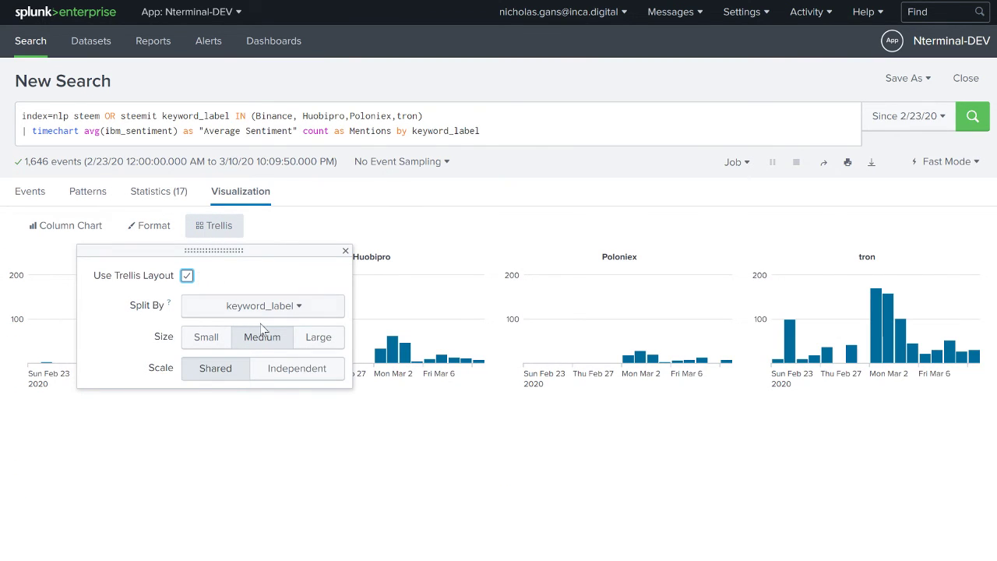
click(288, 368)
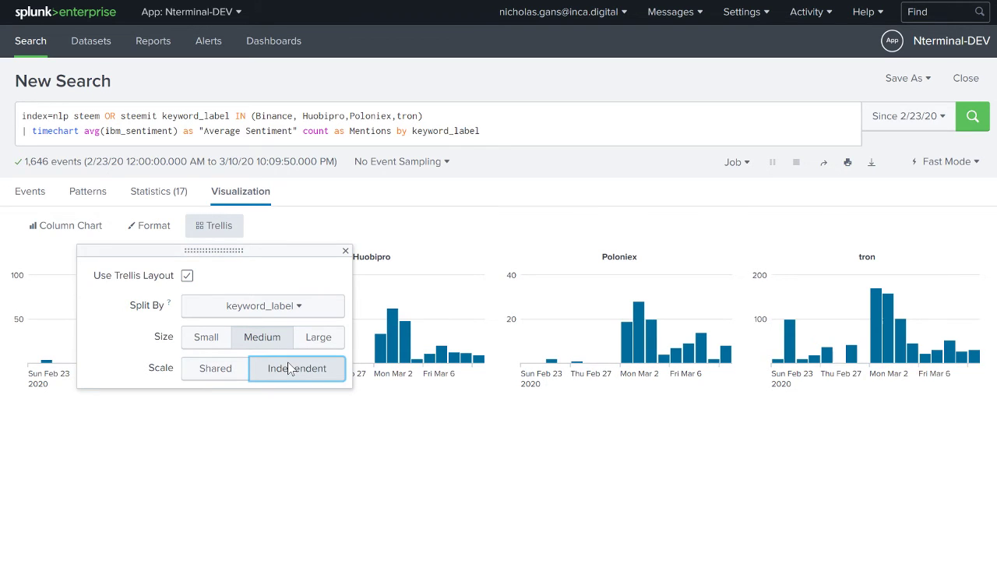
click(345, 250)
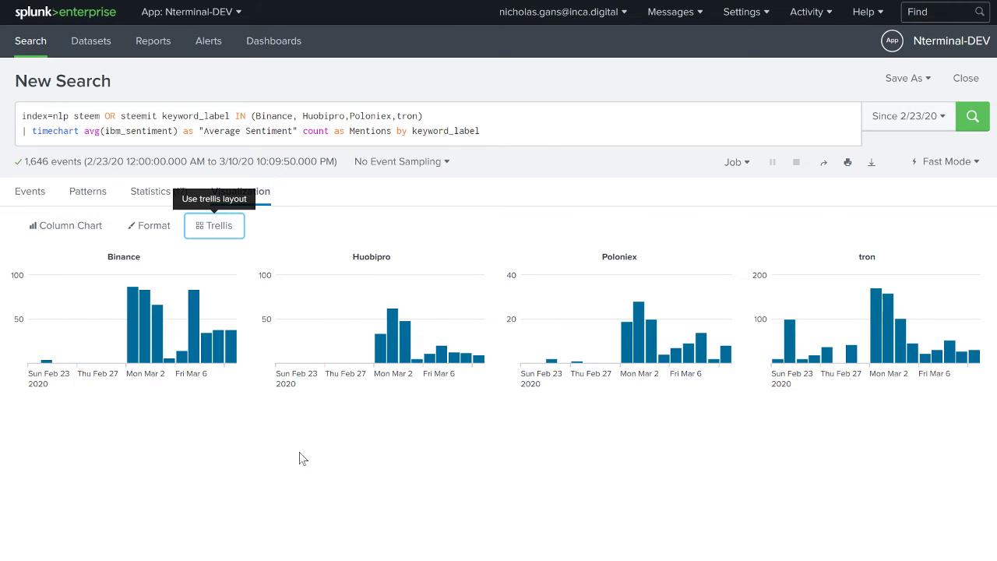
click(152, 228)
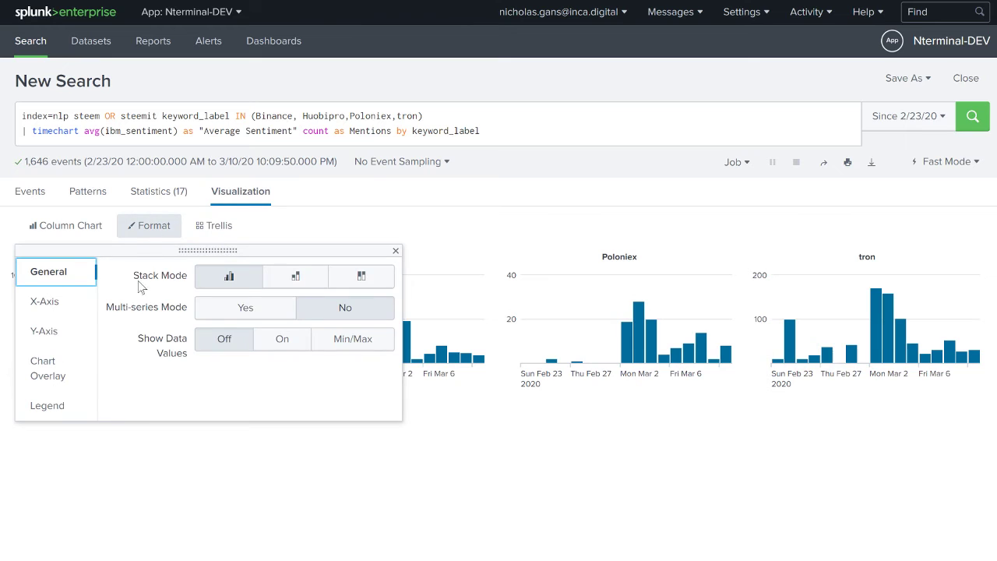
click(60, 380)
click(248, 279)
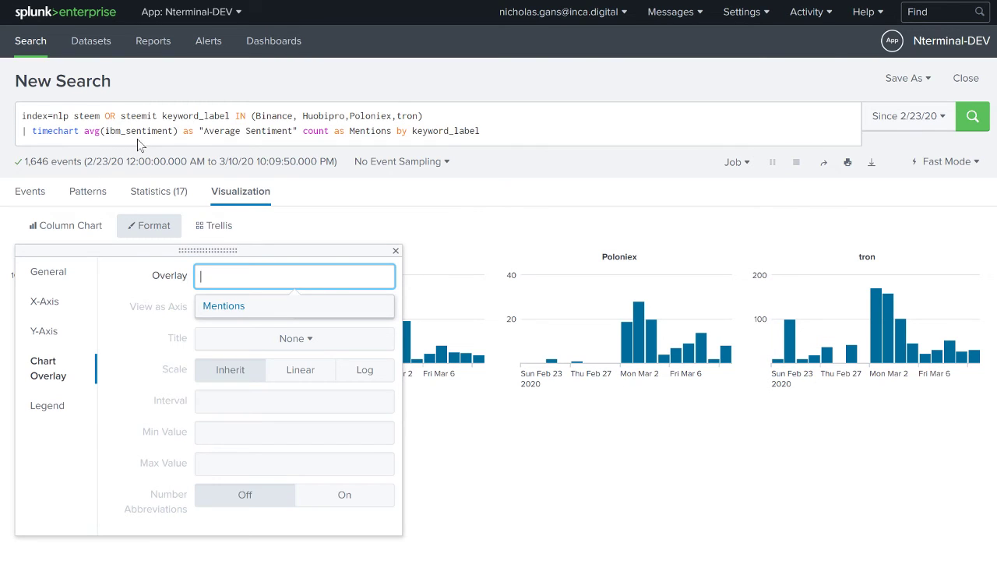
key(Escape)
Change the averaged field in the timechart to ibm_sentiment_term and rerun the search.
click(174, 131)
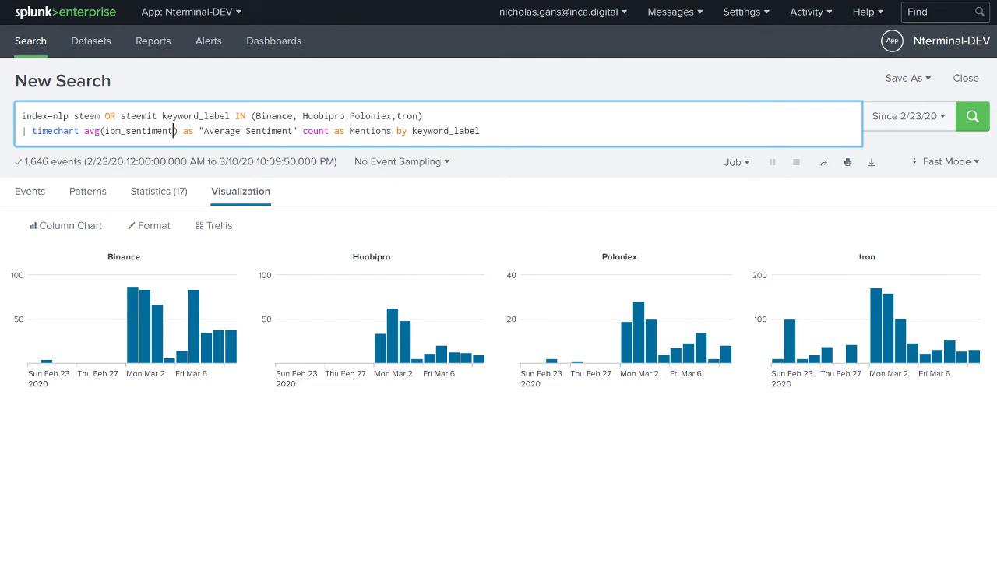
text(_term)
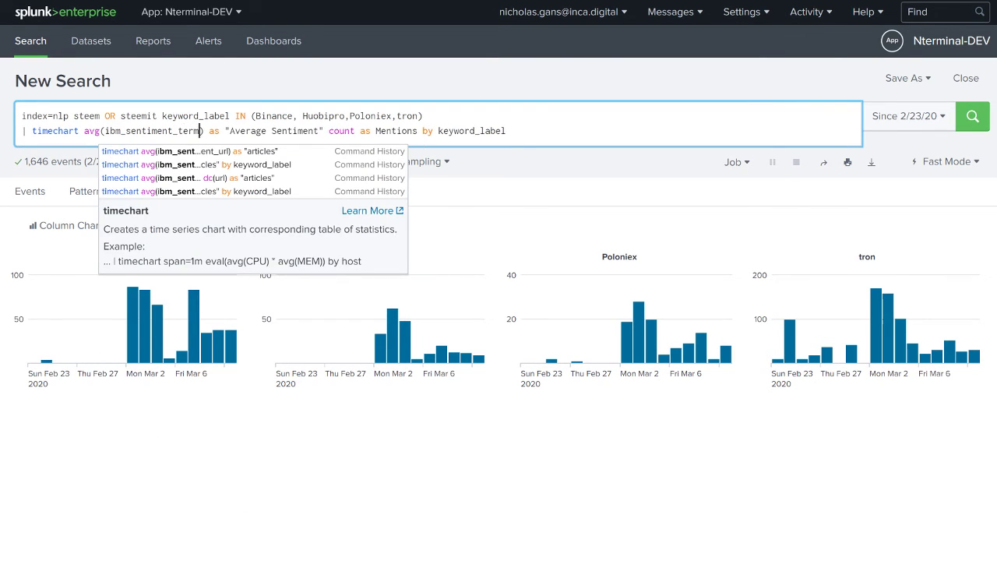
key(Return)
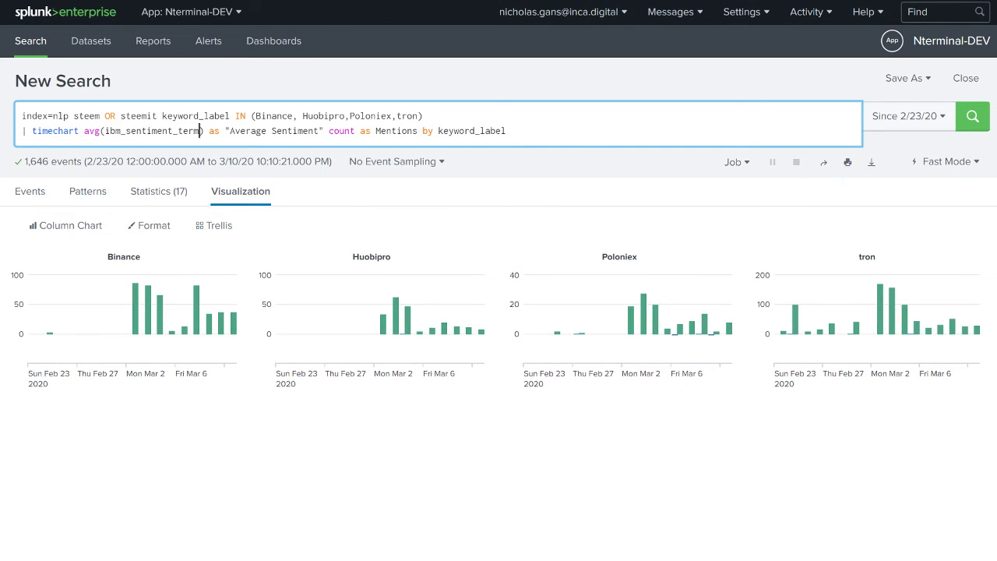
Add Average Sentiment as a chart overlay on the column charts, shown on its own axis.
click(146, 226)
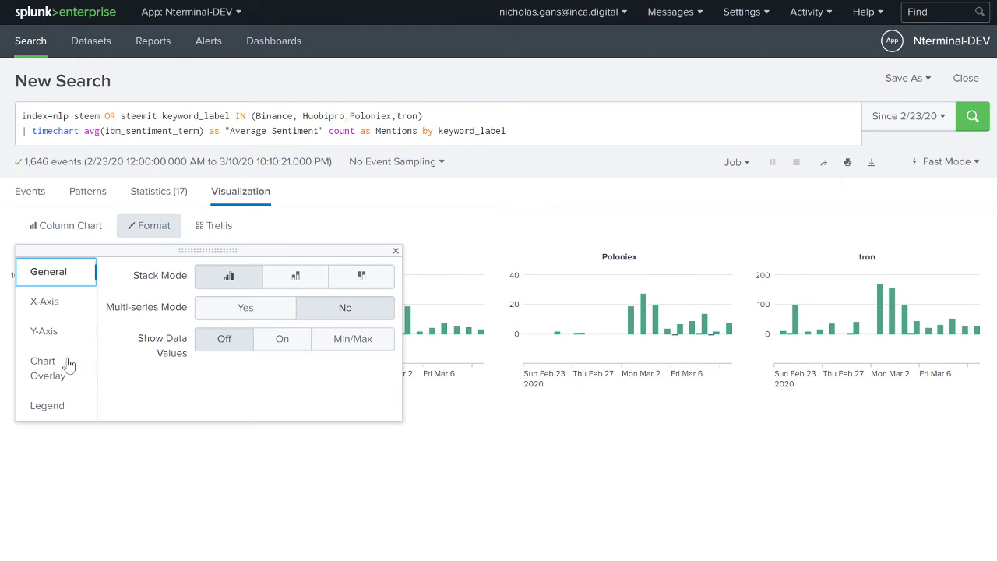
click(68, 363)
click(201, 282)
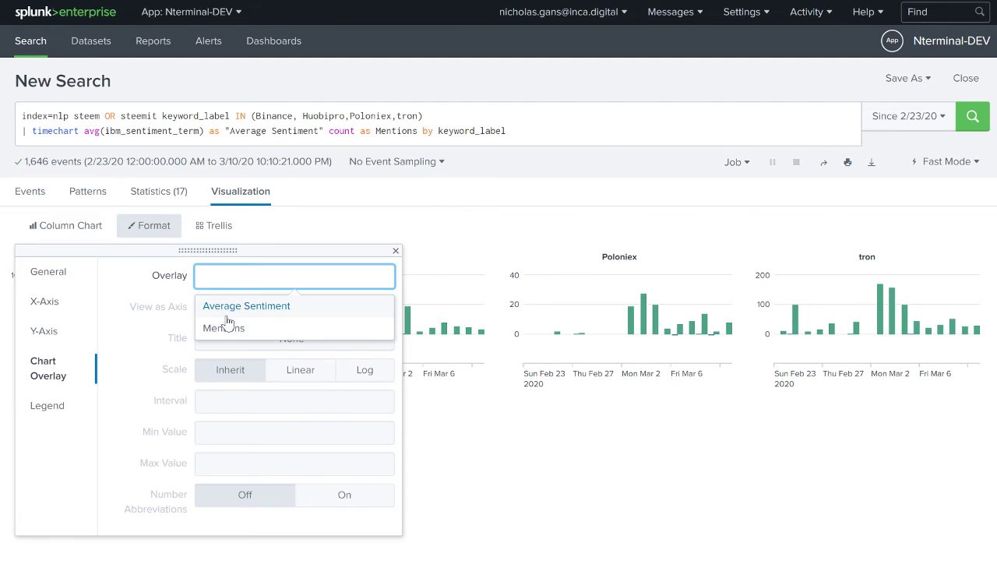
click(234, 306)
click(245, 308)
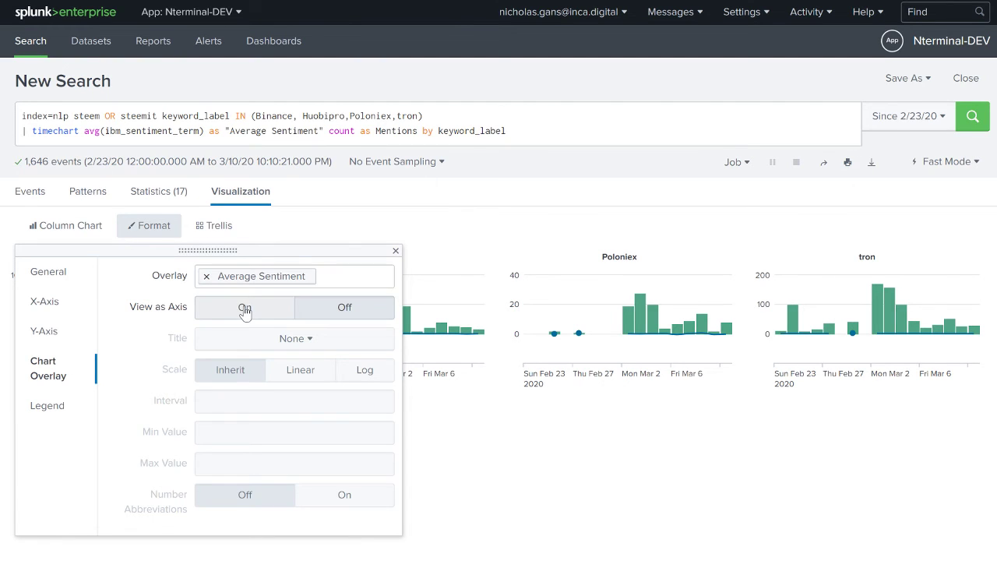
click(395, 250)
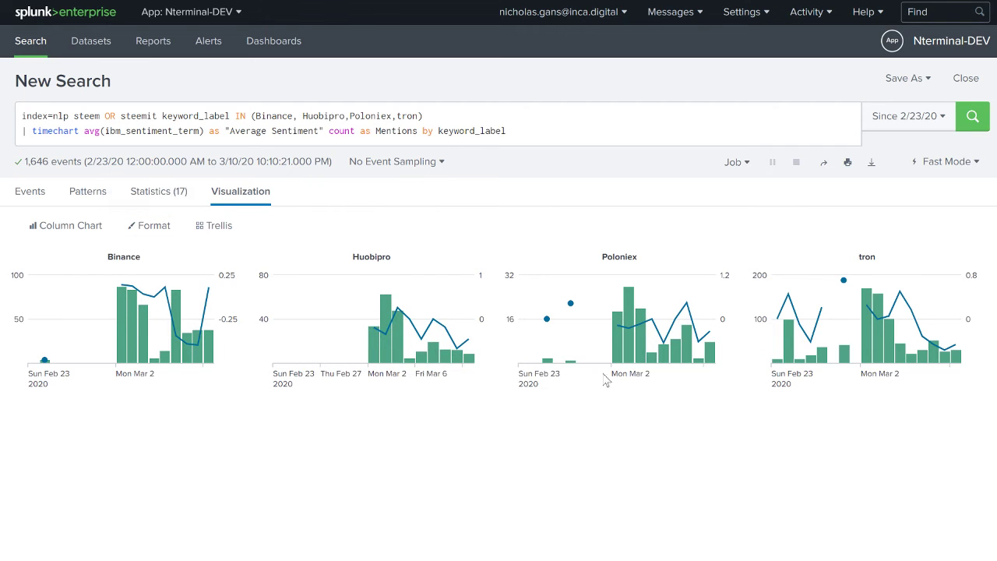
Save the column chart as a panel in the existing "example steem investigate" dashboard and view that dashboard.
click(926, 80)
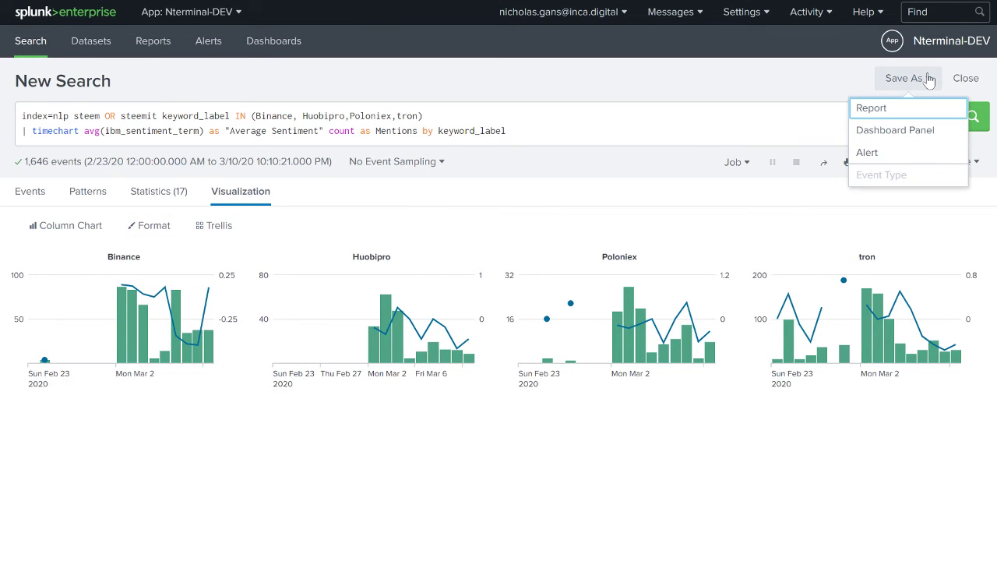
click(890, 132)
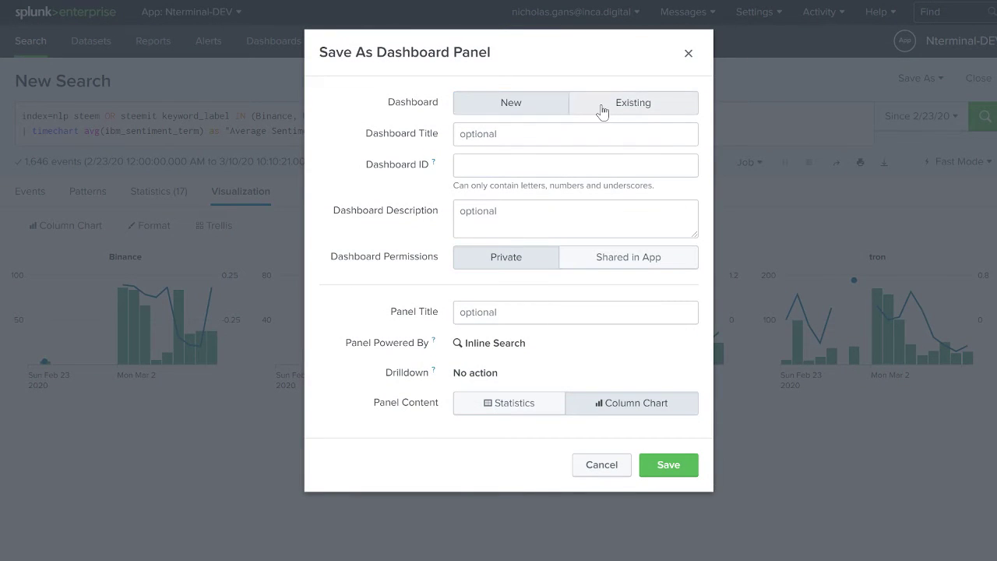
click(599, 113)
click(550, 141)
scroll(549, 257, down, 2)
scroll(548, 258, down, 10)
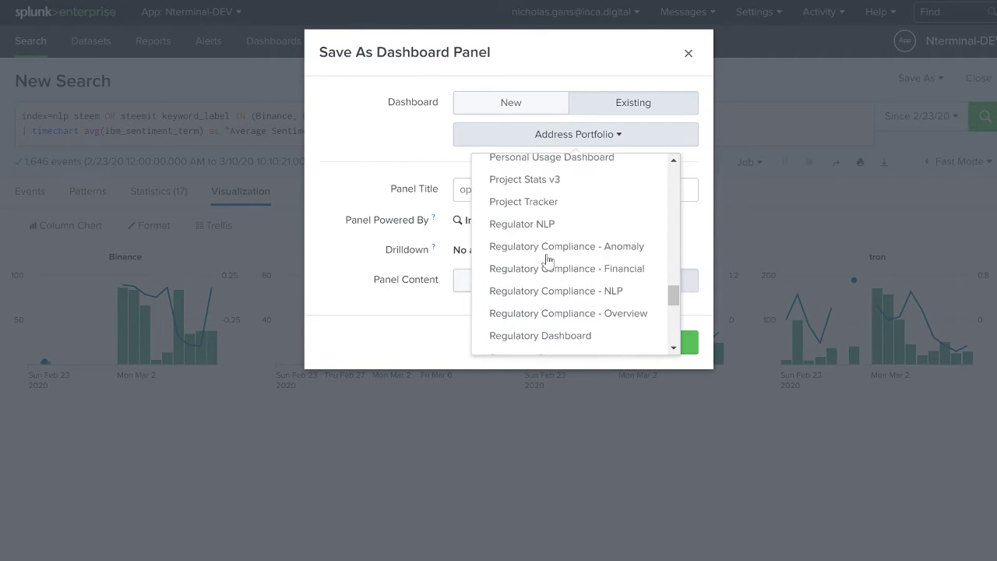
click(543, 299)
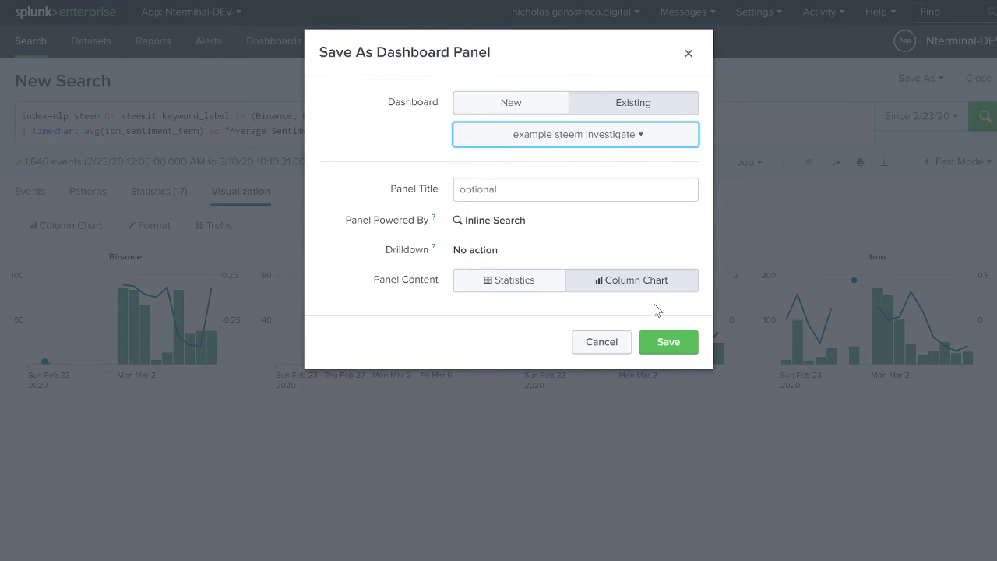
click(668, 343)
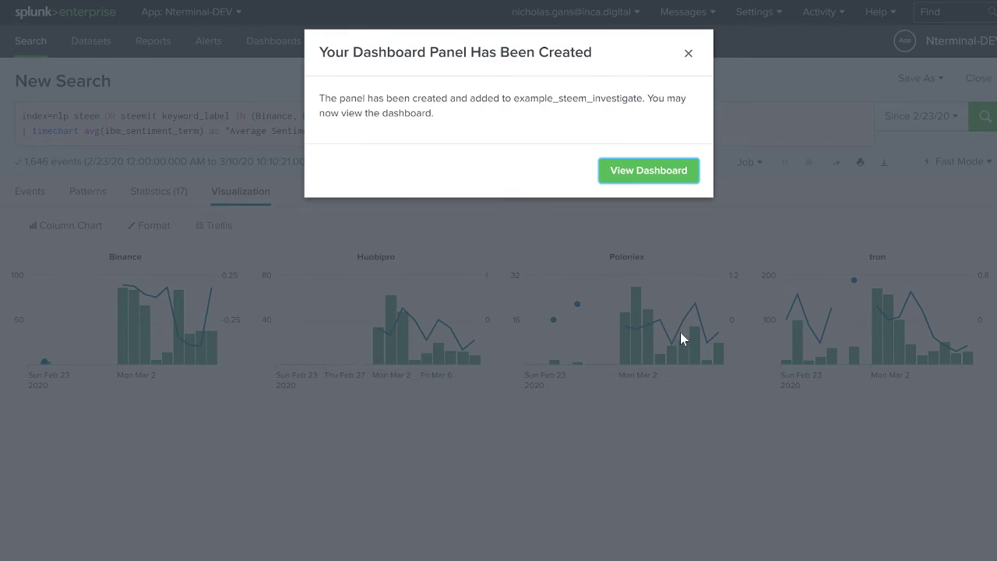
click(634, 173)
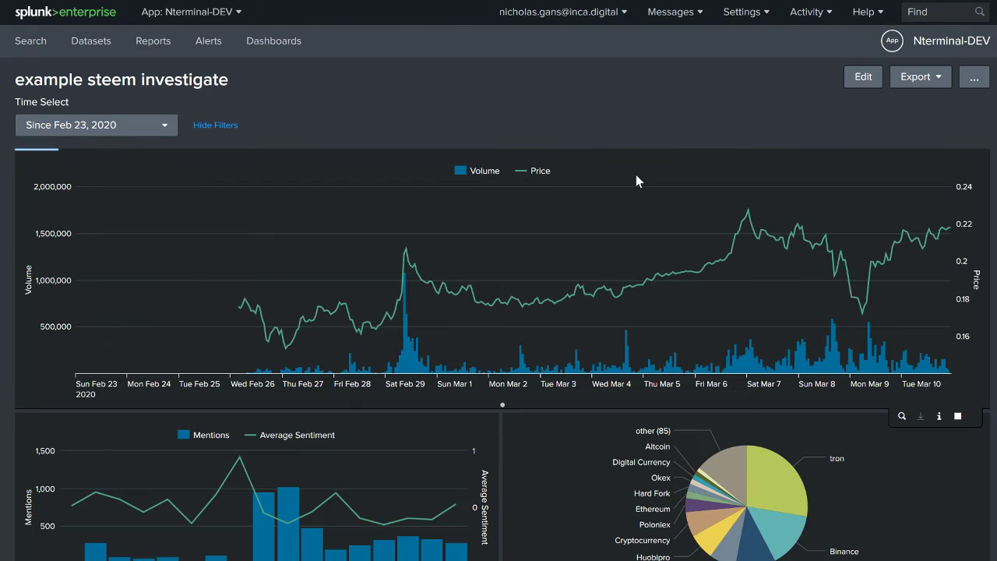
Examine the dashboard's mention and sentiment tables and the per-entity Binance, Huobipro, Poloniex and tron charts.
scroll(636, 176, down, 8)
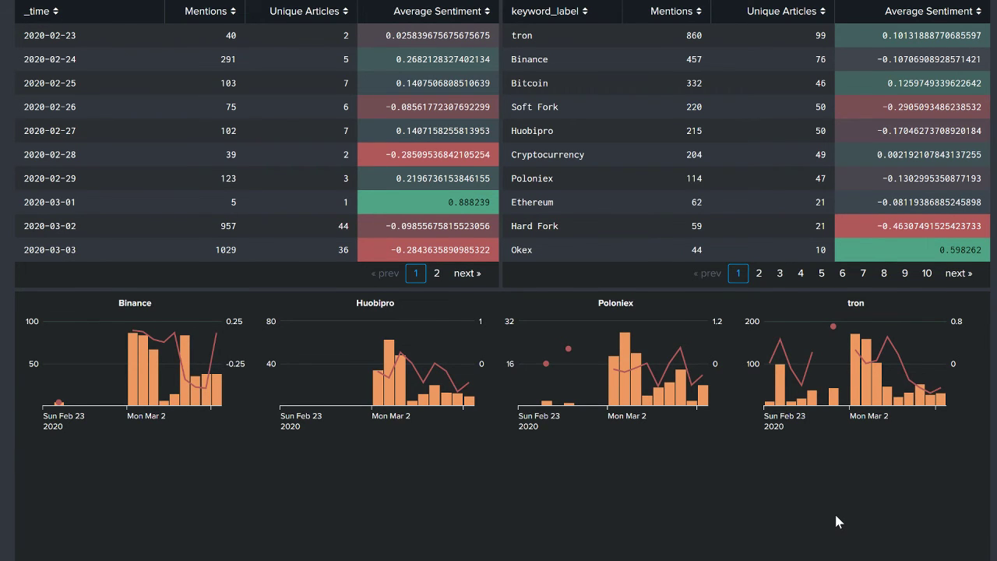
scroll(834, 516, up, 1)
scroll(755, 470, down, 1)
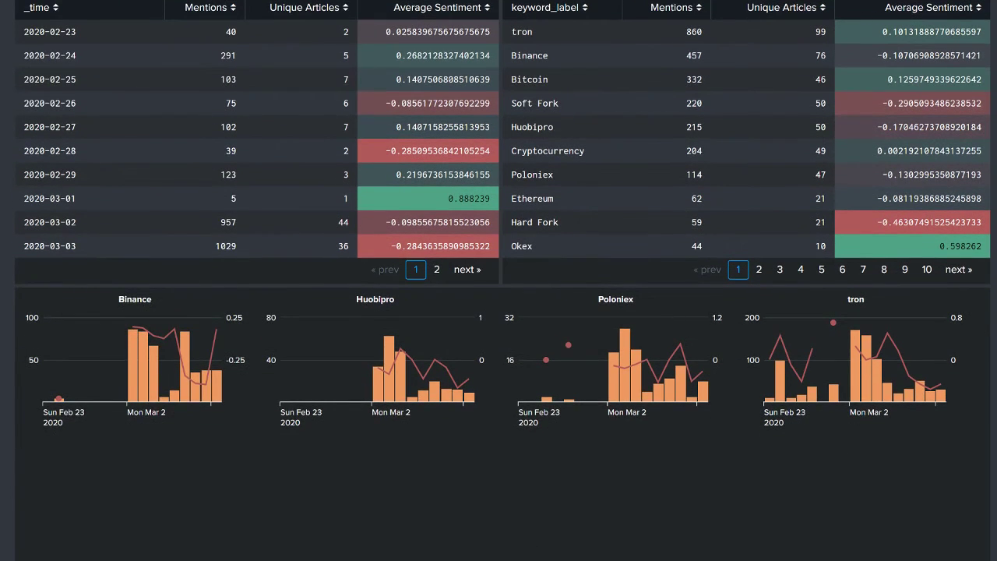
scroll(503, 280, up, 3)
scroll(502, 280, down, 1)
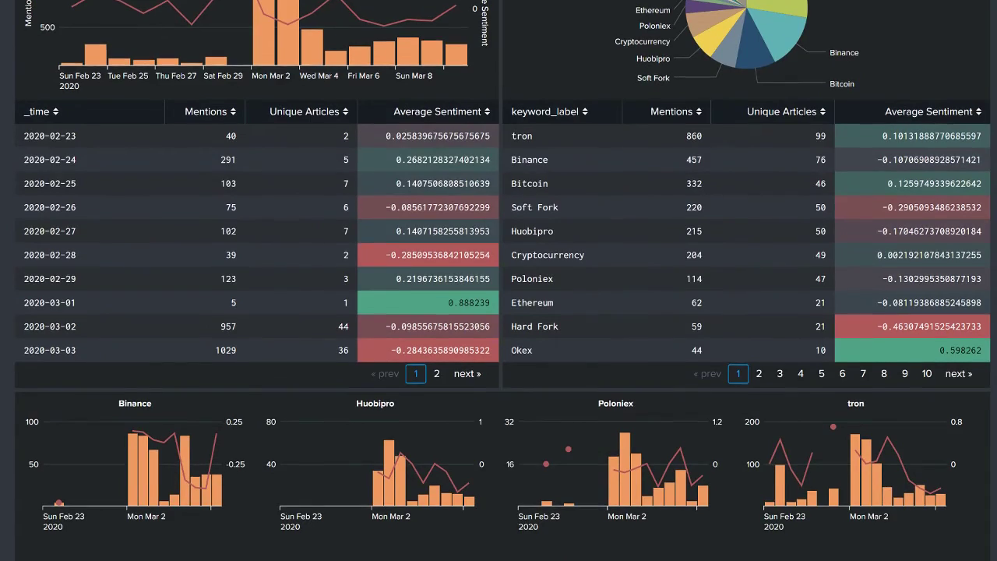
scroll(502, 280, up, 1)
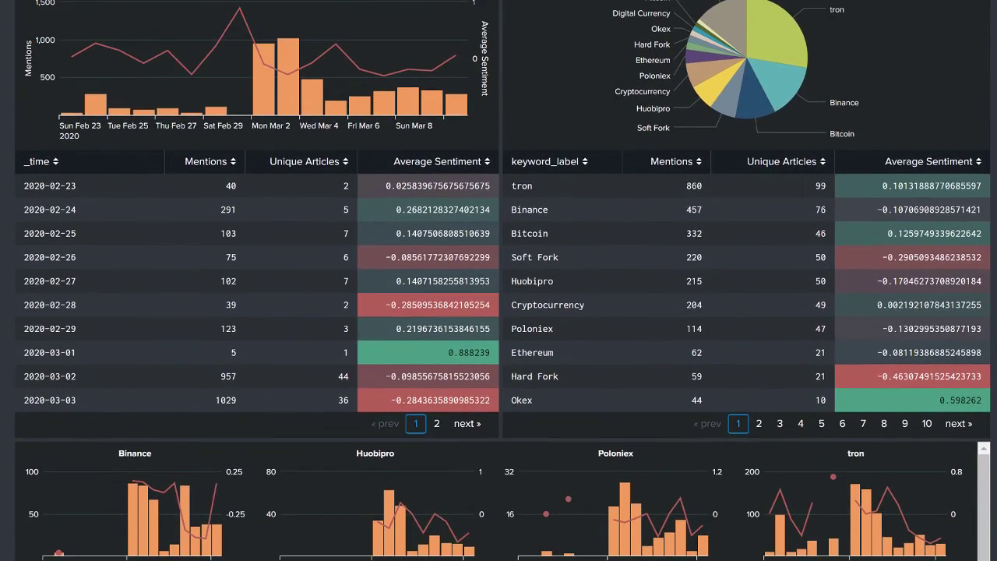
scroll(573, 472, down, 1)
mouse_move(573, 471)
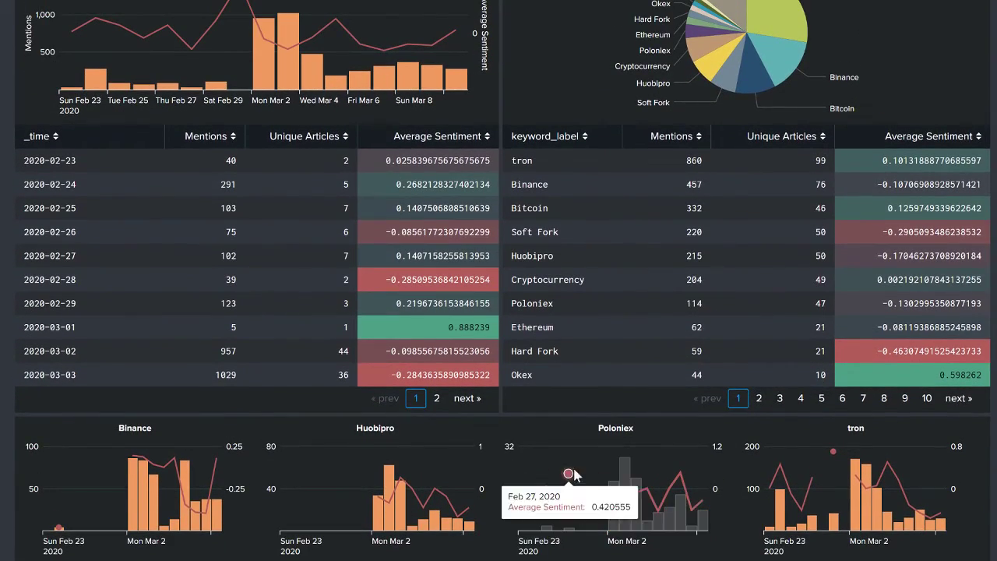
Open the dashboard for editing and title the per-entity trellis chart "Co-Mentions with Steem/Steemit".
scroll(916, 420, up, 6)
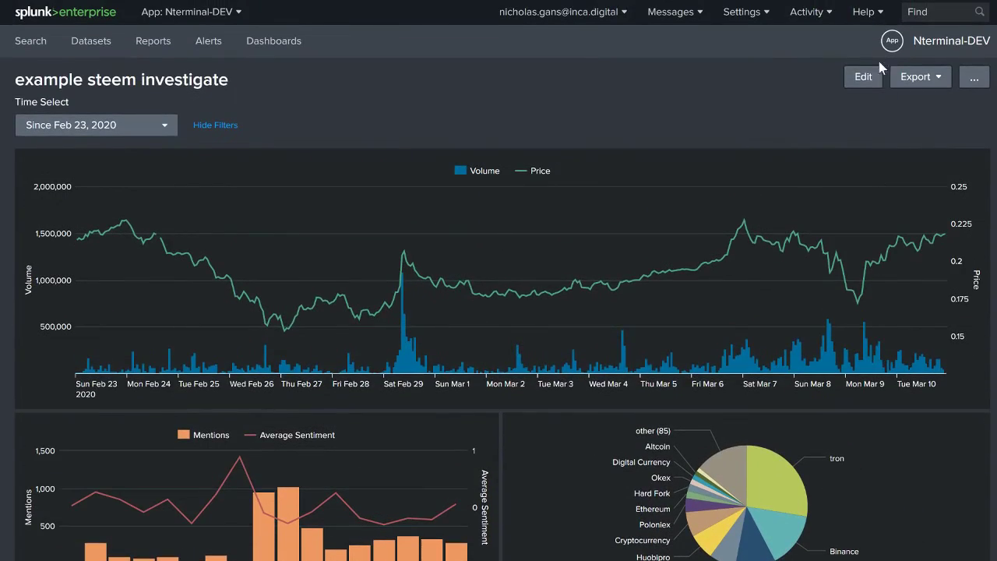
scroll(652, 101, down, 15)
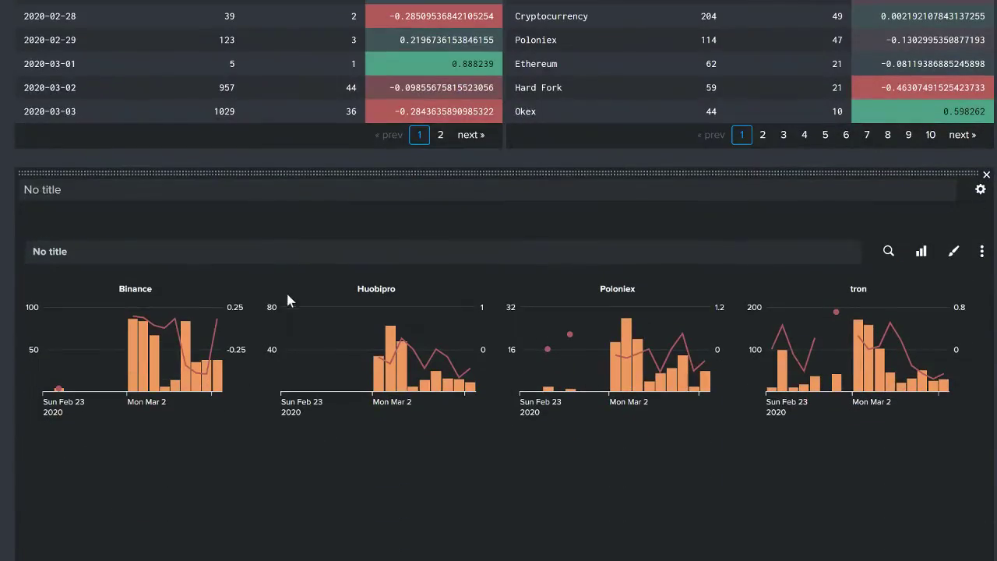
click(288, 250)
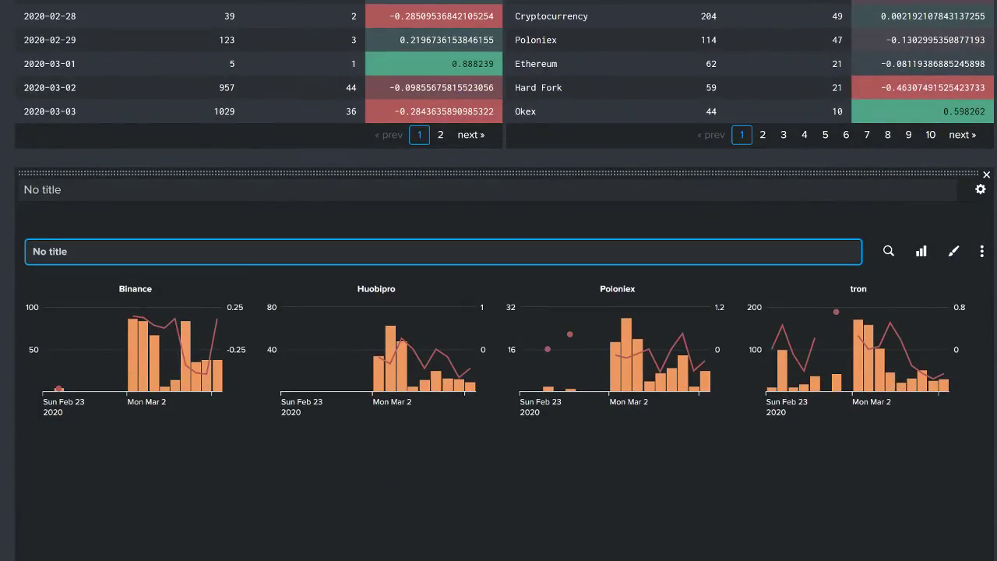
click(404, 436)
scroll(499, 280, up, 2)
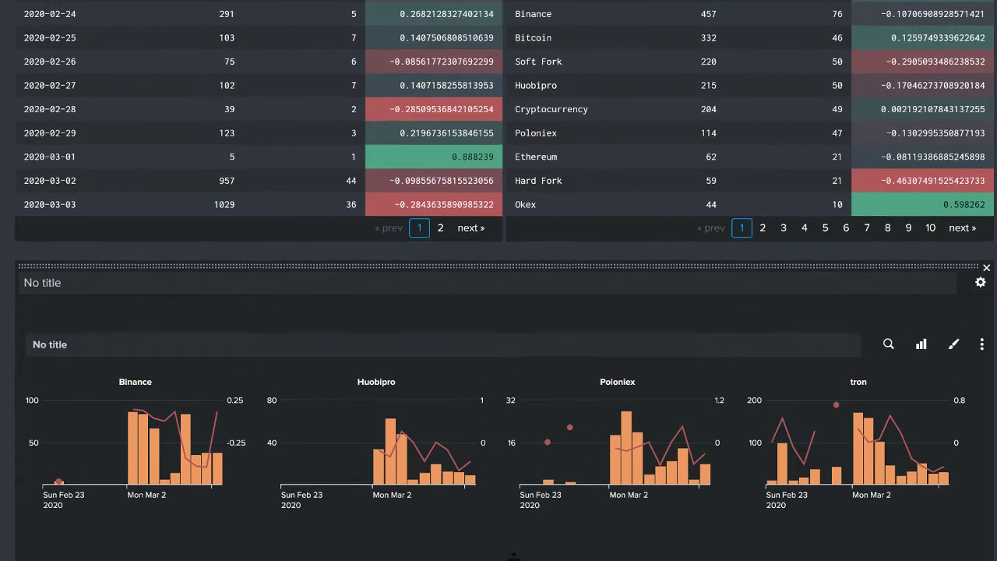
click(182, 376)
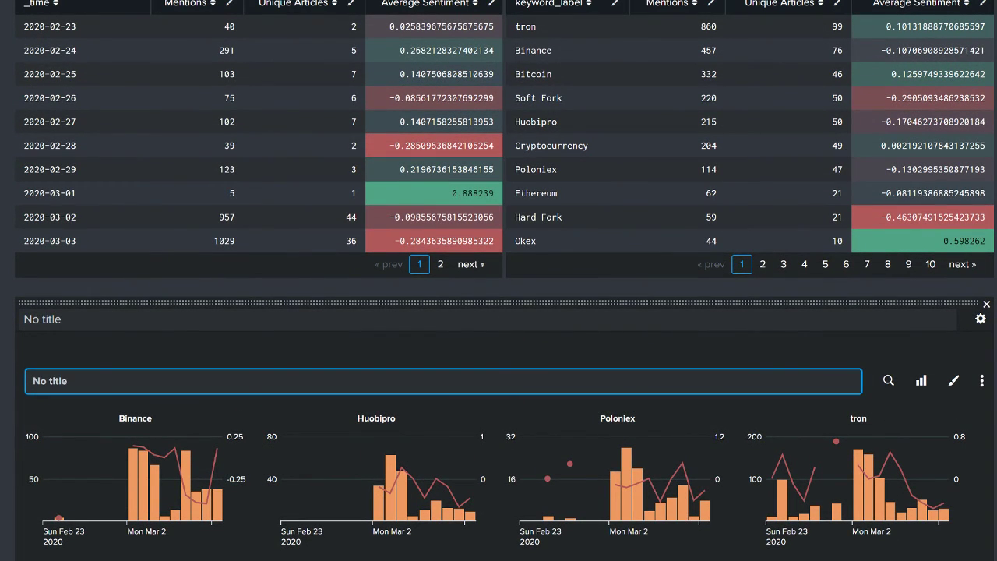
text(Mentions with Steem/Steemit)
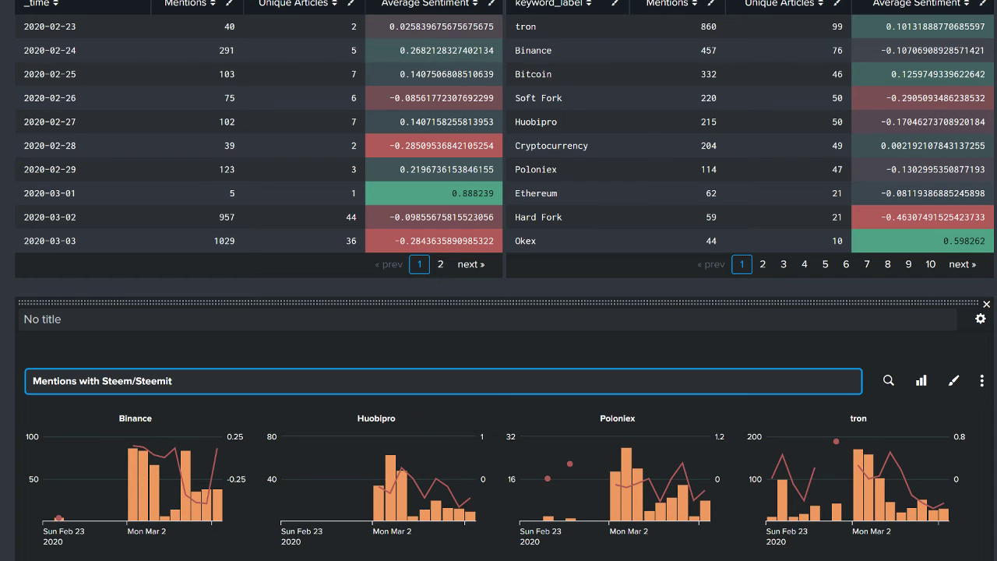
click(33, 381)
text(Co-)
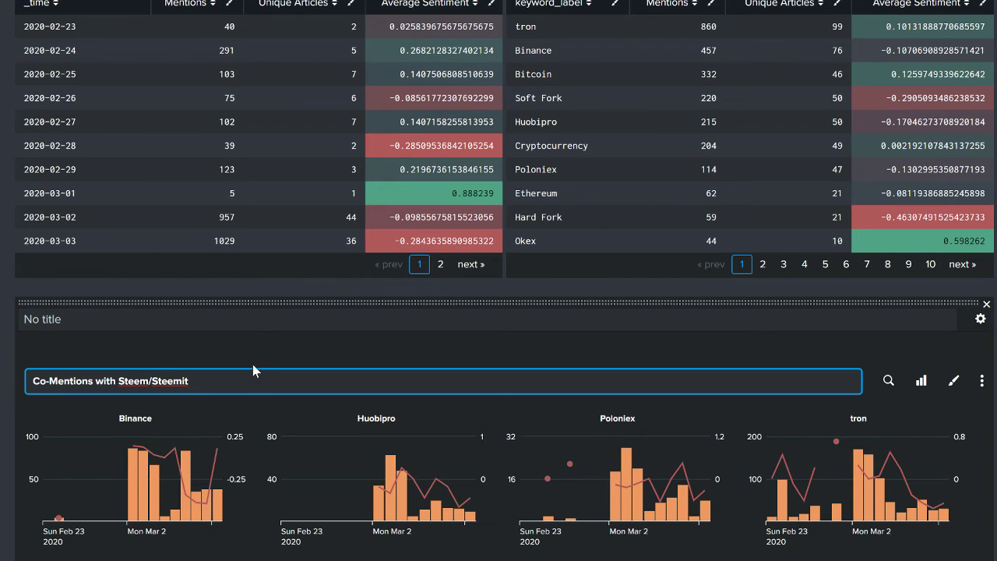
Copy the entire search string of the Co-Mentions with Steem/Steemit chart and close its search editor without changes.
click(888, 380)
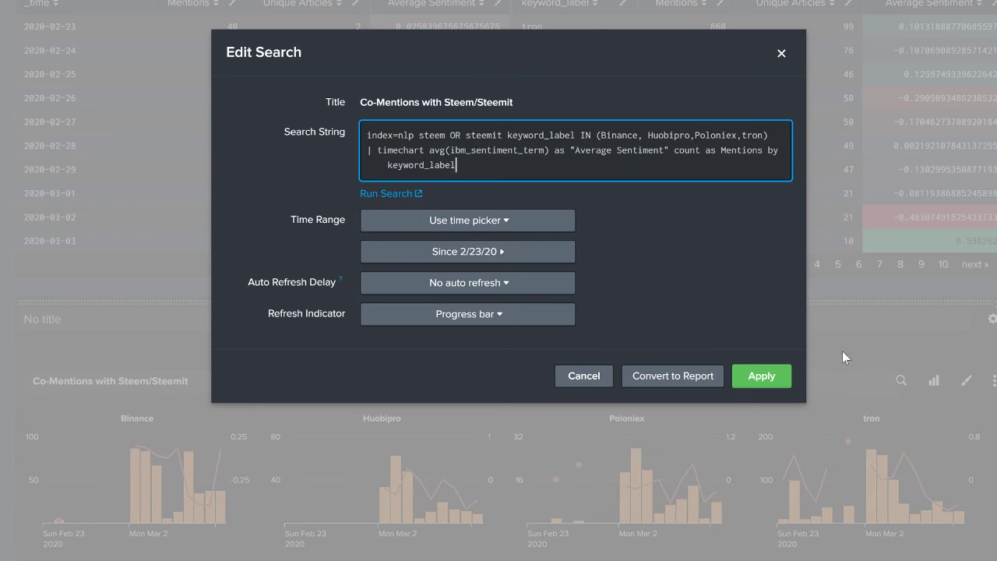
key(ctrl+a)
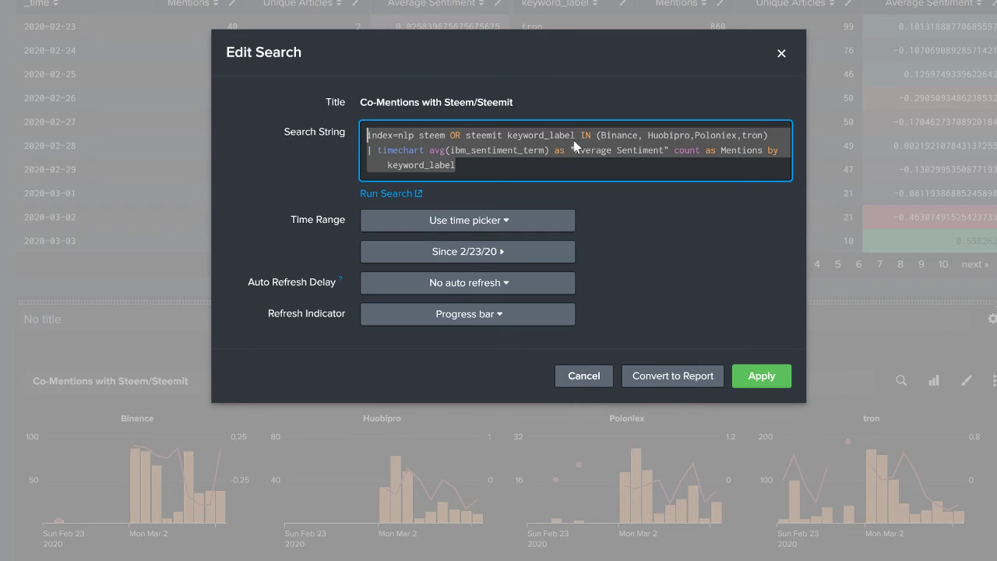
click(781, 65)
scroll(759, 228, up, 10)
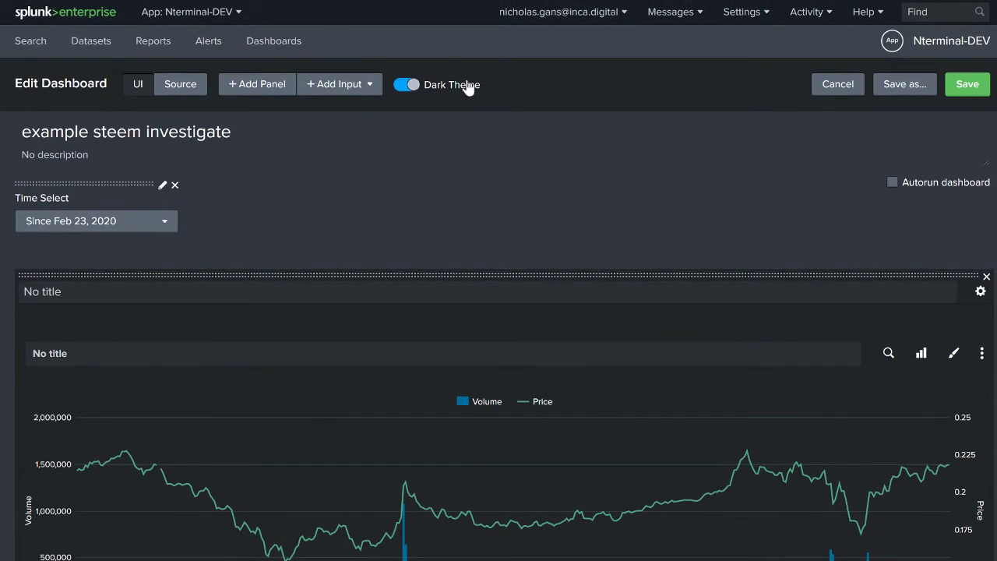
Start a new column chart panel with the copied Co-Mentions search string, removing "steem OR steemit" from it.
click(280, 83)
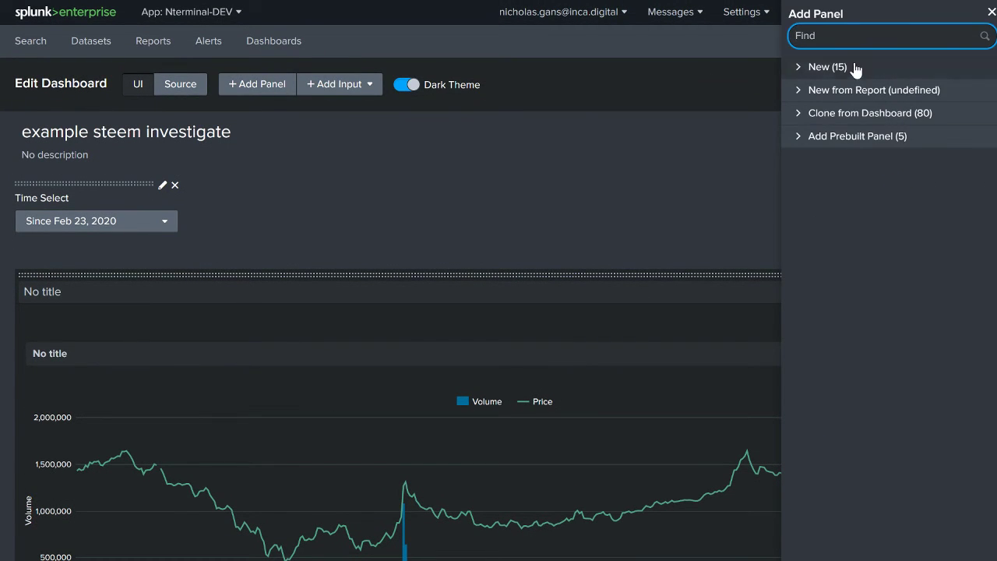
click(826, 67)
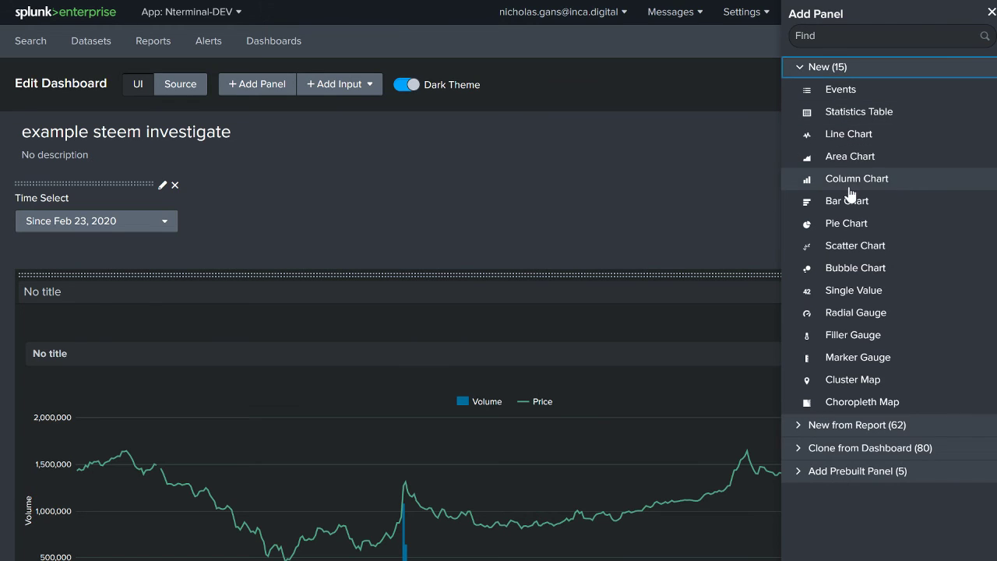
click(848, 181)
click(849, 193)
text(index=nlp steem OR steemit keyword_label IN (Binance,Huobipro,Poloniex,tron) | timechart avg(ibm_sentiment_term) as "Average Sentiment" count as Mentions by keyword_label)
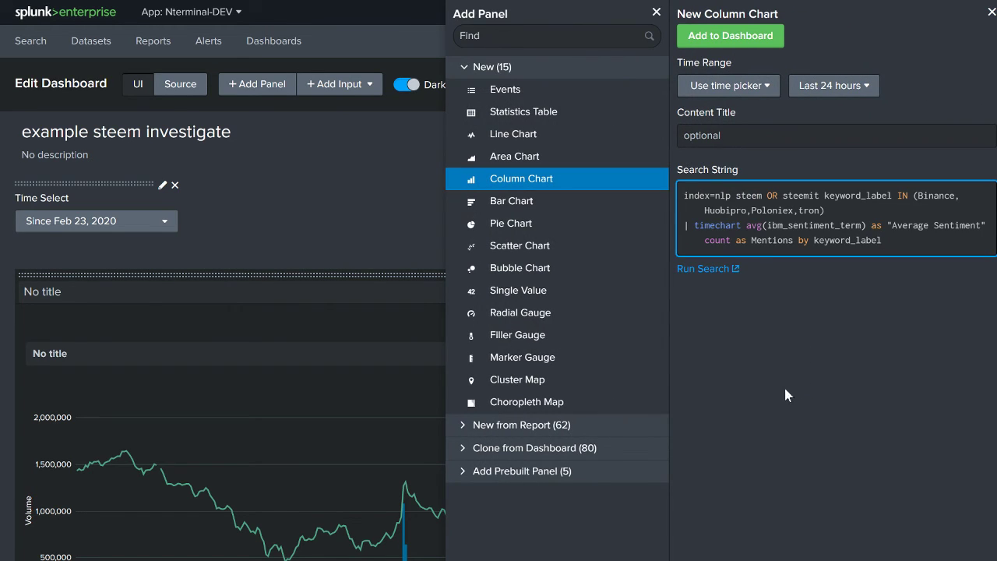
drag(826, 195, 740, 208)
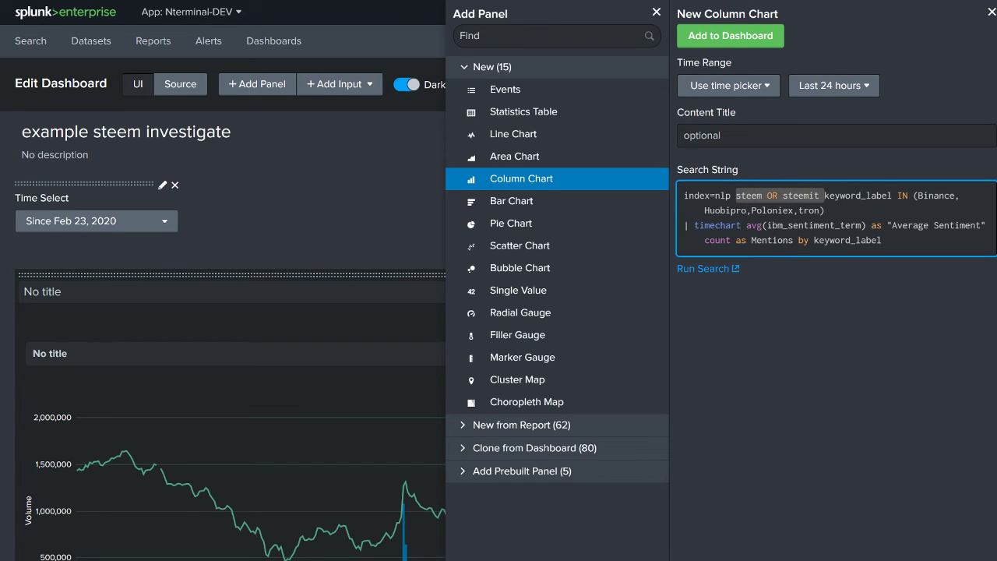
key(BackSpace)
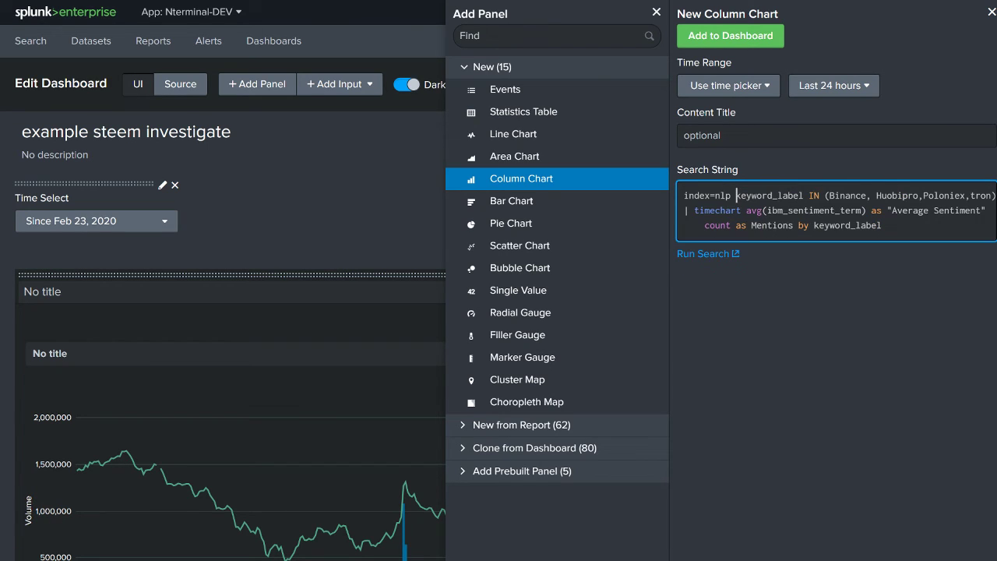
Title the new column chart "Mentions without Steem/Steemit", tie it to Shared Time Picker (time), and add it to the dashboard.
click(720, 135)
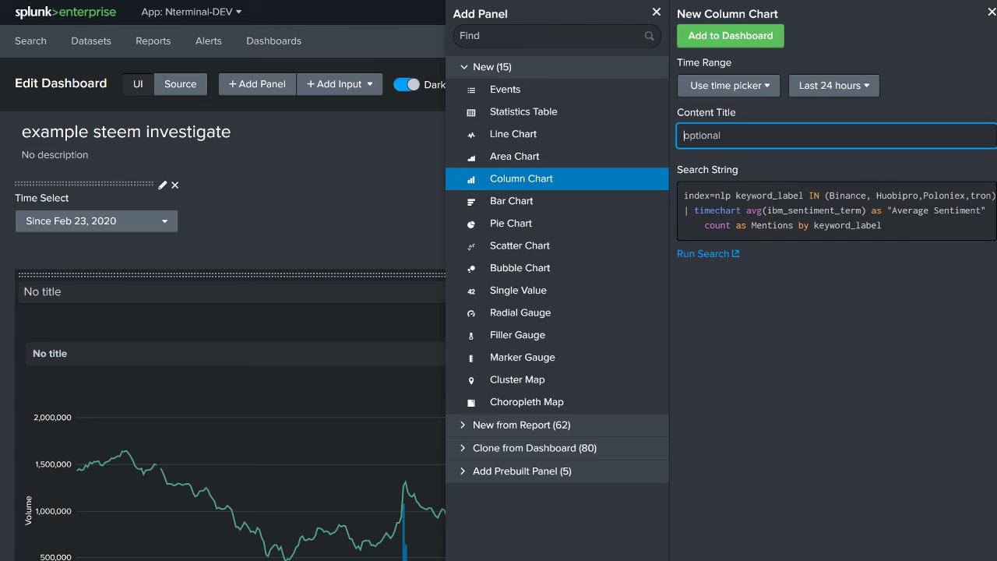
text(Mentions without S)
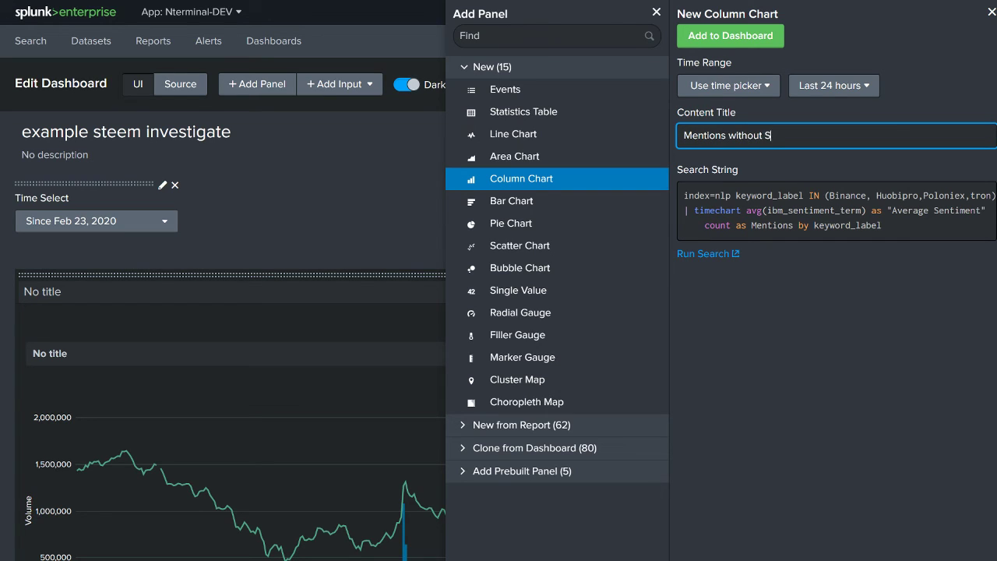
text(teem/Steemit)
click(748, 87)
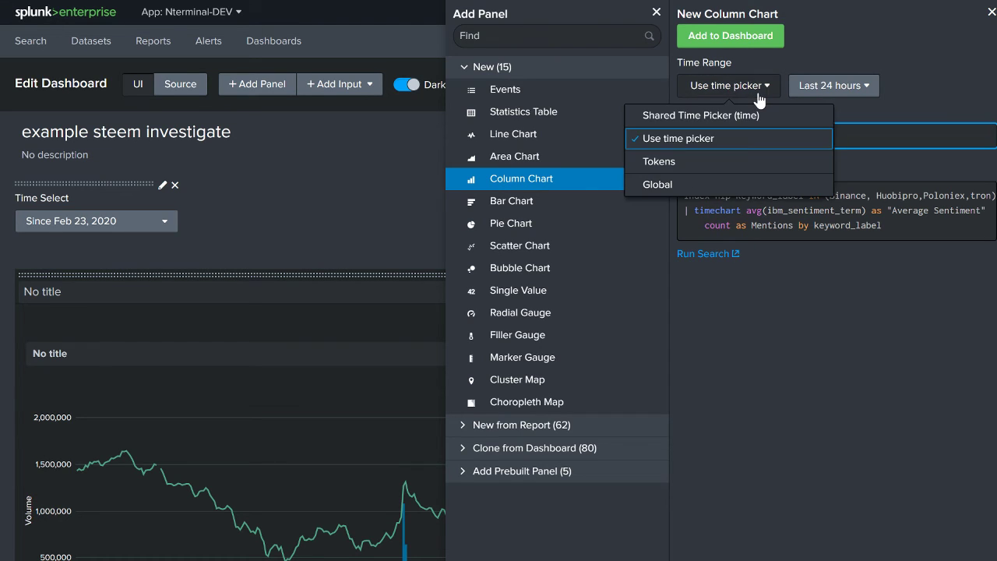
click(744, 114)
click(743, 37)
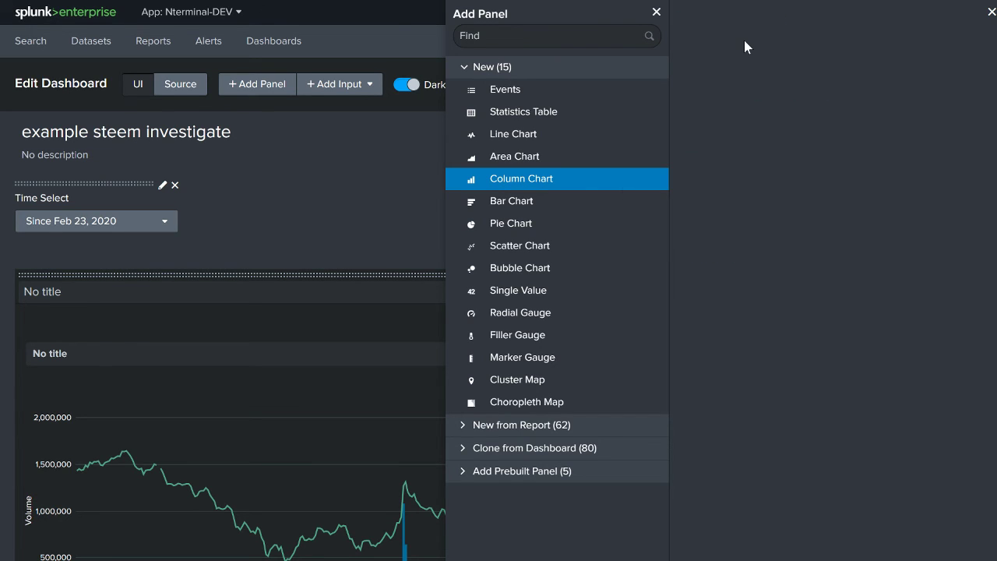
Set the time range of the Co-Mentions with Steem/Steemit chart's search to Shared Time Picker (time) and apply it.
scroll(609, 230, up, 3)
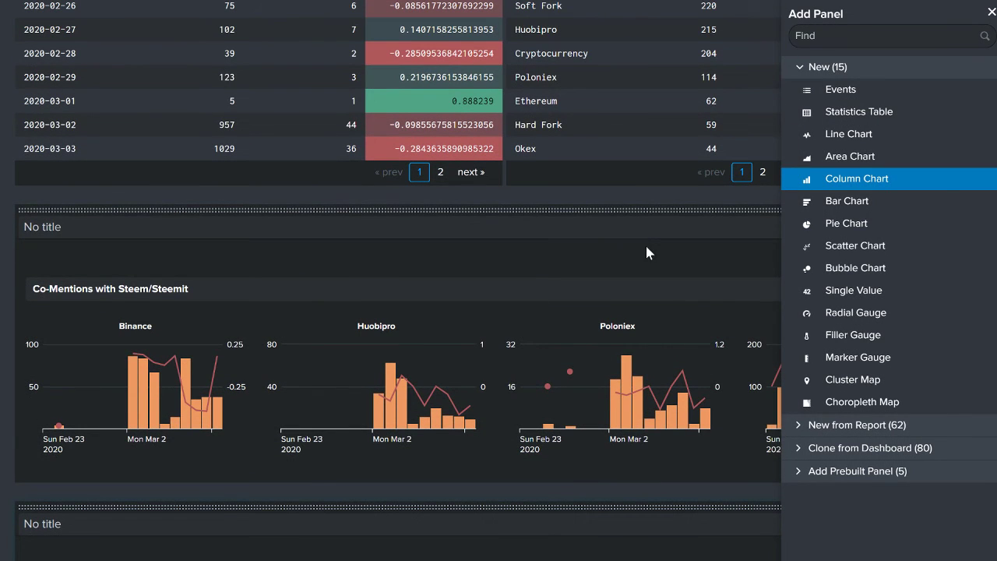
click(645, 243)
click(889, 289)
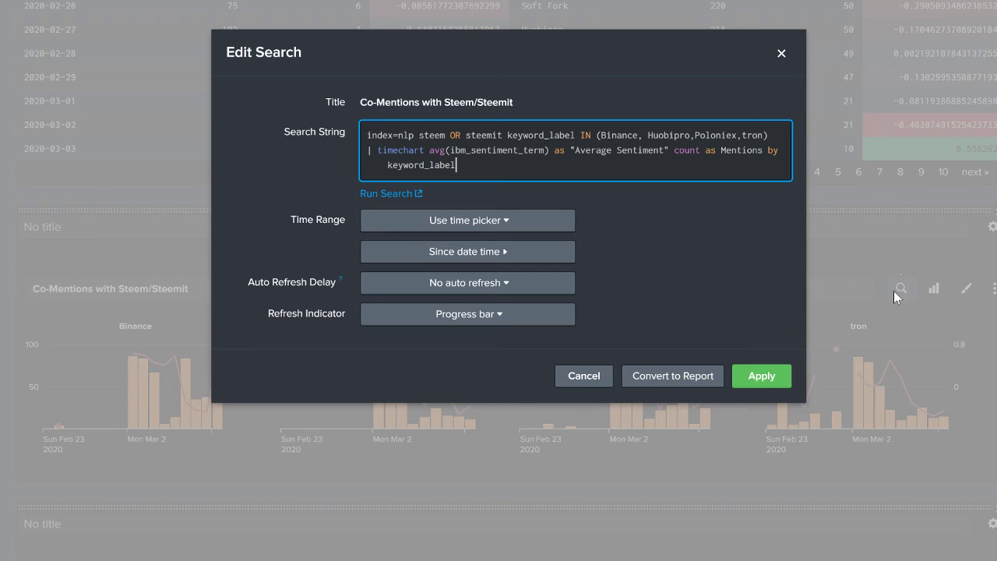
click(479, 220)
click(477, 257)
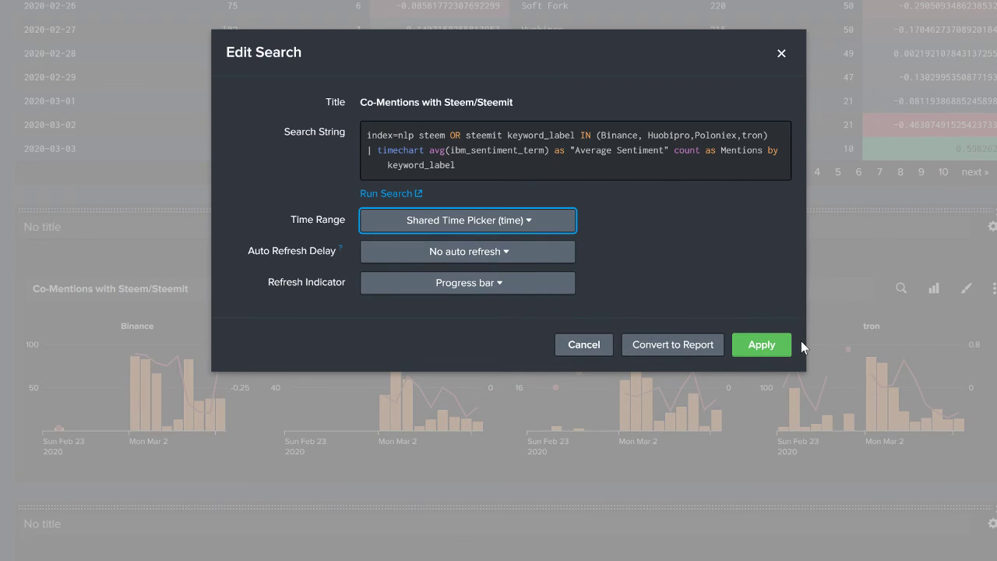
click(744, 345)
Enable the trellis layout with independent scales on the Mentions without Steem/Steemit chart.
scroll(669, 321, down, 3)
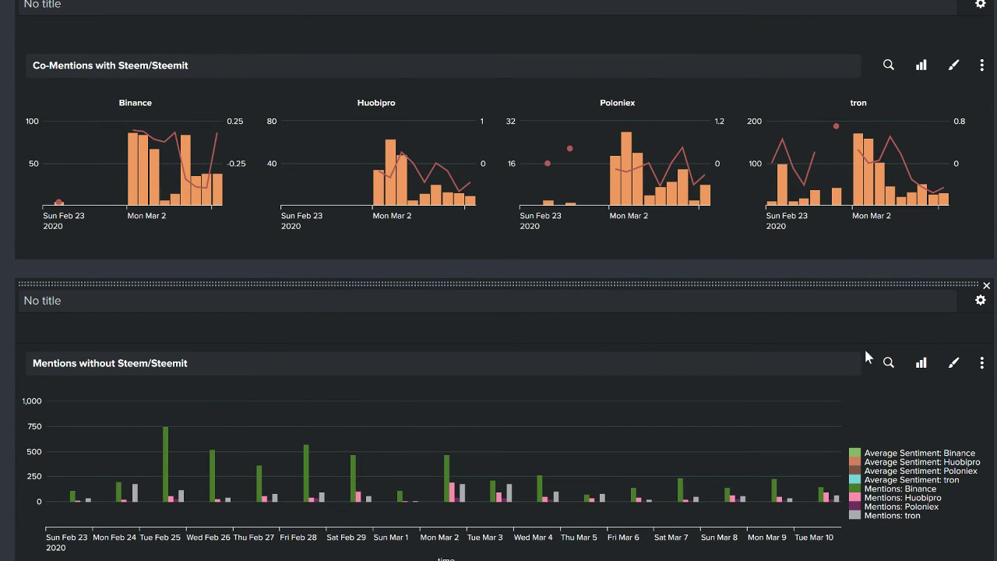
click(981, 363)
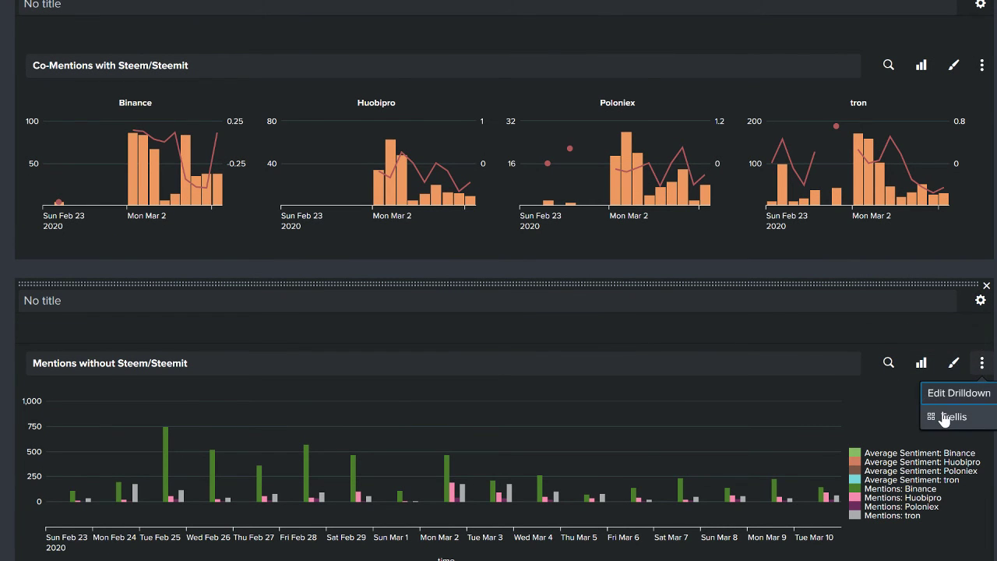
click(946, 417)
click(824, 467)
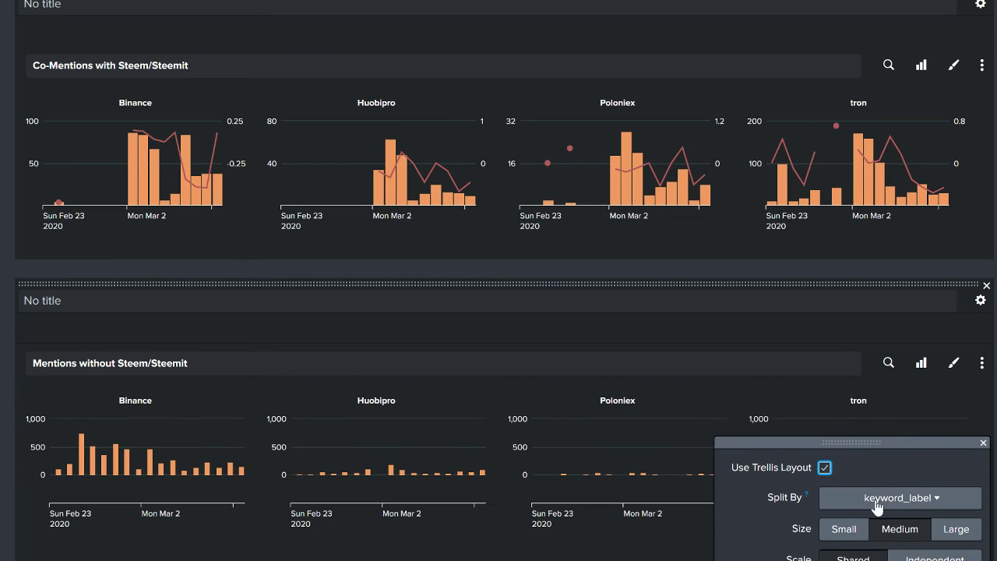
click(935, 558)
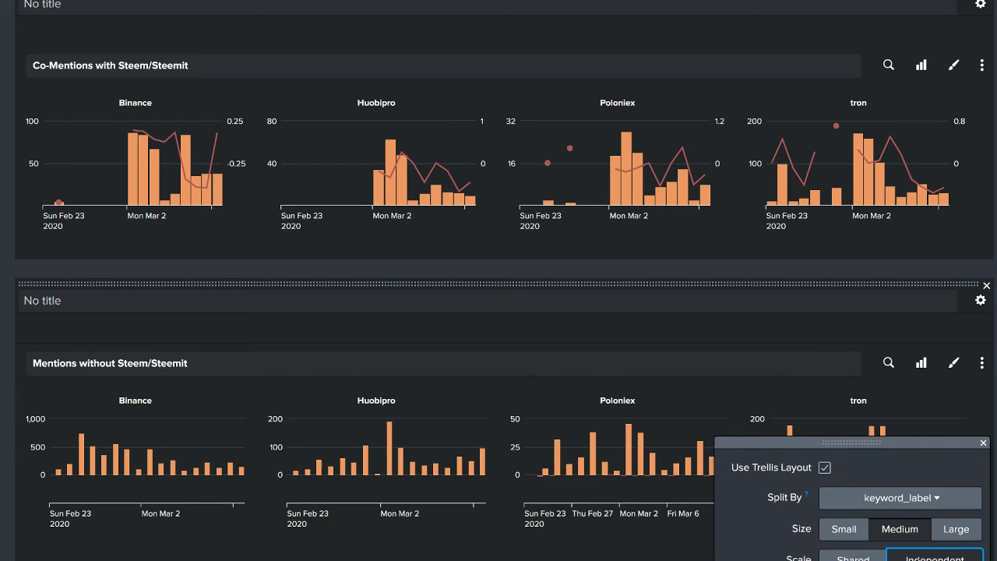
click(983, 443)
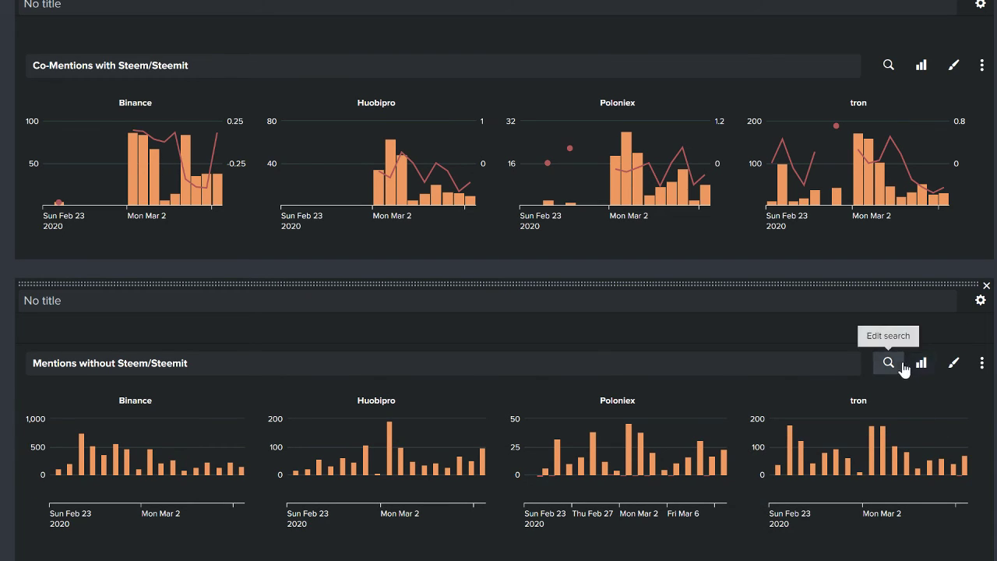
Overlay Average Sentiment on the Mentions without Steem/Steemit chart and show it on its own axis.
click(953, 363)
click(636, 512)
click(826, 414)
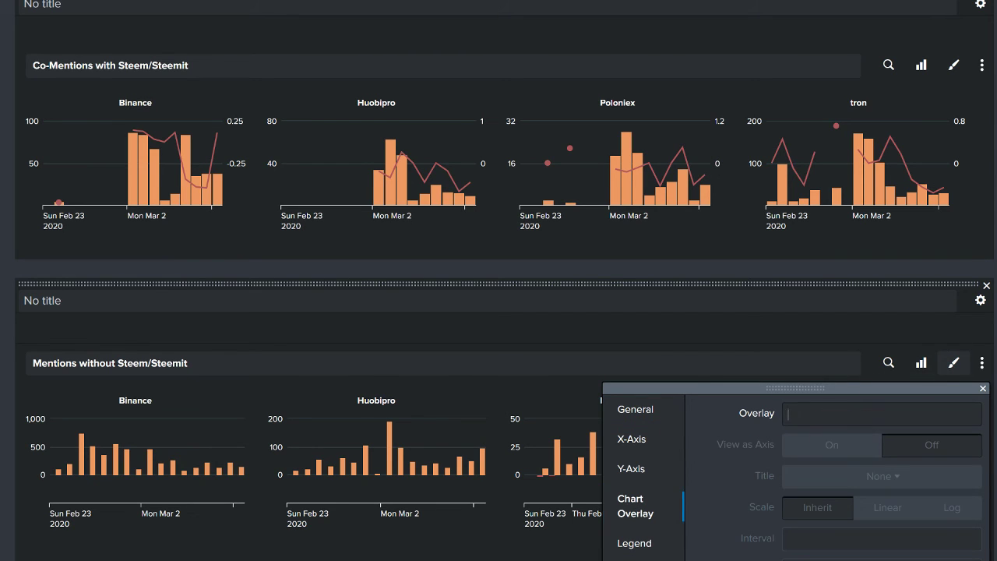
click(835, 461)
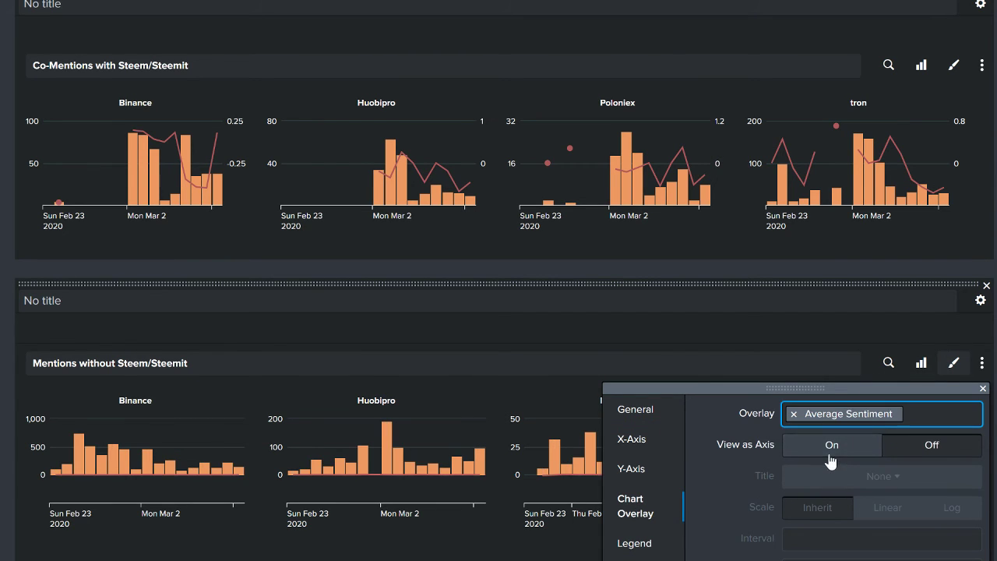
click(830, 449)
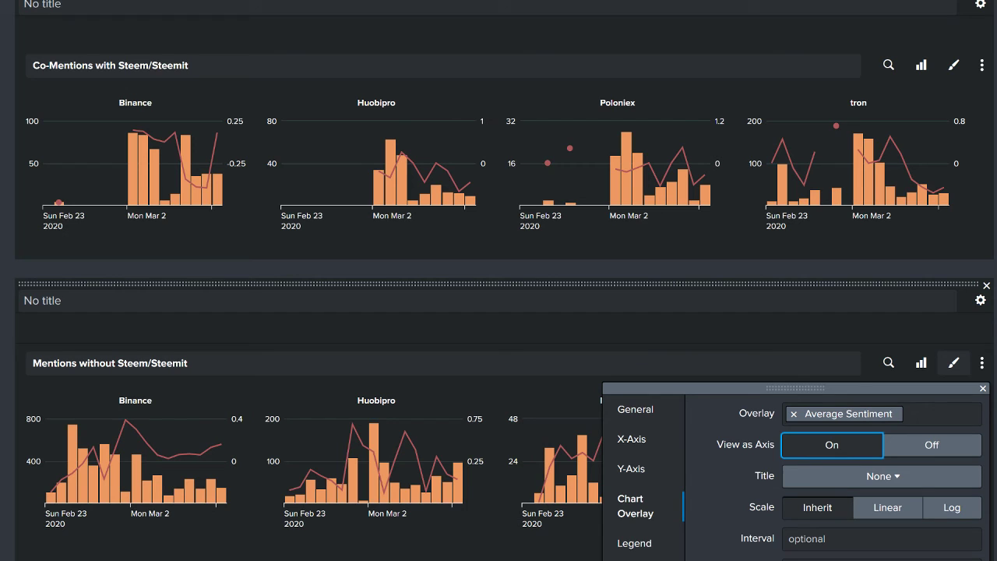
click(983, 388)
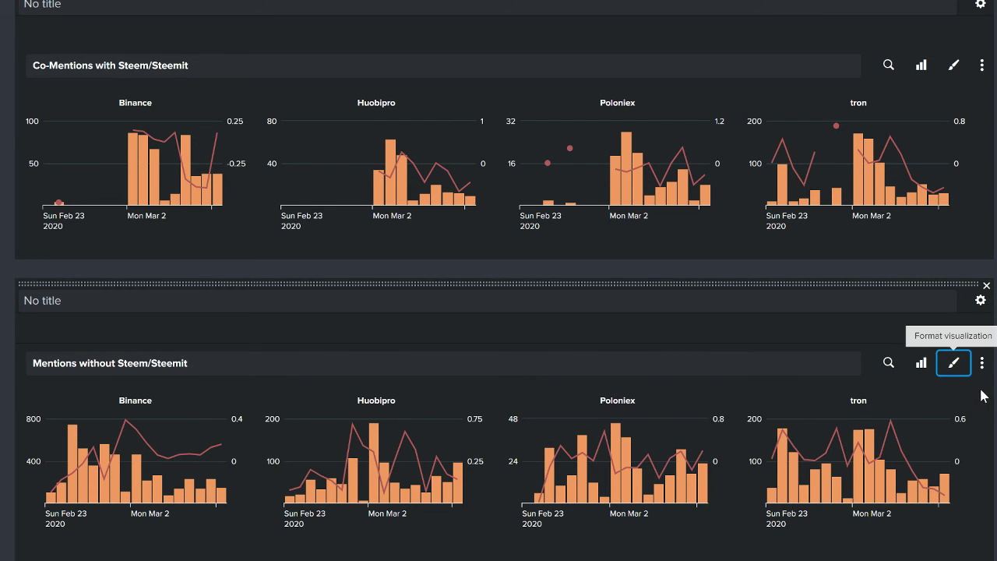
Compare the Co-Mentions and Mentions without Steem/Steemit charts and save the dashboard.
scroll(643, 382, down, 1)
scroll(641, 373, down, 3)
scroll(508, 556, up, 3)
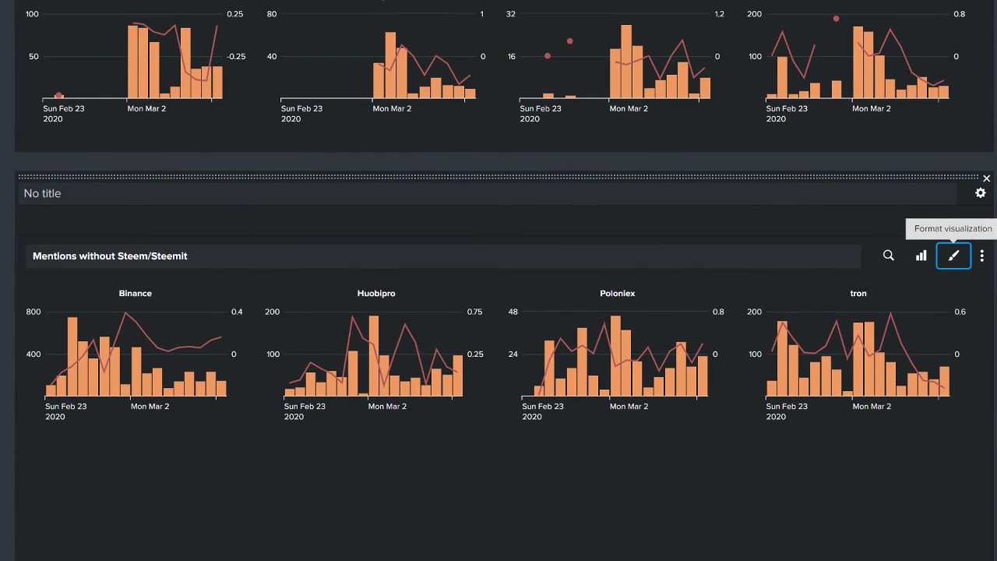
scroll(508, 555, up, 1)
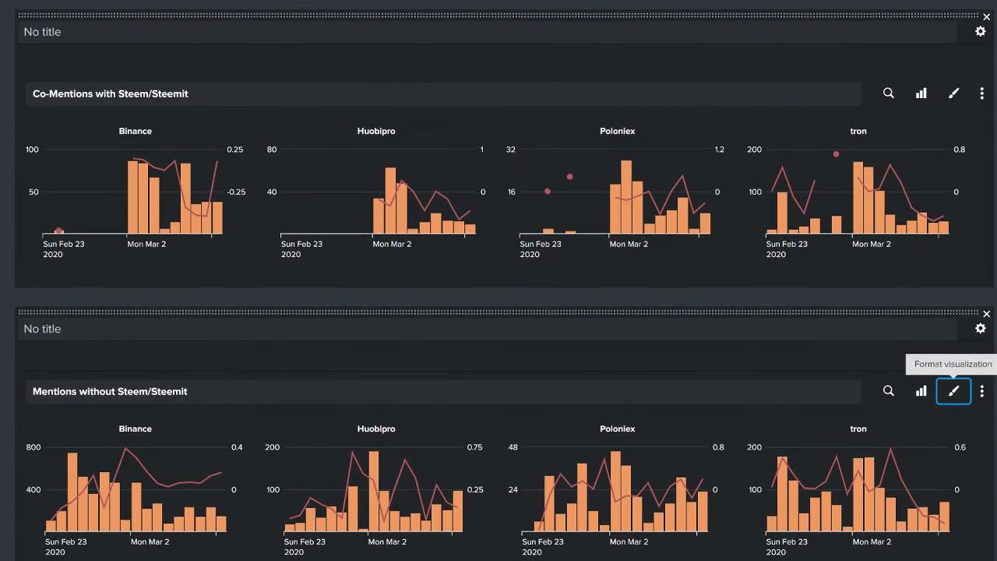
scroll(508, 556, down, 1)
scroll(498, 312, up, 1)
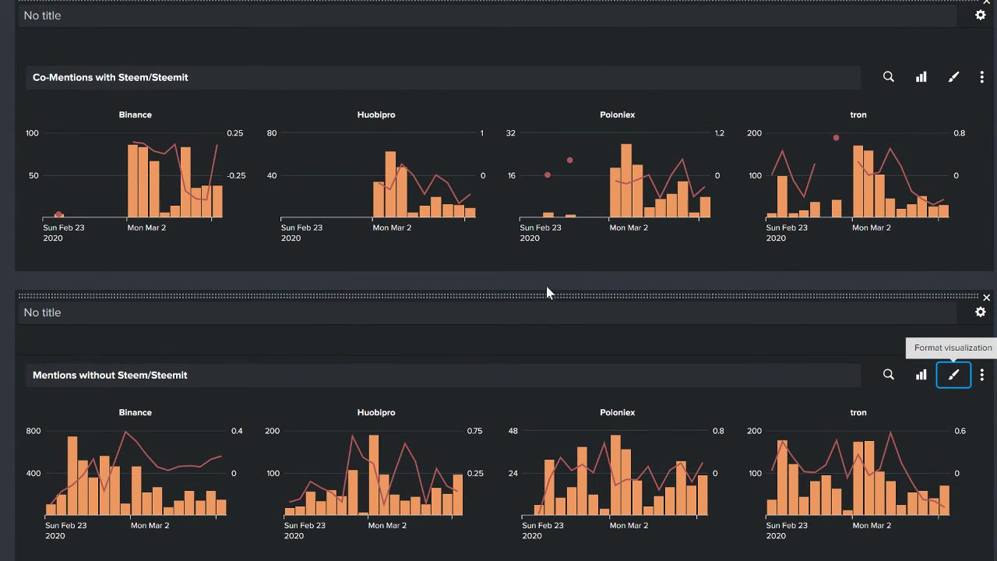
scroll(546, 286, up, 20)
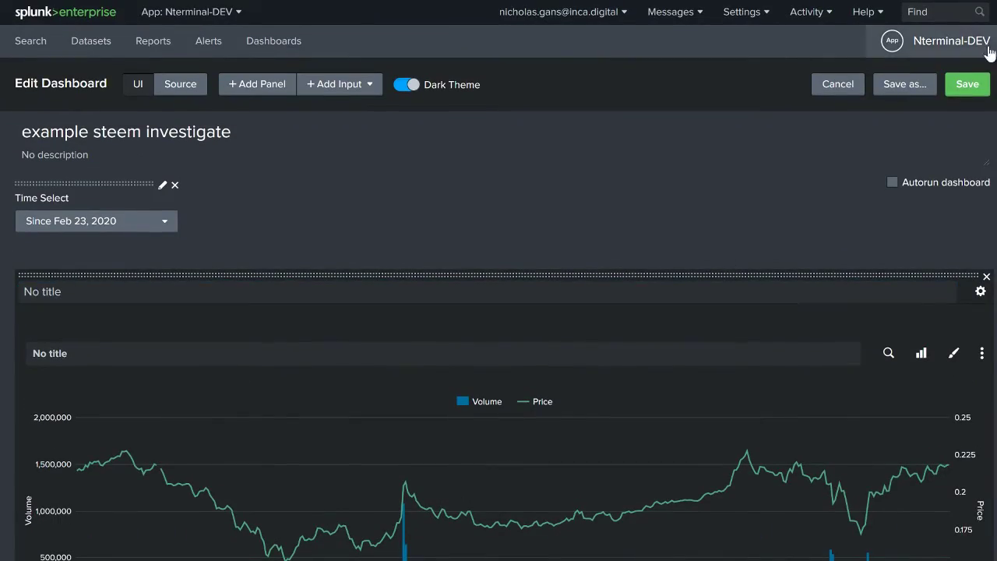
click(962, 83)
scroll(516, 205, down, 15)
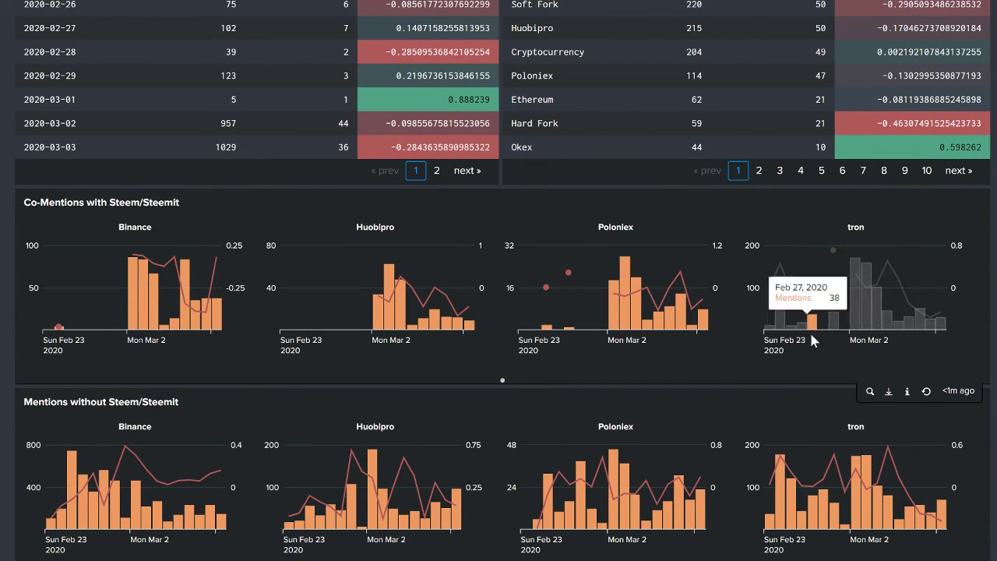
Open the Co-Mentions with Steem/Steemit chart in search and replace its timechart command with "dedup document_url".
click(868, 392)
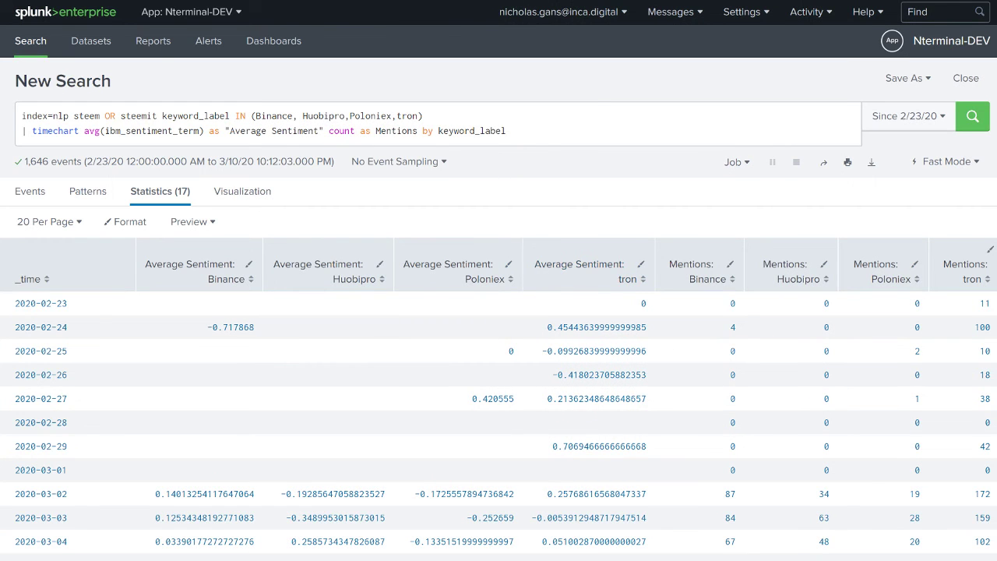
drag(507, 131, 438, 131)
click(507, 130)
drag(507, 131, 12, 140)
key(BackSpace)
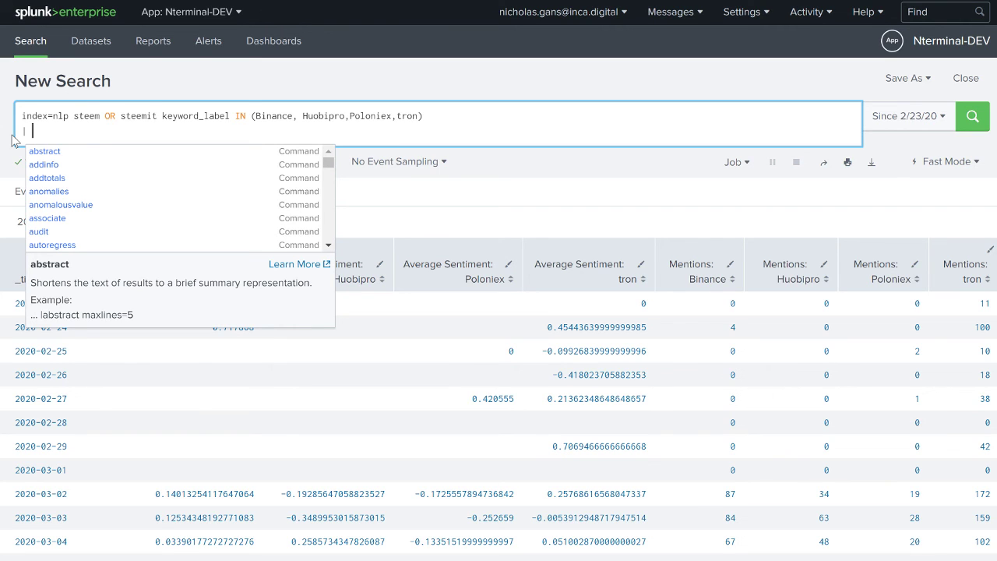
text(edup)
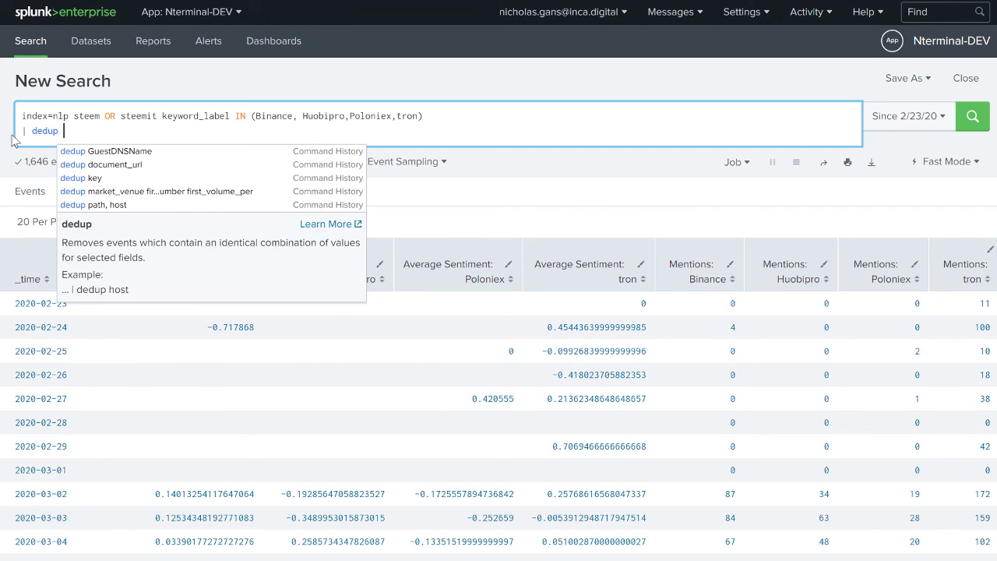
text( document)
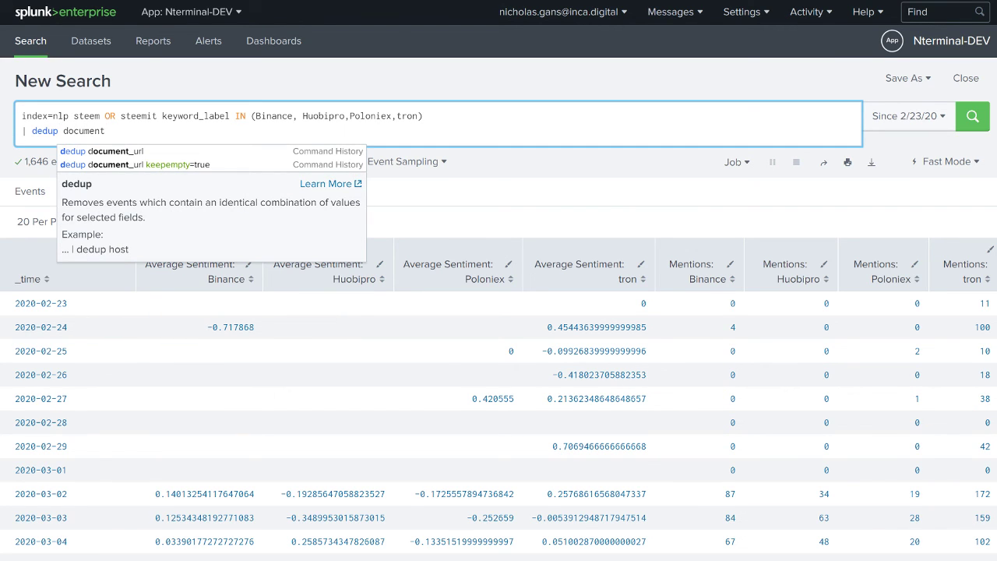
click(130, 152)
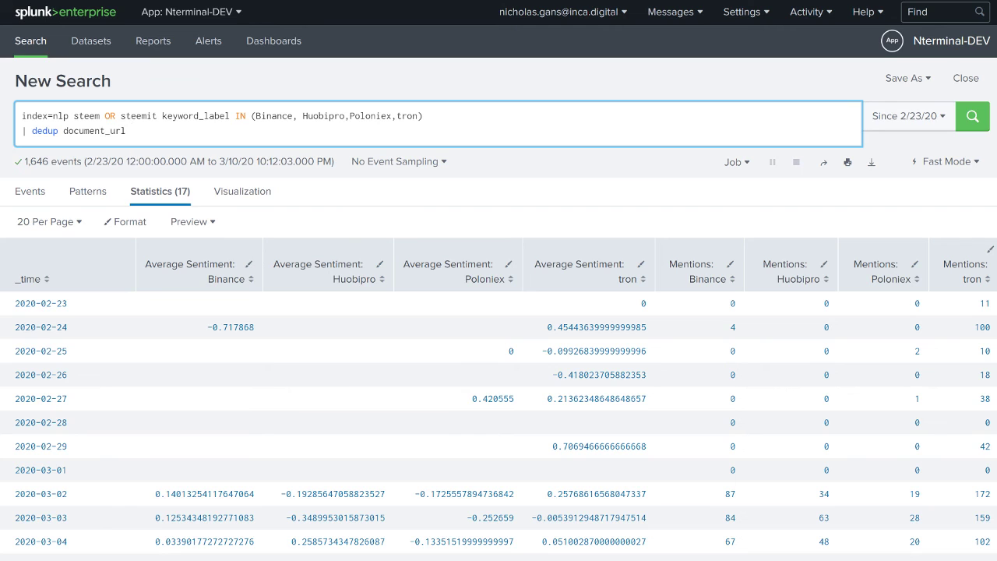
Append "| table _time" to the search and rerun it in Verbose Mode to make its events available.
text(|)
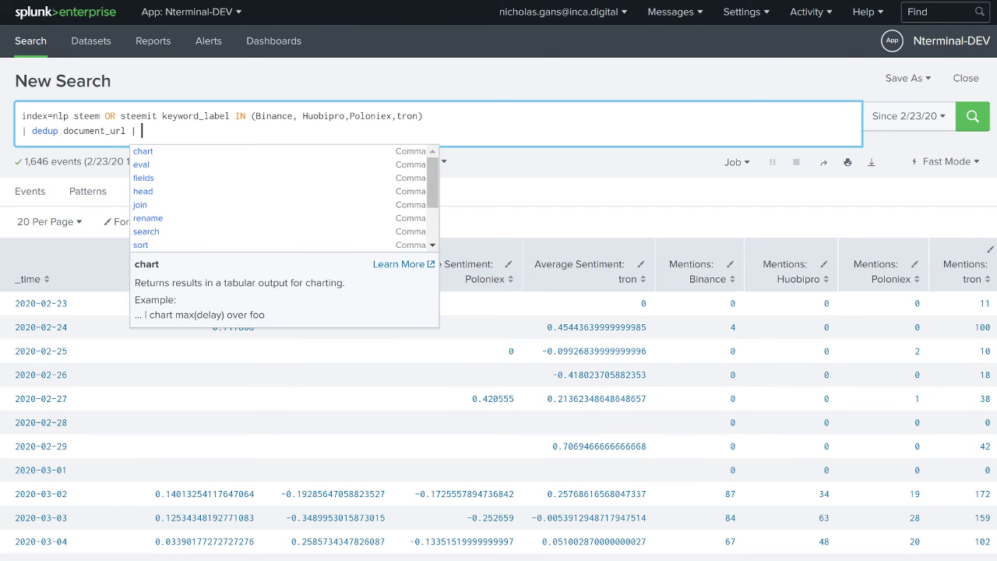
text( table )
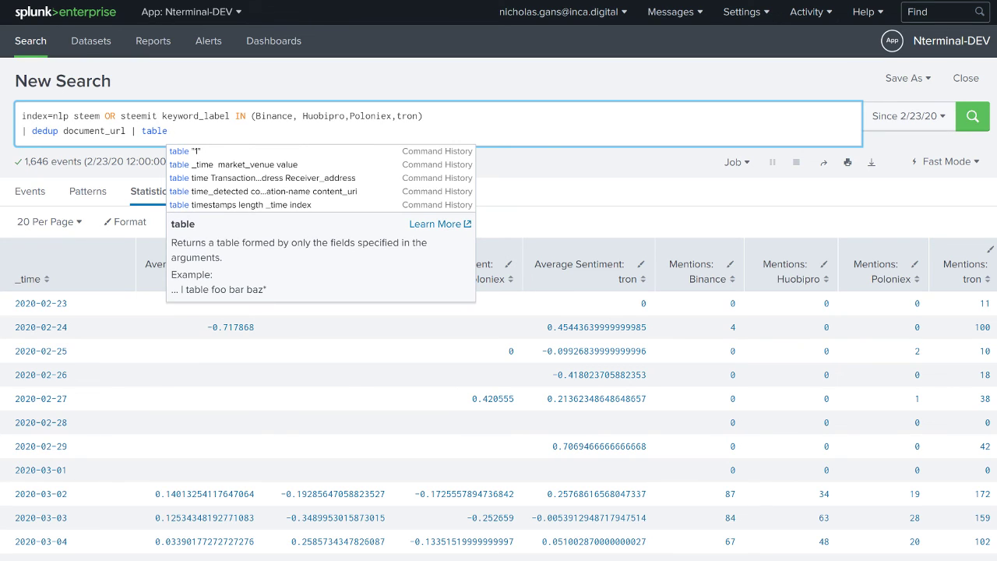
text(_time)
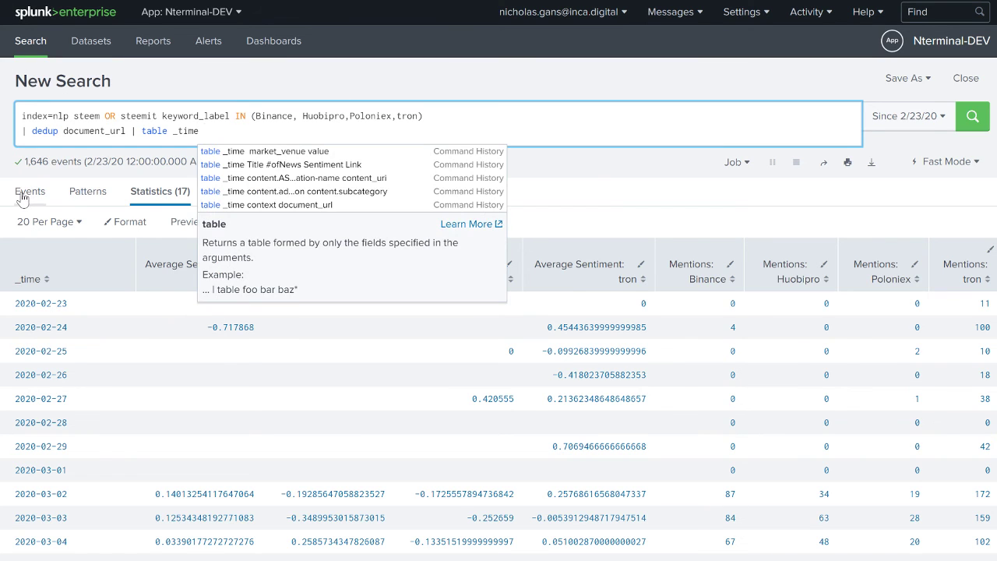
click(25, 196)
click(435, 285)
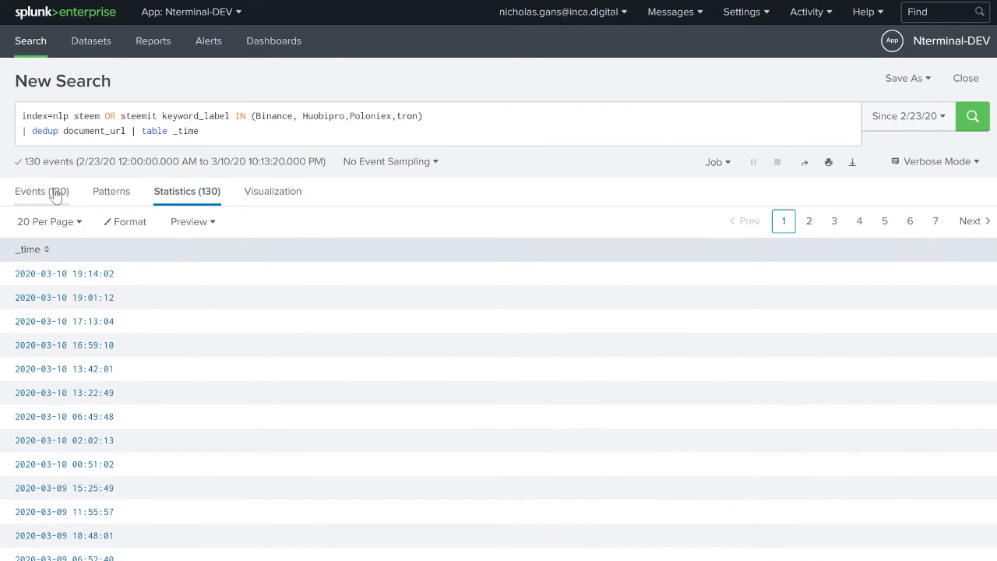
Extend the table command with the context and document_url fields taken from the event details, placing context before document_url.
click(54, 195)
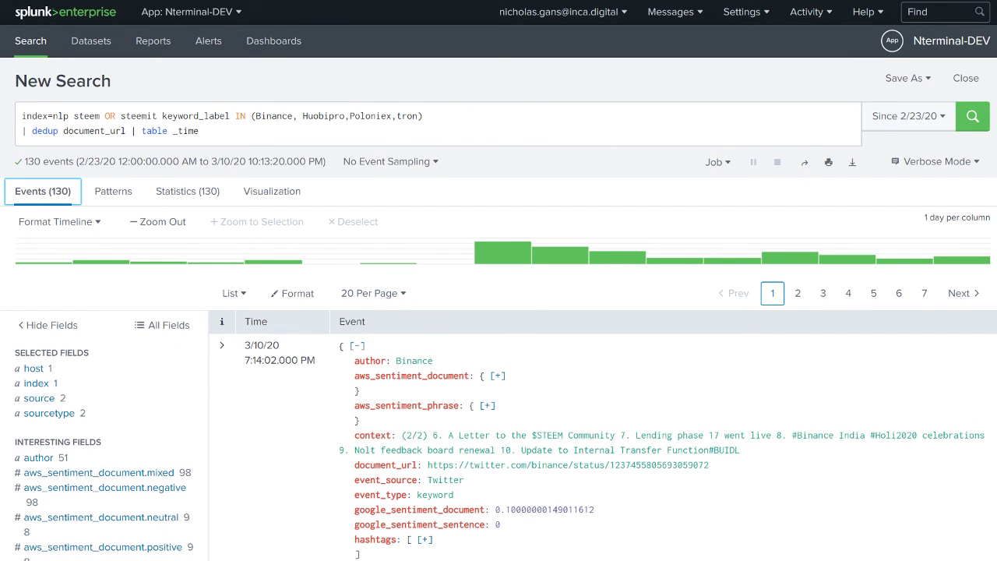
double_click(386, 465)
key(ctrl+c)
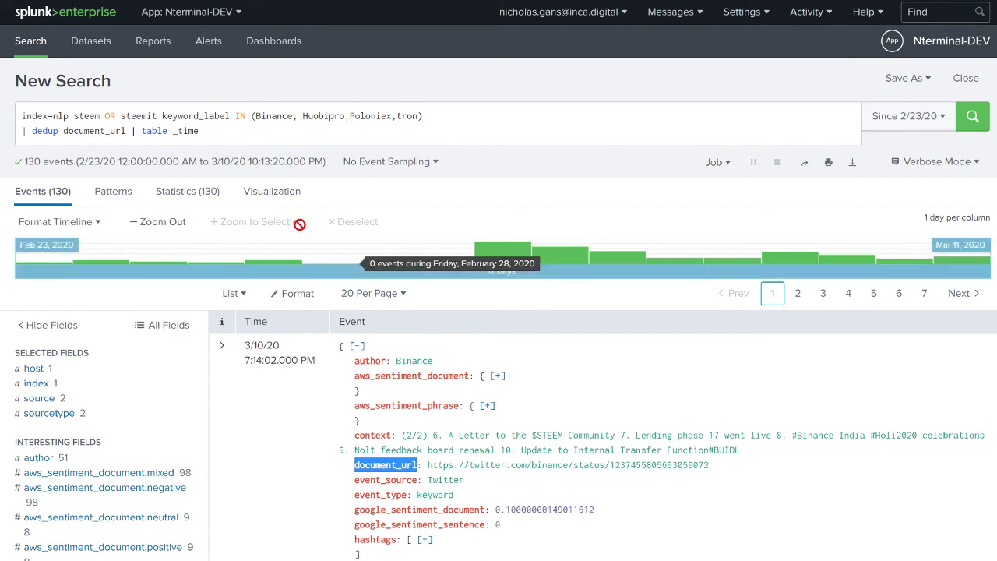
click(199, 131)
key(ctrl+v)
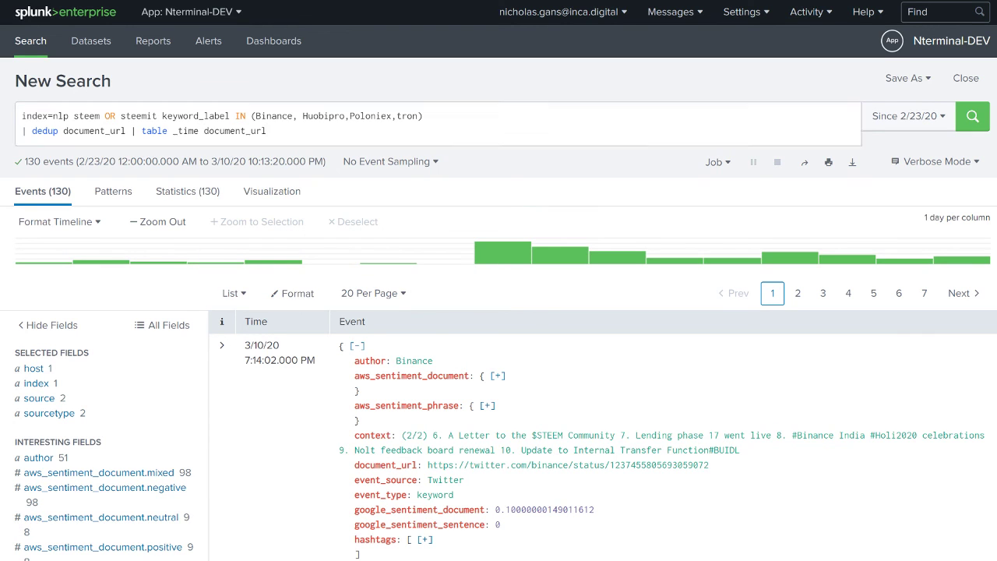
double_click(373, 435)
key(ctrl+c)
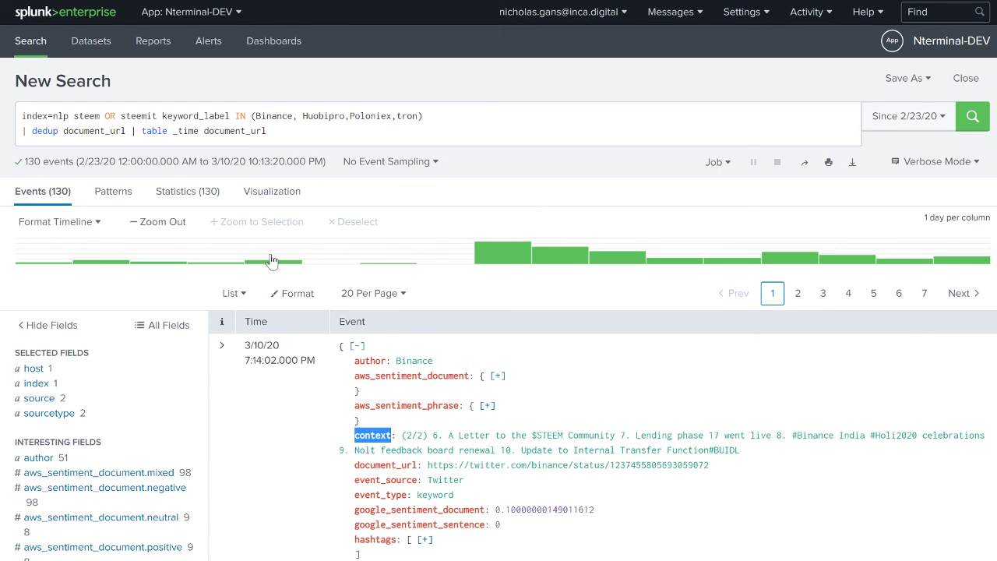
click(202, 131)
key(ctrl+v)
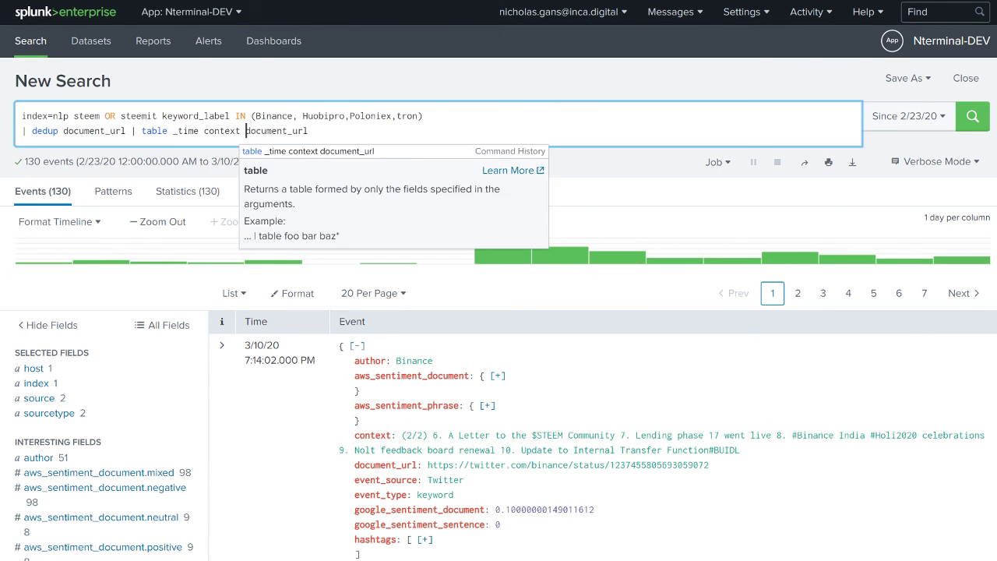
click(345, 115)
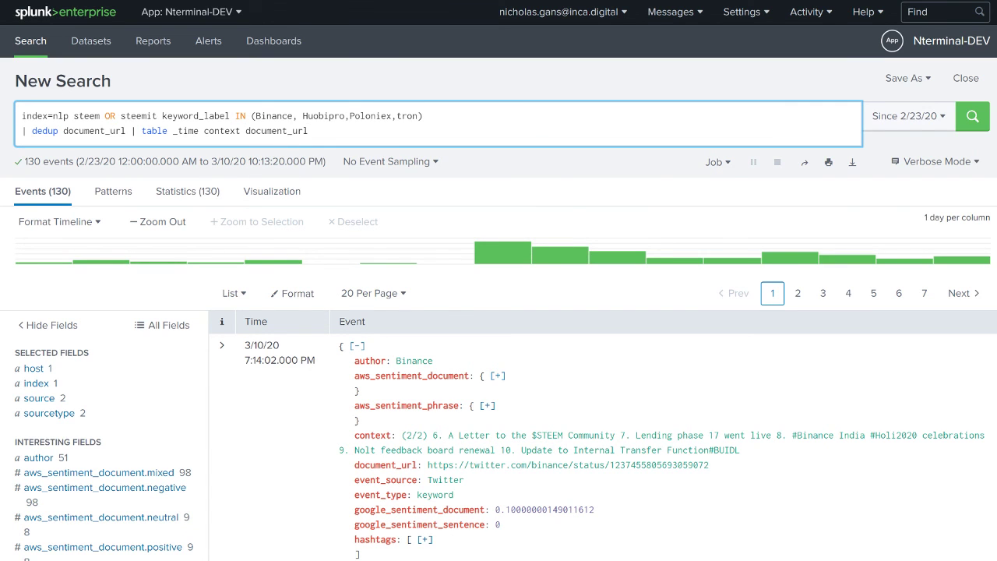
Insert the keyword_label field after _time in the table command and rerun the search.
scroll(395, 518, down, 2)
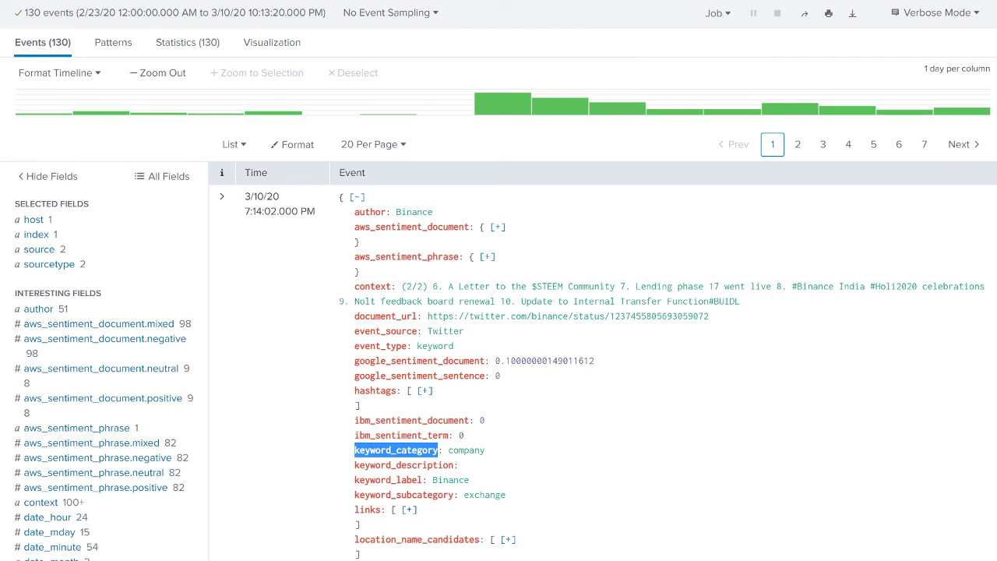
double_click(388, 479)
key(ctrl+c)
scroll(498, 312, up, 4)
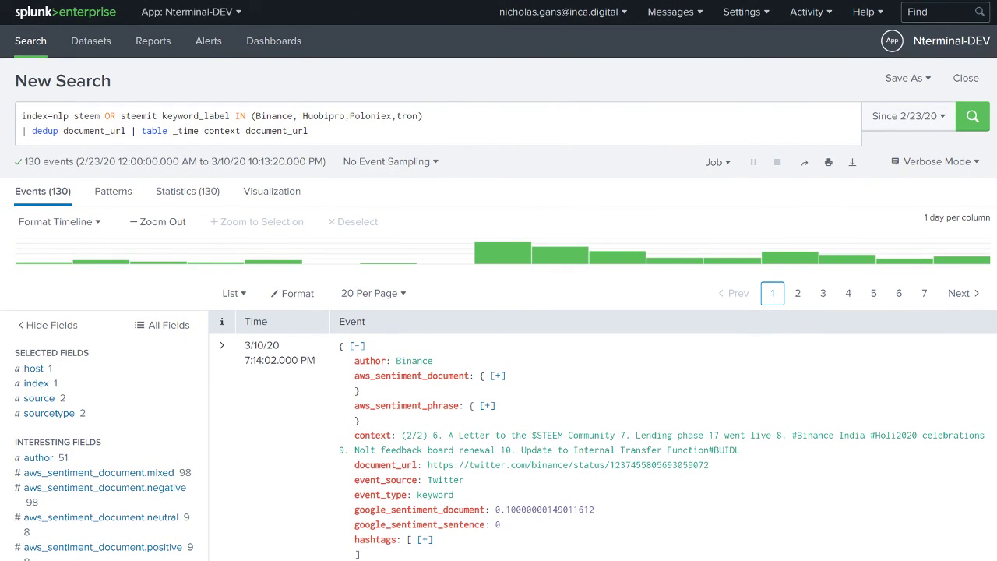
click(205, 131)
key(ctrl+v)
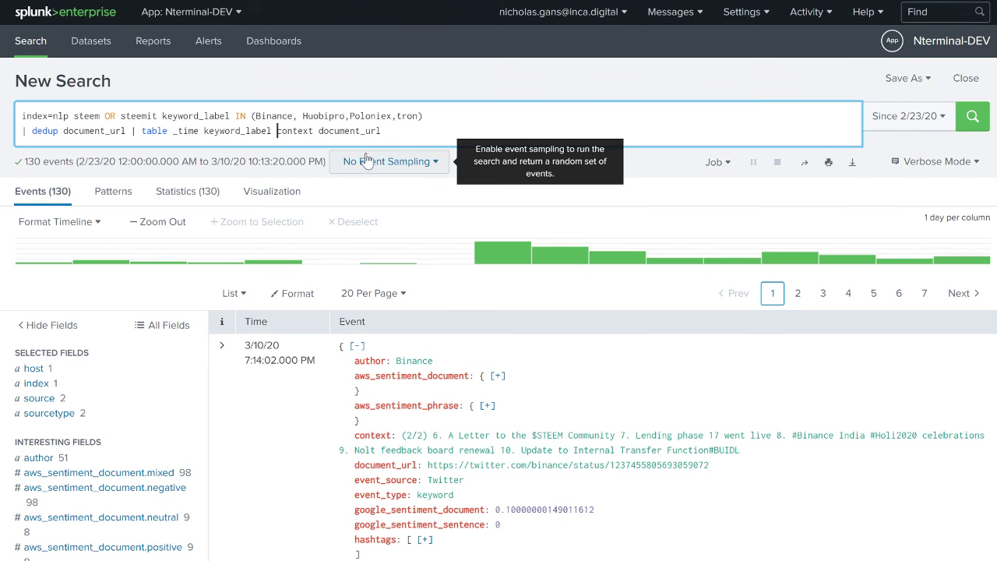
click(960, 126)
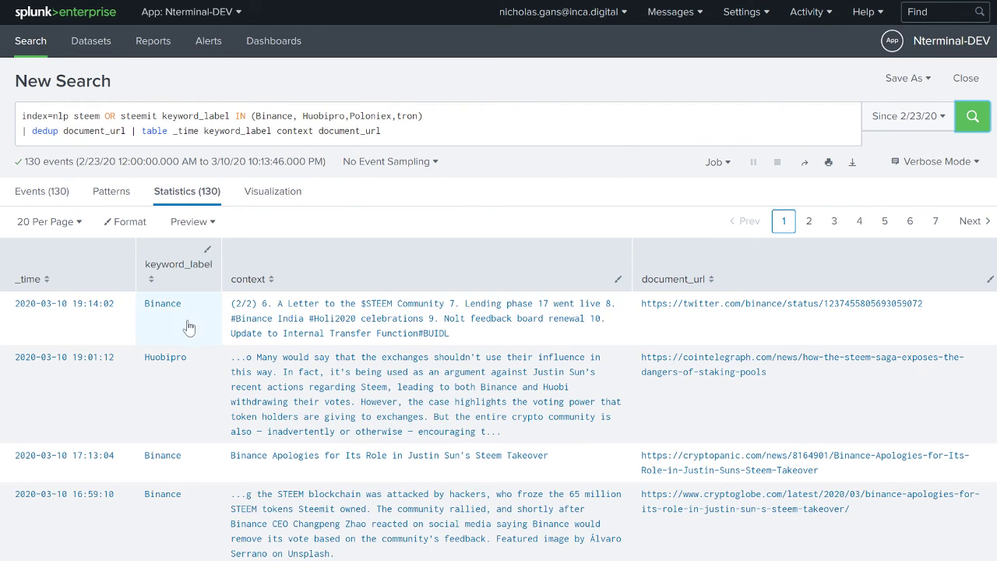
Append "| sort -_time" to the search and rerun it.
scroll(481, 334, down, 3)
scroll(480, 335, up, 3)
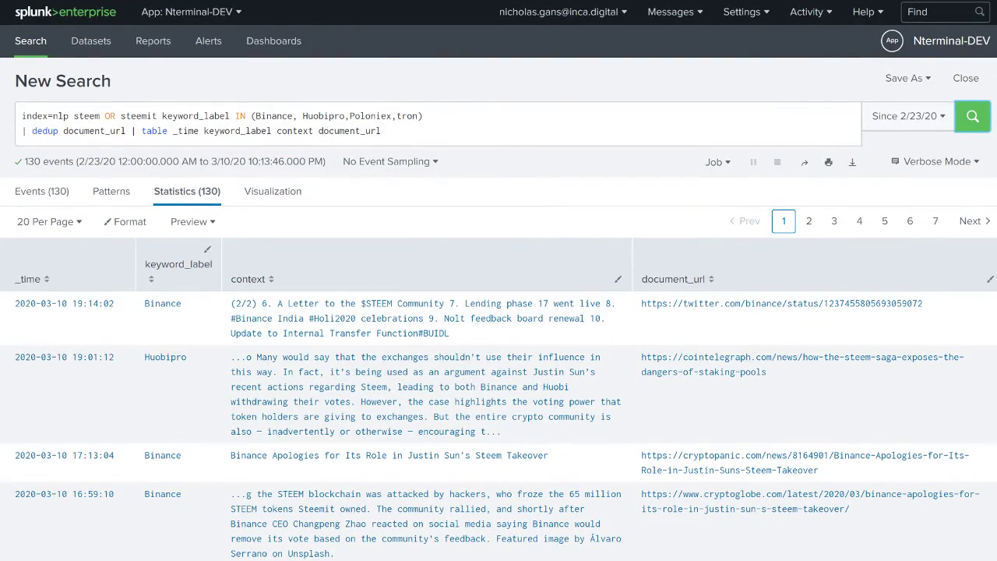
click(381, 131)
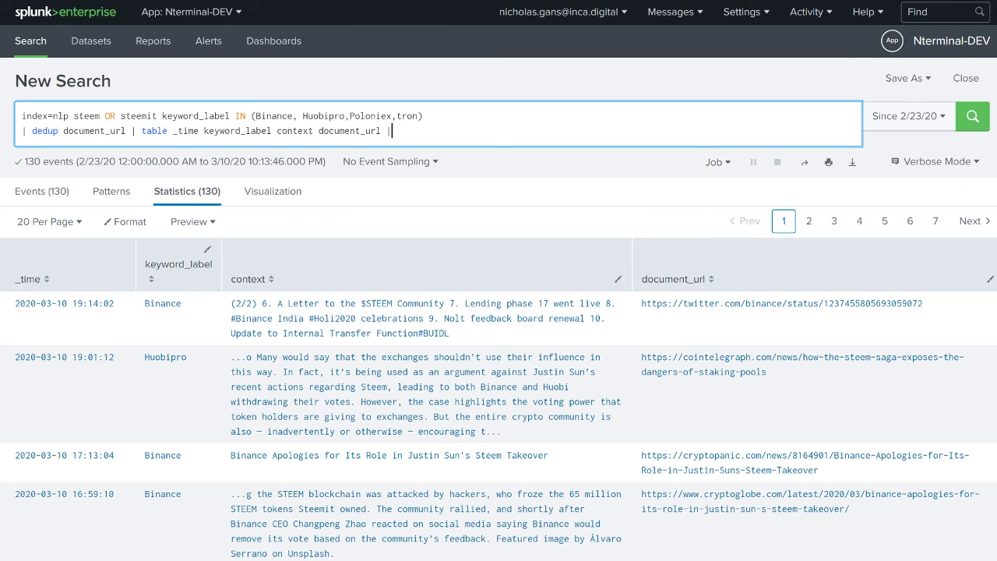
text(sort )
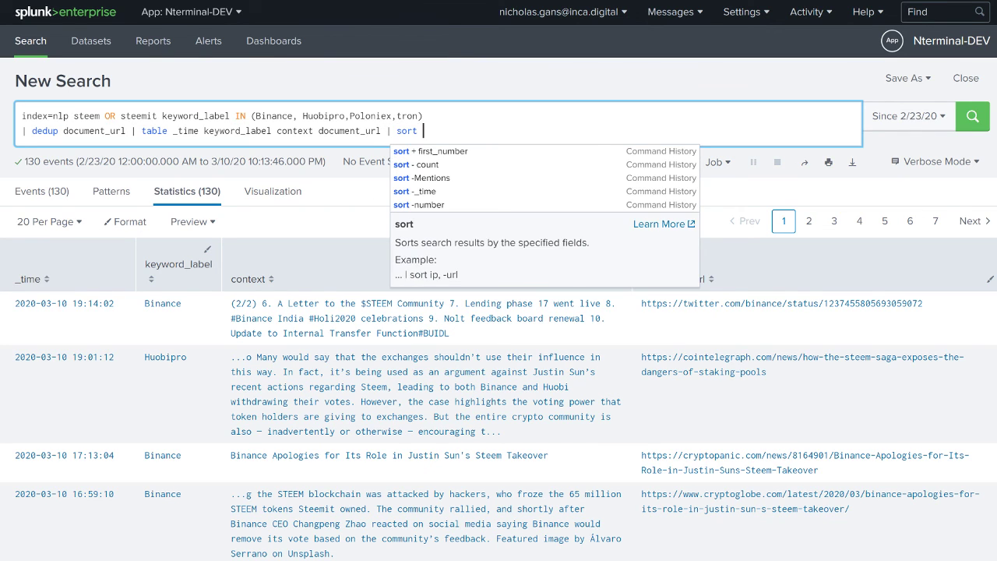
text(-_tim)
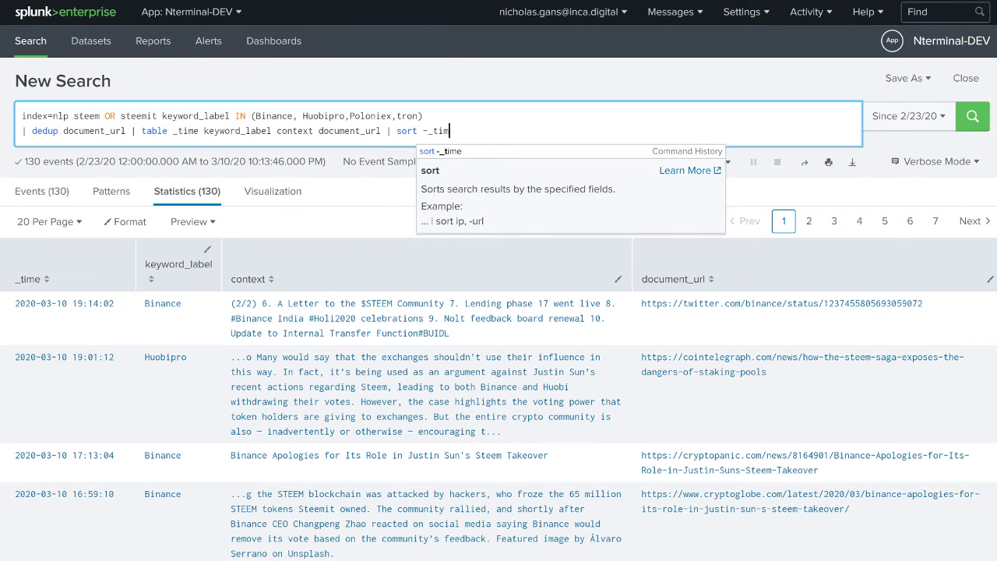
text(e)
key(Return)
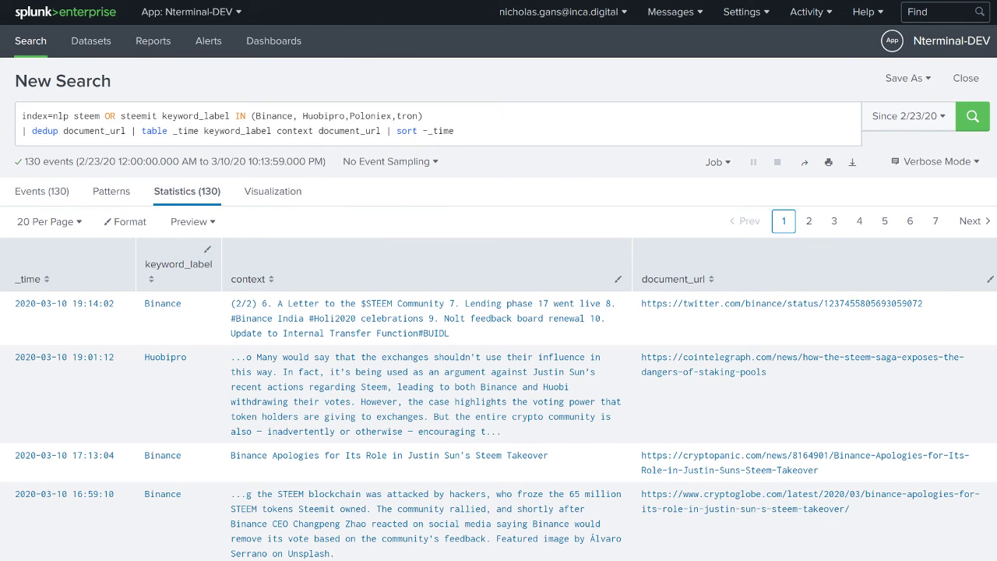
Save the article table as a panel in the existing "example steem investigate" dashboard and open that dashboard.
drag(455, 130, 2, 105)
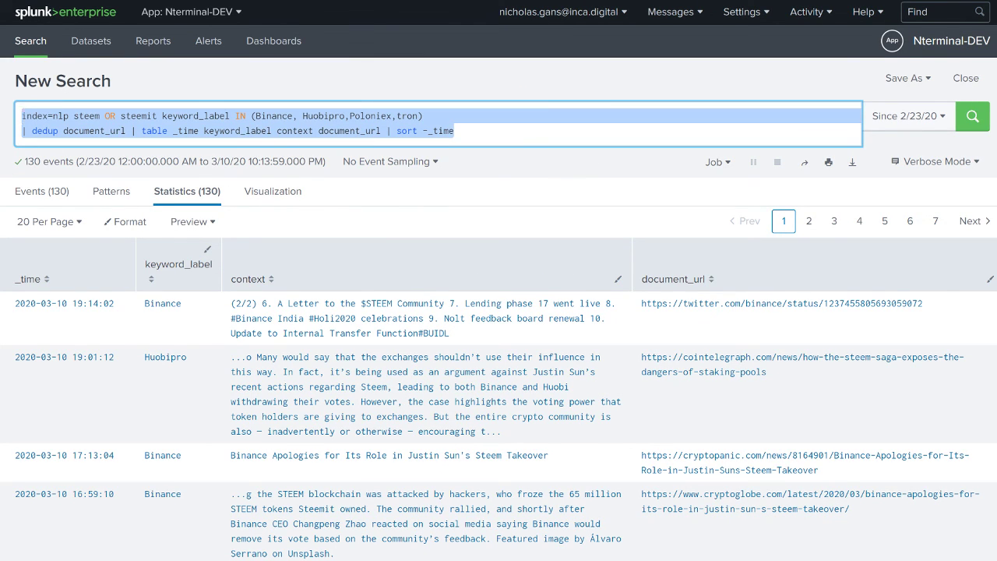
click(905, 78)
click(884, 131)
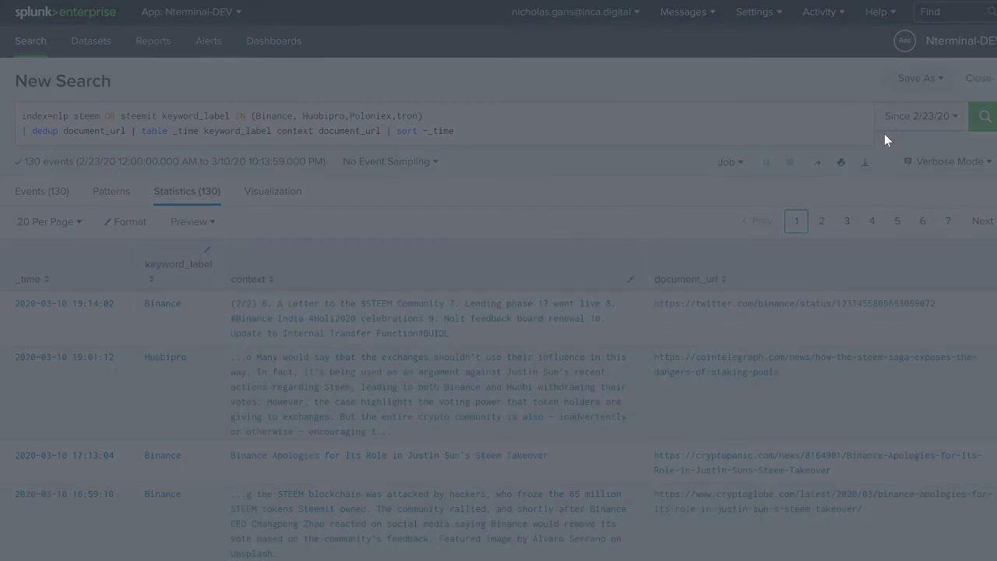
click(598, 113)
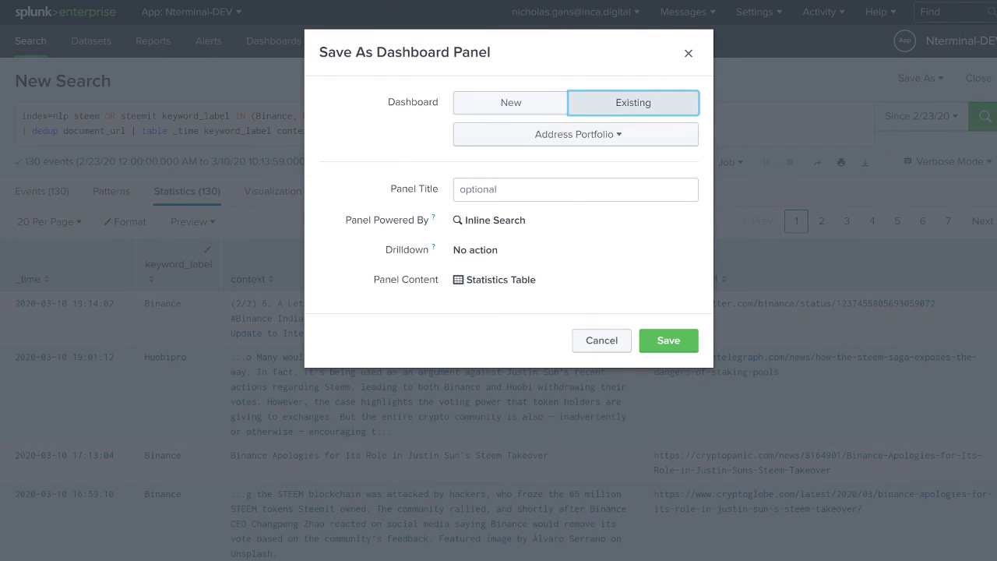
click(569, 140)
scroll(567, 304, down, 15)
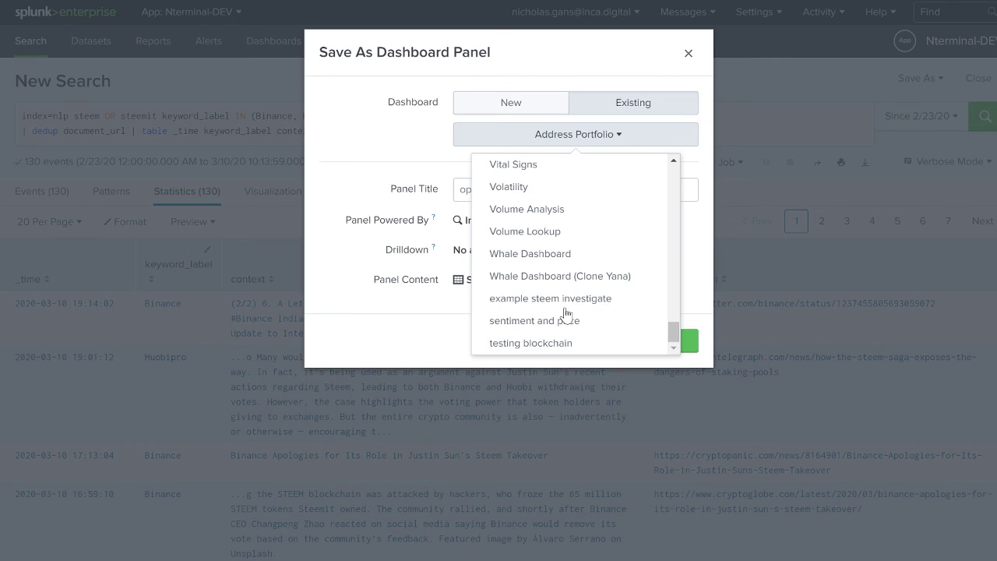
click(597, 302)
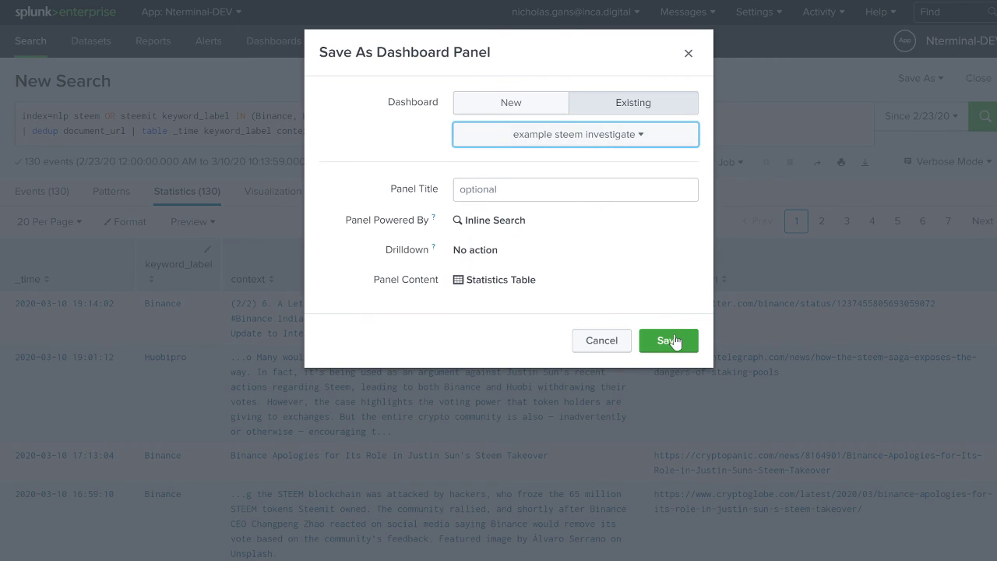
click(668, 340)
click(645, 187)
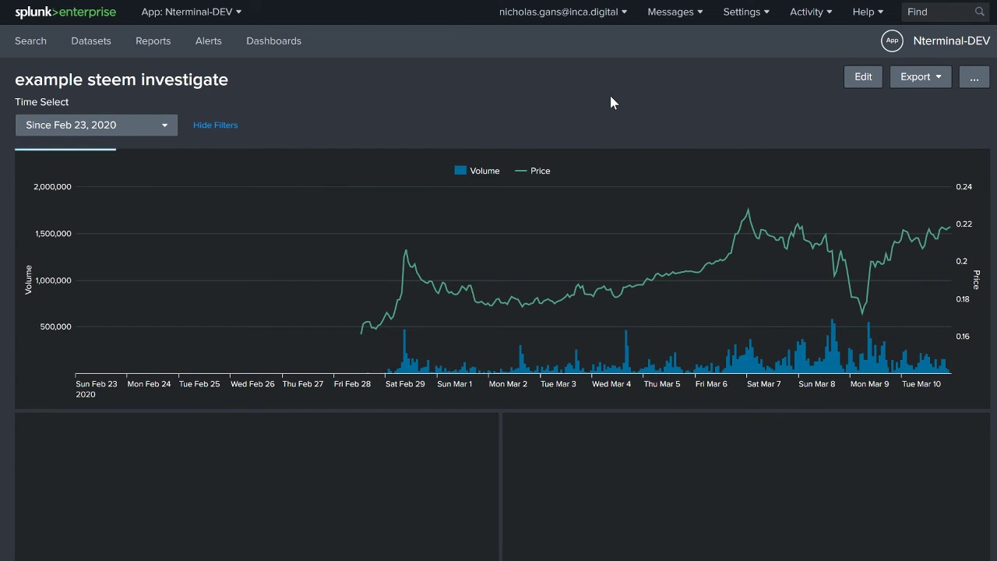
Review the dashboard's price and volume, mention, sentiment and co-mention panels along with the new article table.
scroll(597, 100, down, 2)
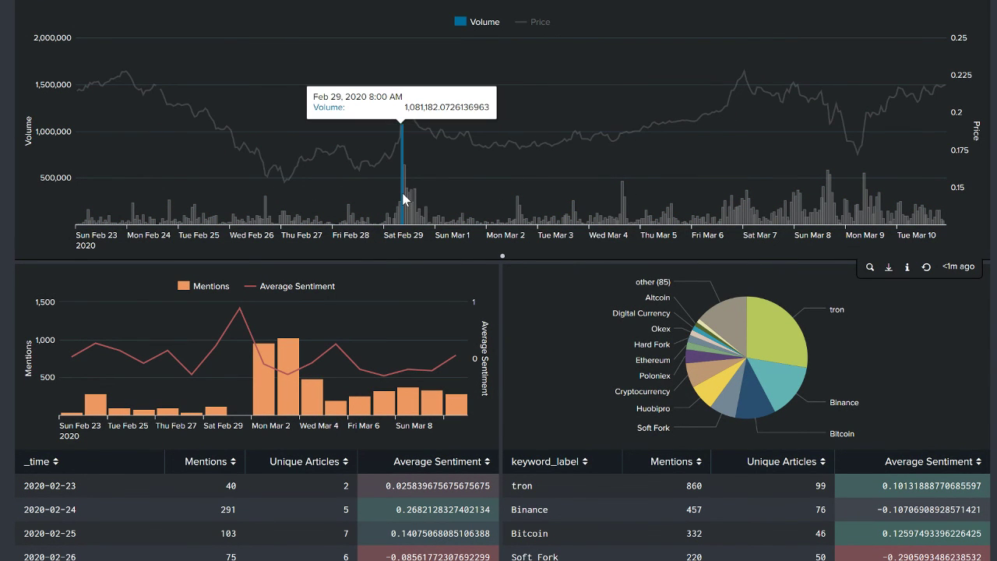
scroll(128, 264, down, 2)
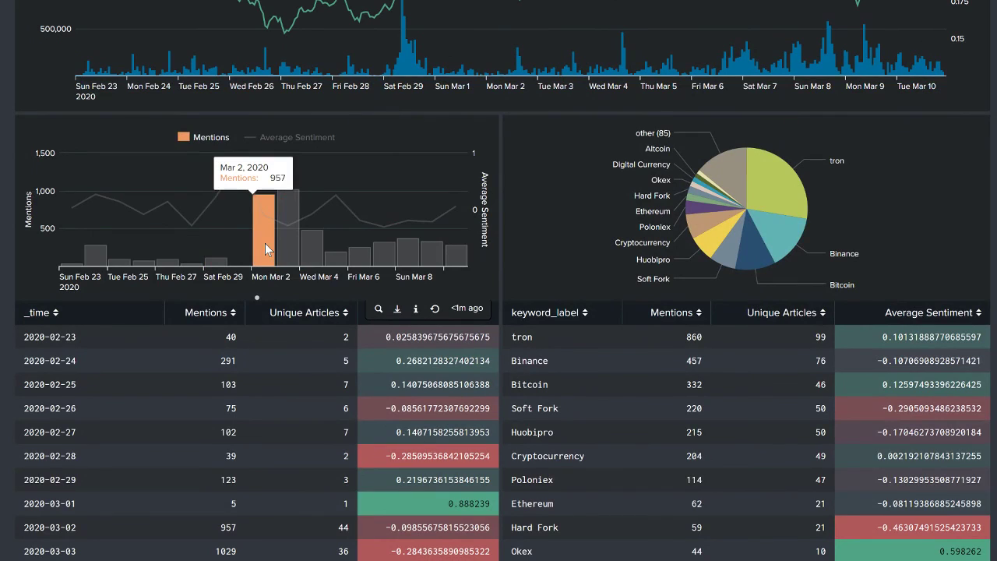
scroll(261, 248, up, 2)
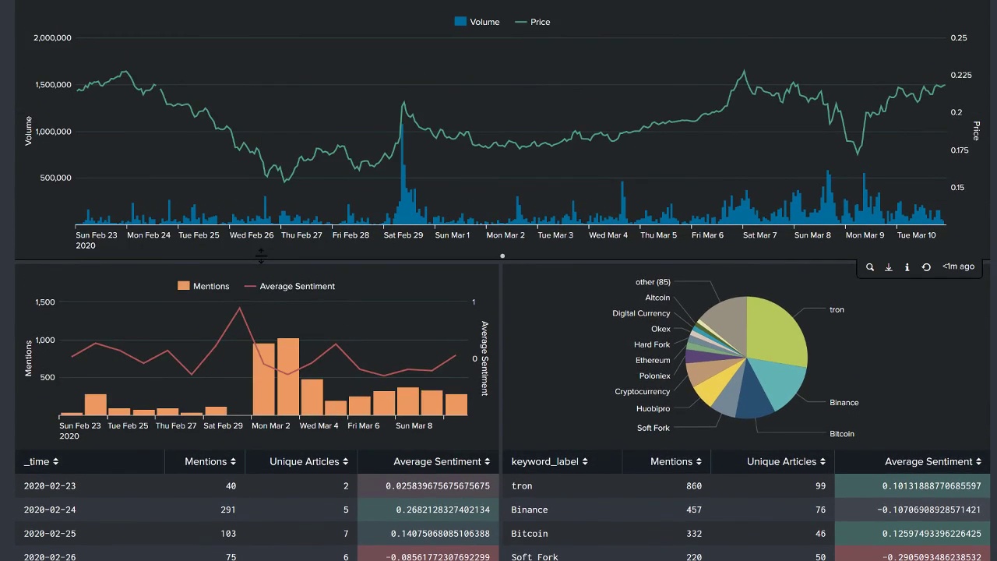
scroll(261, 255, down, 3)
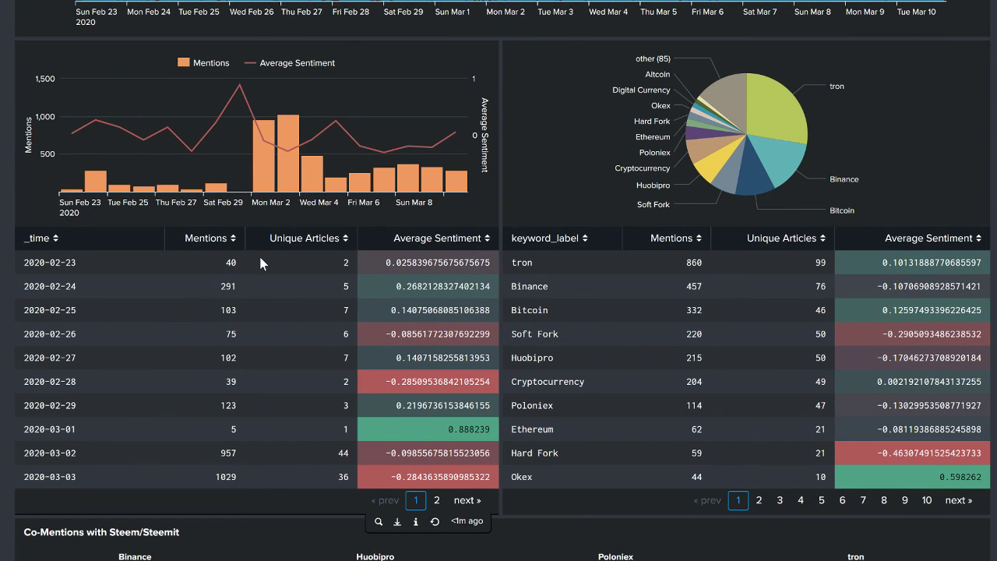
scroll(259, 259, down, 6)
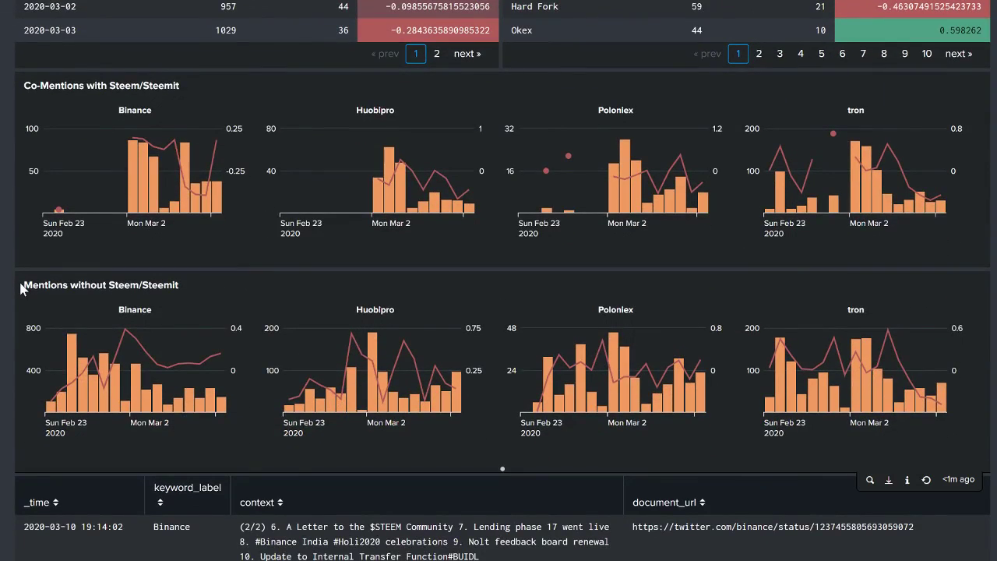
scroll(21, 289, down, 6)
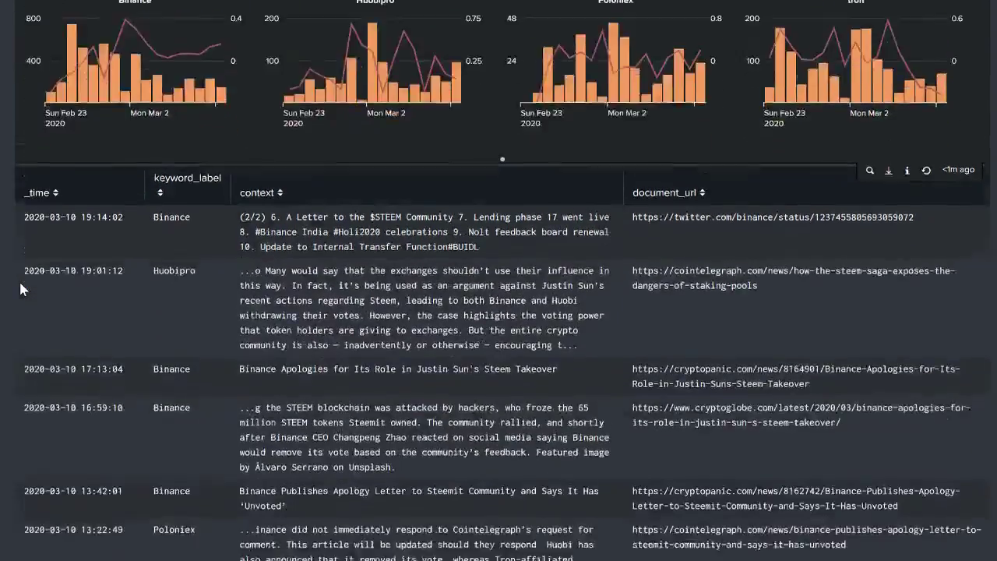
scroll(21, 288, down, 5)
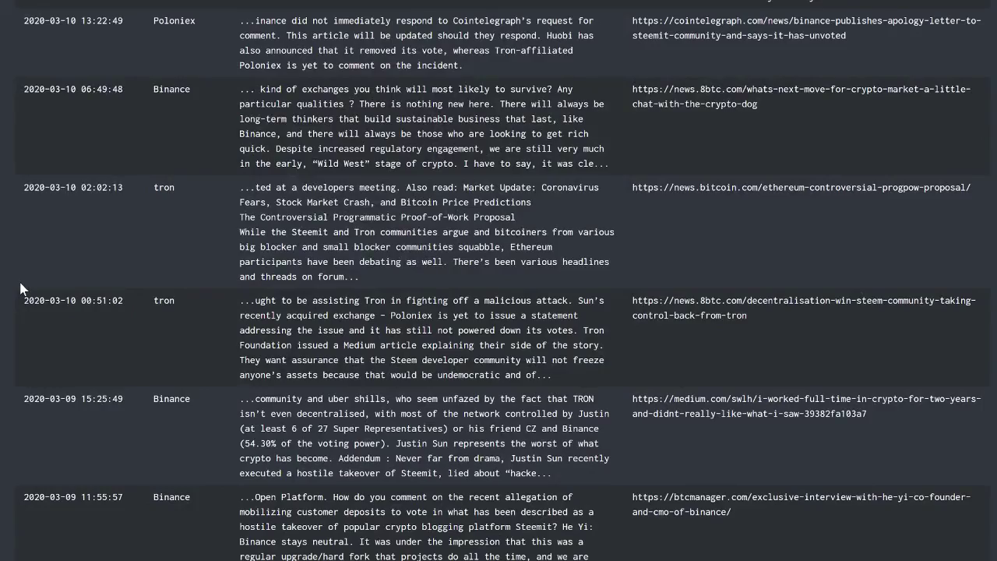
scroll(21, 287, up, 7)
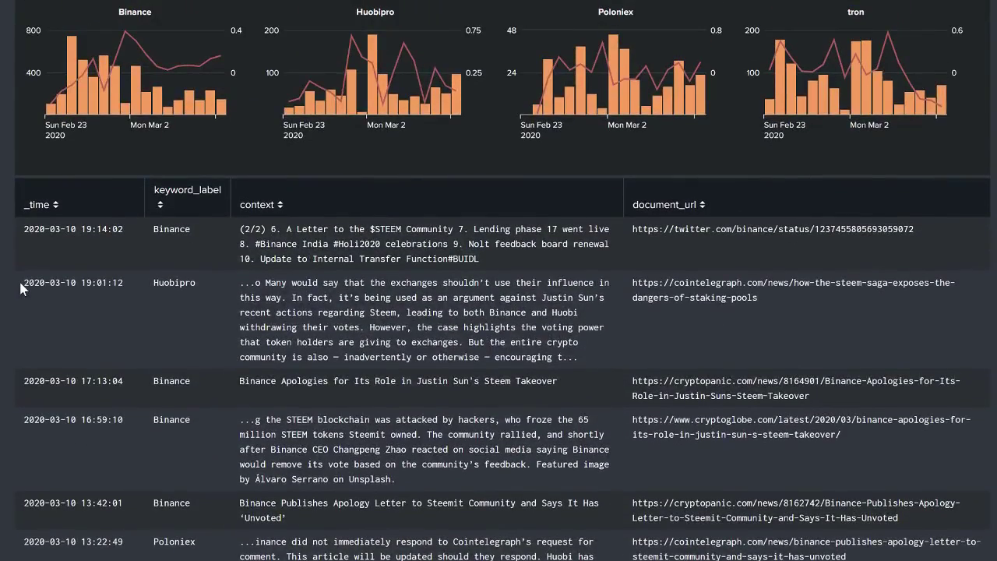
scroll(36, 267, up, 20)
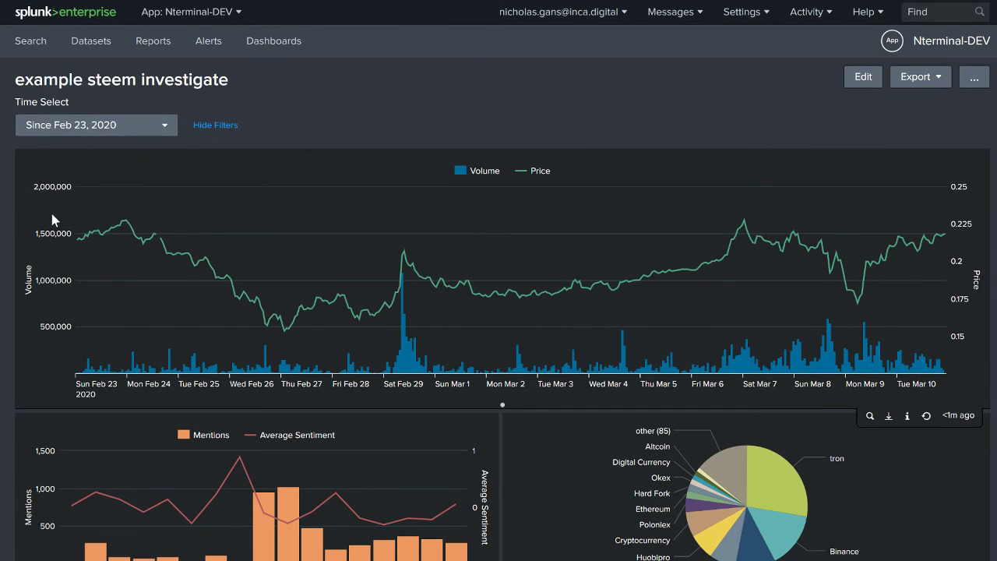
key(alt+Tab)
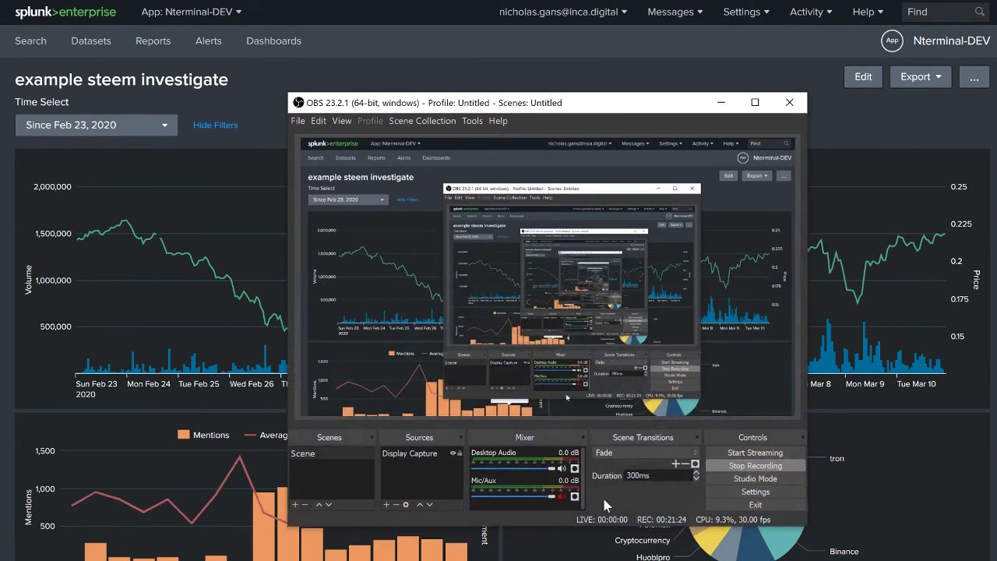